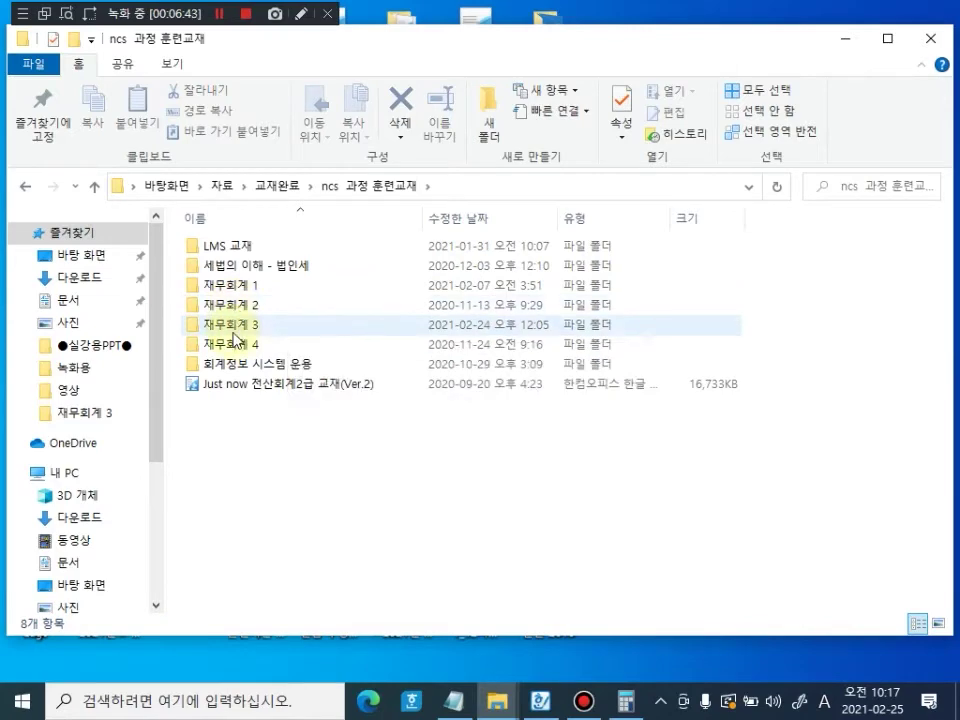
Step: Open the 08 급여지급 folder inside 재무회계 3 > 엑셀서식
{"action": "double_click", "coordinate": [234, 325]}
{"action": "left_click", "coordinate": [228, 250]}
{"action": "double_click", "coordinate": [228, 250]}
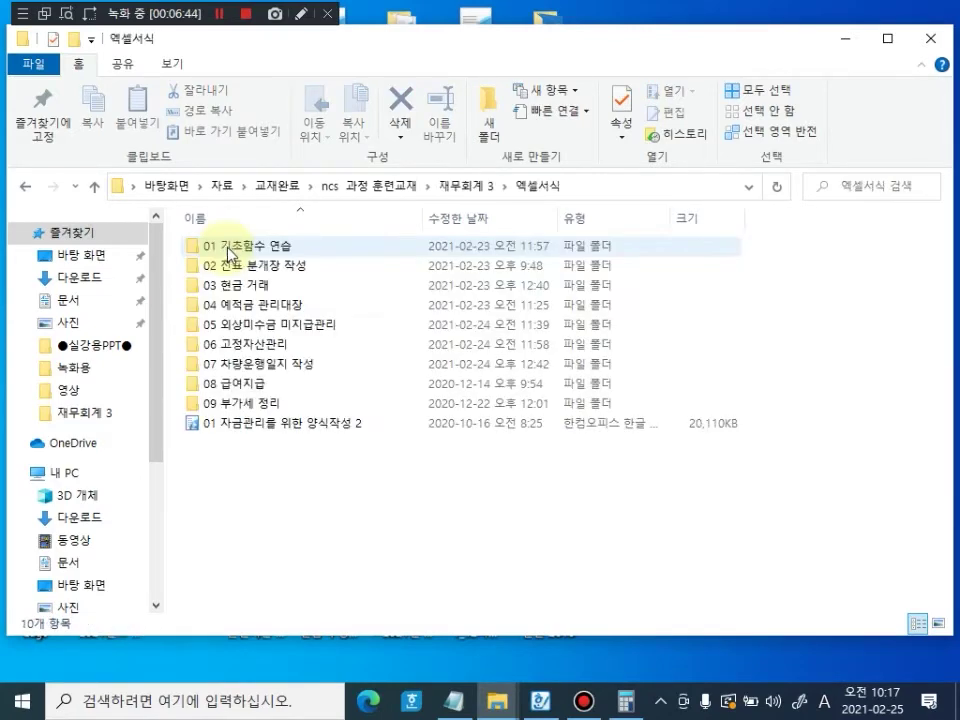
{"action": "left_click", "coordinate": [251, 380]}
{"action": "double_click", "coordinate": [251, 380]}
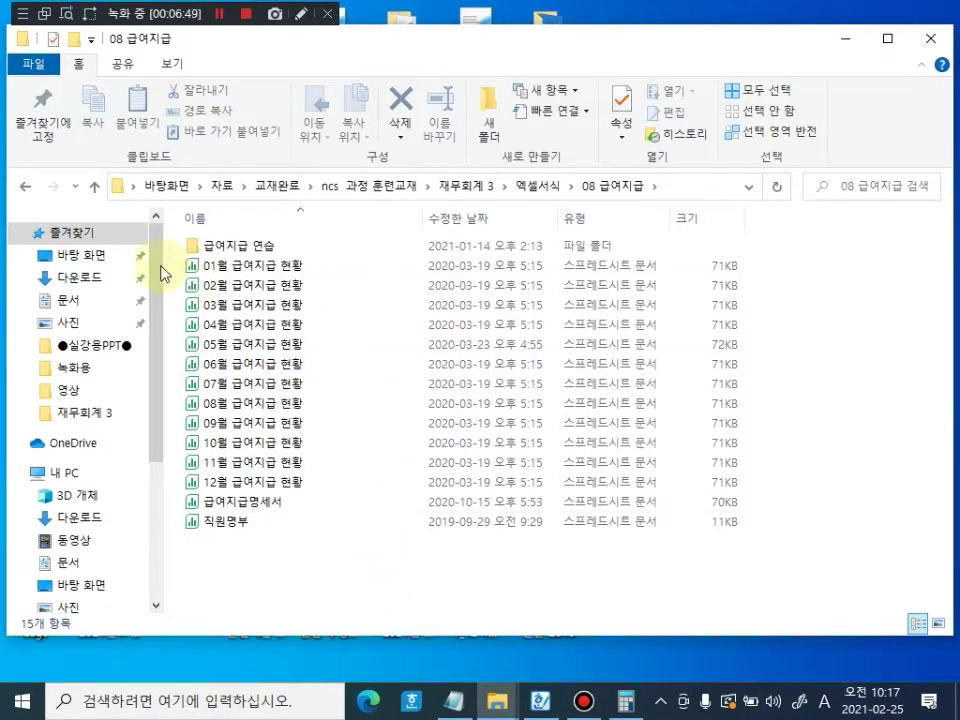
{"action": "left_click", "coordinate": [94, 187]}
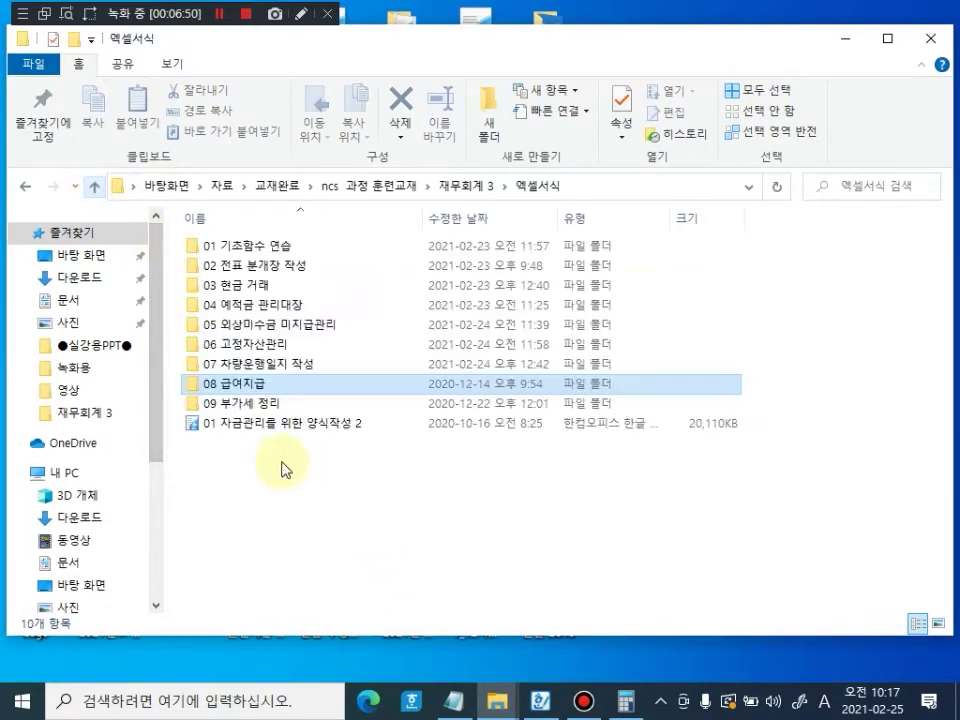
{"action": "double_click", "coordinate": [255, 384]}
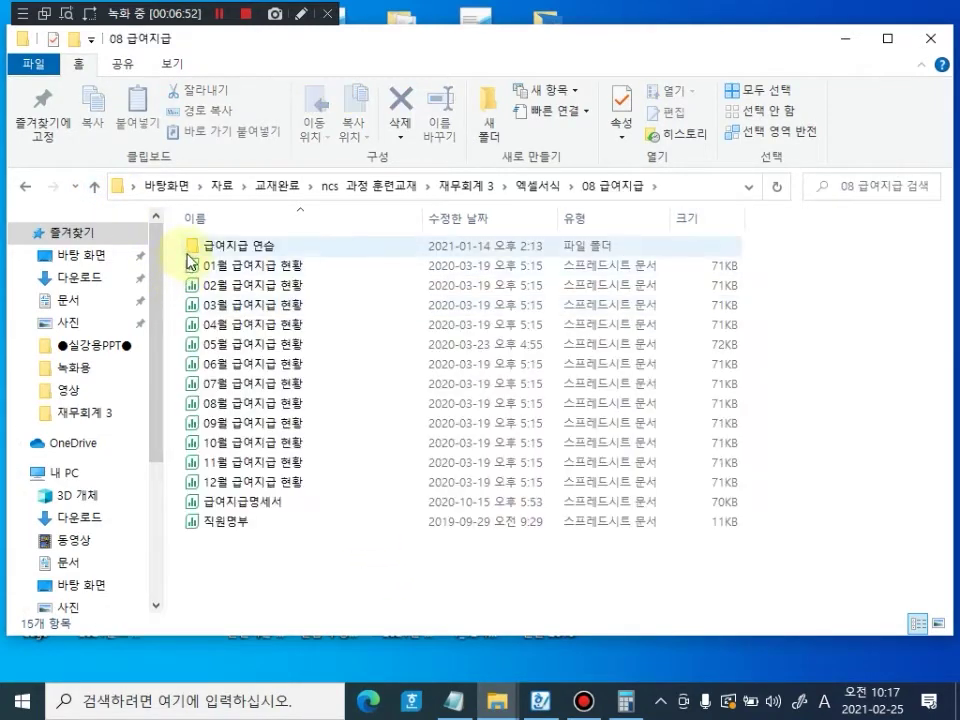
Step: Go into the 급여지급 연습 folder and open its 근로시간계산 subfolder
{"action": "double_click", "coordinate": [258, 250]}
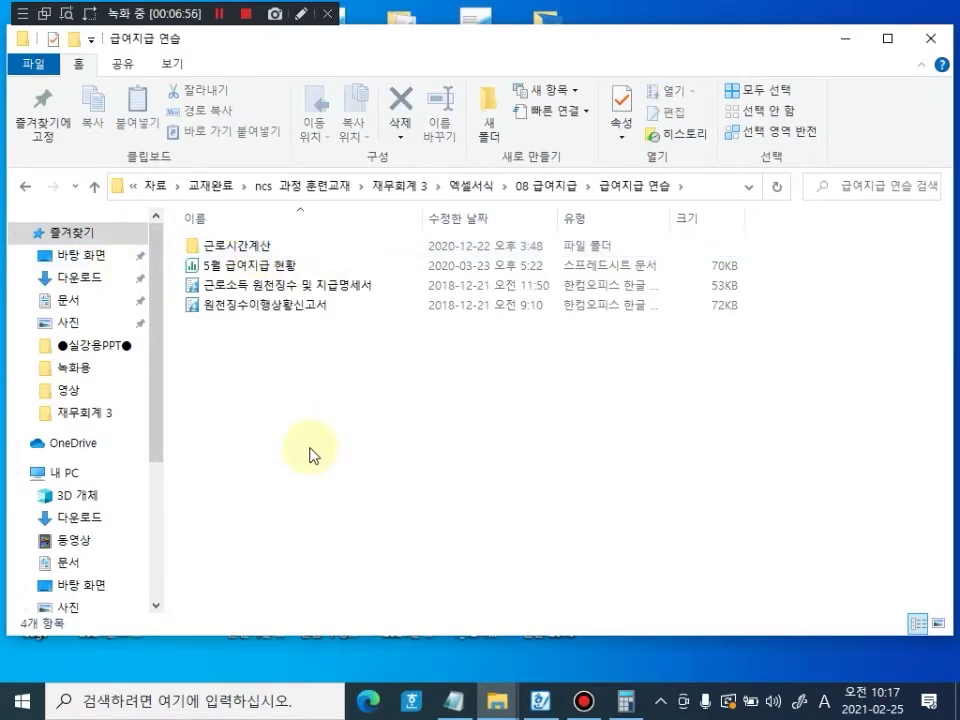
{"action": "left_click", "coordinate": [258, 250]}
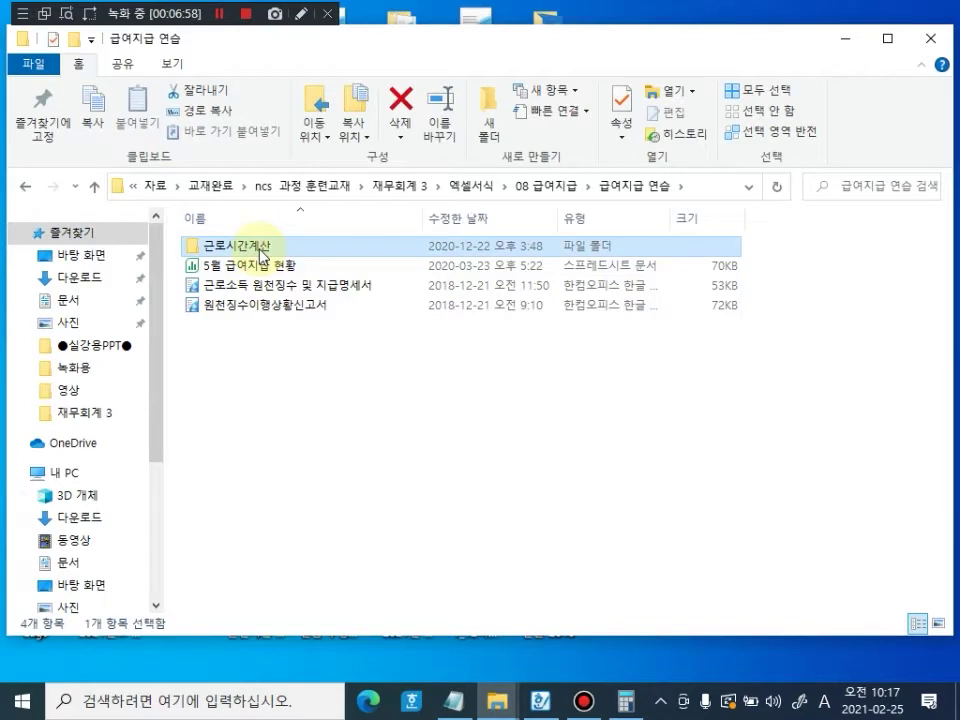
{"action": "double_click", "coordinate": [259, 249]}
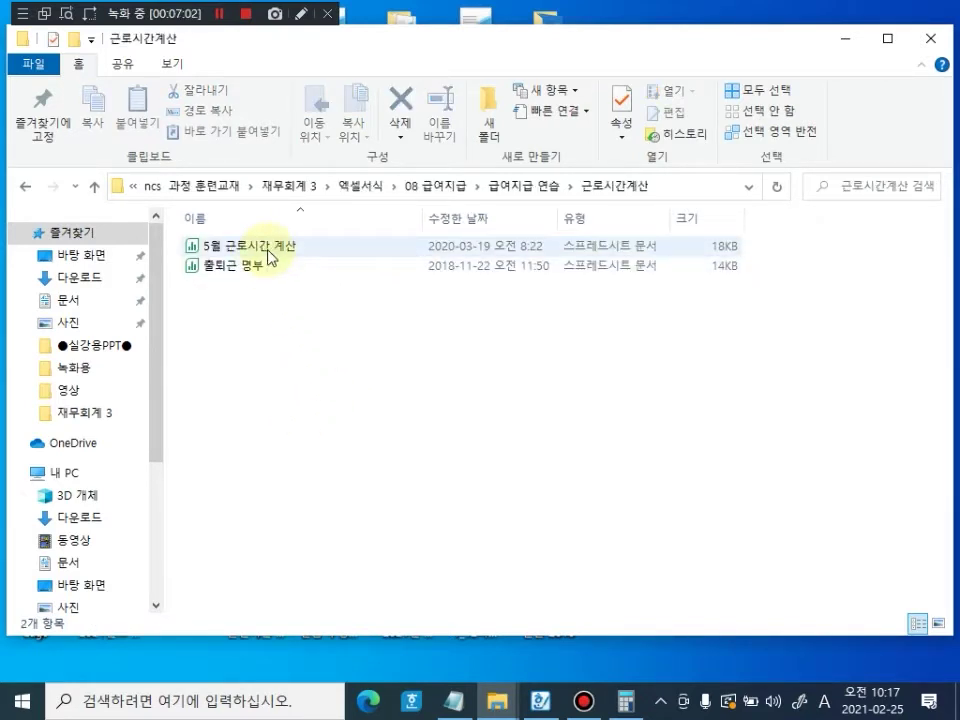
Step: Open the 출퇴근 명부 file with Excel 2016 and dismiss the activation notice
{"action": "left_click", "coordinate": [221, 272]}
{"action": "right_click", "coordinate": [215, 277]}
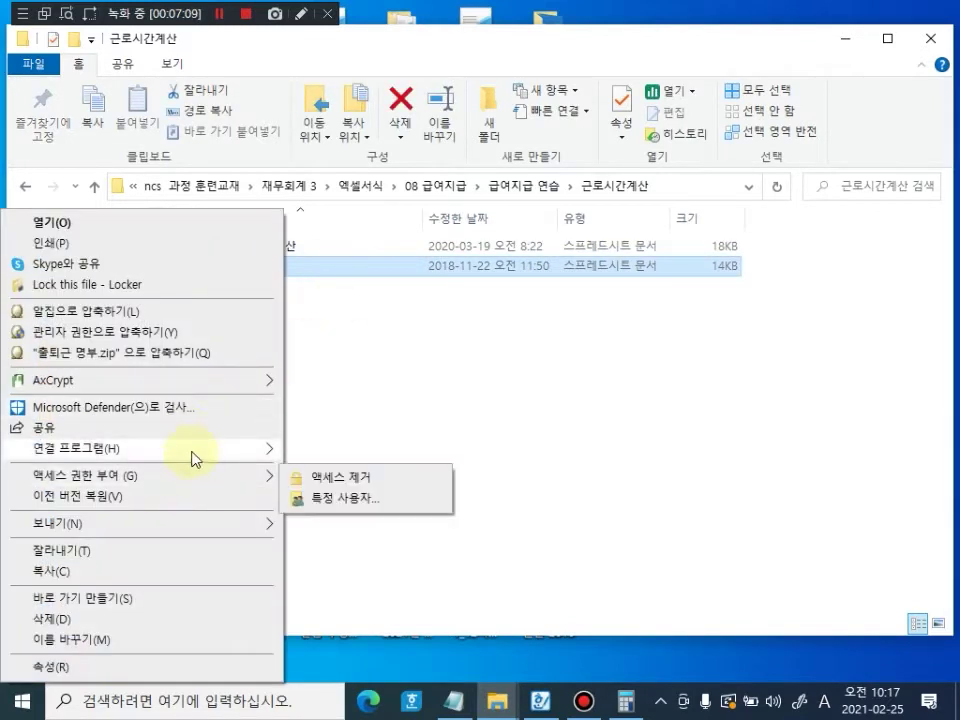
{"action": "mouse_move", "coordinate": [193, 452]}
{"action": "left_click", "coordinate": [335, 465]}
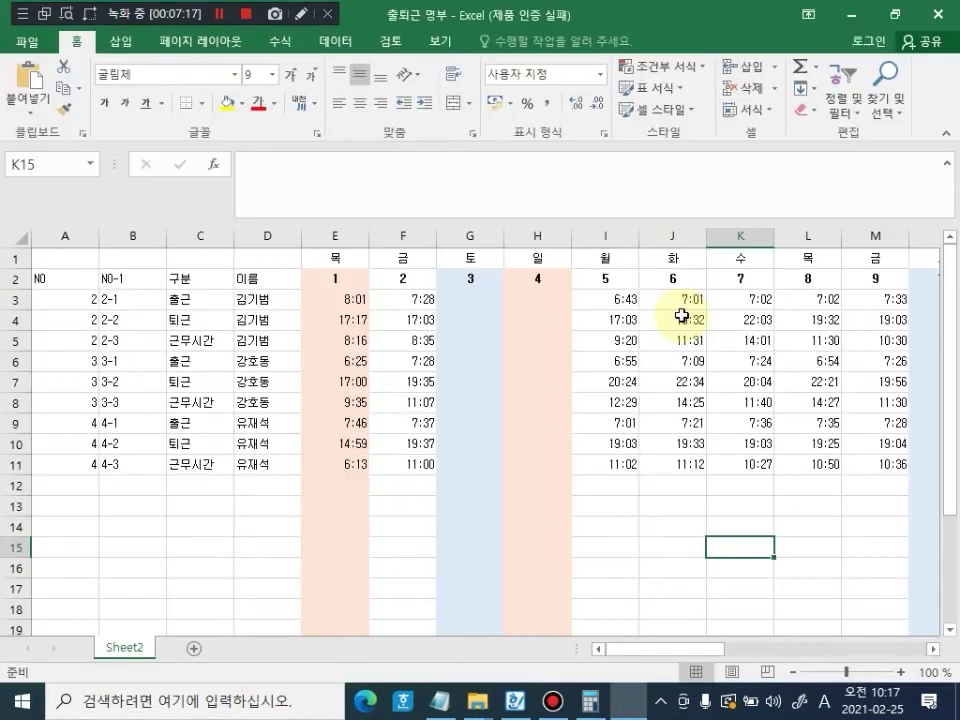
{"action": "left_click", "coordinate": [735, 563]}
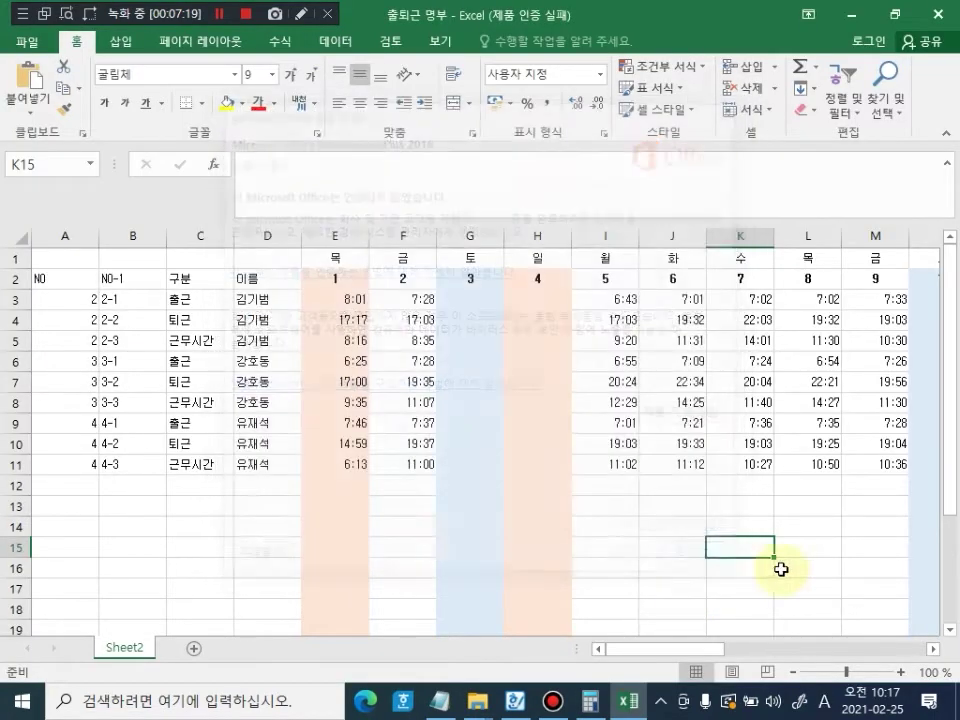
{"action": "left_click", "coordinate": [831, 568]}
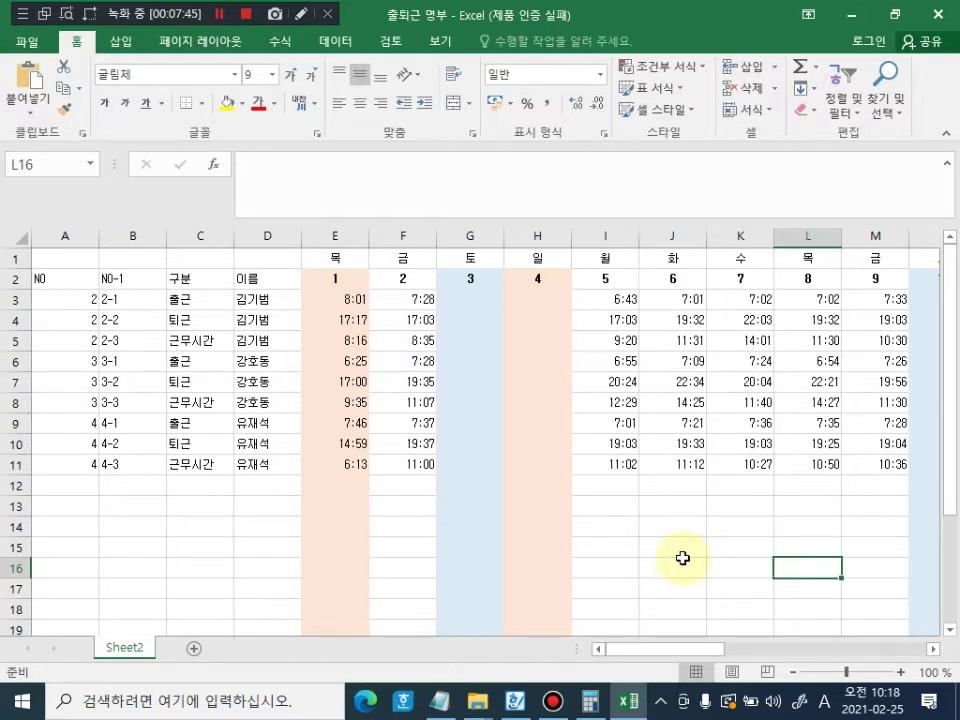
Step: Draw red pen arrows and a circle around the 출근, 퇴근 and 근무시간 entries in the 구분 column
{"action": "key", "text": "ctrl+alt+d"}
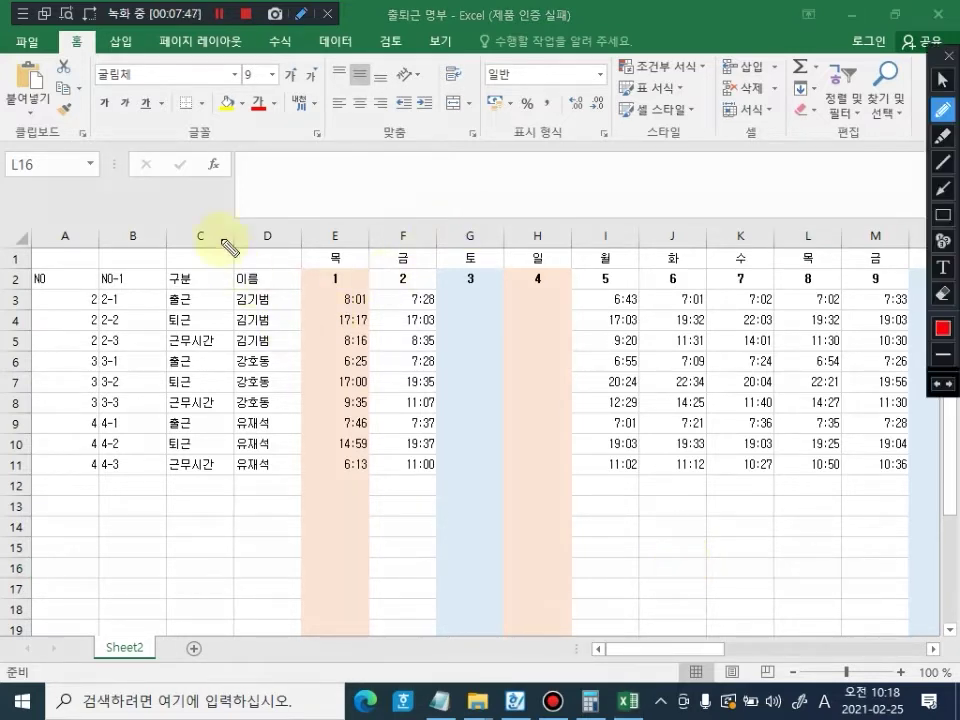
{"action": "mouse_move", "coordinate": [224, 226]}
{"action": "left_mouse_down"}
{"action": "mouse_move", "coordinate": [206, 284]}
{"action": "mouse_move", "coordinate": [217, 277]}
{"action": "left_mouse_up"}
{"action": "mouse_move", "coordinate": [235, 234]}
{"action": "left_mouse_down"}
{"action": "mouse_move", "coordinate": [213, 304]}
{"action": "mouse_move", "coordinate": [222, 296]}
{"action": "mouse_move", "coordinate": [222, 328]}
{"action": "mouse_move", "coordinate": [232, 323]}
{"action": "left_mouse_up"}
{"action": "mouse_move", "coordinate": [240, 348]}
{"action": "left_mouse_down"}
{"action": "mouse_move", "coordinate": [171, 368]}
{"action": "mouse_move", "coordinate": [214, 358]}
{"action": "left_mouse_up"}
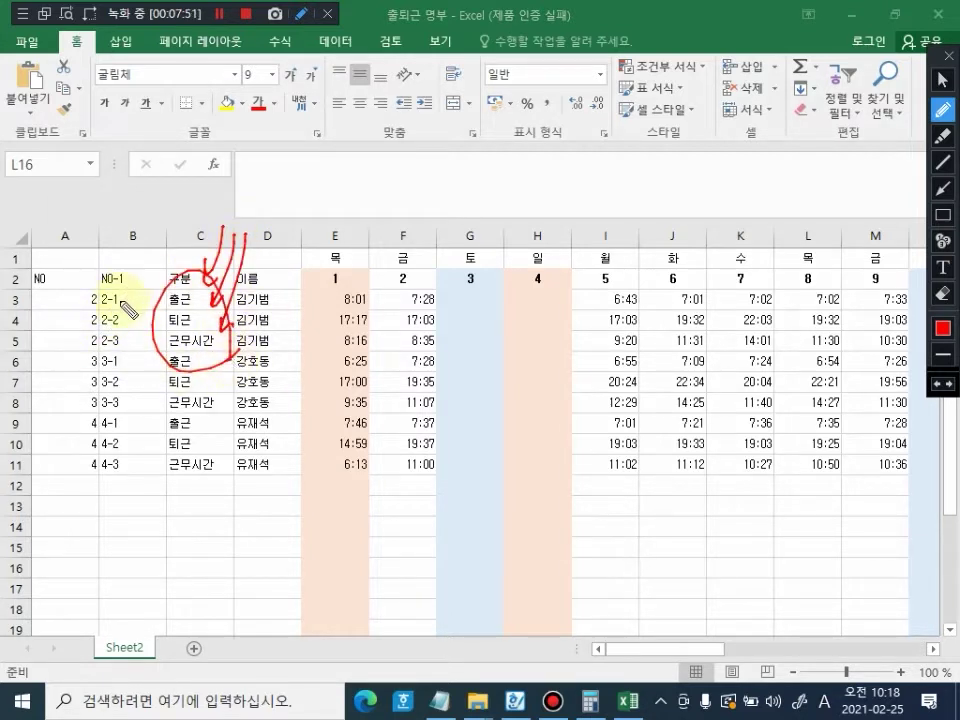
Step: Dot and circle the employee numbers in the NO column in red, and clear the pen drawings
{"action": "left_click", "coordinate": [87, 305]}
{"action": "left_click", "coordinate": [90, 321]}
{"action": "left_click", "coordinate": [93, 347]}
{"action": "left_click", "coordinate": [91, 367]}
{"action": "left_click", "coordinate": [93, 386]}
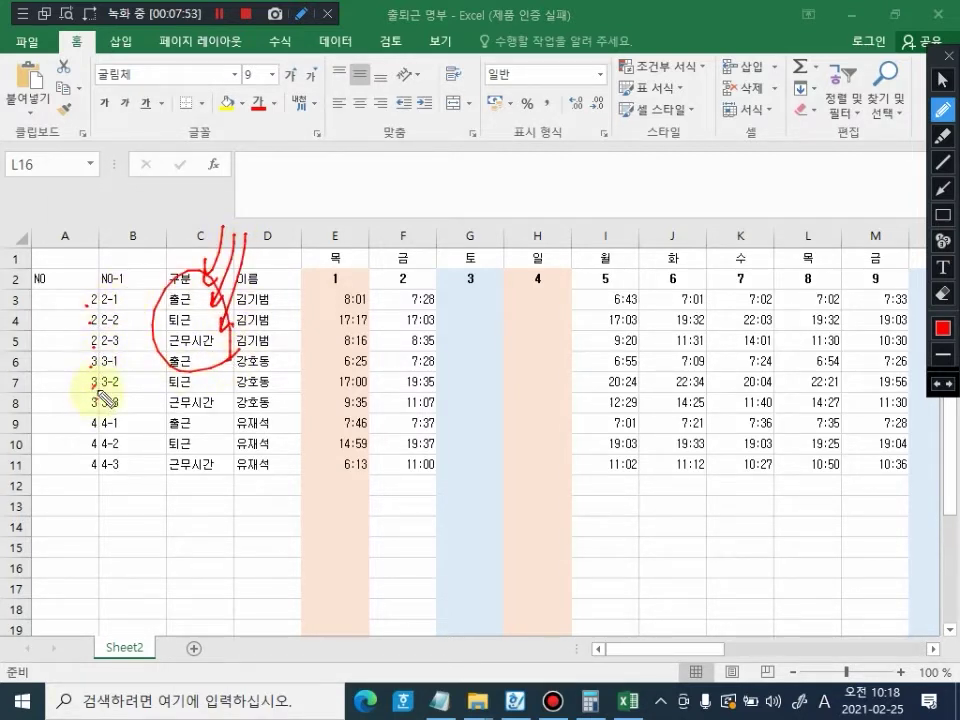
{"action": "left_click", "coordinate": [95, 399]}
{"action": "mouse_move", "coordinate": [112, 480]}
{"action": "left_mouse_down"}
{"action": "mouse_move", "coordinate": [53, 338]}
{"action": "mouse_move", "coordinate": [125, 500]}
{"action": "left_mouse_up"}
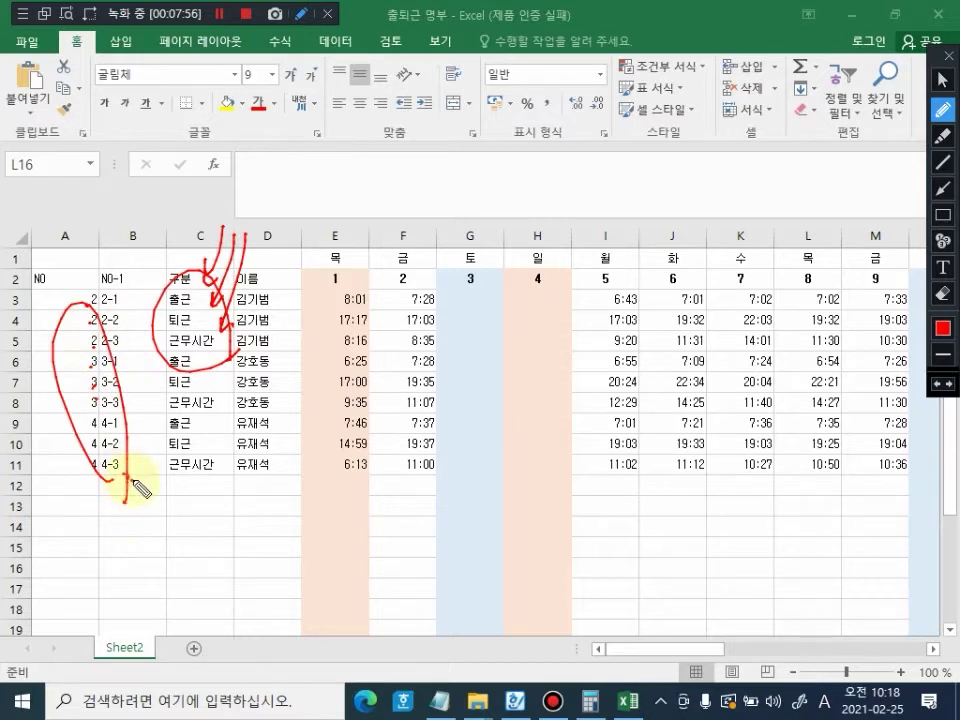
{"action": "key", "text": "ctrl+alt"}
{"action": "key", "text": "ctrl+alt+d"}
{"action": "key", "text": "ctrl+alt+d"}
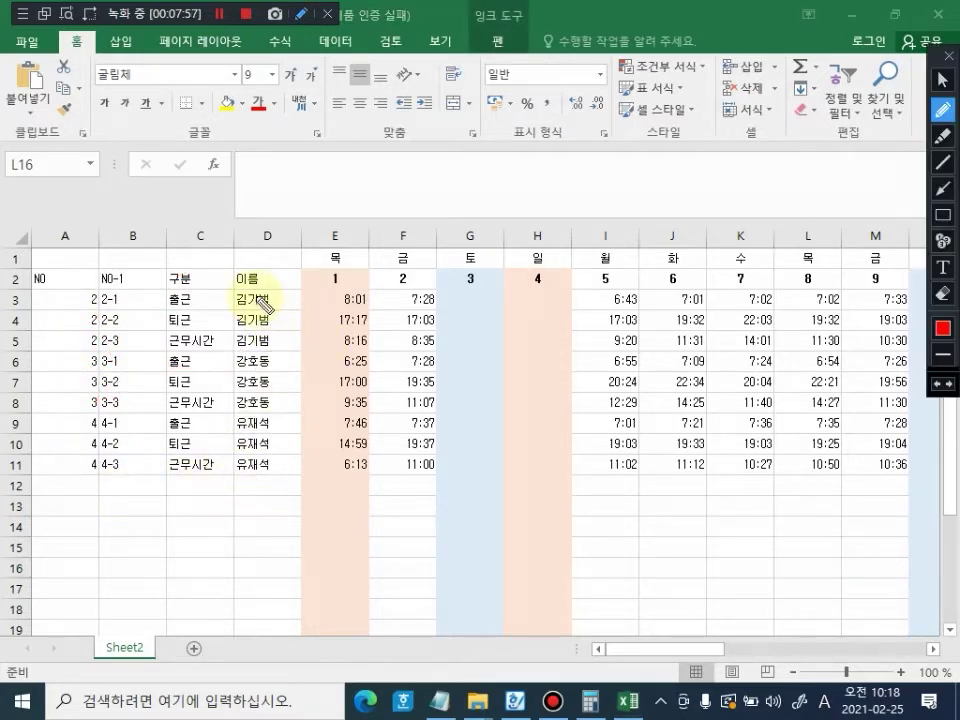
Step: Put red check marks beside each entry in the 이름 column, and leave drawing mode
{"action": "mouse_move", "coordinate": [274, 291]}
{"action": "left_mouse_down"}
{"action": "mouse_move", "coordinate": [281, 297]}
{"action": "mouse_move", "coordinate": [290, 285]}
{"action": "mouse_move", "coordinate": [283, 388]}
{"action": "left_mouse_up"}
{"action": "left_click_drag", "start_coordinate": [280, 406], "coordinate": [287, 467]}
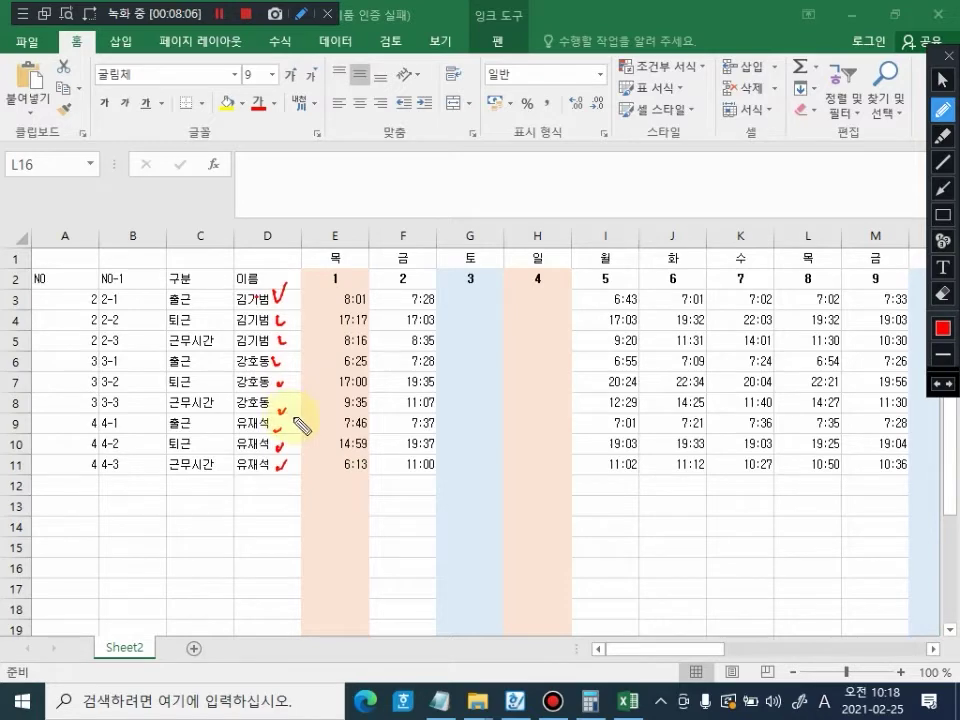
{"action": "key", "text": "Escape"}
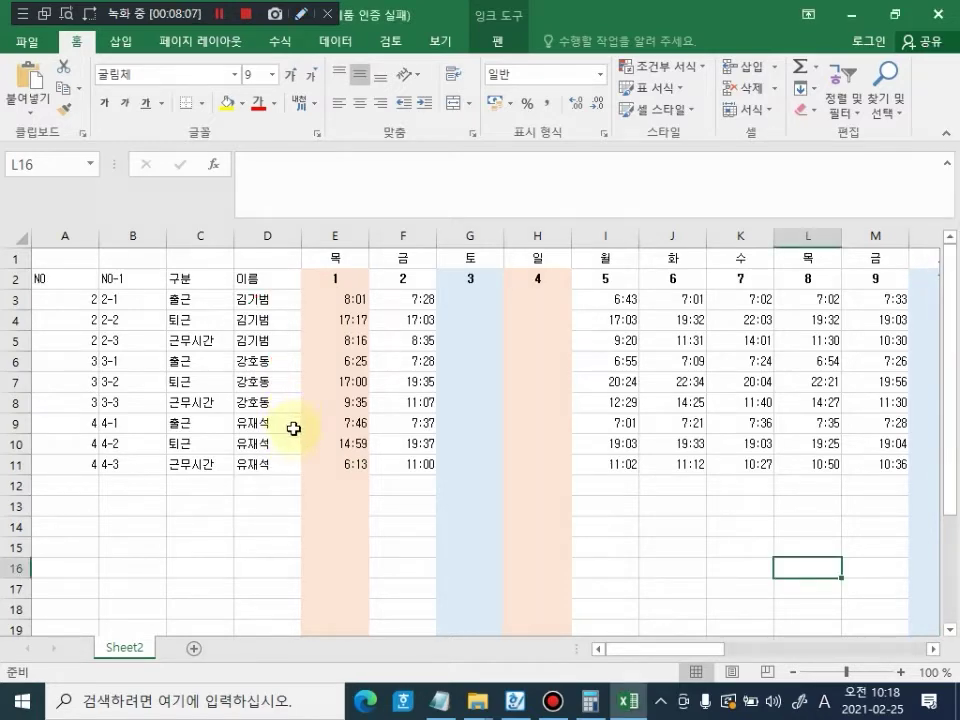
Step: Minimize the attendance register and open the 5월 근로시간 계산 file with Excel 2016
{"action": "left_click", "coordinate": [853, 13]}
{"action": "left_click", "coordinate": [212, 266], "text": "ctrl"}
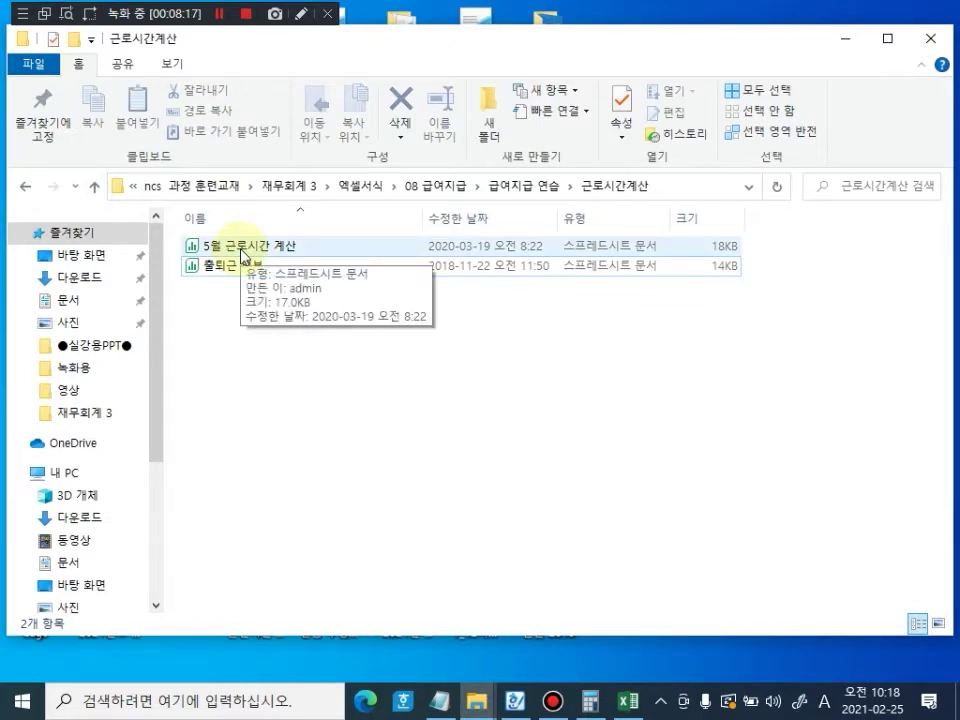
{"action": "left_click", "coordinate": [244, 255]}
{"action": "right_click", "coordinate": [244, 256]}
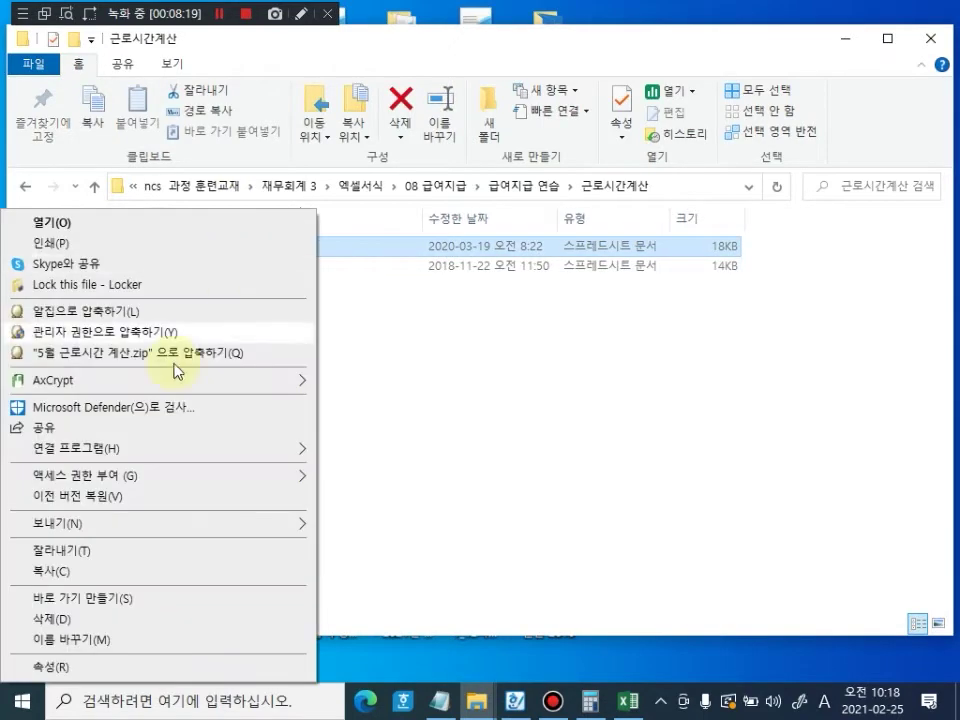
{"action": "mouse_move", "coordinate": [130, 455]}
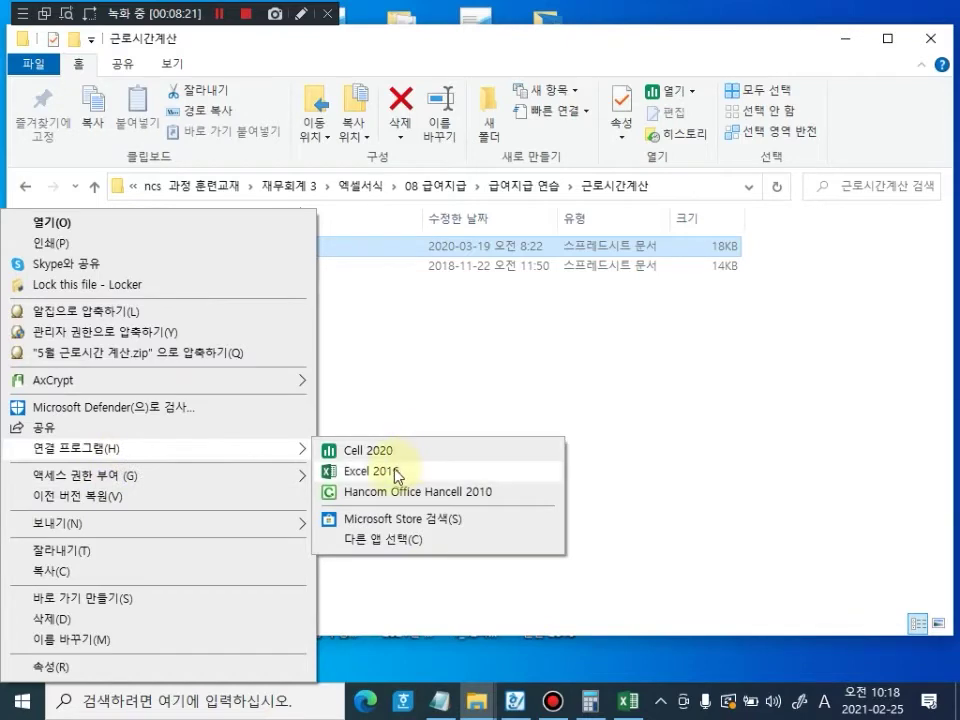
{"action": "left_click", "coordinate": [397, 469]}
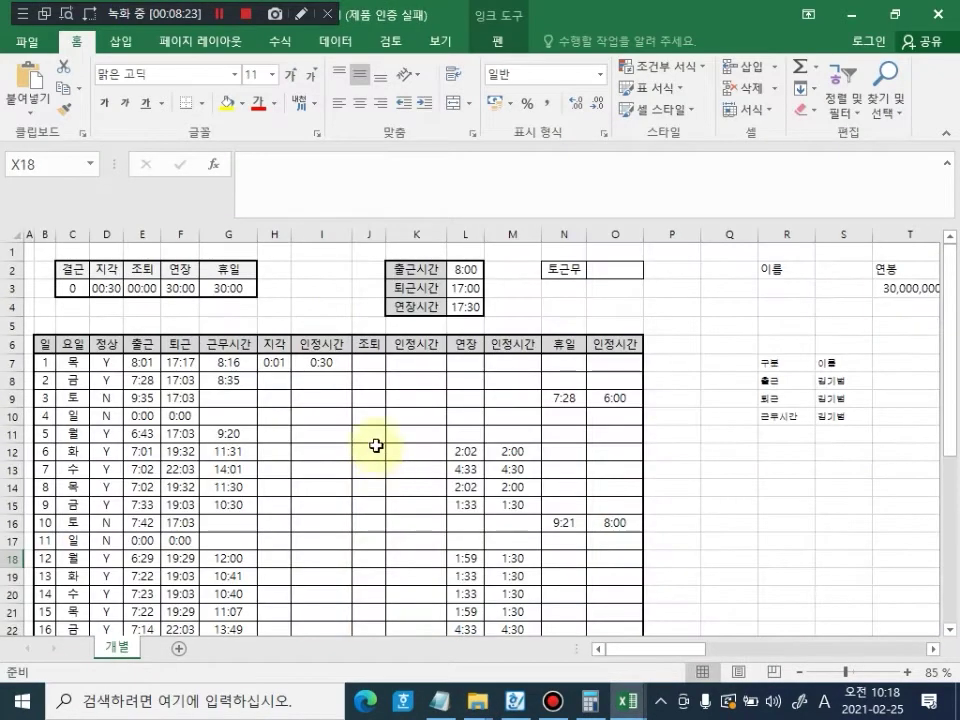
{"action": "left_click", "coordinate": [787, 494]}
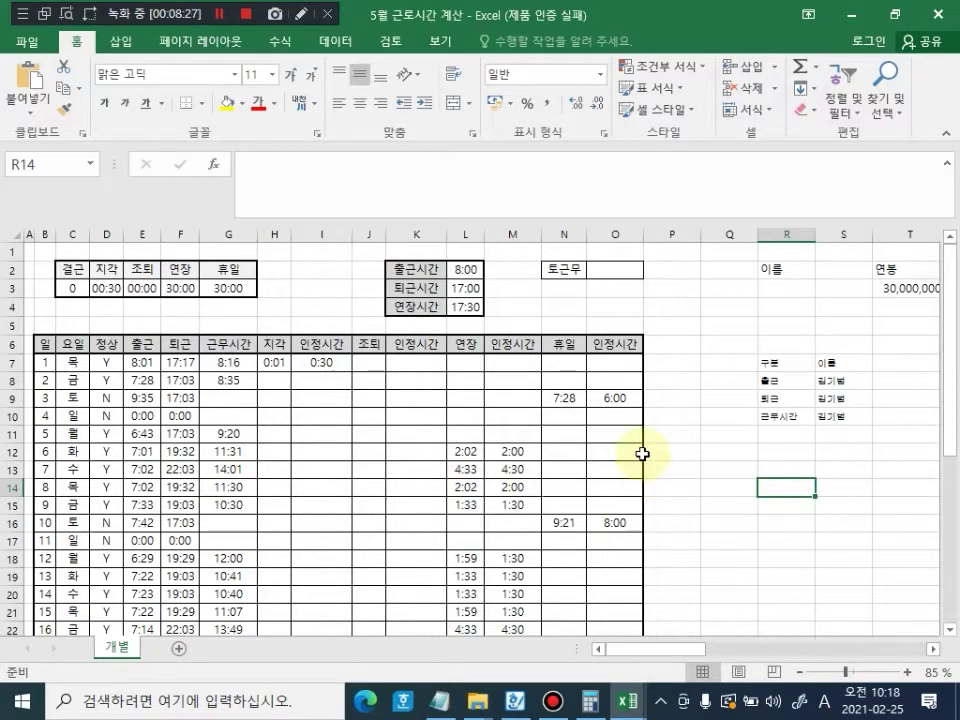
Step: Box the 결근–휴일 summary table in red, handwrite notes such as X and 30 beneath its columns, and leave drawing mode
{"action": "scroll", "coordinate": [642, 454], "scroll_direction": "down", "scroll_amount": 6}
{"action": "scroll", "coordinate": [642, 454], "scroll_direction": "up", "scroll_amount": 3}
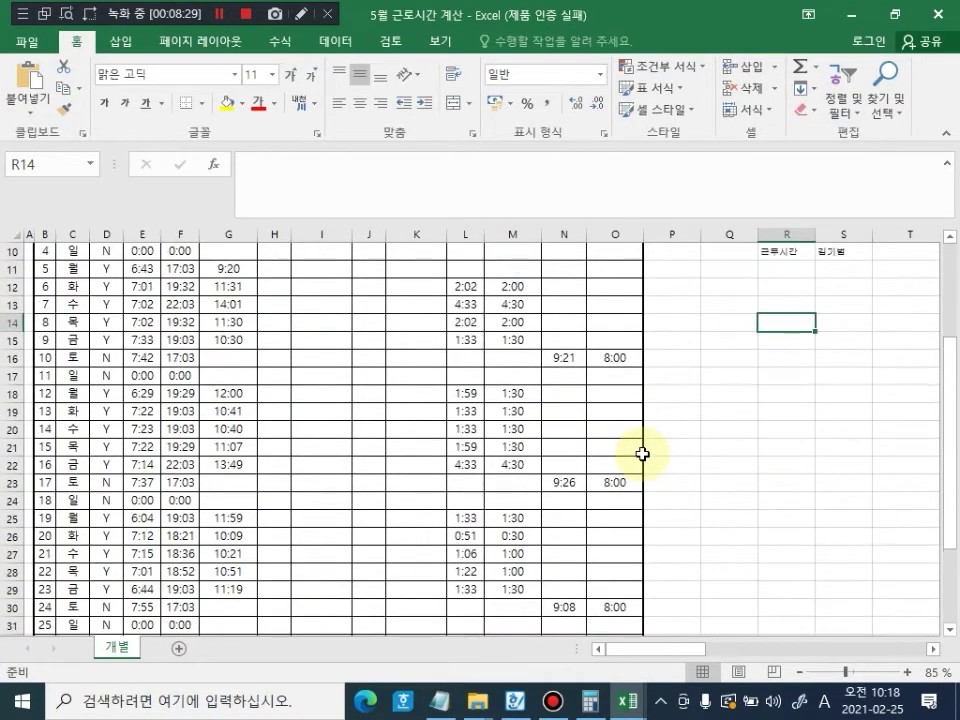
{"action": "scroll", "coordinate": [642, 454], "scroll_direction": "up", "scroll_amount": 3}
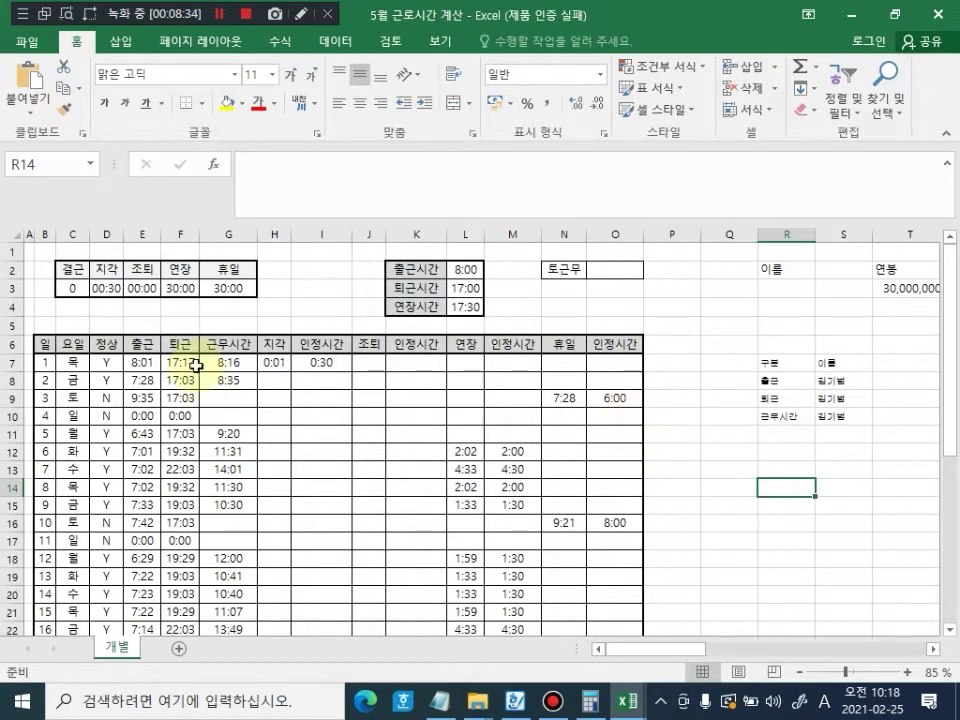
{"action": "left_click", "coordinate": [300, 14]}
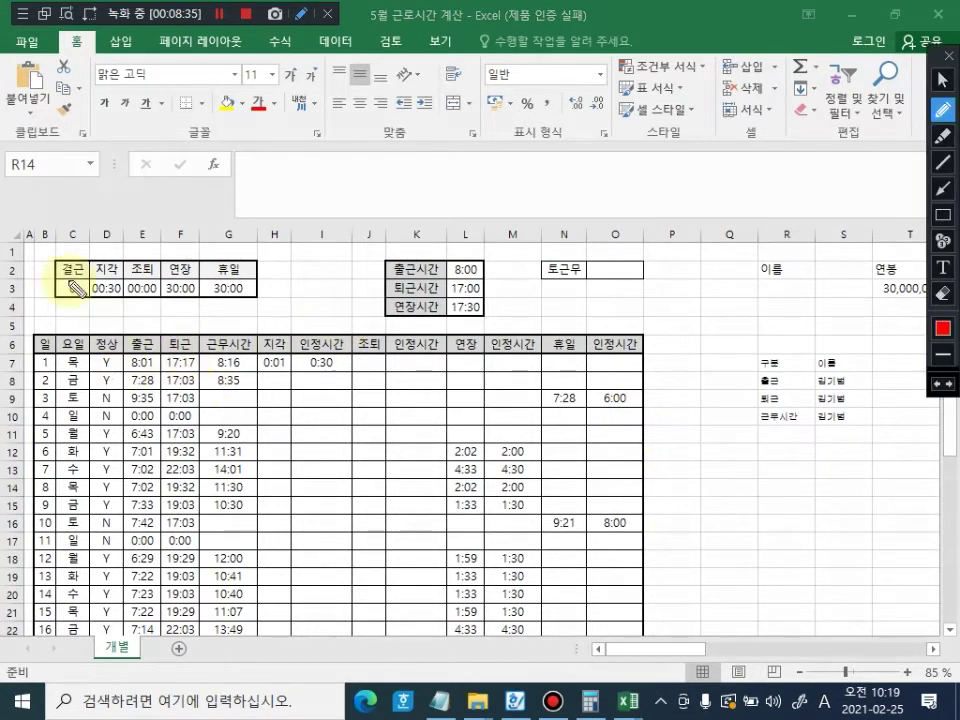
{"action": "mouse_move", "coordinate": [47, 247]}
{"action": "left_mouse_down"}
{"action": "mouse_move", "coordinate": [60, 298]}
{"action": "mouse_move", "coordinate": [257, 294]}
{"action": "mouse_move", "coordinate": [254, 250]}
{"action": "mouse_move", "coordinate": [54, 252]}
{"action": "left_mouse_up"}
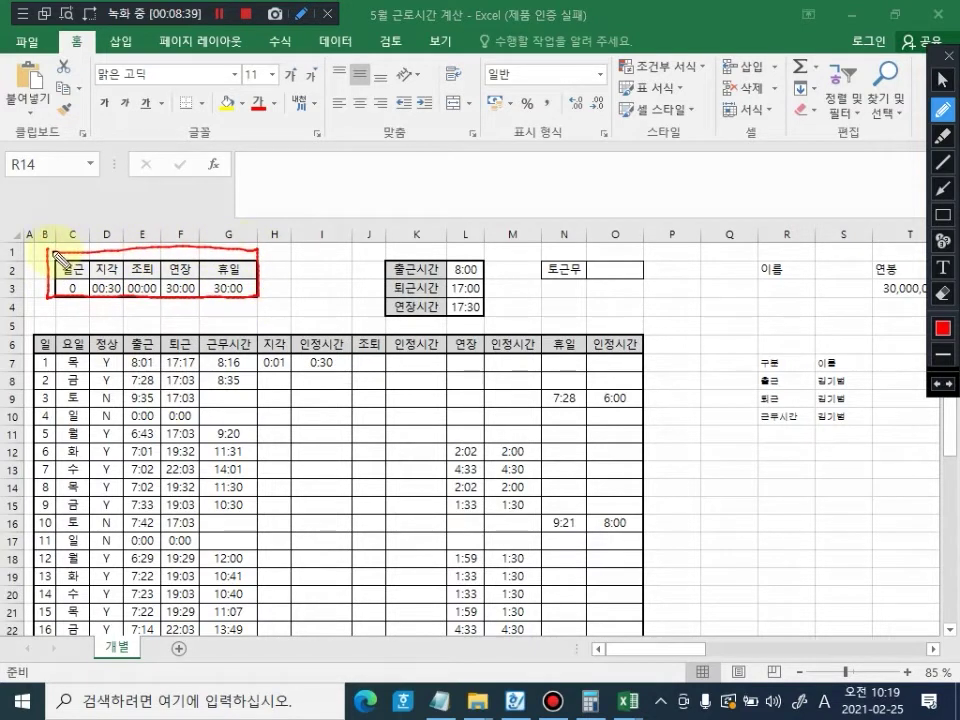
{"action": "left_click_drag", "start_coordinate": [60, 300], "coordinate": [74, 318]}
{"action": "mouse_move", "coordinate": [73, 300]}
{"action": "left_mouse_down"}
{"action": "mouse_move", "coordinate": [62, 318]}
{"action": "mouse_move", "coordinate": [99, 321]}
{"action": "left_mouse_up"}
{"action": "left_click", "coordinate": [79, 322]}
{"action": "left_click_drag", "start_coordinate": [110, 310], "coordinate": [151, 320]}
{"action": "mouse_move", "coordinate": [150, 304]}
{"action": "left_mouse_down"}
{"action": "mouse_move", "coordinate": [138, 320]}
{"action": "mouse_move", "coordinate": [187, 314]}
{"action": "mouse_move", "coordinate": [189, 326]}
{"action": "mouse_move", "coordinate": [232, 318]}
{"action": "mouse_move", "coordinate": [231, 327]}
{"action": "left_mouse_up"}
{"action": "left_click", "coordinate": [243, 321]}
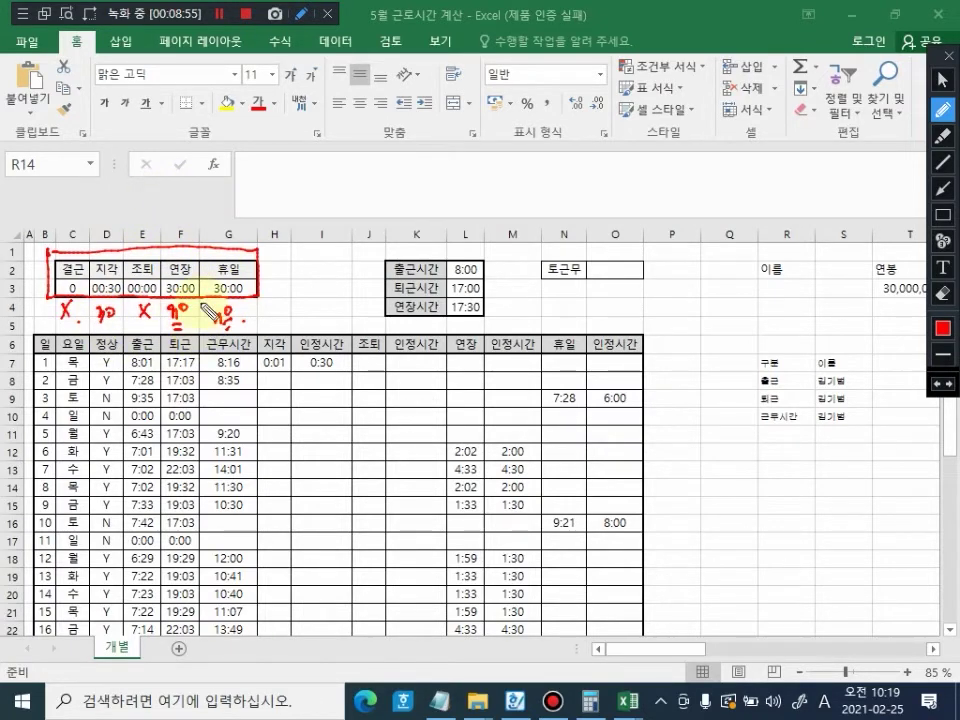
{"action": "key", "text": "Escape"}
Step: Look over the daily 출근, 퇴근 and 근무시간 records beside the main work-hours table
{"action": "scroll", "coordinate": [604, 341], "scroll_direction": "down", "scroll_amount": 2, "text": "ctrl"}
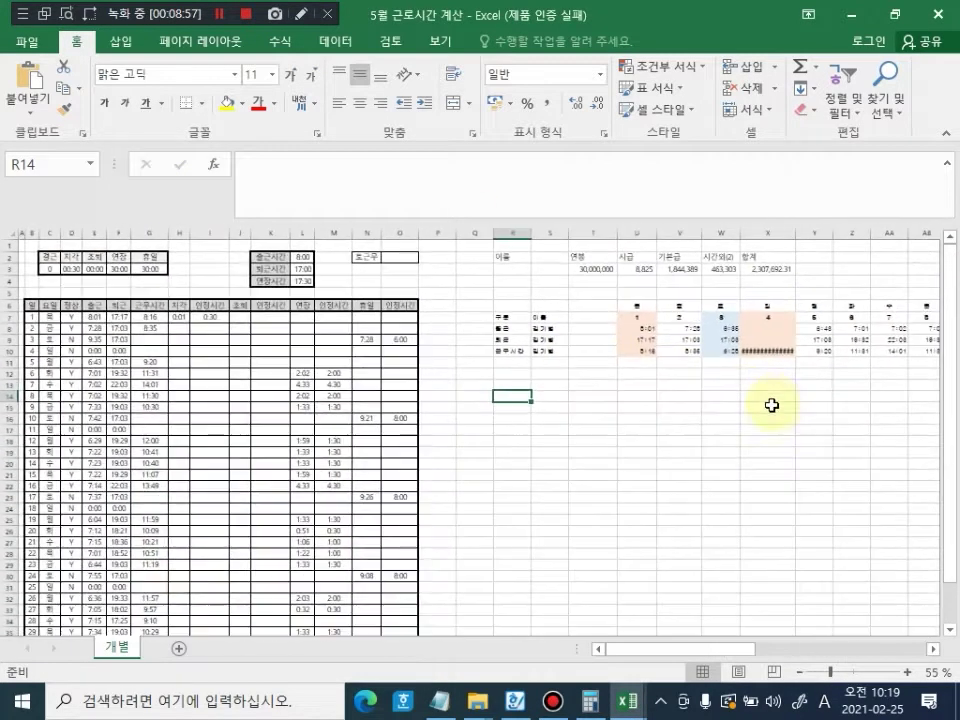
{"action": "scroll", "coordinate": [831, 507], "scroll_direction": "up", "scroll_amount": 2, "text": "ctrl"}
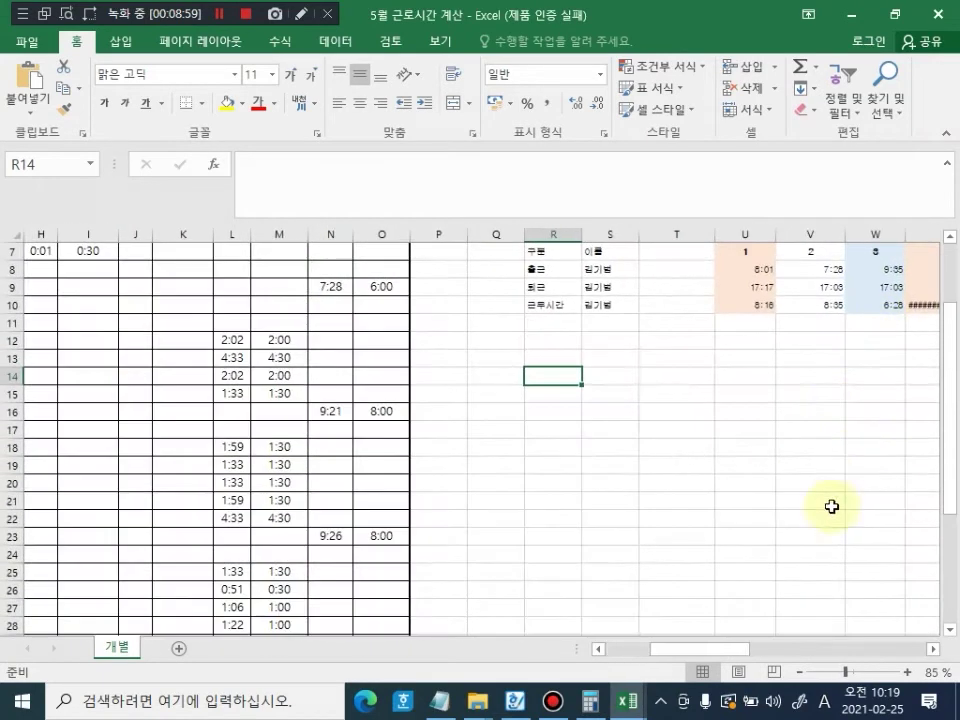
{"action": "left_click_drag", "start_coordinate": [729, 656], "coordinate": [826, 658]}
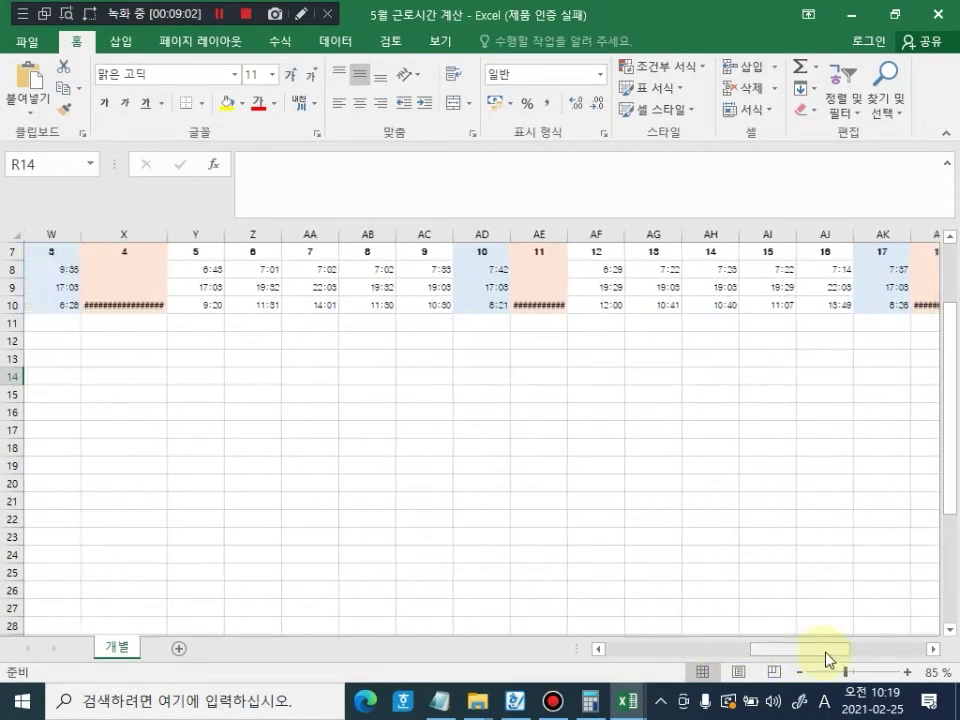
{"action": "scroll", "coordinate": [658, 484], "scroll_direction": "up", "scroll_amount": 2}
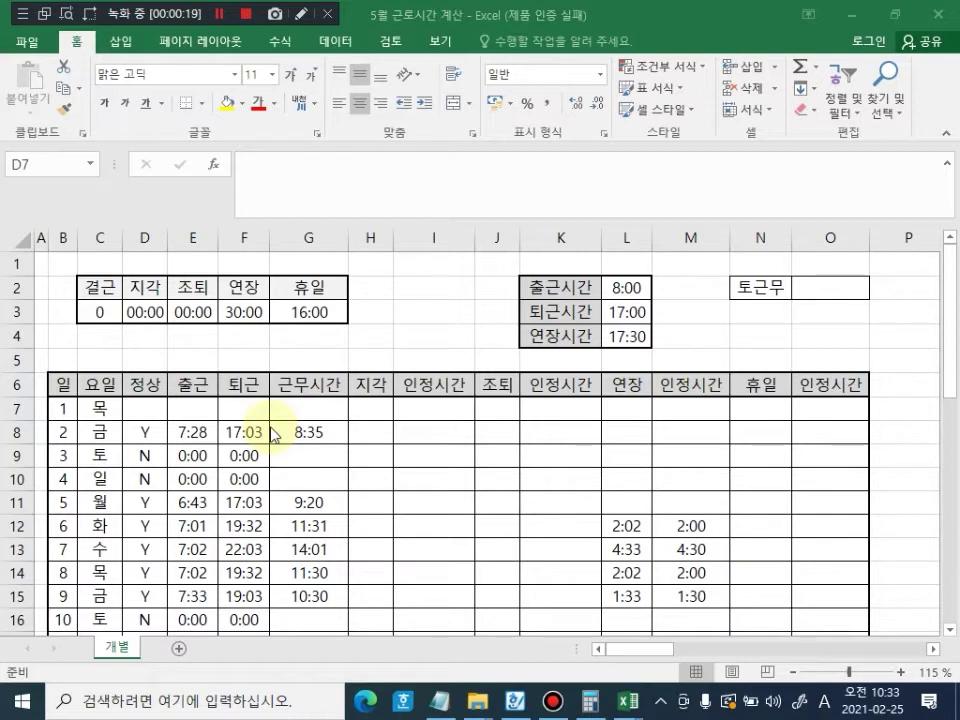
Step: Enter y in cell D7, the 정상 column for day 1
{"action": "left_click", "coordinate": [146, 411]}
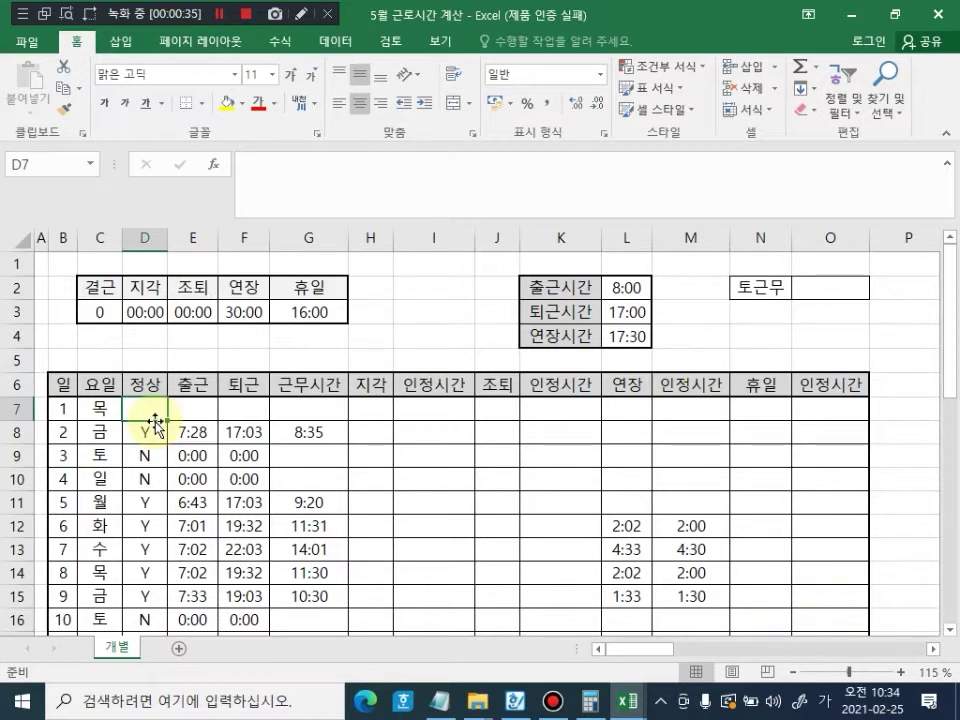
{"action": "type", "text": "ㅛ"}
{"action": "key", "text": "BackSpace"}
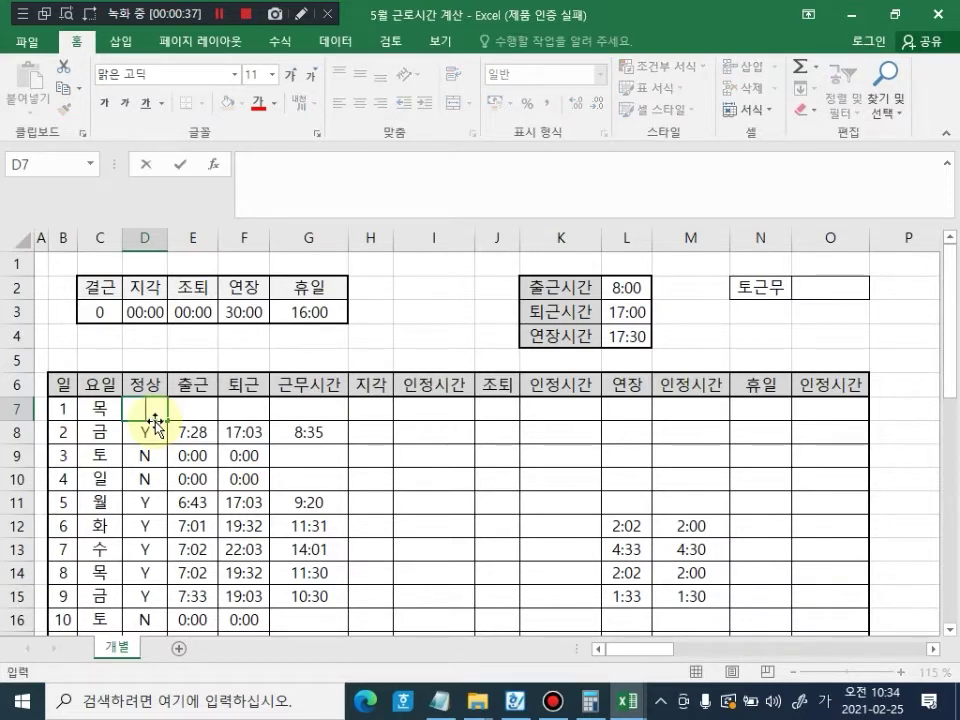
{"action": "key", "text": "Hangul"}
{"action": "type", "text": "y"}
{"action": "key", "text": "Return"}
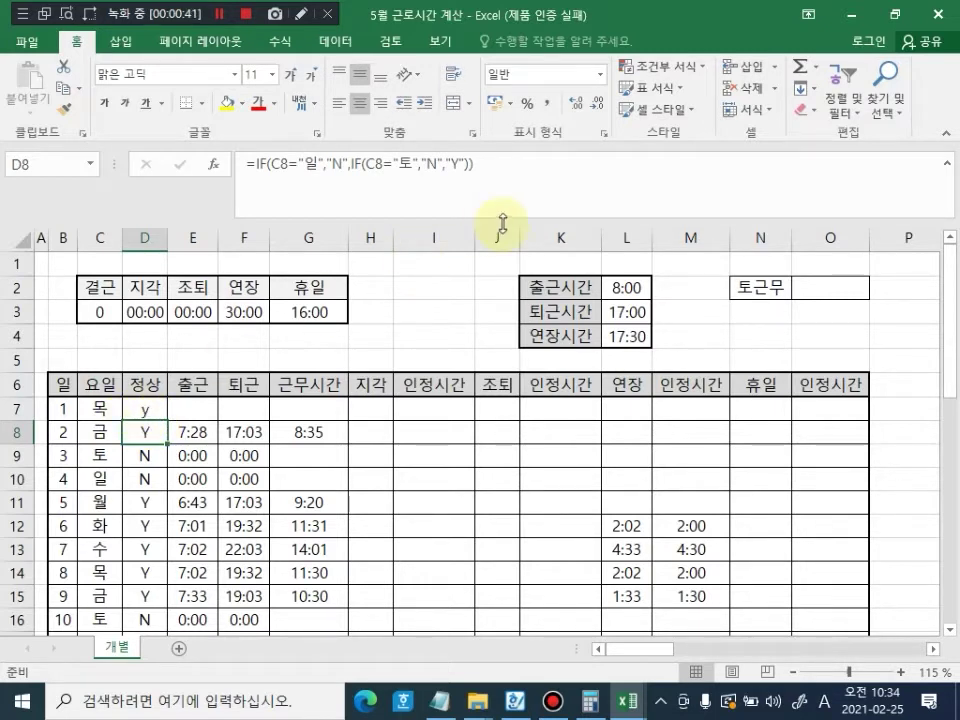
Step: Open the IF formula in D8 for editing, then underline 토근무 in red and mark an X in the cell beside it
{"action": "left_click", "coordinate": [490, 167]}
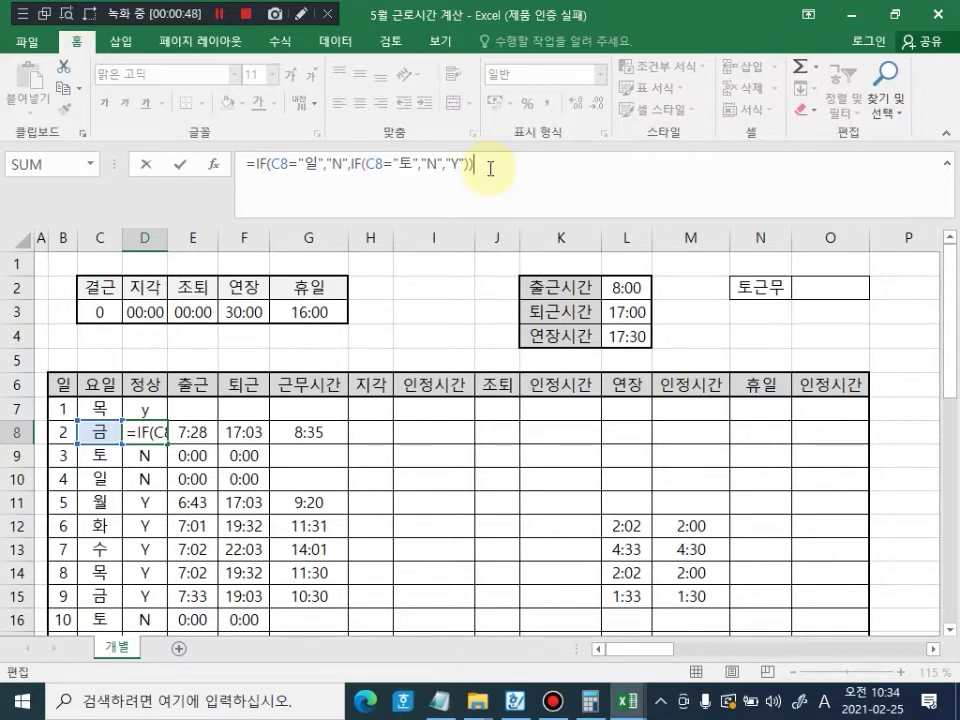
{"action": "left_click", "coordinate": [300, 13]}
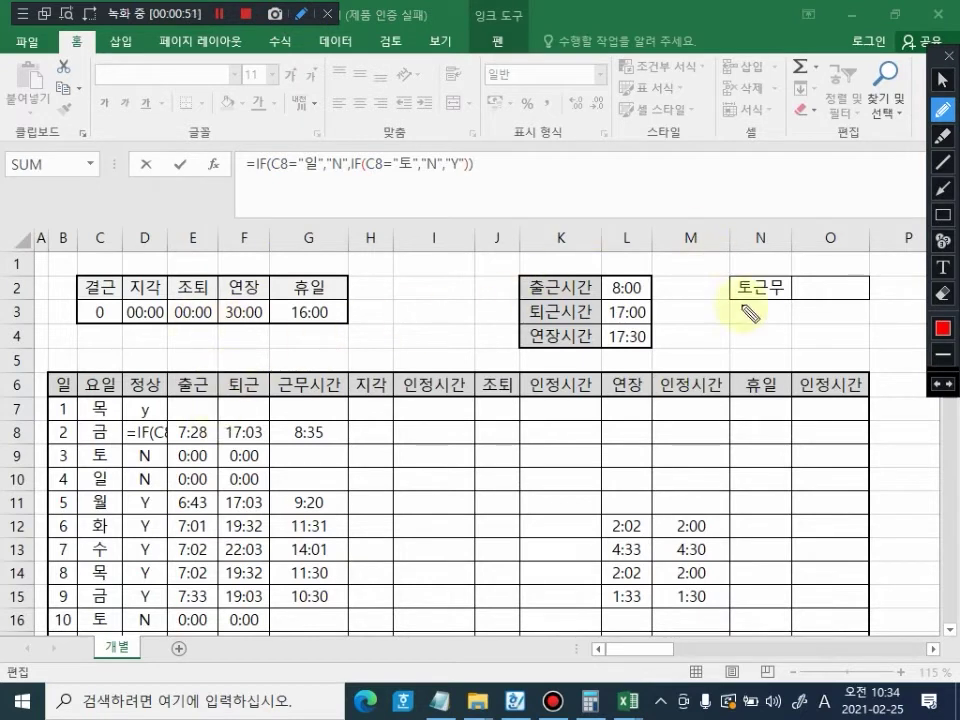
{"action": "left_click_drag", "start_coordinate": [740, 296], "coordinate": [780, 298]}
{"action": "mouse_move", "coordinate": [824, 277]}
{"action": "left_mouse_down"}
{"action": "mouse_move", "coordinate": [809, 299]}
{"action": "mouse_move", "coordinate": [825, 296]}
{"action": "left_mouse_up"}
Step: Handwrite 월 to 금 in red bracketed as Y, and 토 and 일 bracketed as N, over the empty table columns
{"action": "mouse_move", "coordinate": [422, 436]}
{"action": "left_mouse_down"}
{"action": "mouse_move", "coordinate": [424, 456]}
{"action": "mouse_move", "coordinate": [444, 456]}
{"action": "mouse_move", "coordinate": [438, 488]}
{"action": "left_mouse_up"}
{"action": "mouse_move", "coordinate": [422, 548]}
{"action": "left_mouse_down"}
{"action": "mouse_move", "coordinate": [440, 541]}
{"action": "mouse_move", "coordinate": [446, 630]}
{"action": "left_mouse_up"}
{"action": "left_click_drag", "start_coordinate": [462, 432], "coordinate": [487, 636]}
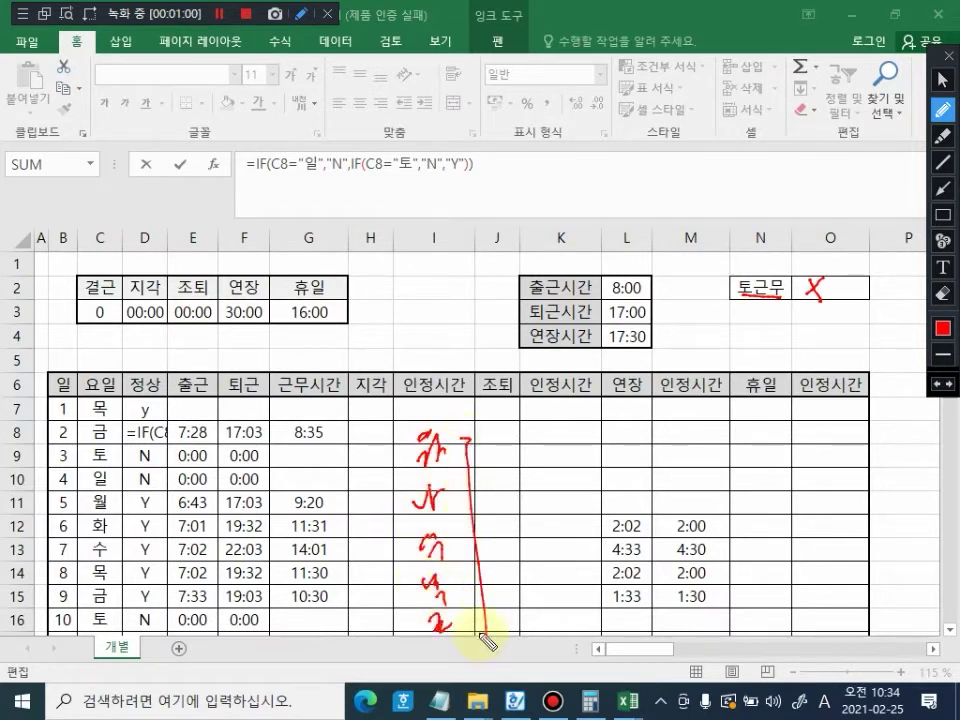
{"action": "mouse_move", "coordinate": [498, 484]}
{"action": "left_mouse_down"}
{"action": "mouse_move", "coordinate": [512, 495]}
{"action": "mouse_move", "coordinate": [514, 553]}
{"action": "left_mouse_up"}
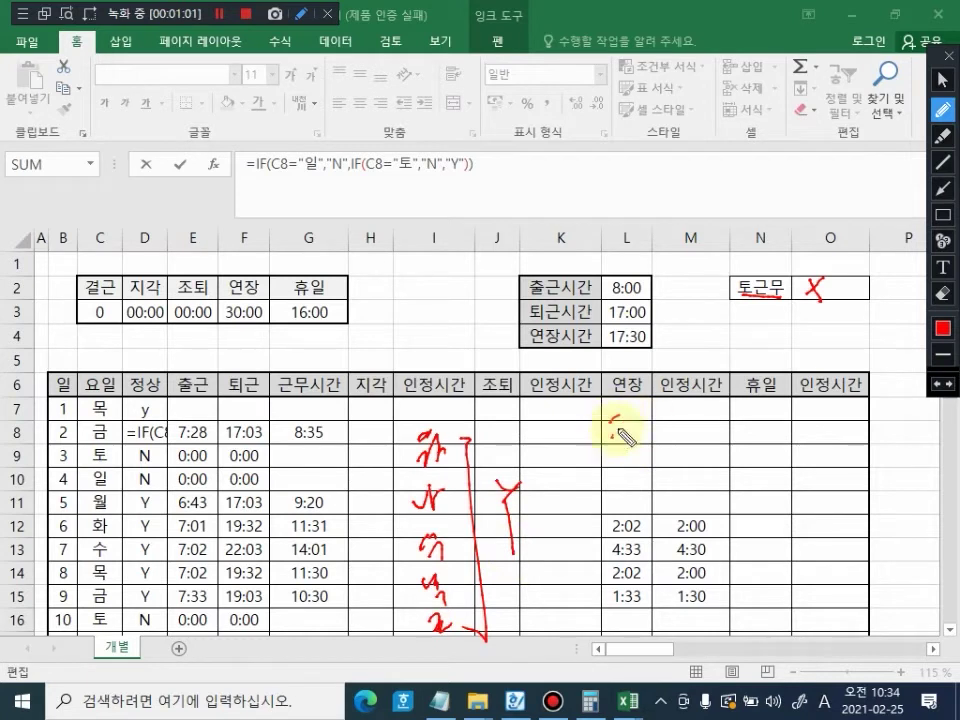
{"action": "mouse_move", "coordinate": [612, 428]}
{"action": "left_mouse_down"}
{"action": "mouse_move", "coordinate": [630, 455]}
{"action": "mouse_move", "coordinate": [621, 512]}
{"action": "mouse_move", "coordinate": [650, 502]}
{"action": "left_mouse_up"}
{"action": "mouse_move", "coordinate": [647, 420]}
{"action": "left_mouse_down"}
{"action": "mouse_move", "coordinate": [665, 490]}
{"action": "mouse_move", "coordinate": [654, 502]}
{"action": "left_mouse_up"}
{"action": "left_click_drag", "start_coordinate": [682, 430], "coordinate": [685, 483]}
{"action": "mouse_move", "coordinate": [685, 432]}
{"action": "left_mouse_down"}
{"action": "mouse_move", "coordinate": [688, 450]}
{"action": "mouse_move", "coordinate": [713, 424]}
{"action": "left_mouse_up"}
{"action": "left_click_drag", "start_coordinate": [733, 472], "coordinate": [731, 481]}
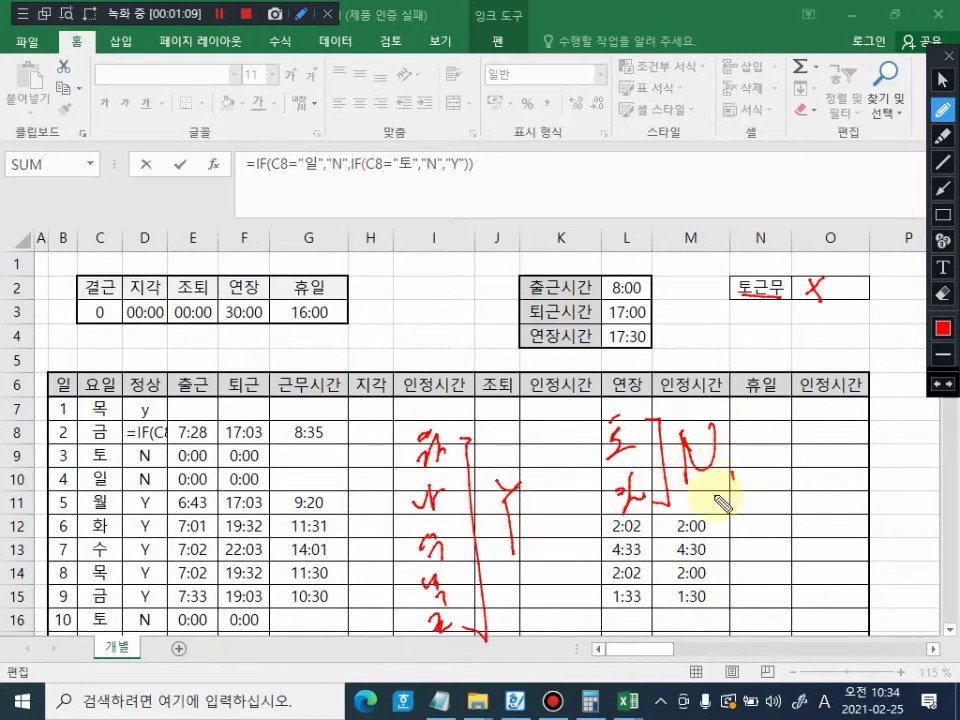
Step: Circle the handwritten weekday list, its Y, and the 토 and 일 notes in red
{"action": "mouse_move", "coordinate": [418, 417]}
{"action": "left_mouse_down"}
{"action": "mouse_move", "coordinate": [374, 524]}
{"action": "mouse_move", "coordinate": [446, 643]}
{"action": "mouse_move", "coordinate": [478, 450]}
{"action": "mouse_move", "coordinate": [386, 407]}
{"action": "mouse_move", "coordinate": [398, 418]}
{"action": "left_mouse_up"}
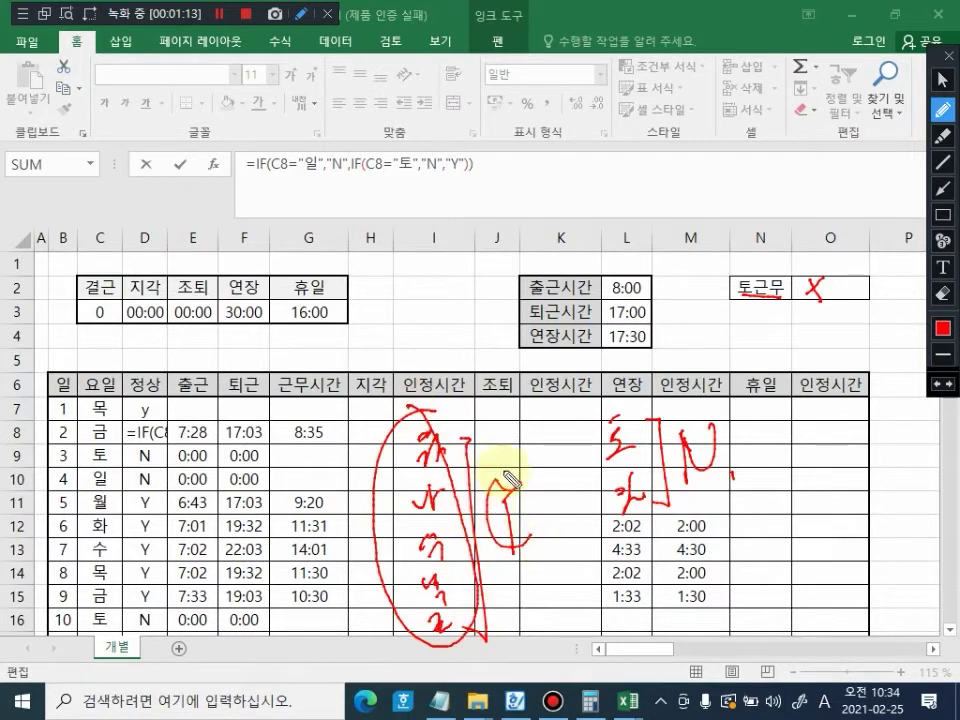
{"action": "left_click_drag", "start_coordinate": [489, 467], "coordinate": [553, 536]}
{"action": "mouse_move", "coordinate": [645, 465]}
{"action": "left_mouse_down"}
{"action": "mouse_move", "coordinate": [643, 379]}
{"action": "mouse_move", "coordinate": [681, 420]}
{"action": "mouse_move", "coordinate": [686, 546]}
{"action": "mouse_move", "coordinate": [716, 487]}
{"action": "mouse_move", "coordinate": [701, 541]}
{"action": "left_mouse_up"}
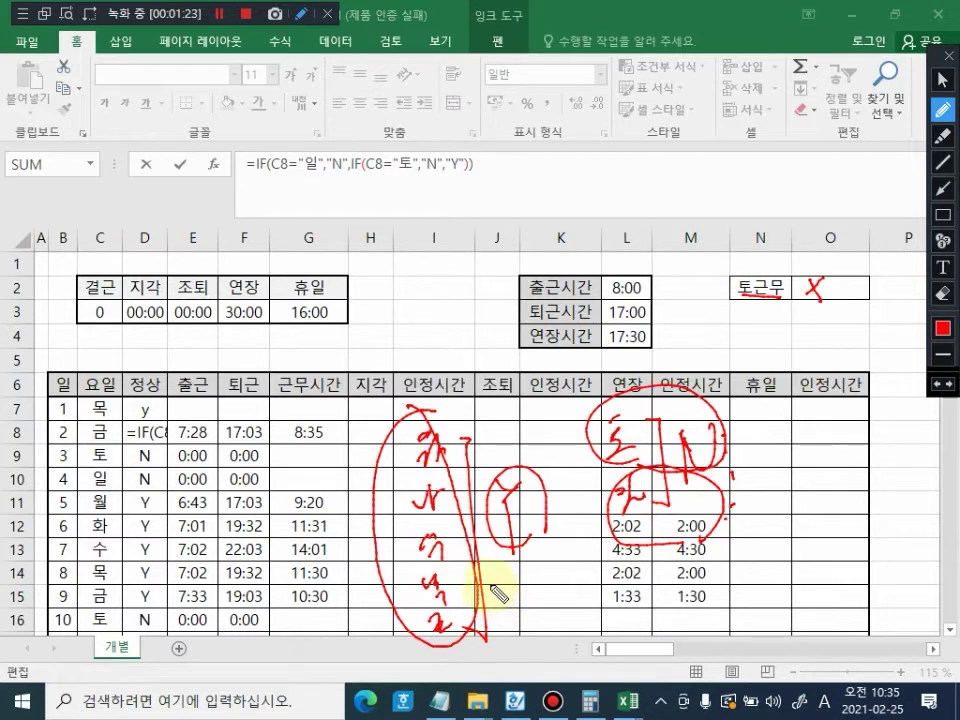
{"action": "left_click_drag", "start_coordinate": [506, 531], "coordinate": [521, 558]}
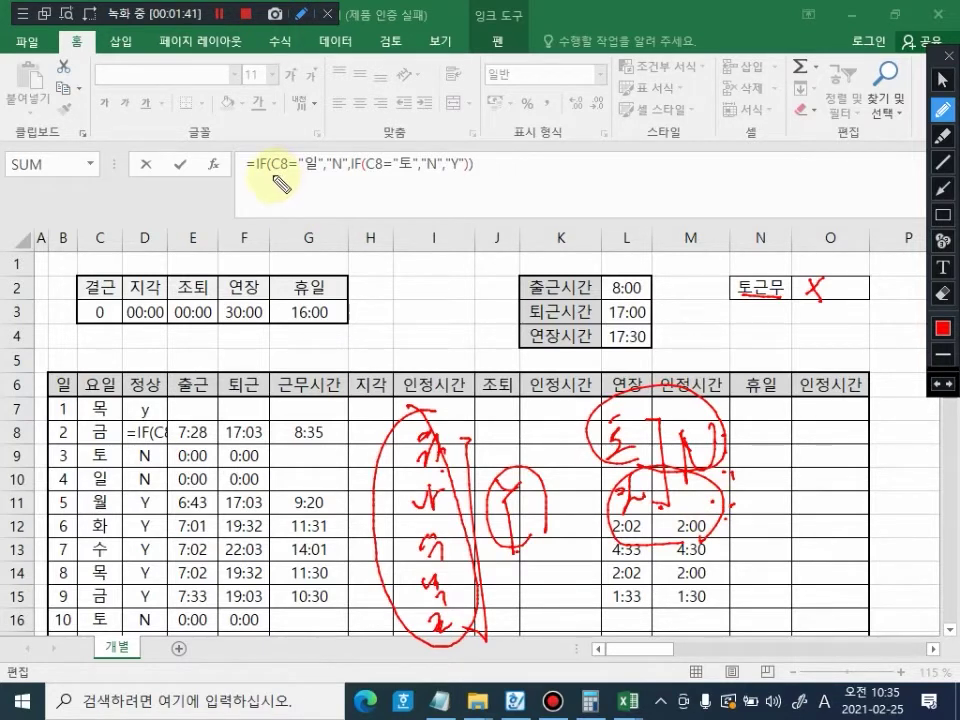
Step: Underline the arguments of D8's IF formula in red, circle 금 in C8, write Y below the formula, and leave drawing mode
{"action": "left_click_drag", "start_coordinate": [258, 174], "coordinate": [285, 172]}
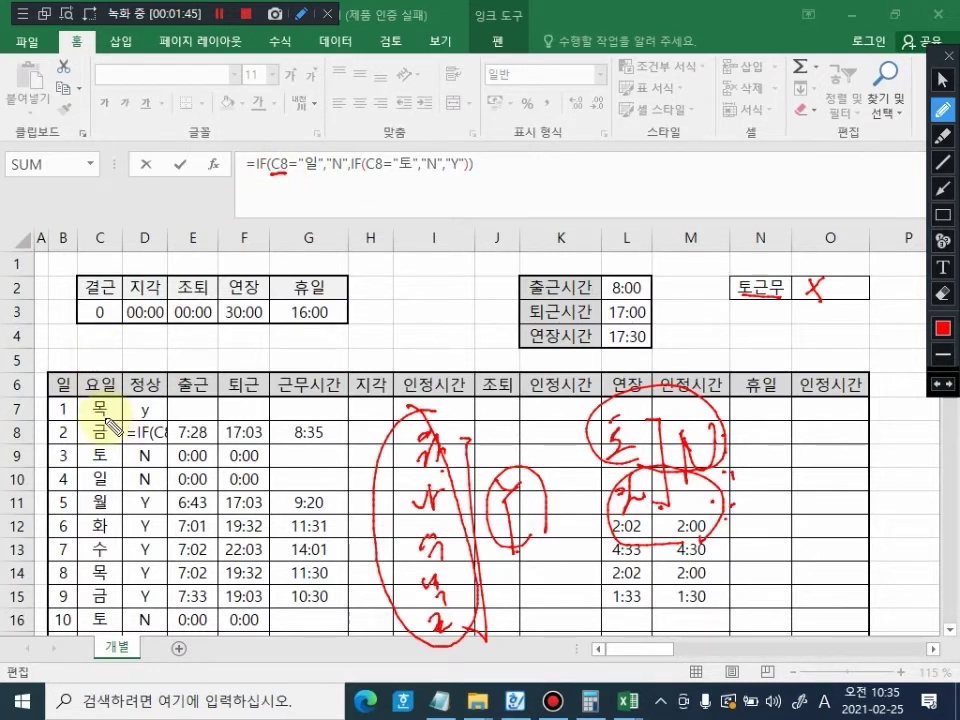
{"action": "mouse_move", "coordinate": [108, 421]}
{"action": "left_mouse_down"}
{"action": "mouse_move", "coordinate": [90, 419]}
{"action": "mouse_move", "coordinate": [79, 432]}
{"action": "mouse_move", "coordinate": [112, 443]}
{"action": "left_mouse_up"}
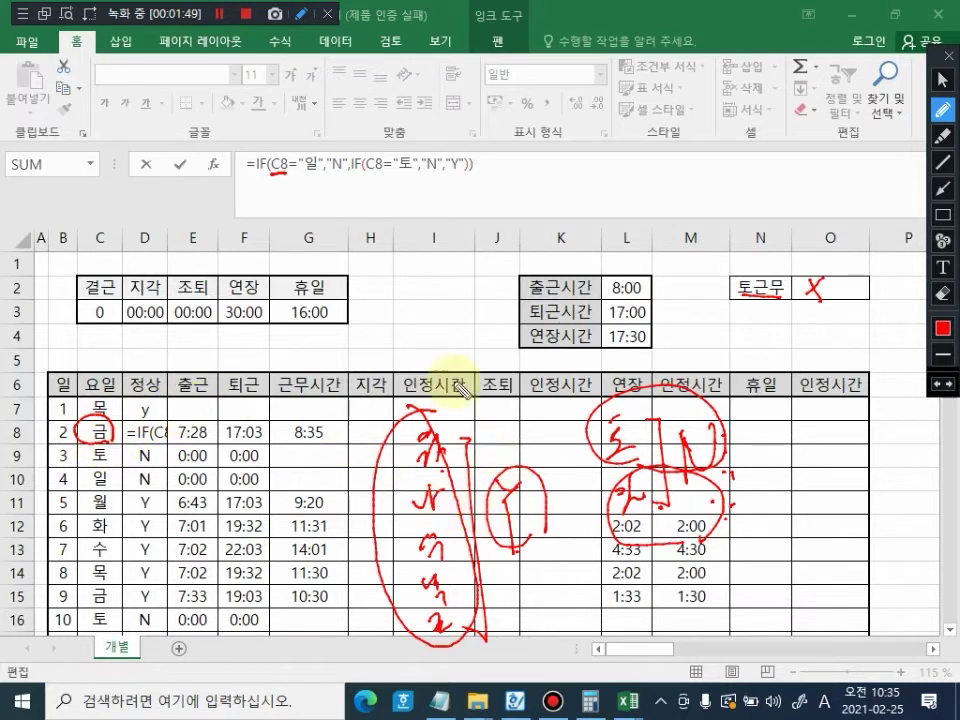
{"action": "mouse_move", "coordinate": [302, 184]}
{"action": "left_mouse_down"}
{"action": "mouse_move", "coordinate": [396, 178]}
{"action": "mouse_move", "coordinate": [423, 231]}
{"action": "left_mouse_up"}
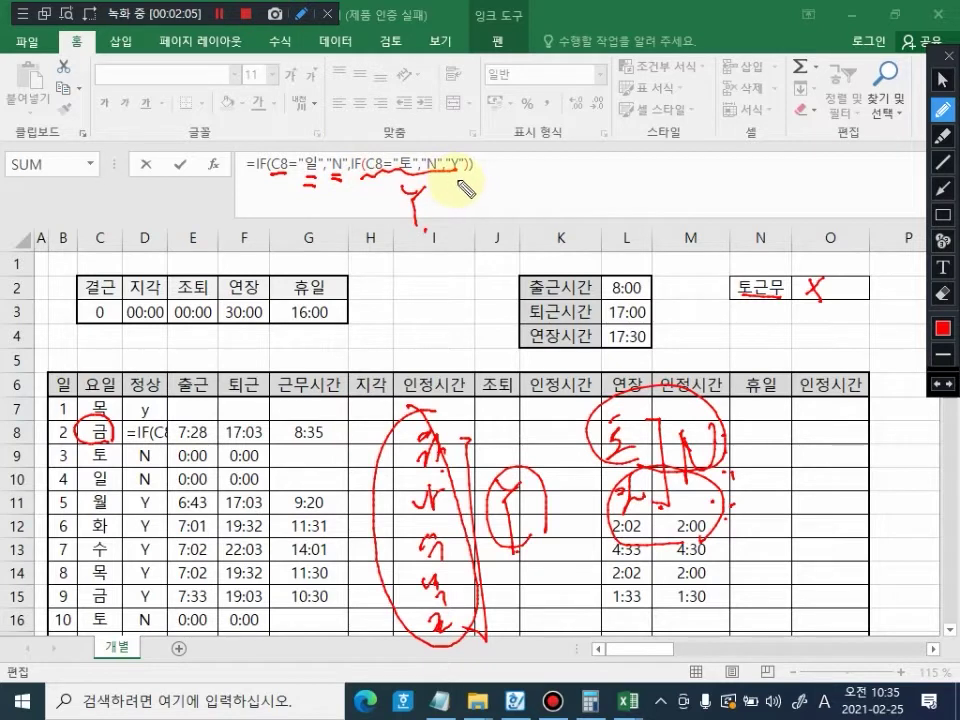
{"action": "key", "text": "Escape"}
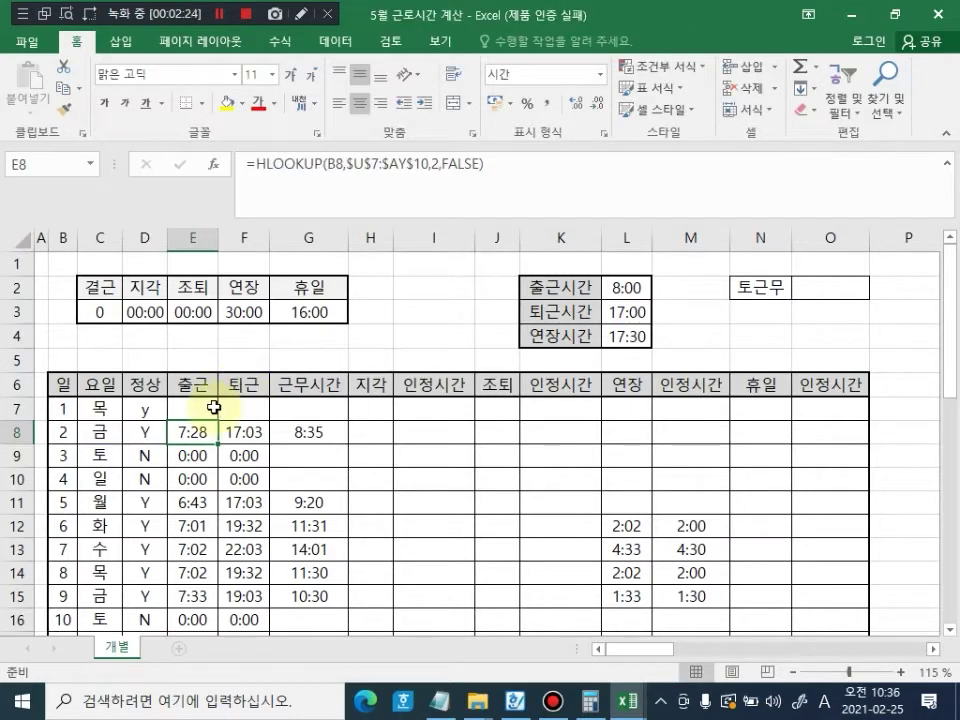
Step: Switch to Notepad and add a block of about 18 blank lines below the 공인회계사회 exam schedule
{"action": "left_click", "coordinate": [210, 406]}
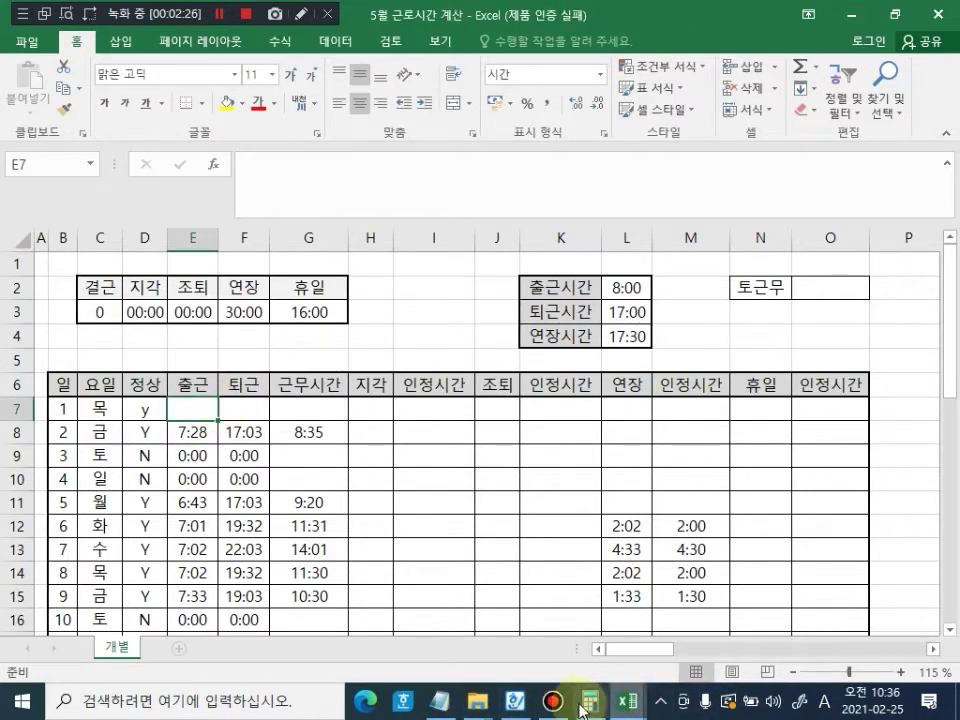
{"action": "left_click", "coordinate": [440, 700]}
{"action": "left_click_drag", "start_coordinate": [557, 325], "coordinate": [8, 127]}
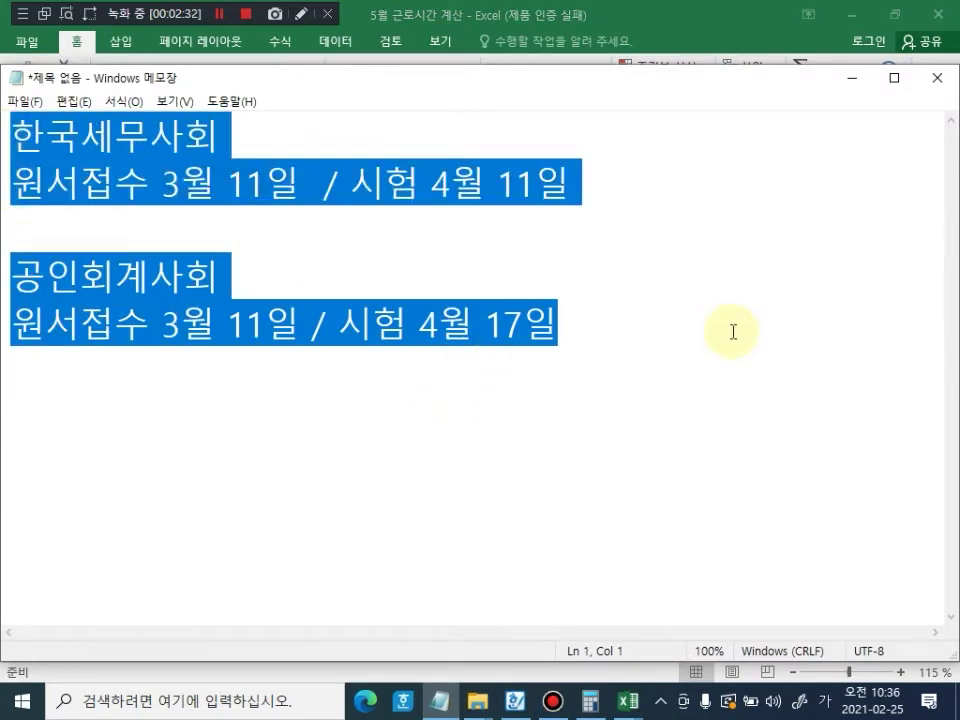
{"action": "left_click", "coordinate": [746, 389]}
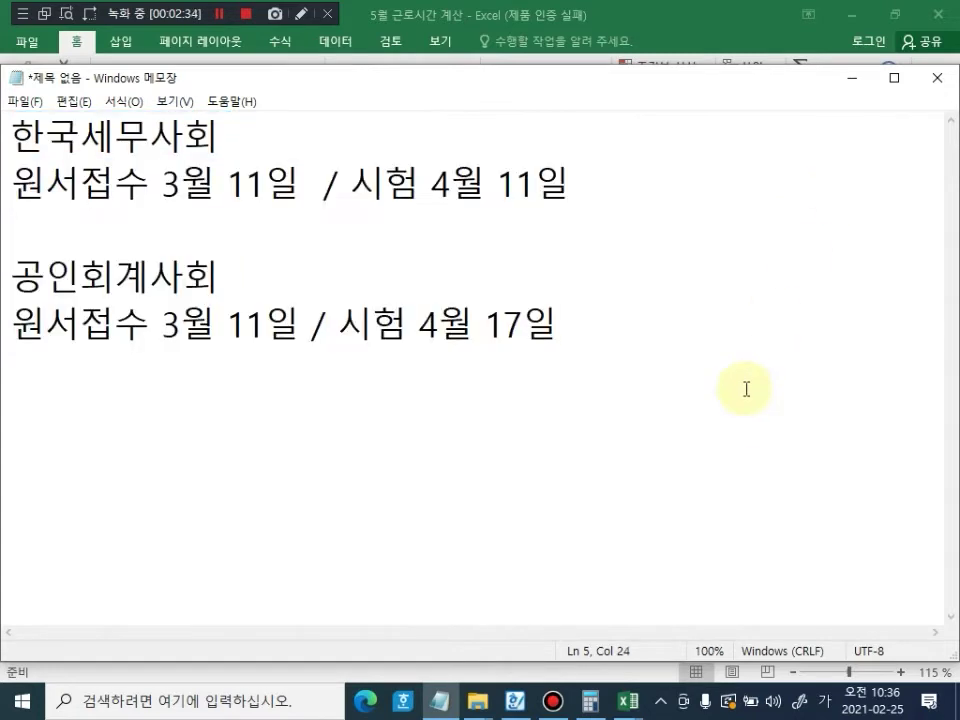
{"action": "key", "text": "Return"}
{"action": "key", "text": "Return"}
{"action": "key", "text": "Return"}
{"action": "key", "text": "Return"}
{"action": "key", "text": "Return"}
{"action": "key", "text": "Return"}
{"action": "key", "text": "Return"}
{"action": "key", "text": "Return"}
{"action": "key", "text": "Return"}
{"action": "key", "text": "Return"}
{"action": "key", "text": "Return"}
{"action": "key", "text": "Return"}
{"action": "key", "text": "Return"}
{"action": "key", "text": "Return"}
{"action": "key", "text": "Return"}
{"action": "key", "text": "Return"}
{"action": "key", "text": "Return"}
{"action": "key", "text": "Return"}
{"action": "key", "text": "Return"}
{"action": "key", "text": "BackSpace"}
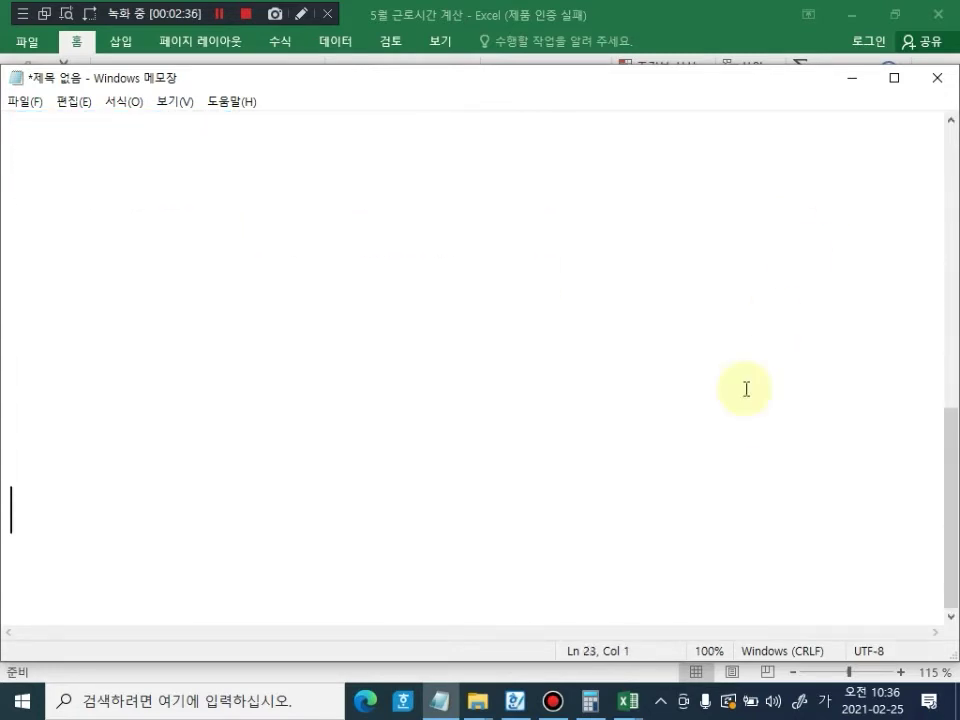
Step: Write the two possible results, y n, on a line in the blank area of the note
{"action": "key", "text": "Up"}
{"action": "key", "text": "Up"}
{"action": "key", "text": "Up"}
{"action": "key", "text": "Up"}
{"action": "key", "text": "Up"}
{"action": "key", "text": "Up"}
{"action": "key", "text": "Up"}
{"action": "type", "text": "ㅛ"}
{"action": "key", "text": "BackSpace"}
{"action": "key", "text": "Hangul"}
{"action": "type", "text": "y"}
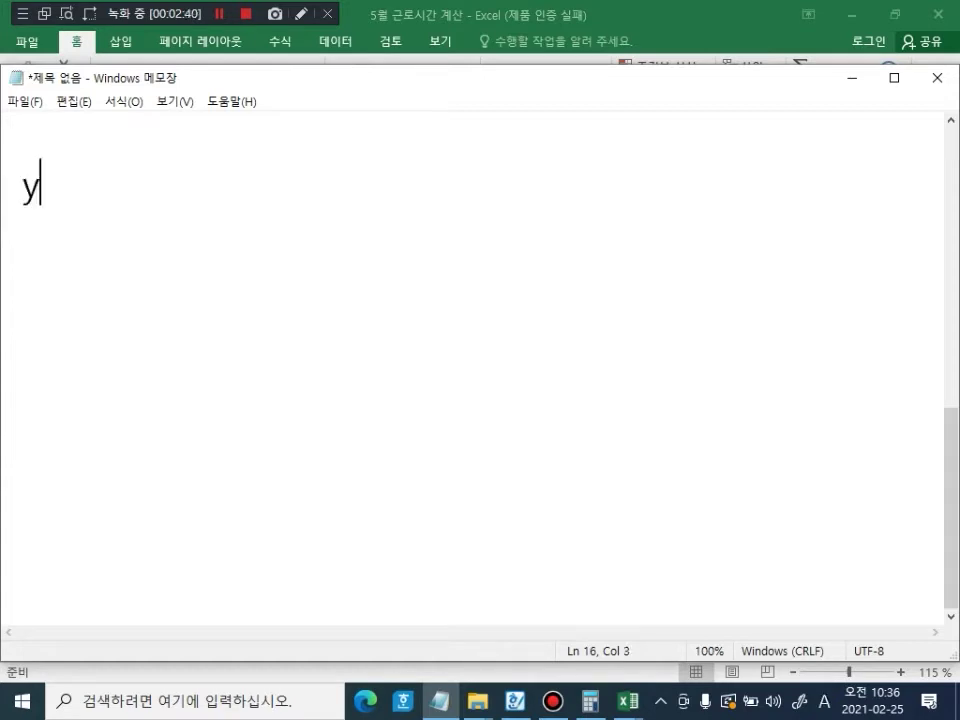
{"action": "type", "text": " n"}
{"action": "key", "text": "Return"}
{"action": "key", "text": "Return"}
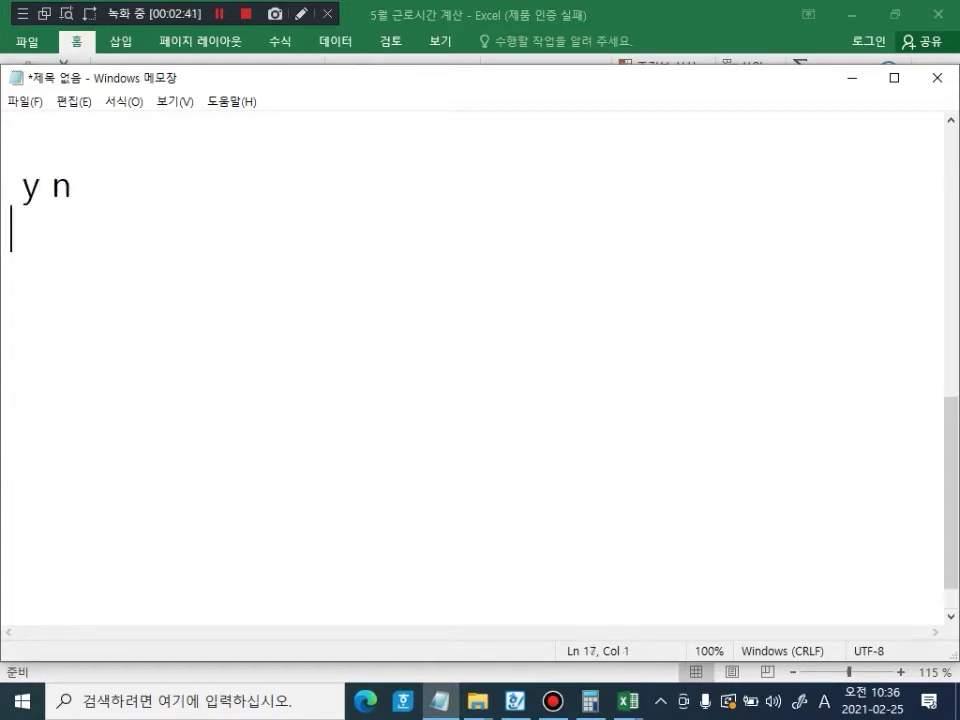
Step: Start the example formula two lines below y n with the Sunday condition if( c8="일",
{"action": "type", "text": "fi"}
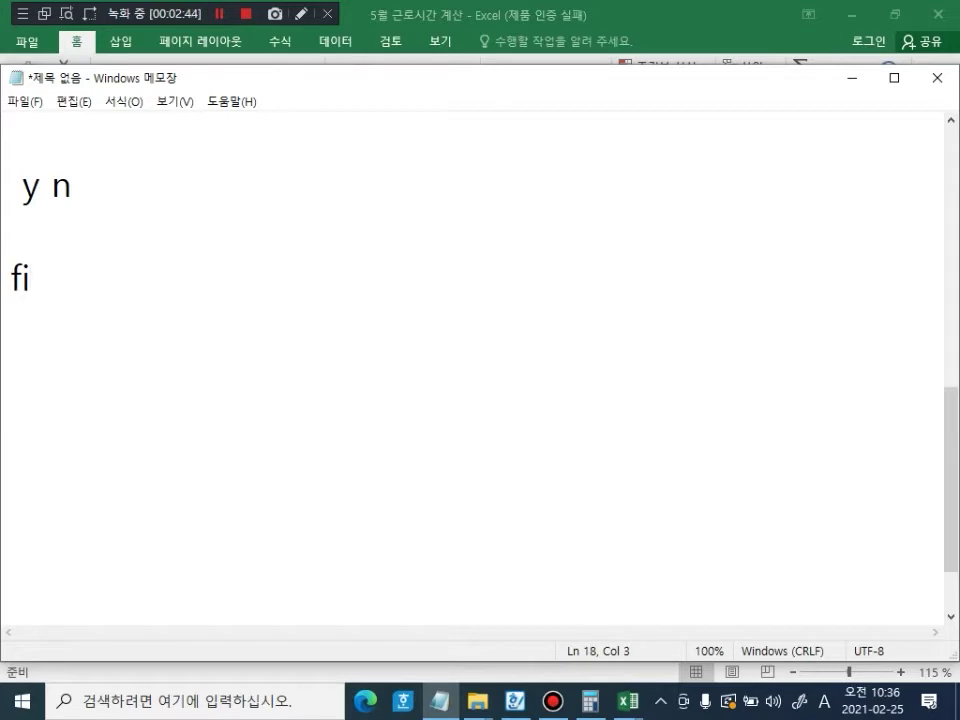
{"action": "key", "text": "BackSpace"}
{"action": "key", "text": "BackSpace"}
{"action": "type", "text": "if( "}
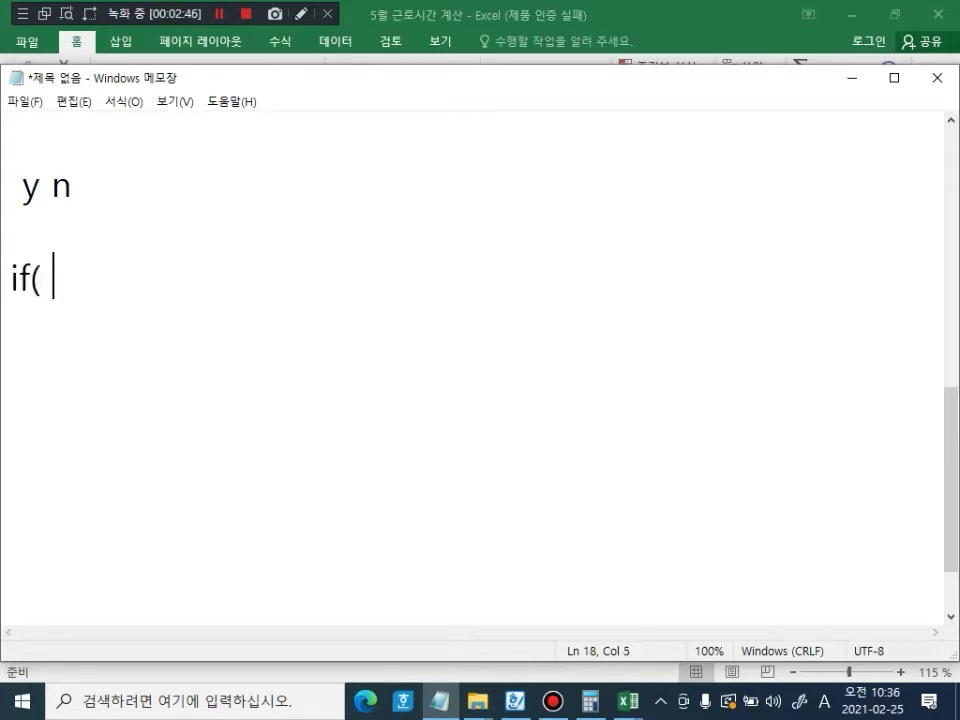
{"action": "type", "text": "c8"}
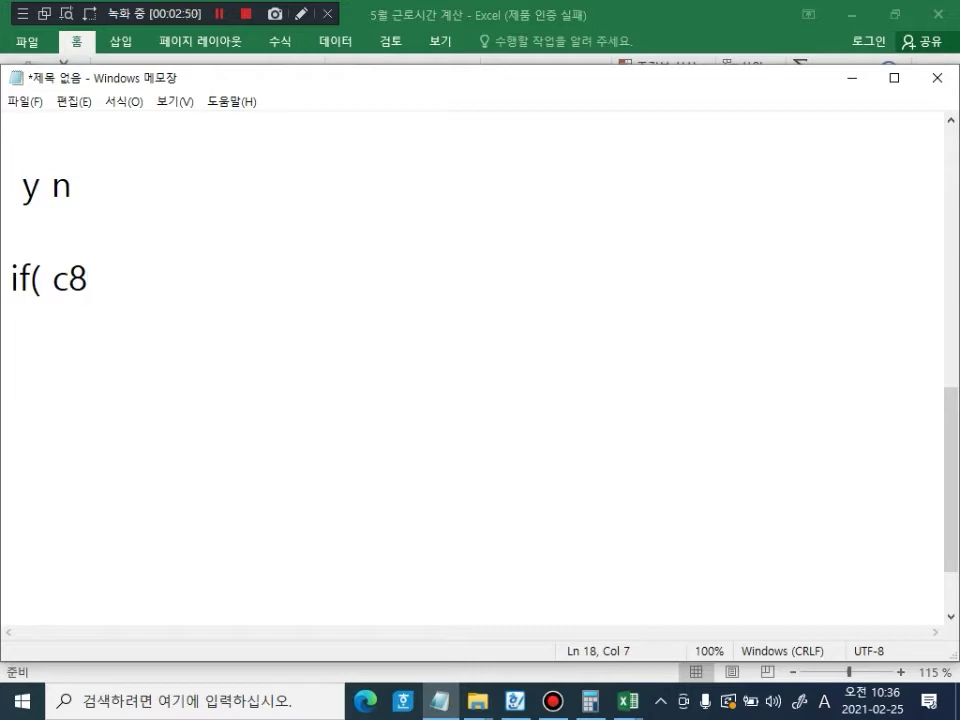
{"action": "type", "text": "=\"dl"}
{"action": "key", "text": "BackSpace"}
{"action": "key", "text": "BackSpace"}
{"action": "type", "text": "d"}
{"action": "key", "text": "Hangul"}
{"action": "type", "text": "ㅣㄹ\""}
{"action": "key", "text": "BackSpace"}
{"action": "key", "text": "BackSpace"}
{"action": "key", "text": "BackSpace"}
{"action": "key", "text": "BackSpace"}
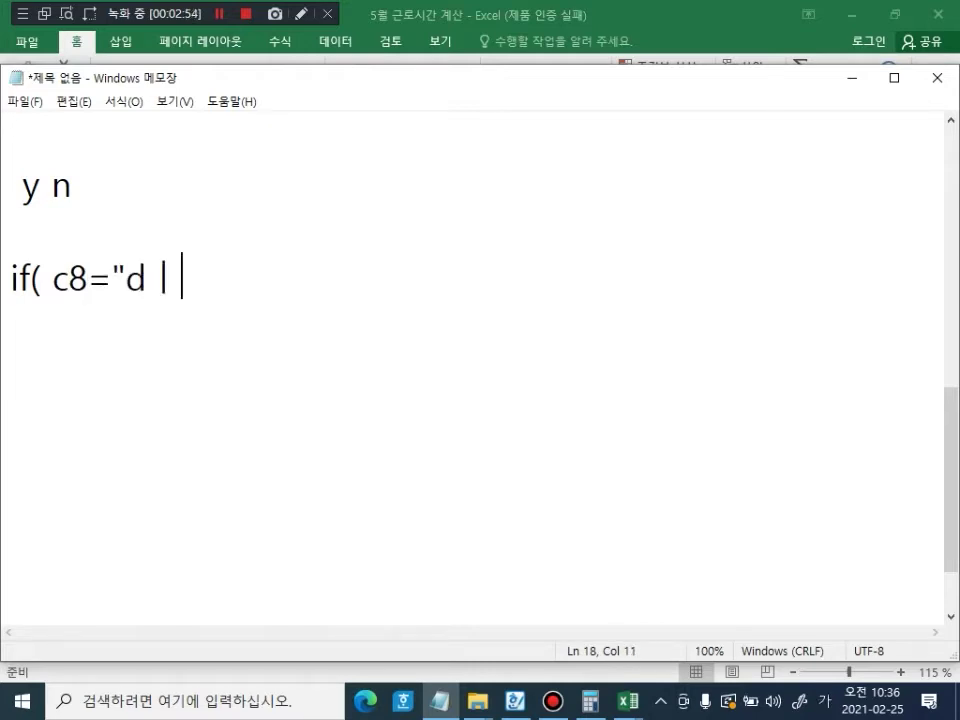
{"action": "type", "text": "일\","}
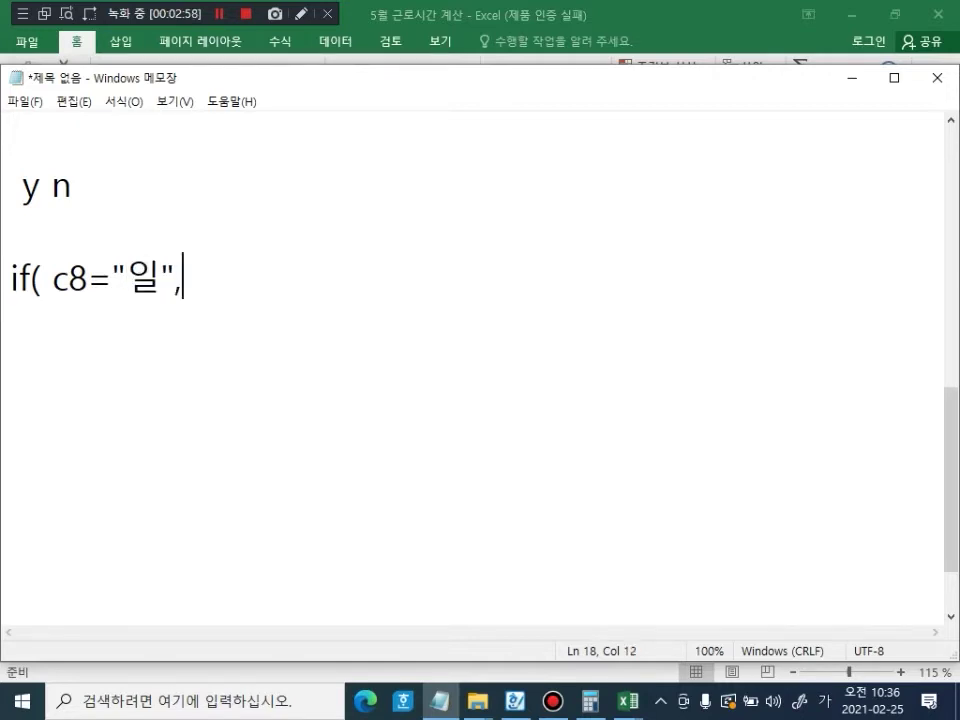
Step: Complete the Sunday formula with the results n, y) and leave a blank line beneath it
{"action": "type", "text": "ㅜ"}
{"action": "key", "text": "BackSpace"}
{"action": "key", "text": "Hangul"}
{"action": "type", "text": "n "}
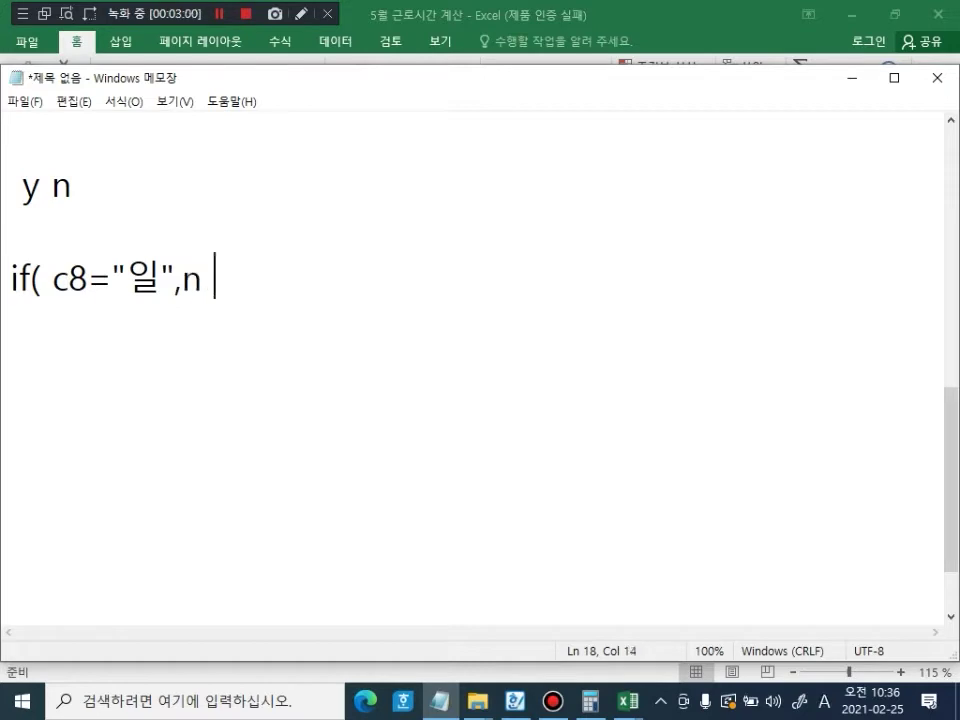
{"action": "type", "text": ", y)"}
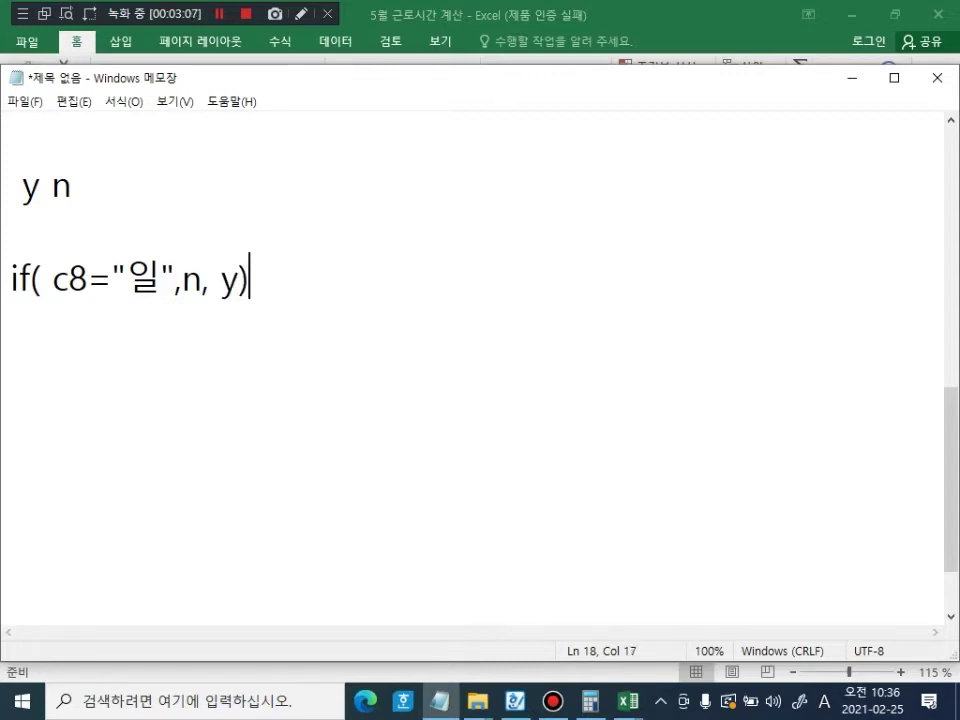
{"action": "key", "text": "Return"}
{"action": "key", "text": "Return"}
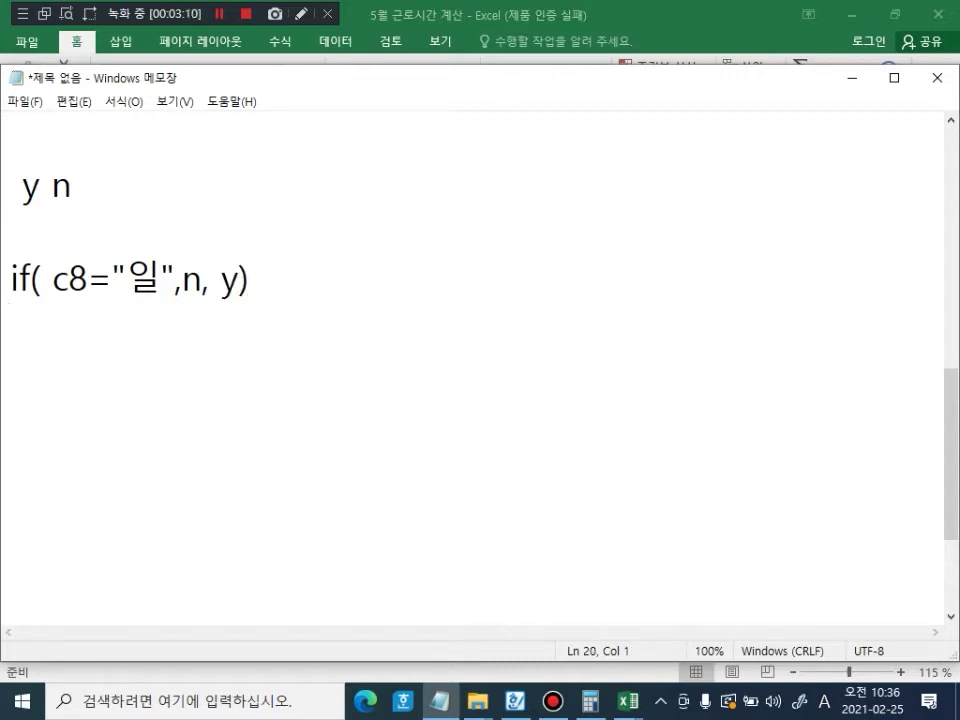
Step: Handwrite the days 월 to 일 in red above the formula, circle 일, and underline the other six with the label Y
{"action": "left_click", "coordinate": [300, 14]}
{"action": "mouse_move", "coordinate": [241, 210]}
{"action": "left_mouse_down"}
{"action": "mouse_move", "coordinate": [221, 186]}
{"action": "mouse_move", "coordinate": [236, 193]}
{"action": "mouse_move", "coordinate": [279, 176]}
{"action": "mouse_move", "coordinate": [358, 176]}
{"action": "mouse_move", "coordinate": [364, 204]}
{"action": "mouse_move", "coordinate": [439, 165]}
{"action": "mouse_move", "coordinate": [444, 197]}
{"action": "mouse_move", "coordinate": [502, 186]}
{"action": "mouse_move", "coordinate": [525, 195]}
{"action": "mouse_move", "coordinate": [576, 186]}
{"action": "mouse_move", "coordinate": [624, 199]}
{"action": "mouse_move", "coordinate": [673, 189]}
{"action": "mouse_move", "coordinate": [666, 212]}
{"action": "mouse_move", "coordinate": [677, 206]}
{"action": "left_mouse_up"}
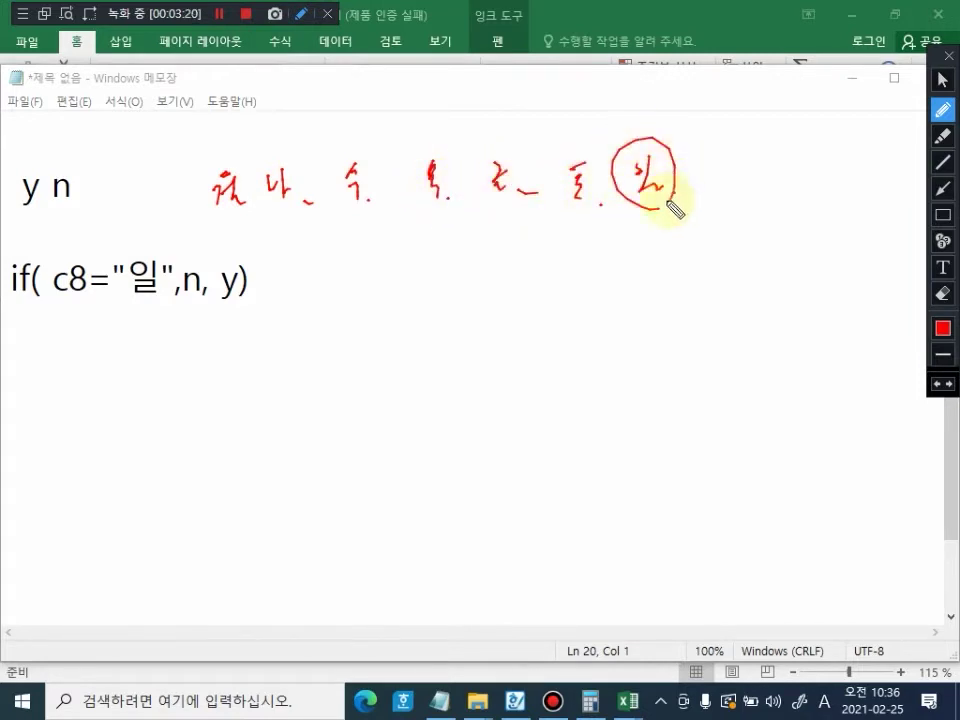
{"action": "left_click_drag", "start_coordinate": [226, 212], "coordinate": [579, 208]}
{"action": "left_click_drag", "start_coordinate": [434, 220], "coordinate": [439, 257]}
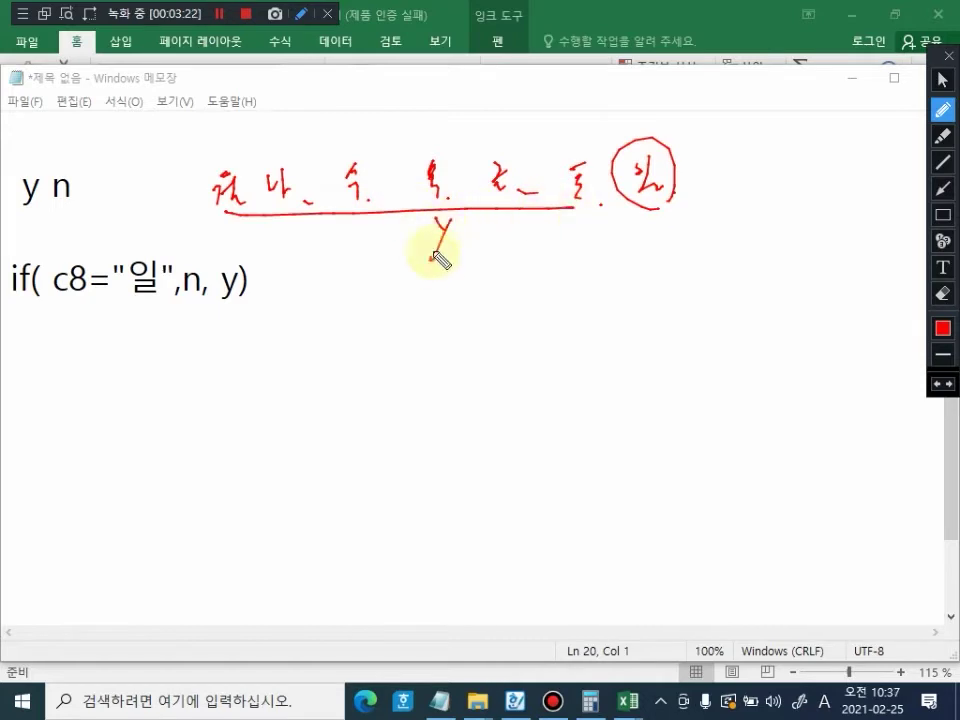
{"action": "left_click", "coordinate": [462, 242]}
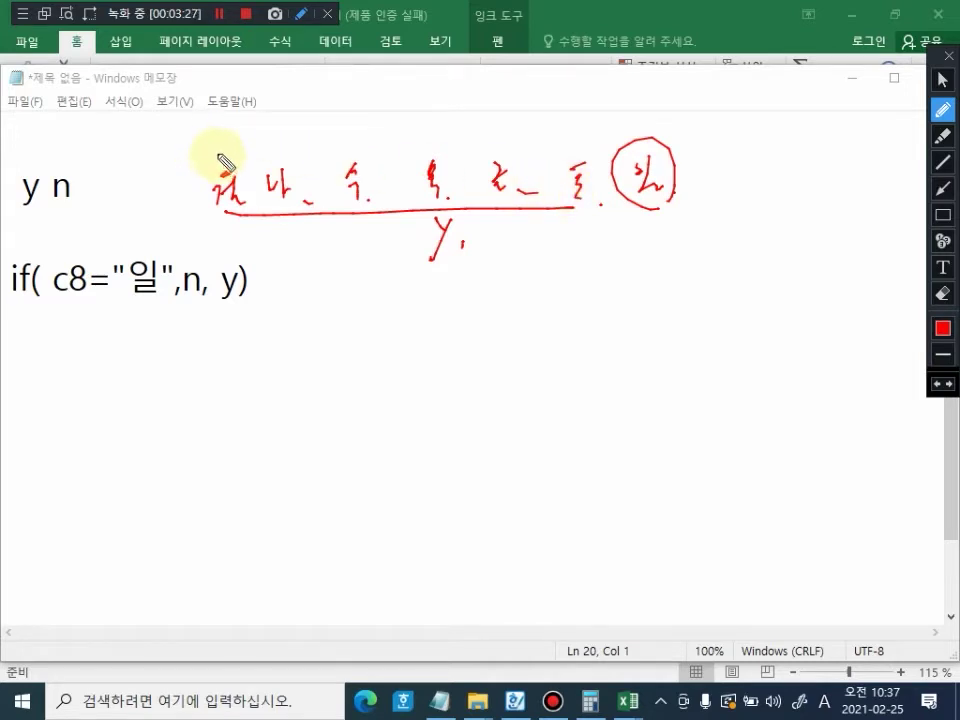
Step: Overline 월 to 금 in red with the label Y, mark 토 with an arrow and N, and leave drawing mode
{"action": "left_click_drag", "start_coordinate": [218, 157], "coordinate": [535, 155]}
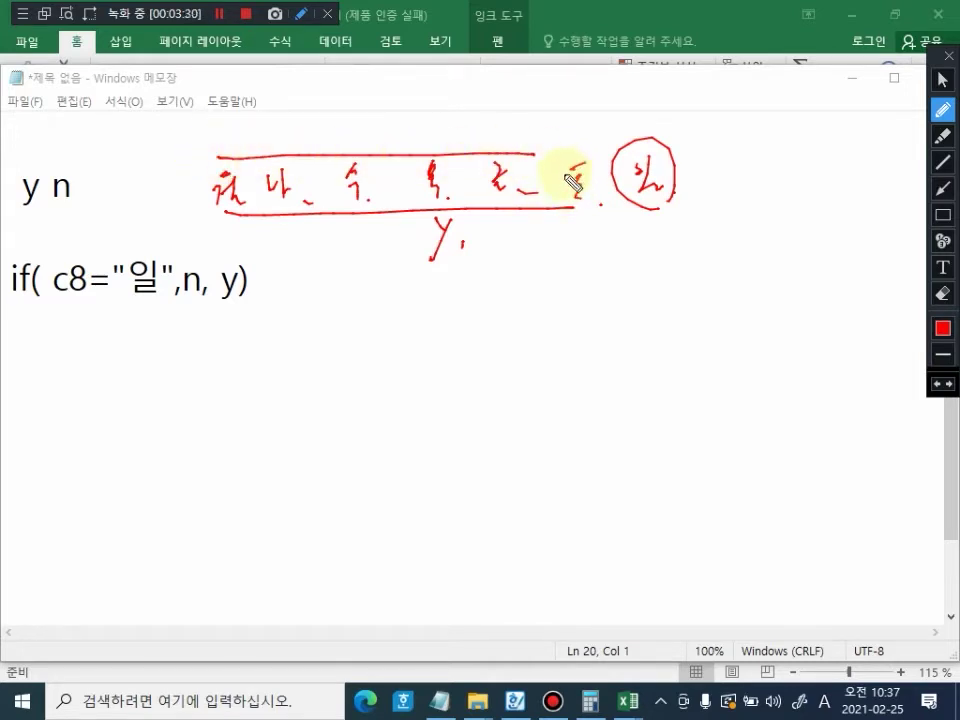
{"action": "left_click_drag", "start_coordinate": [566, 114], "coordinate": [566, 140]}
{"action": "mouse_move", "coordinate": [548, 76]}
{"action": "left_mouse_down"}
{"action": "mouse_move", "coordinate": [556, 96]}
{"action": "mouse_move", "coordinate": [566, 72]}
{"action": "mouse_move", "coordinate": [550, 76]}
{"action": "left_mouse_up"}
{"action": "left_click_drag", "start_coordinate": [366, 116], "coordinate": [375, 128]}
{"action": "left_click_drag", "start_coordinate": [384, 116], "coordinate": [358, 180]}
{"action": "left_click", "coordinate": [395, 128]}
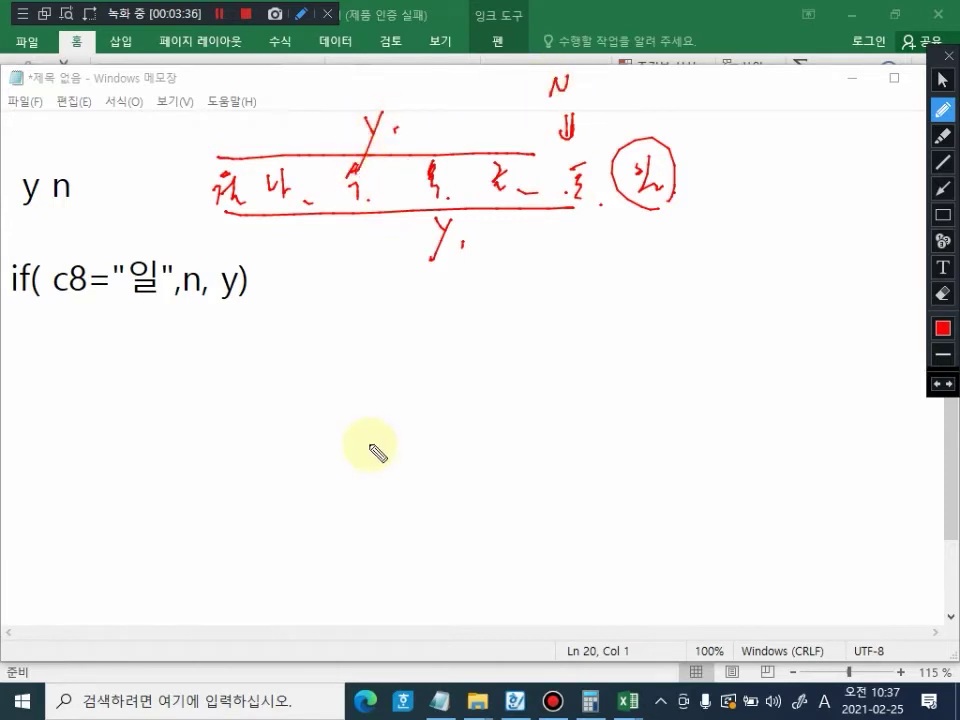
{"action": "key", "text": "Escape"}
Step: Begin an indented Saturday formula two lines below the Sunday formula with the condition if(c8="토",
{"action": "left_click", "coordinate": [233, 278]}
{"action": "left_click", "coordinate": [172, 360]}
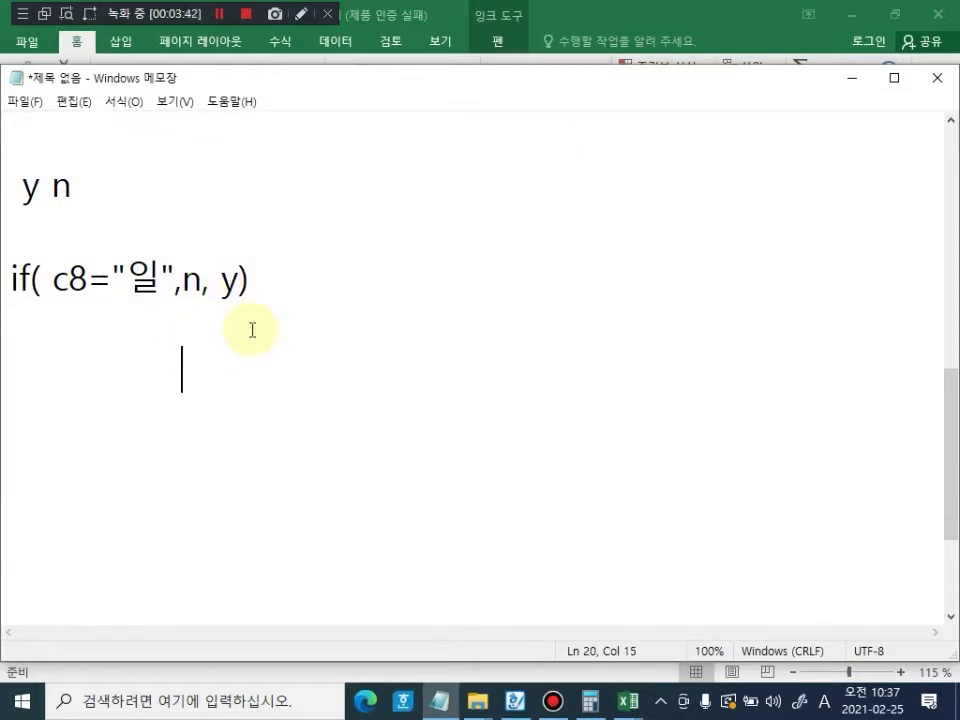
{"action": "type", "text": "if("}
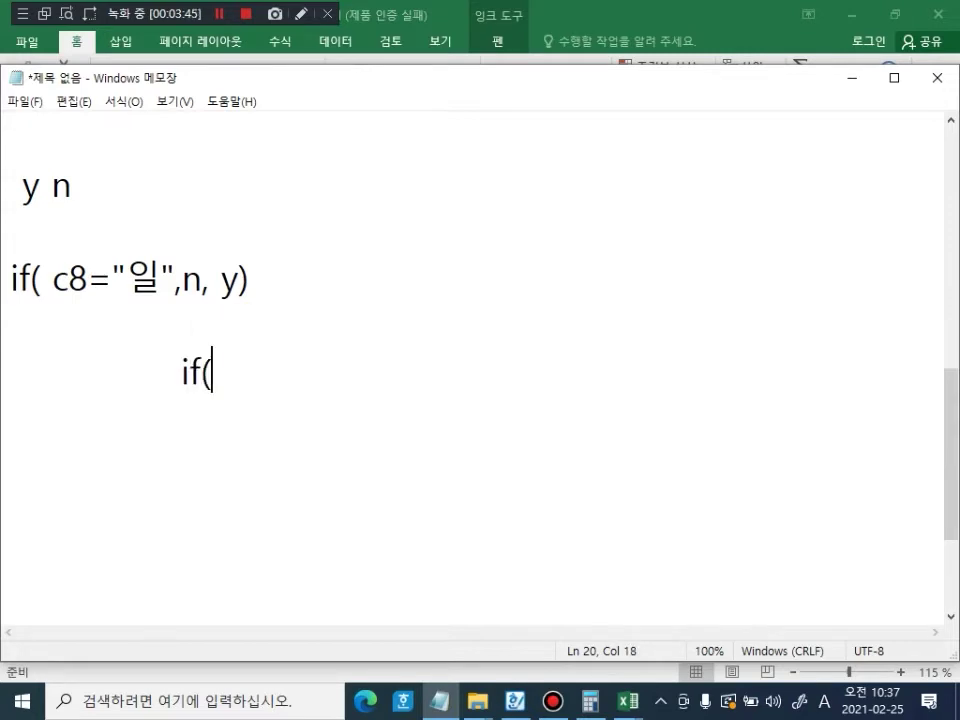
{"action": "type", "text": "c8=\"xh"}
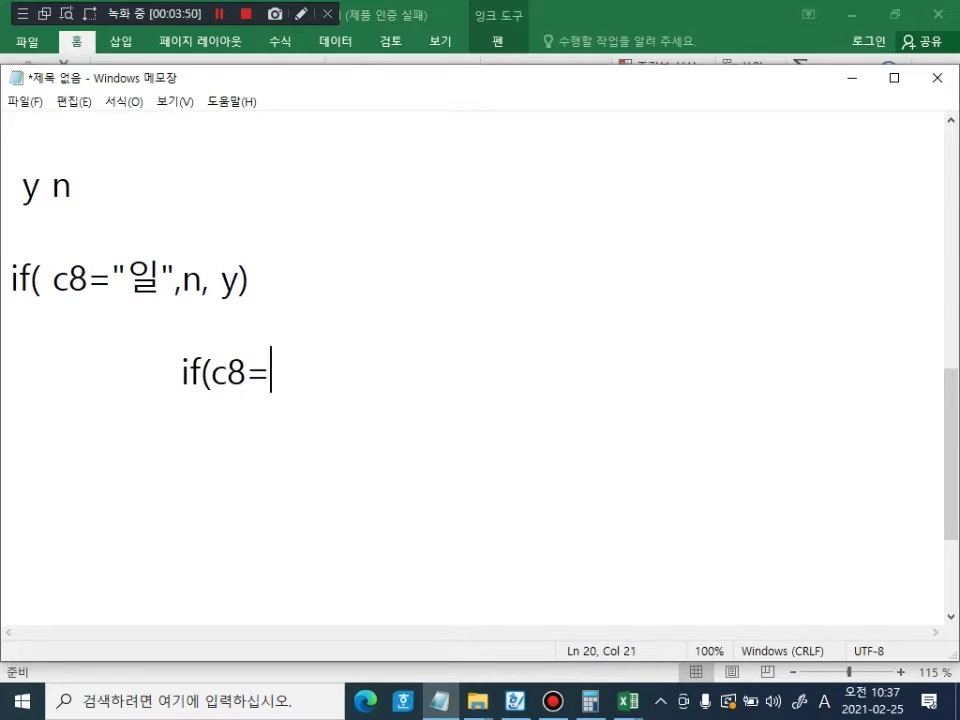
{"action": "key", "text": "BackSpace"}
{"action": "key", "text": "BackSpace"}
{"action": "type", "text": "x"}
{"action": "key", "text": "BackSpace"}
{"action": "key", "text": "Hangul"}
{"action": "type", "text": "토\","}
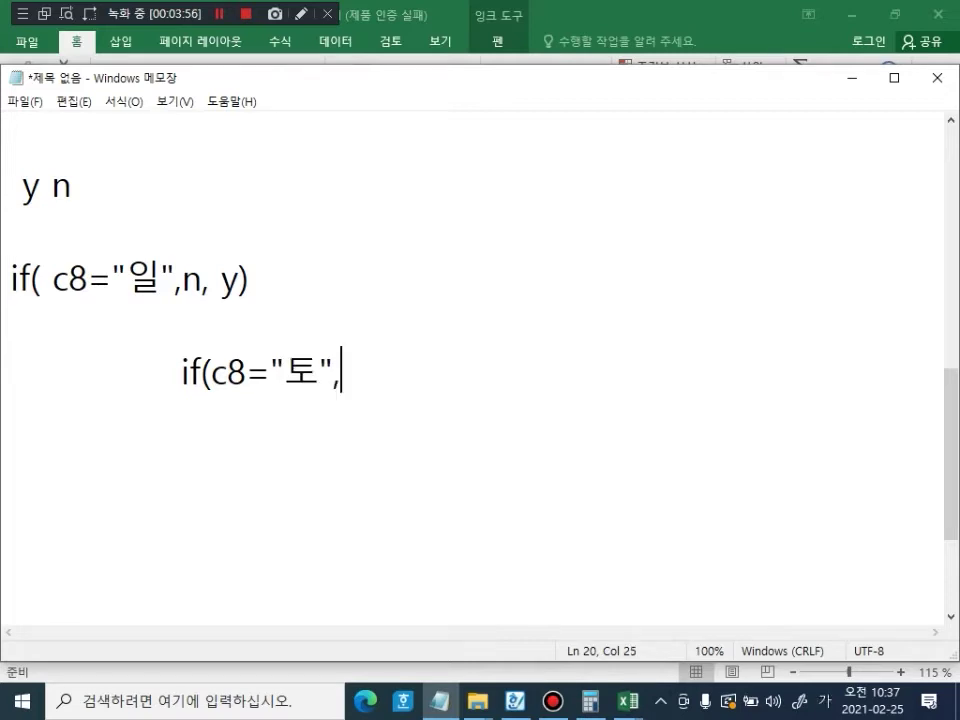
Step: Complete the Saturday formula with the results n,Y)
{"action": "key", "text": "Hangul"}
{"action": "type", "text": "n"}
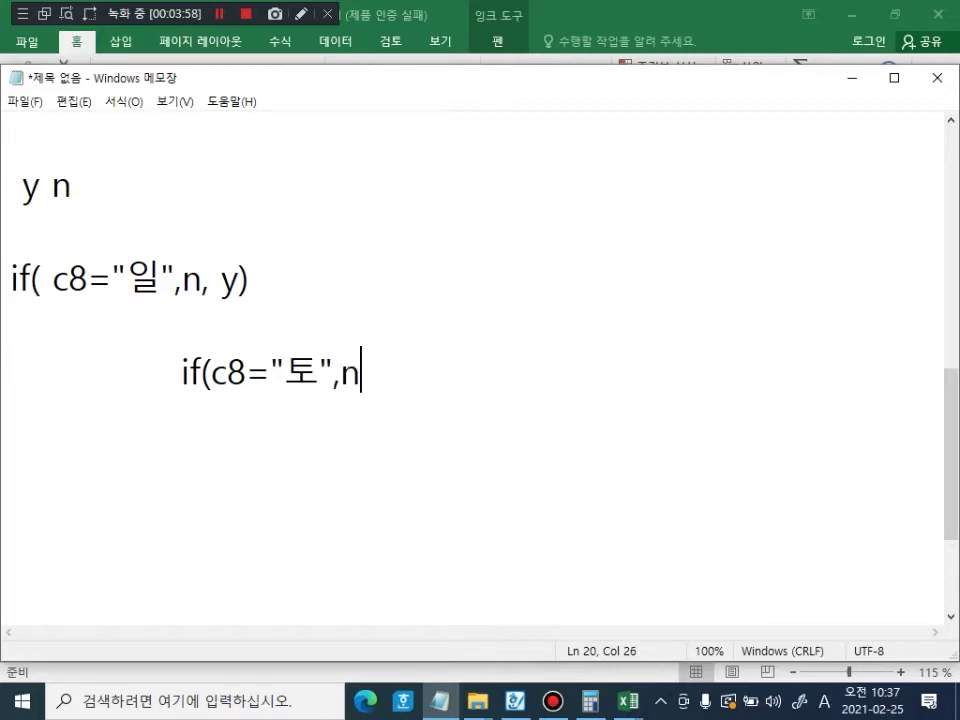
{"action": "type", "text": ",Y)"}
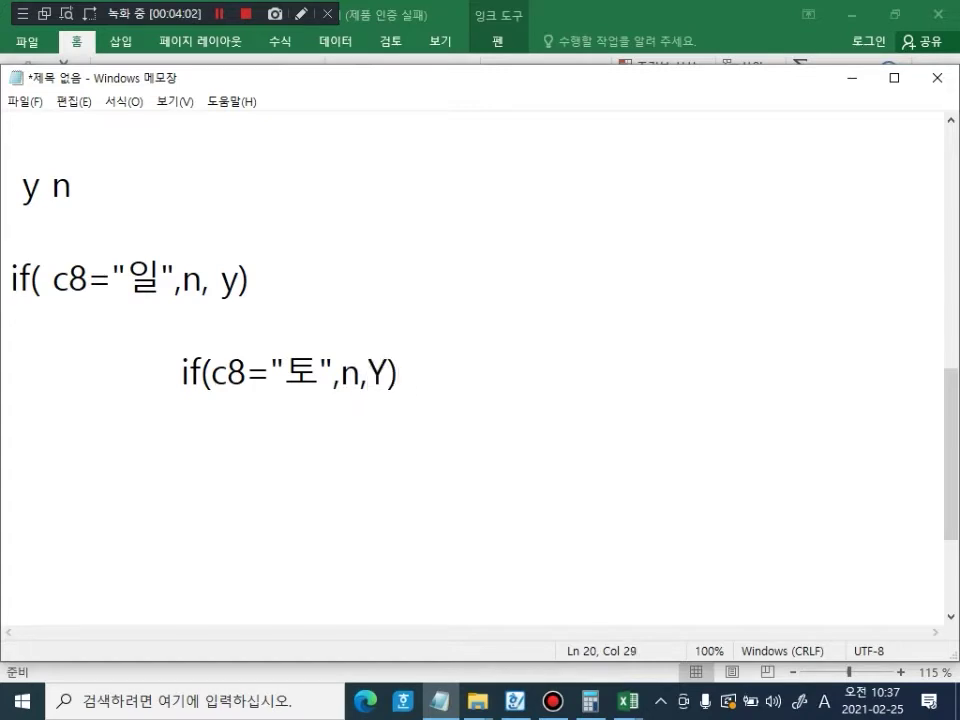
Step: Mark the y result of the Sunday formula in red, underline the whole Saturday formula, and leave drawing mode
{"action": "key", "text": "ctrl+alt+d"}
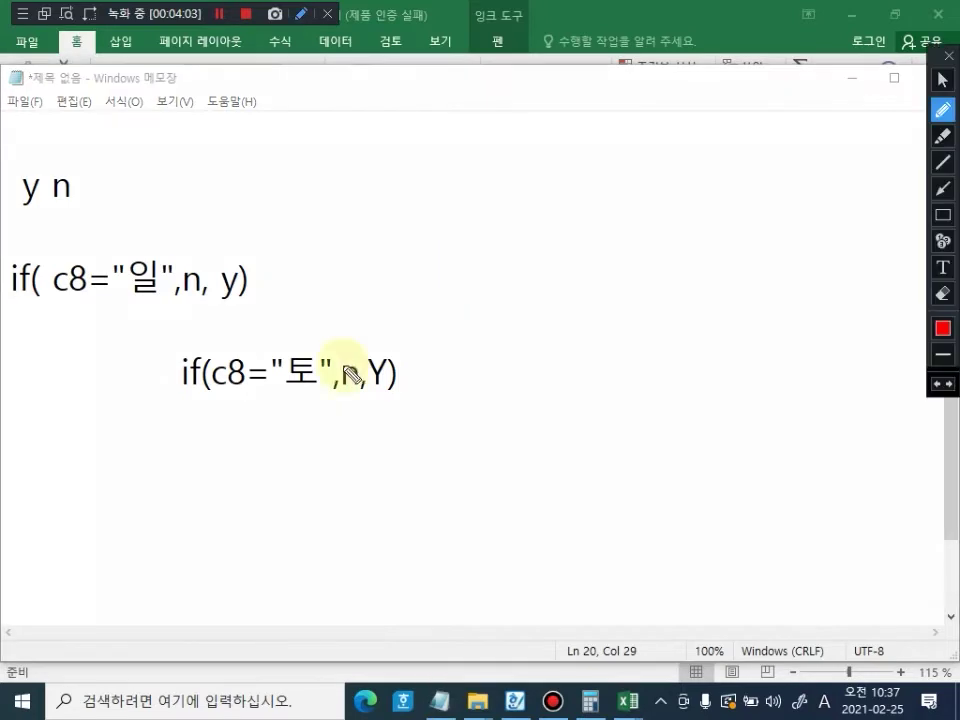
{"action": "left_click_drag", "start_coordinate": [214, 293], "coordinate": [233, 303]}
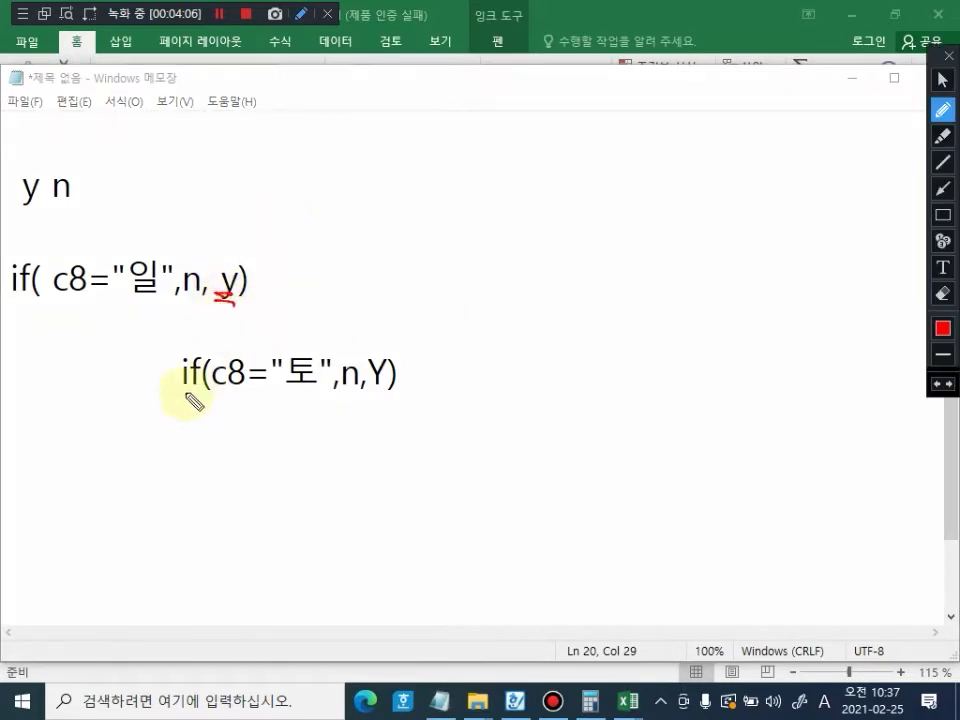
{"action": "left_click_drag", "start_coordinate": [183, 393], "coordinate": [420, 403]}
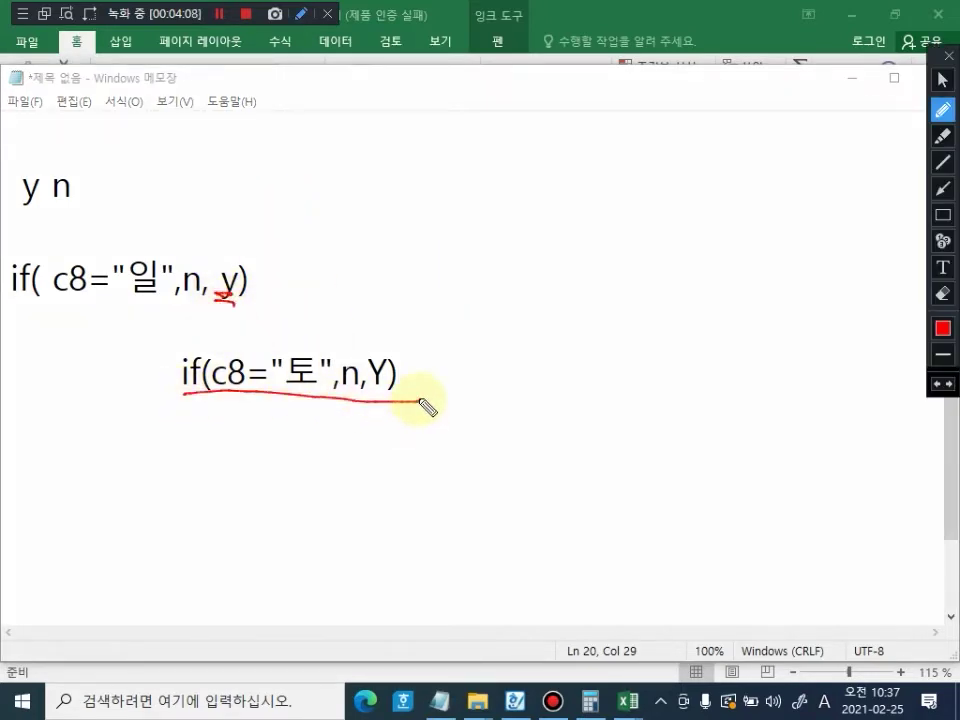
{"action": "key", "text": "ctrl+alt+d"}
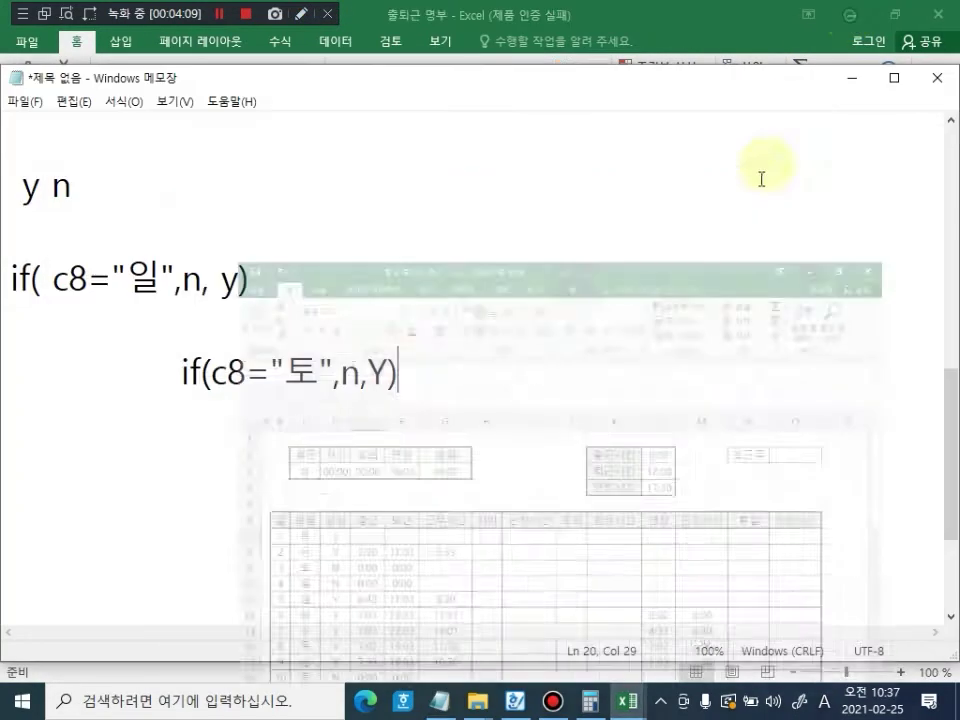
Step: Switch to the Hangul textbook document and examine the four D7 formulas for the different work-week and Saturday schemes
{"action": "left_click", "coordinate": [516, 700]}
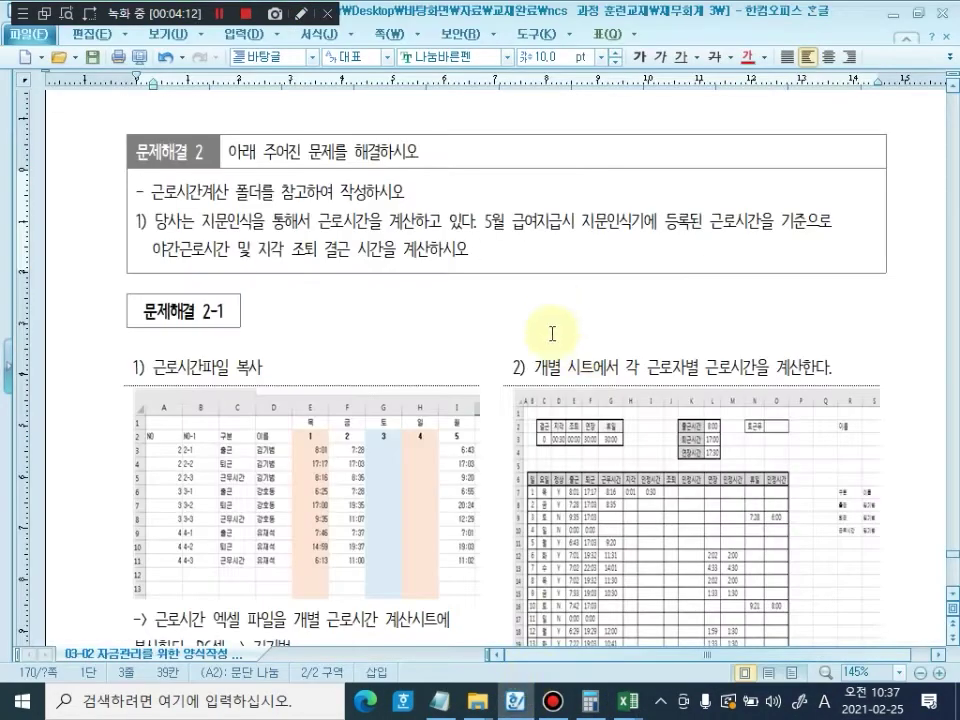
{"action": "scroll", "coordinate": [480, 330], "scroll_direction": "down", "scroll_amount": 10}
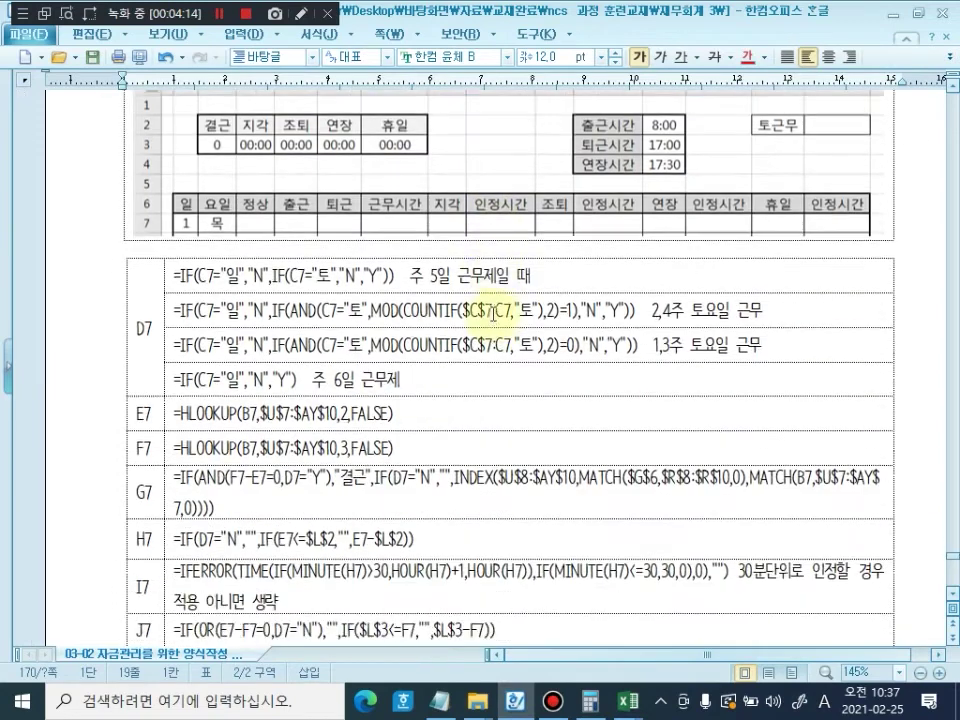
{"action": "left_click_drag", "start_coordinate": [583, 279], "coordinate": [170, 258]}
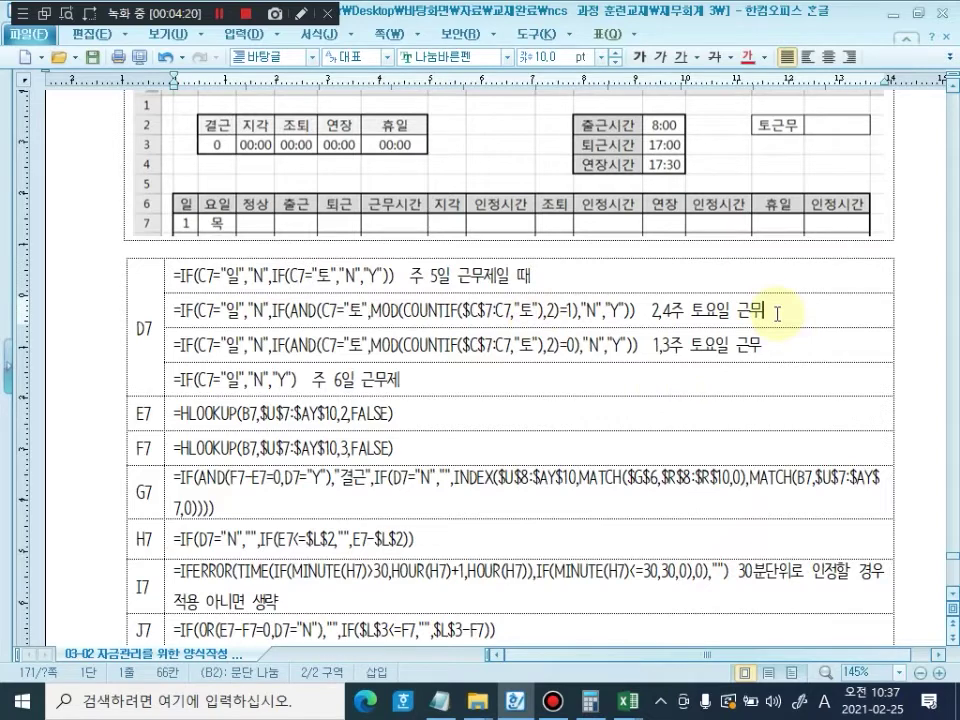
{"action": "left_click_drag", "start_coordinate": [777, 313], "coordinate": [192, 326]}
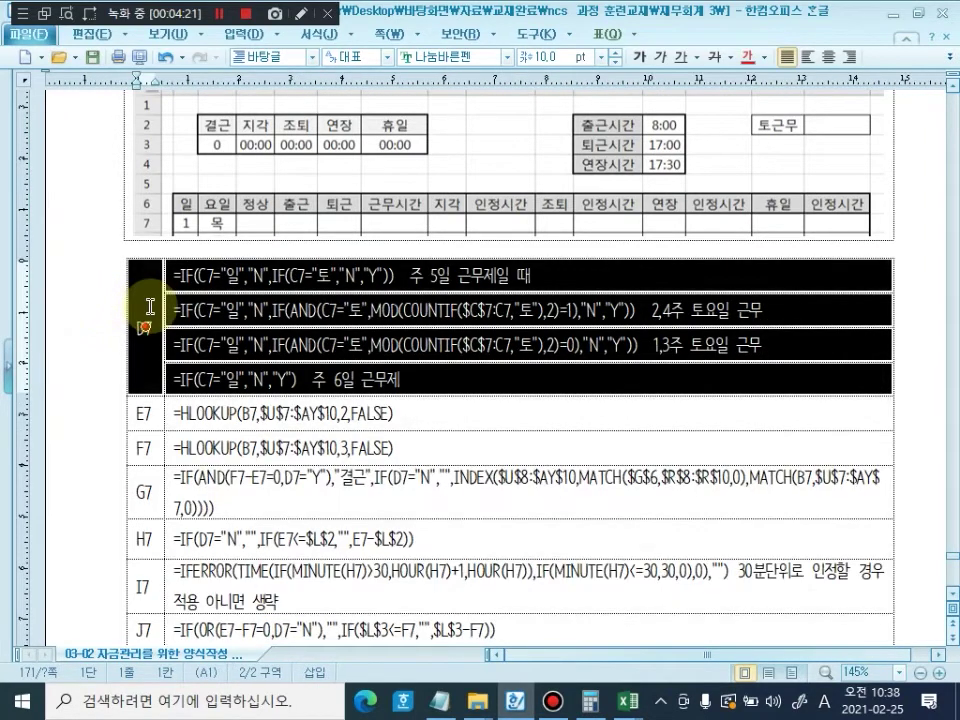
{"action": "left_click", "coordinate": [784, 348]}
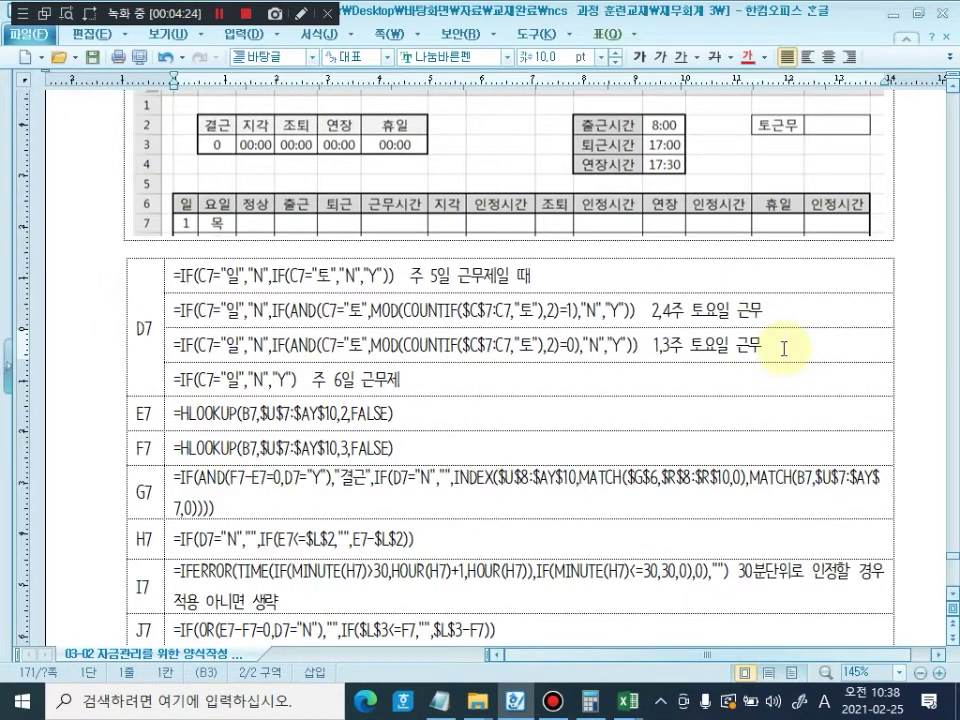
{"action": "left_click", "coordinate": [420, 381]}
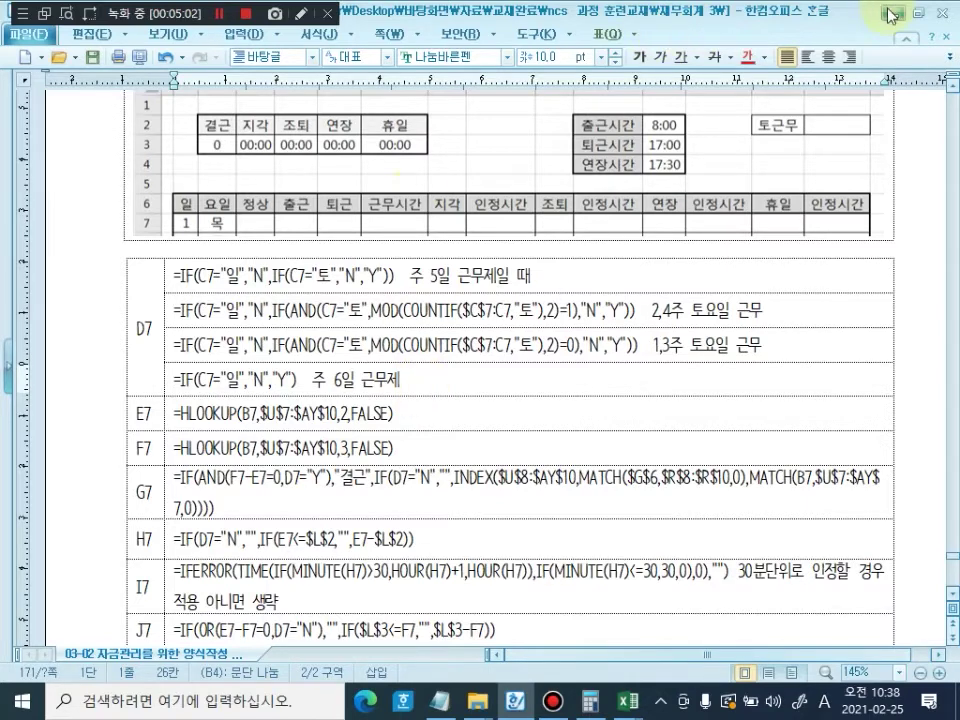
Step: Minimize the Notepad window and close the 출퇴근 명부 workbook in Excel
{"action": "key", "text": "alt+Tab"}
{"action": "left_click", "coordinate": [851, 78]}
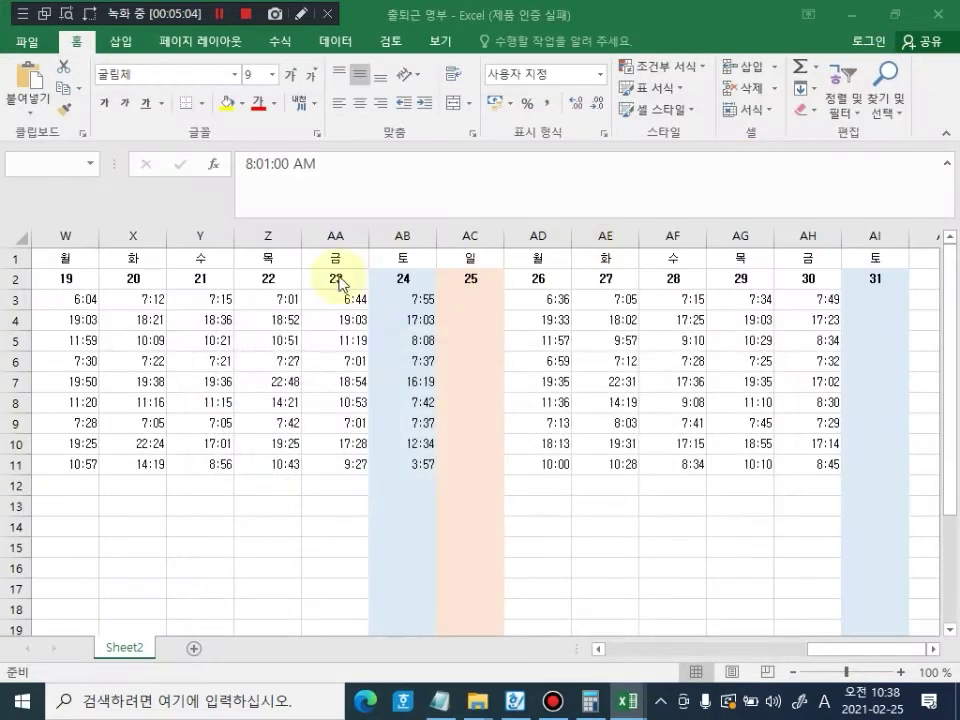
{"action": "left_click", "coordinate": [404, 568]}
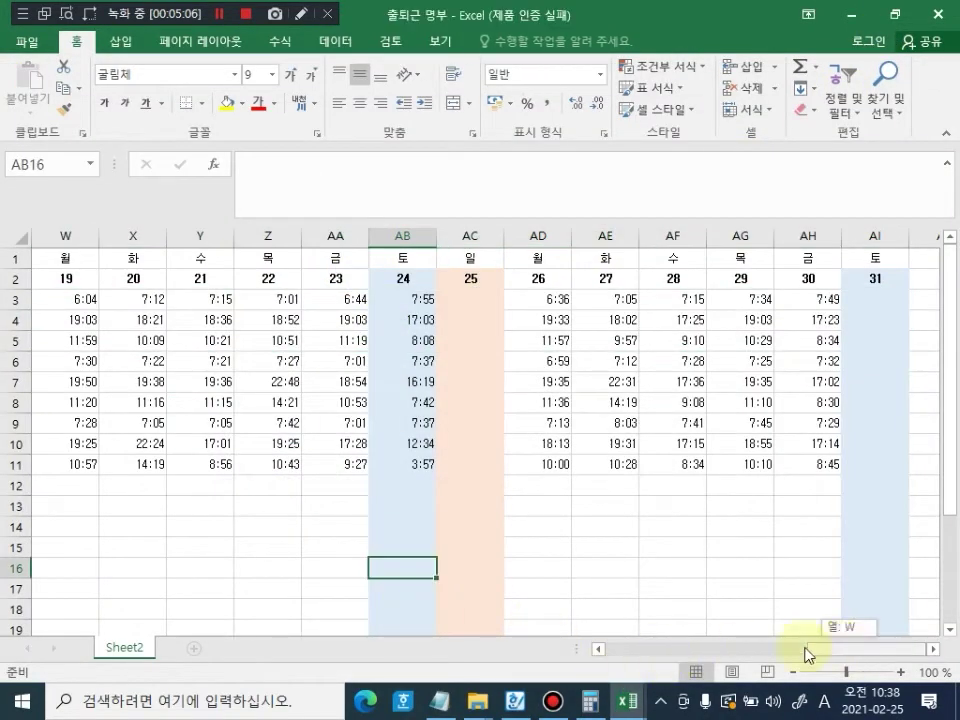
{"action": "left_click_drag", "start_coordinate": [808, 656], "coordinate": [640, 652]}
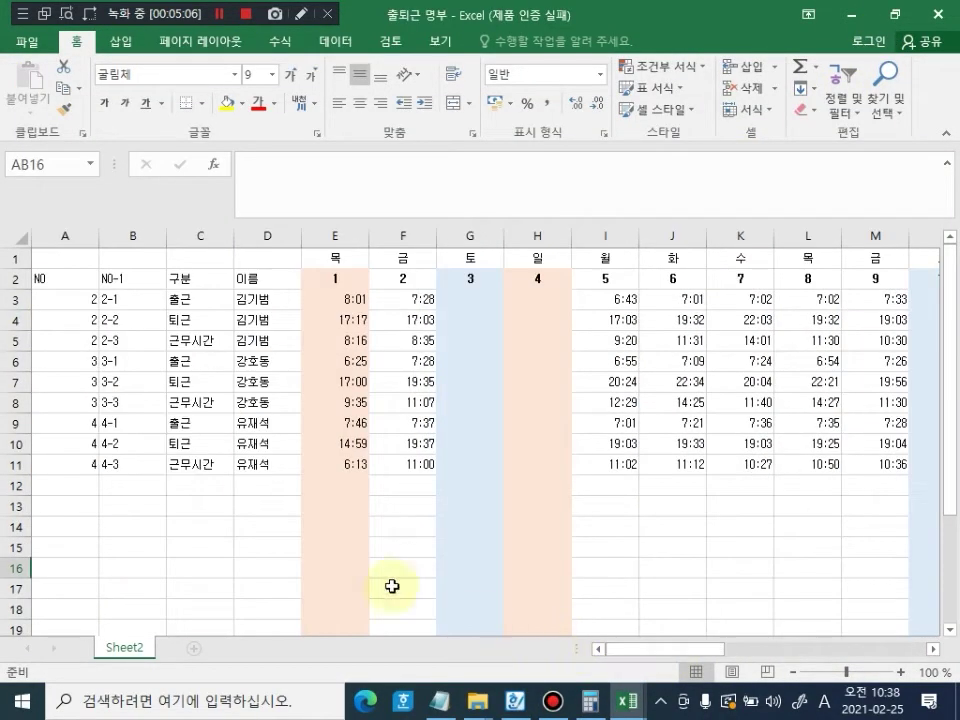
{"action": "left_click", "coordinate": [934, 16]}
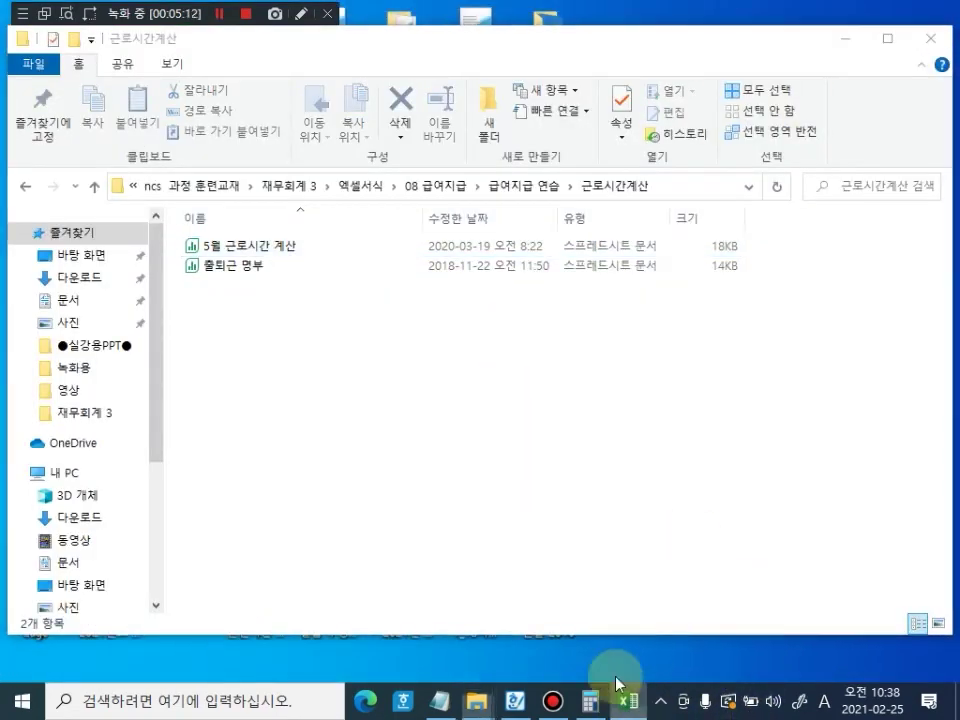
Step: Switch to the 5월 근로시간 계산 workbook and start an IF formula in cell E7 of the 출근 column
{"action": "left_click", "coordinate": [617, 690]}
{"action": "left_click", "coordinate": [252, 338]}
{"action": "left_click", "coordinate": [203, 409]}
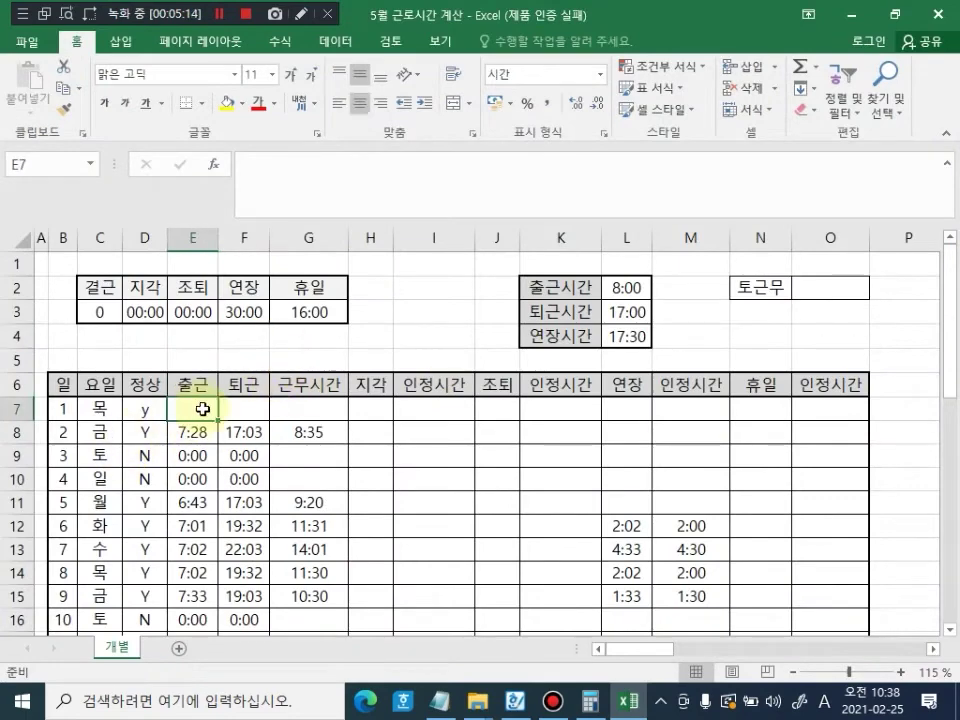
{"action": "scroll", "coordinate": [169, 390], "scroll_direction": "up", "scroll_amount": 5}
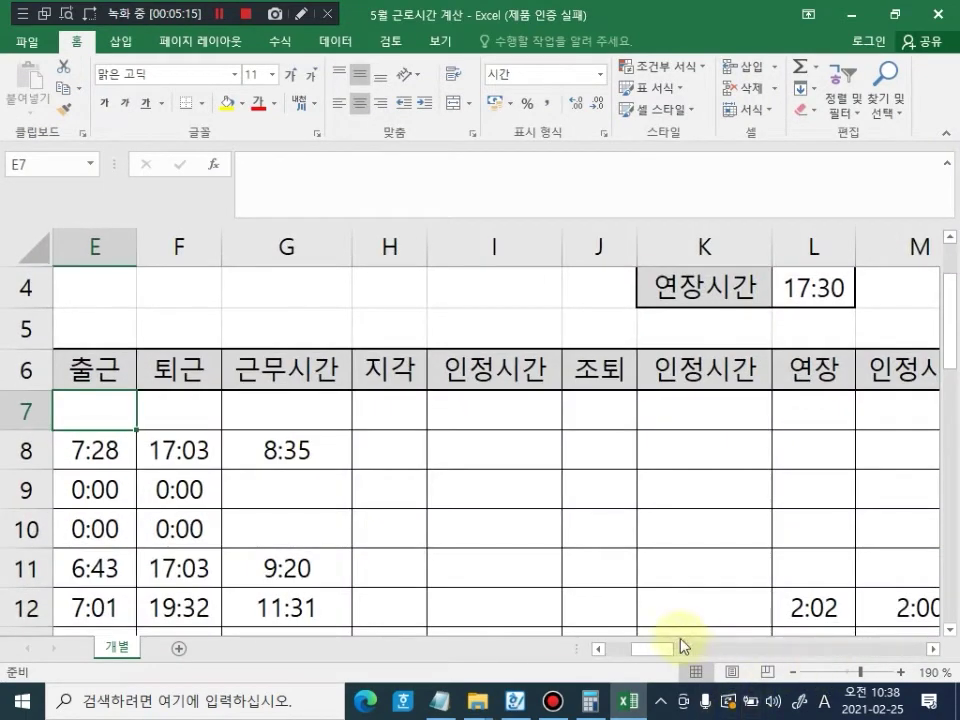
{"action": "left_click_drag", "start_coordinate": [680, 646], "coordinate": [598, 650]}
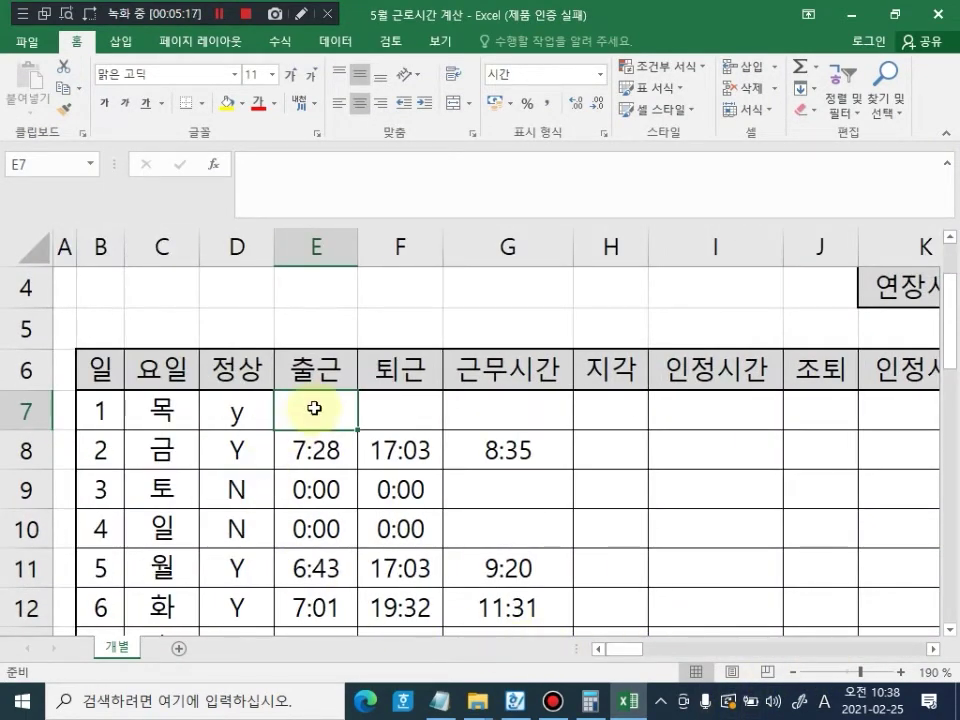
{"action": "type", "text": "="}
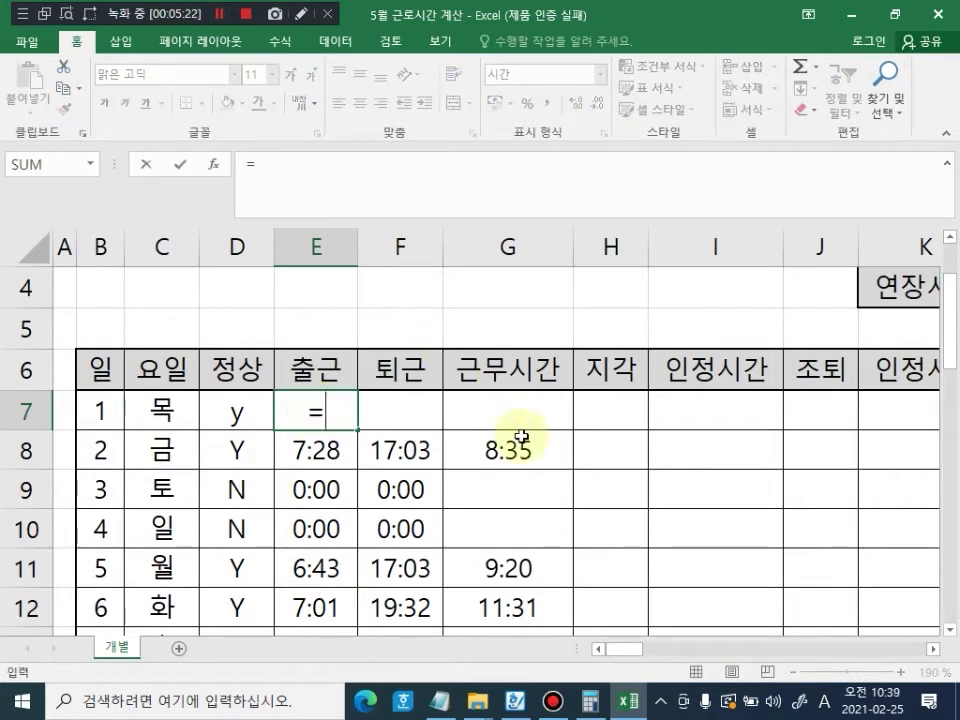
{"action": "type", "text": "if"}
{"action": "key", "text": "Tab"}
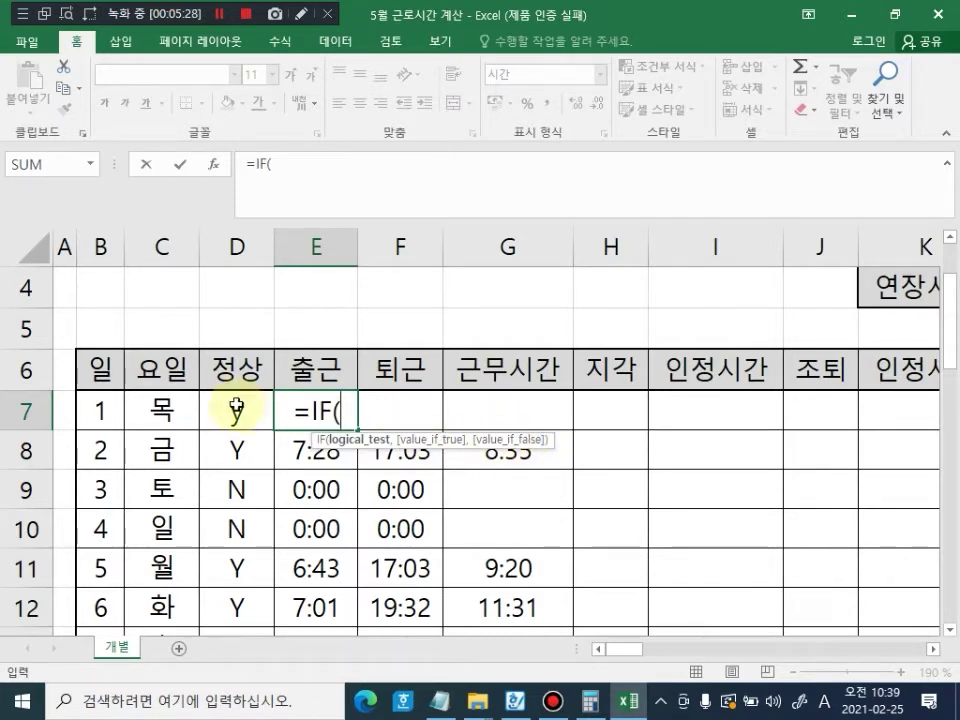
Step: Enter the Sunday condition C7="일", as the logical test of the IF formula
{"action": "left_click", "coordinate": [166, 412]}
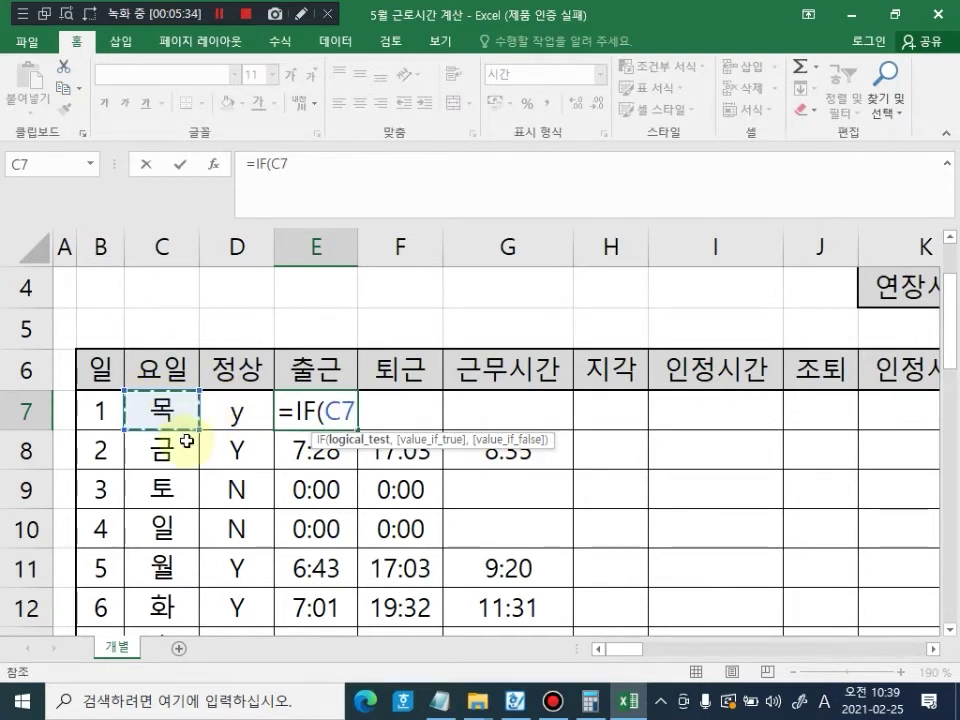
{"action": "type", "text": "="}
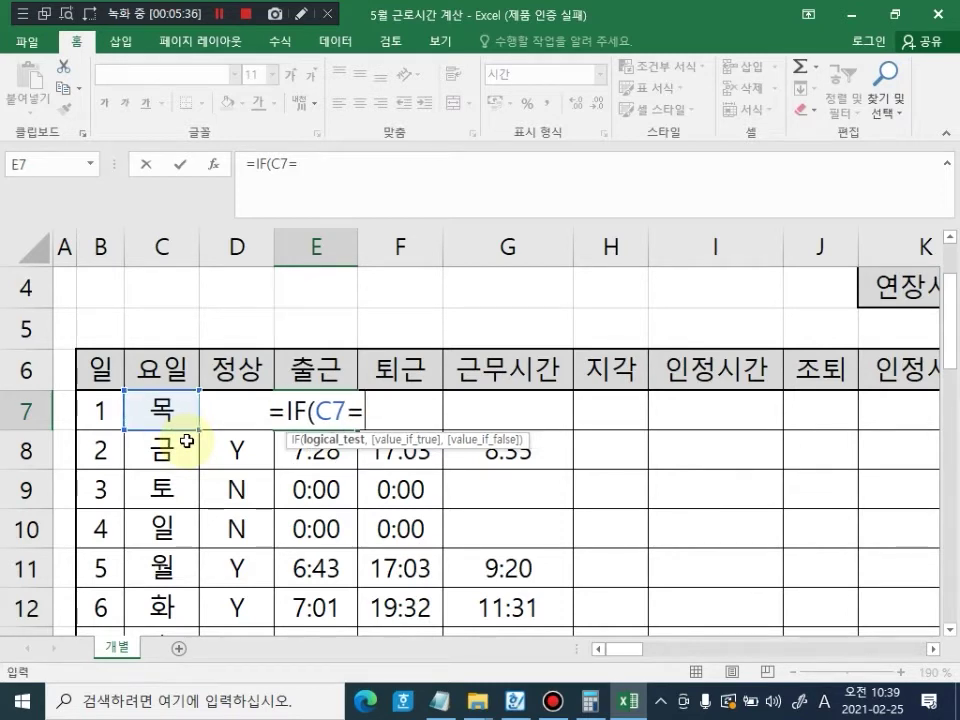
{"action": "type", "text": "\"d"}
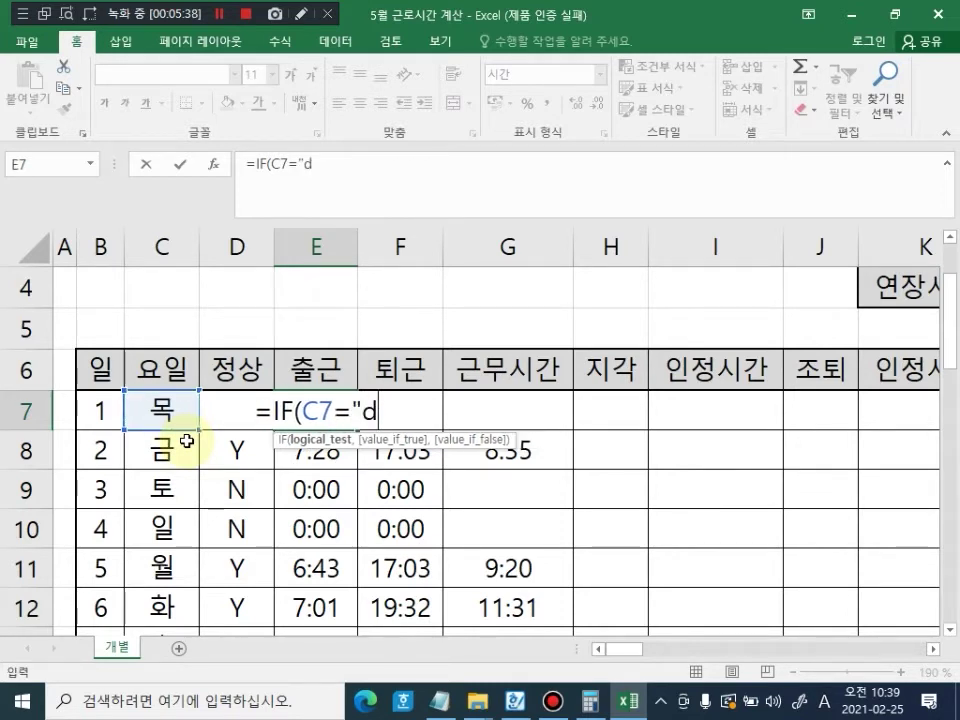
{"action": "key", "text": "BackSpace"}
{"action": "key", "text": "Hangul"}
{"action": "type", "text": "일"}
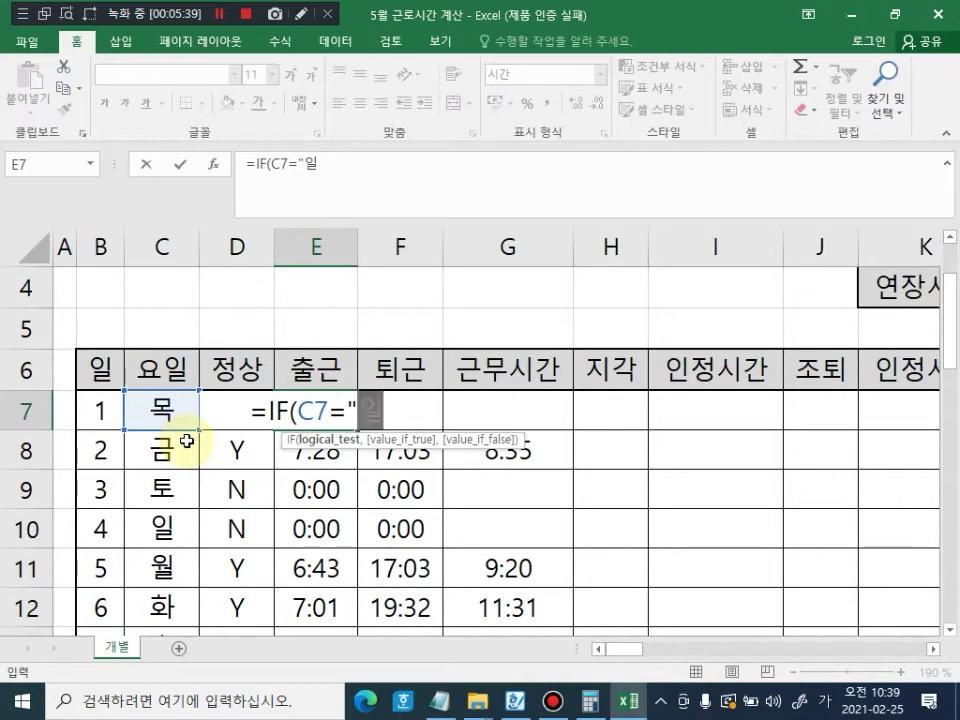
{"action": "type", "text": "\""}
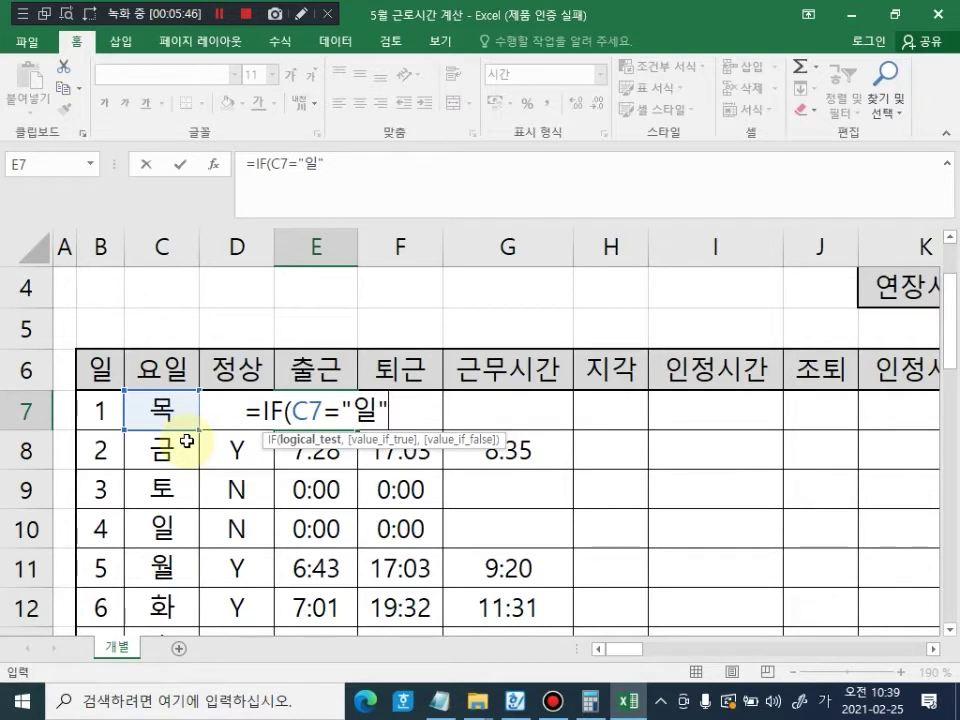
{"action": "type", "text": ","}
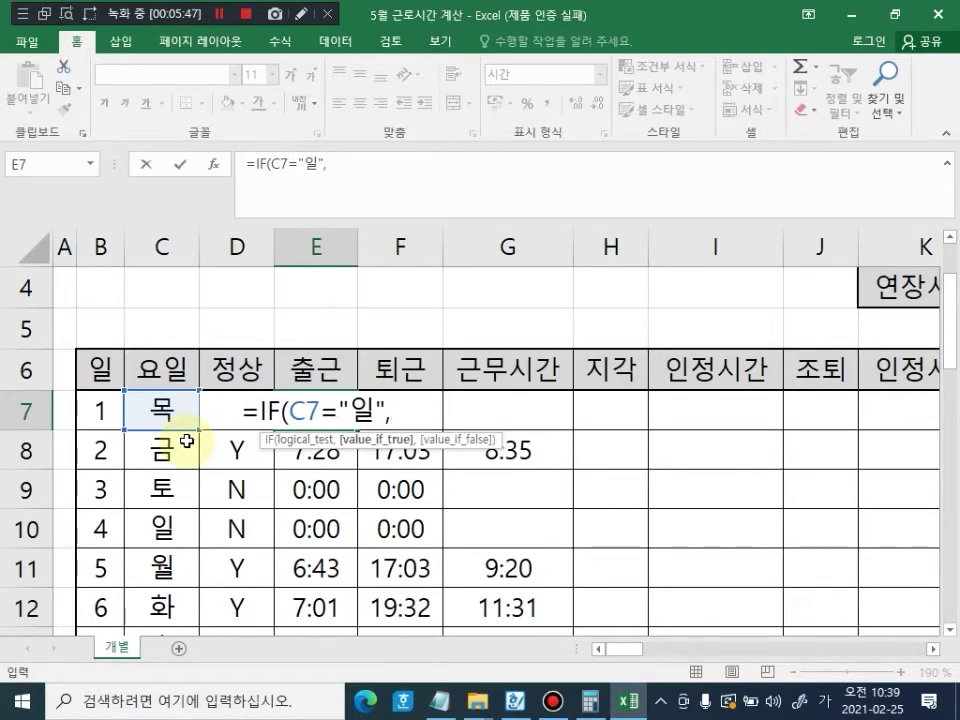
Step: Enter N as the result for Sunday and start a nested IF as the value if false
{"action": "type", "text": "n"}
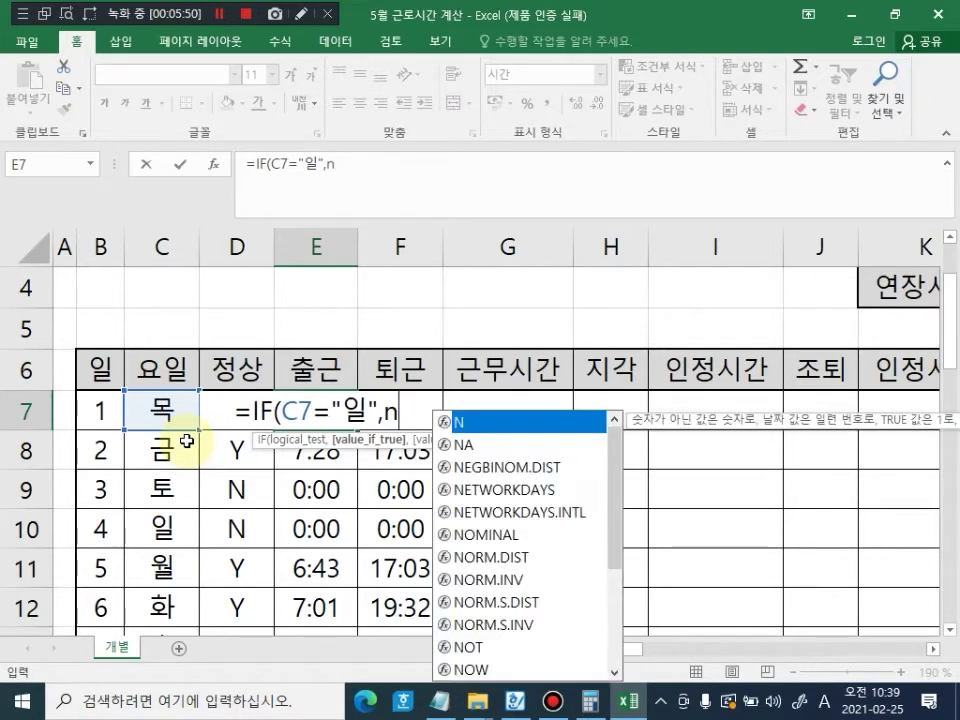
{"action": "key", "text": "BackSpace"}
{"action": "key", "text": "Caps_Lock"}
{"action": "type", "text": "N"}
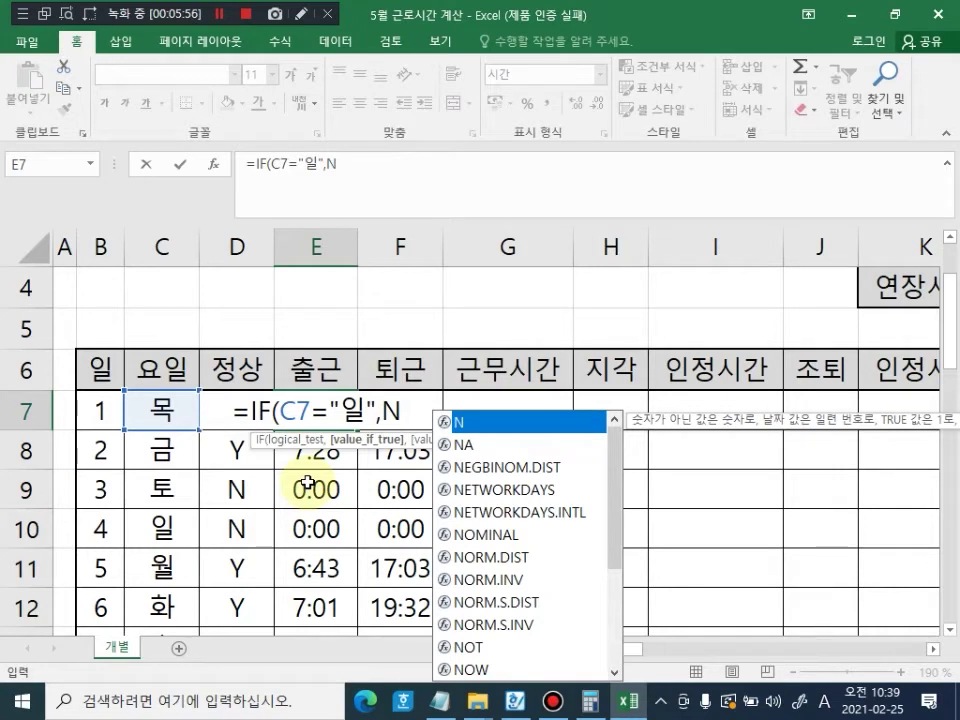
{"action": "type", "text": ","}
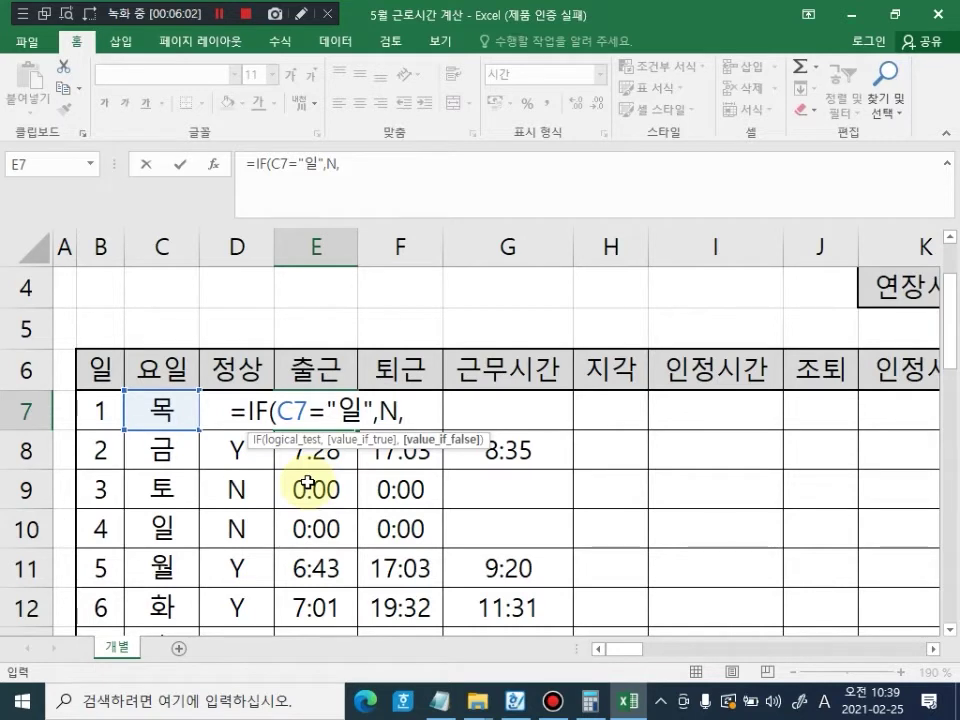
{"action": "type", "text": "IF"}
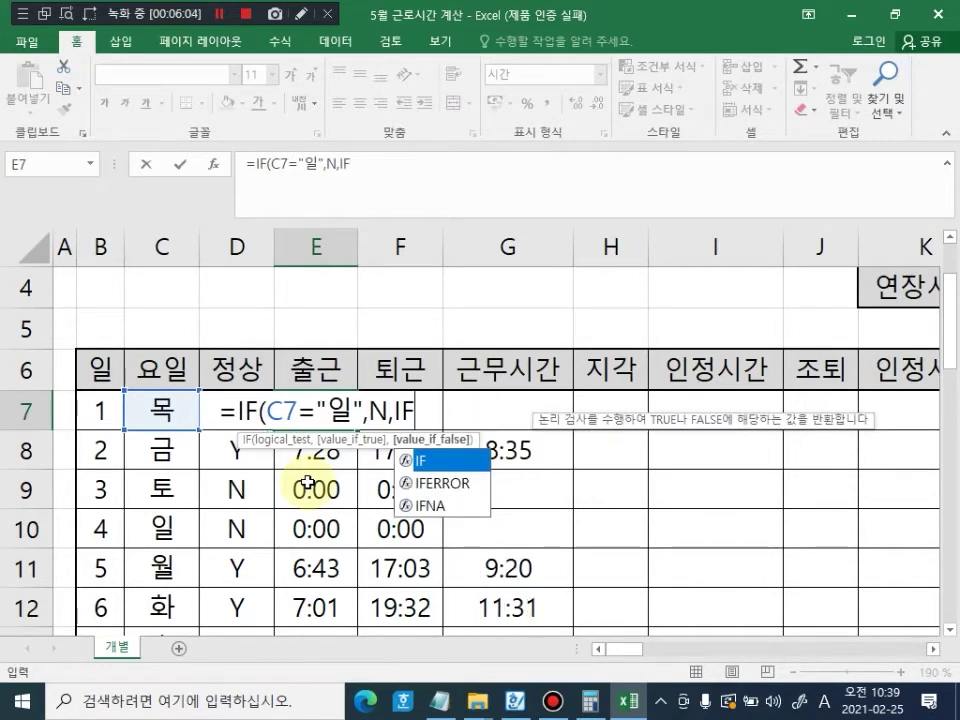
{"action": "type", "text": "("}
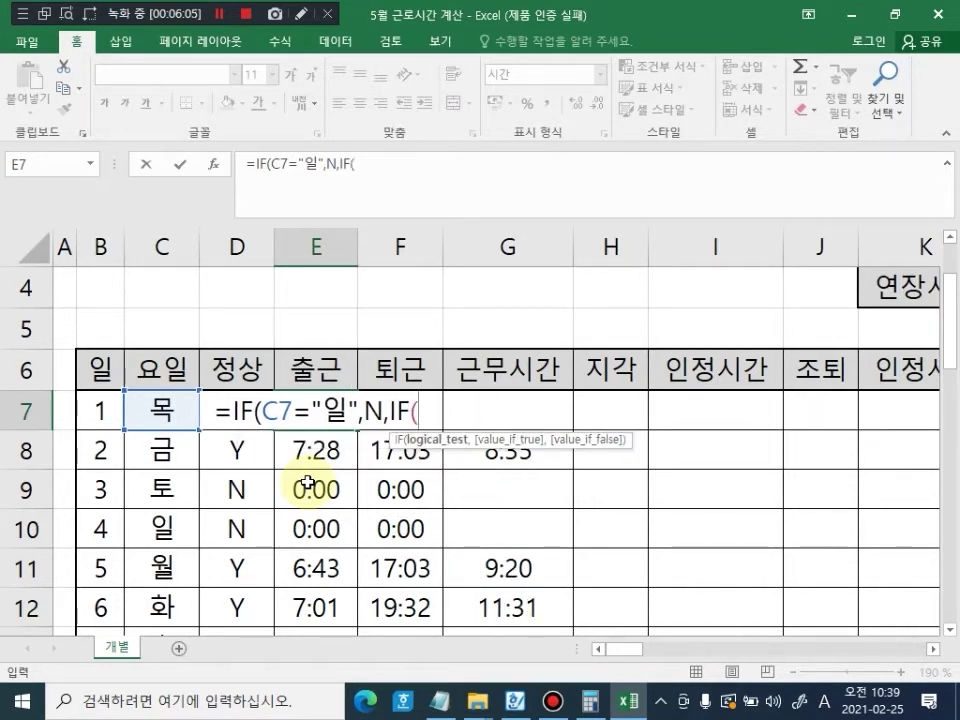
Step: Enter the Saturday condition C7="토", as the logical test of the nested IF
{"action": "left_click", "coordinate": [157, 414]}
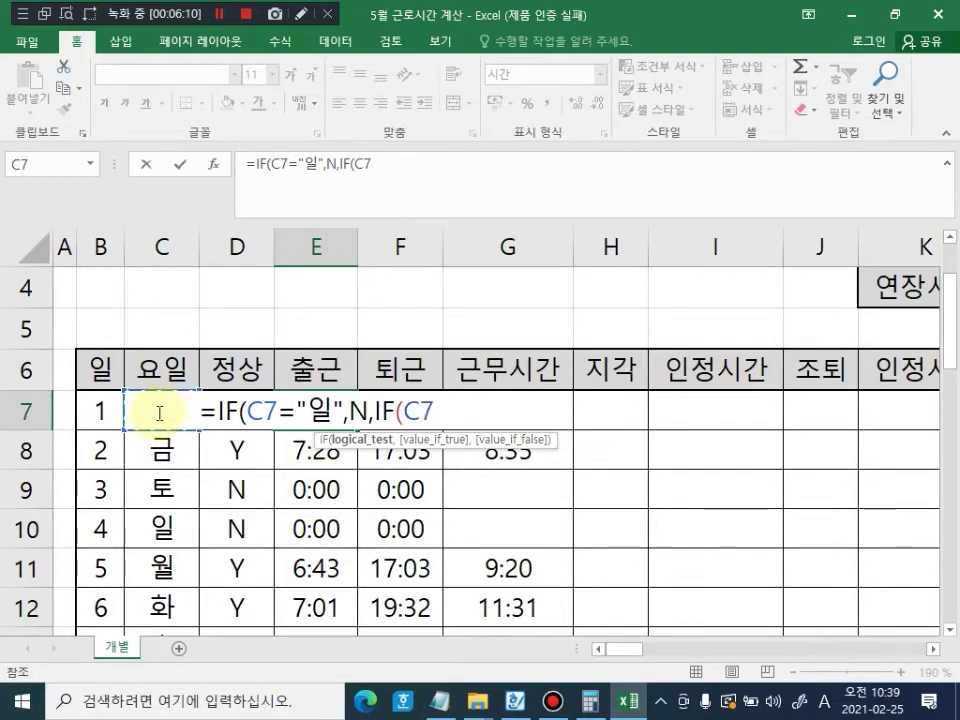
{"action": "type", "text": "=\""}
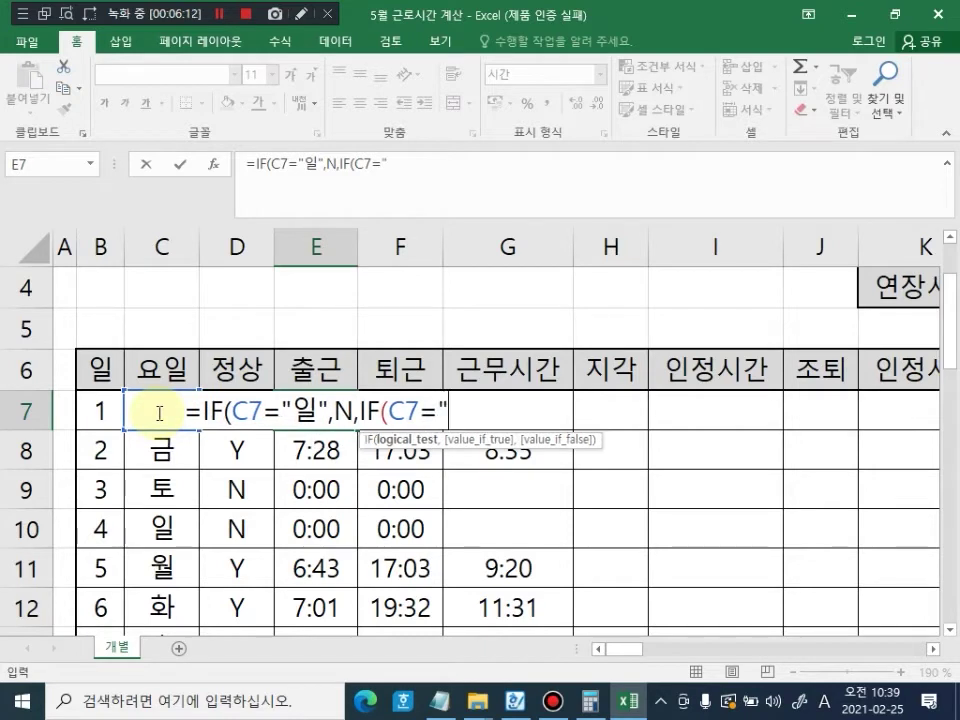
{"action": "type", "text": "XH"}
{"action": "key", "text": "BackSpace"}
{"action": "key", "text": "BackSpace"}
{"action": "key", "text": "Hangul"}
{"action": "type", "text": "ㅌ"}
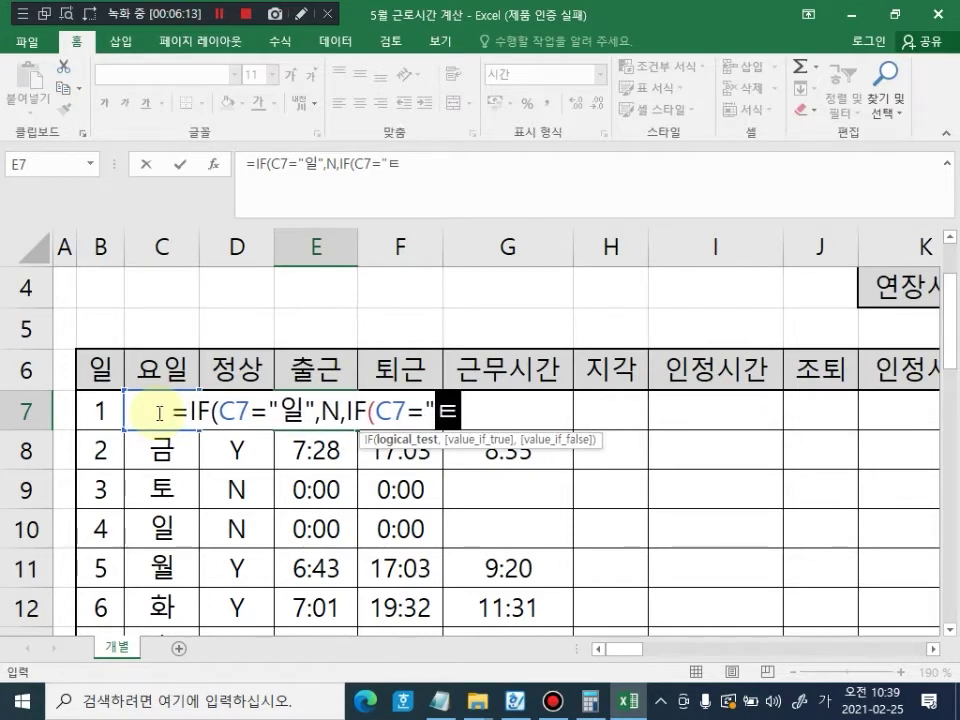
{"action": "type", "text": "ㅗ\""}
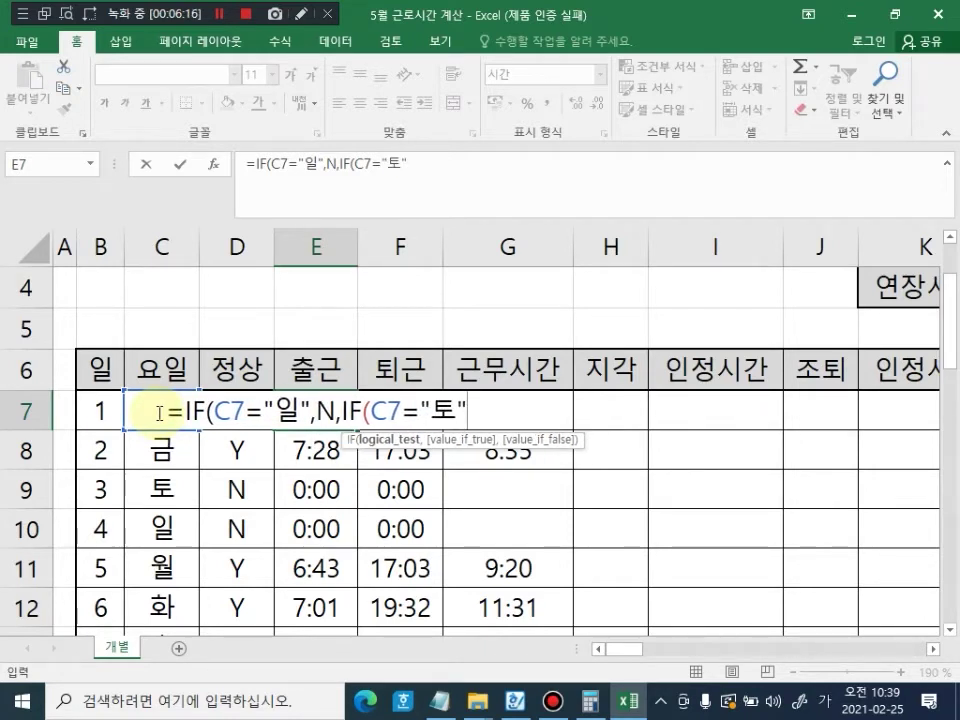
{"action": "type", "text": ","}
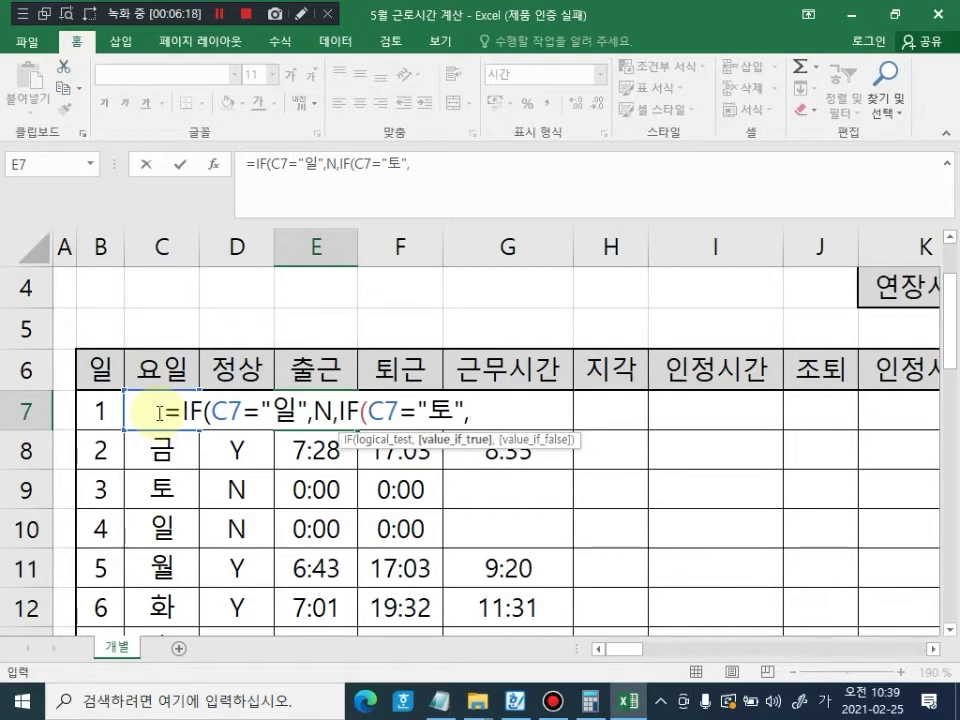
Step: Complete the nested IF with "N" if true and "Y" if false, and enter the formula in E7
{"action": "type", "text": "\""}
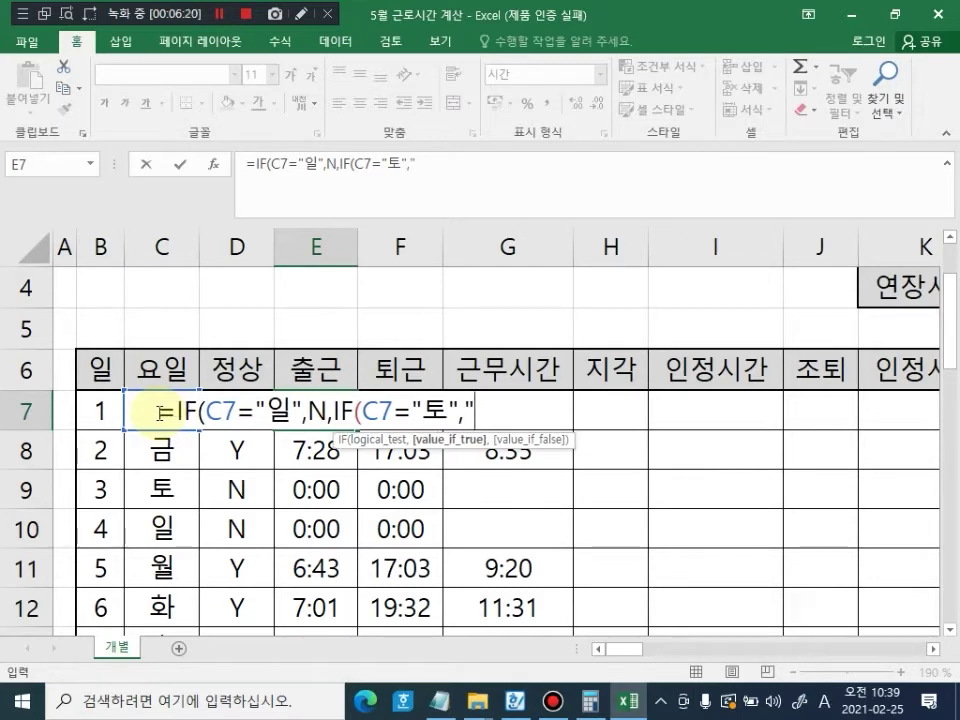
{"action": "key", "text": "Hangul"}
{"action": "type", "text": "N\","}
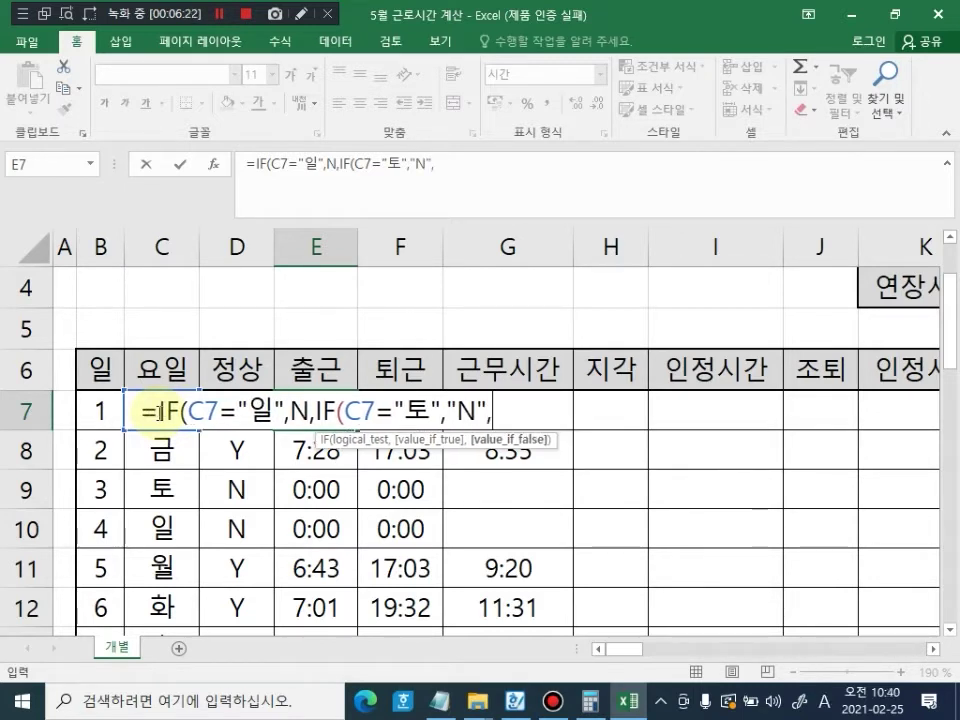
{"action": "type", "text": "\"Y"}
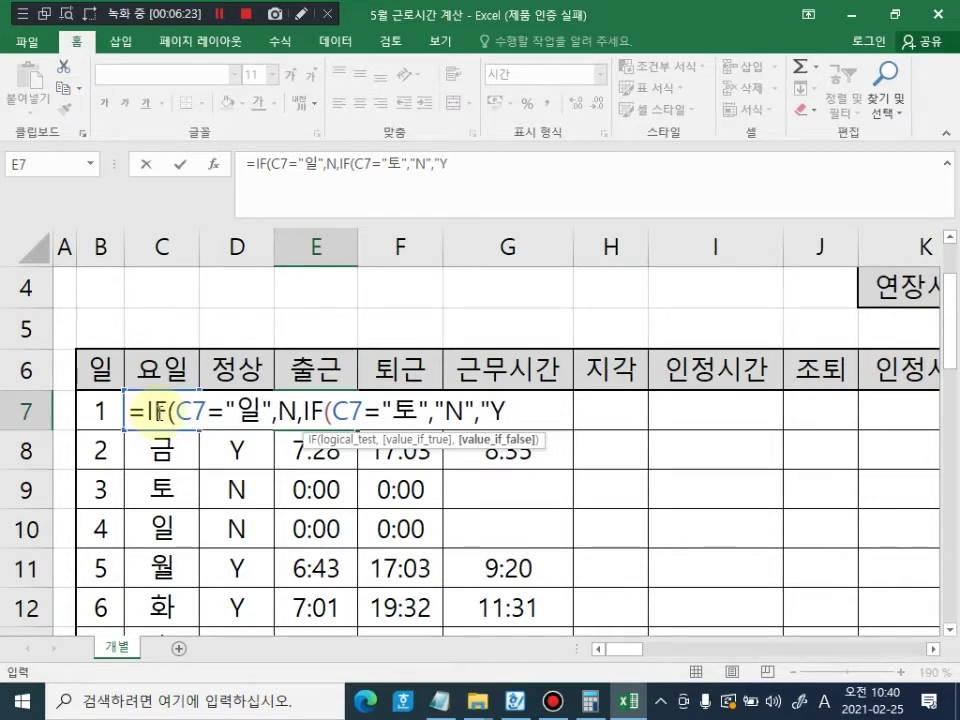
{"action": "type", "text": "\")"}
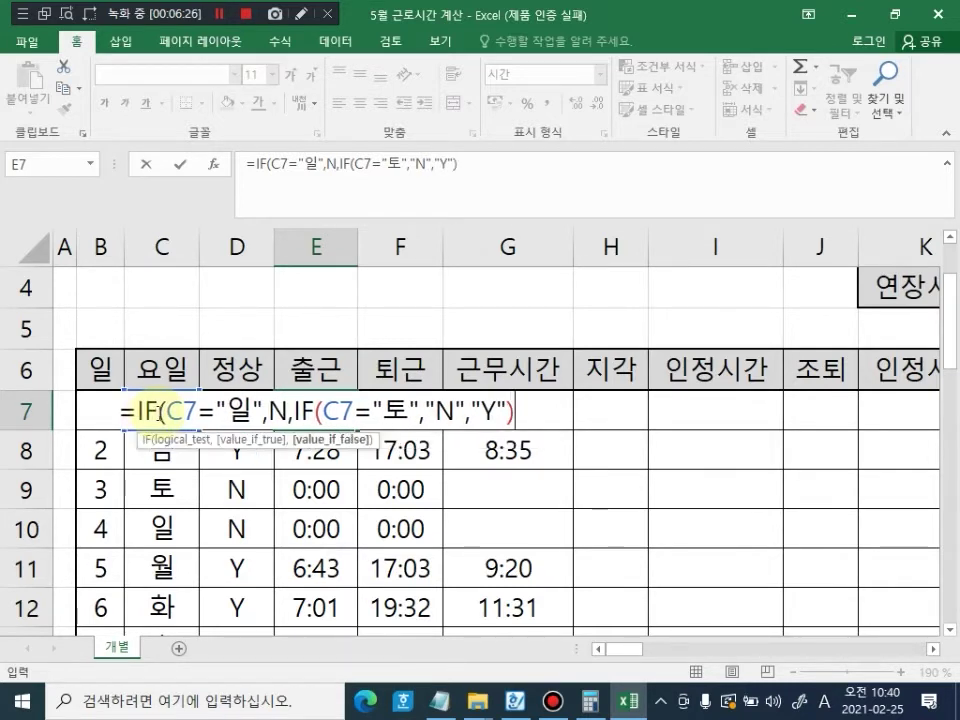
{"action": "type", "text": ")"}
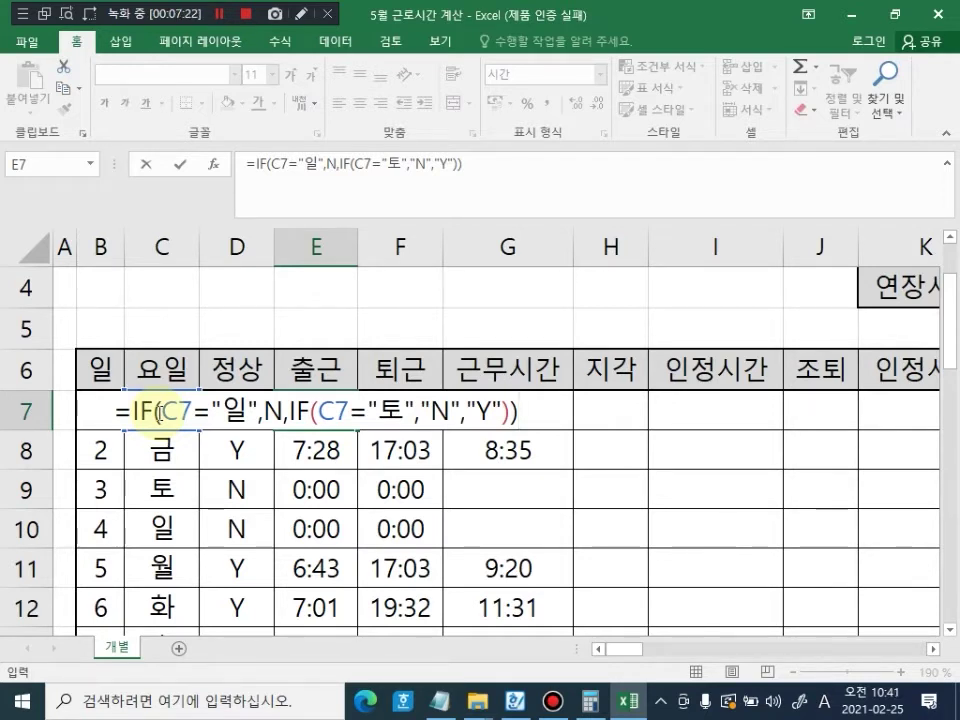
{"action": "key", "text": "Return"}
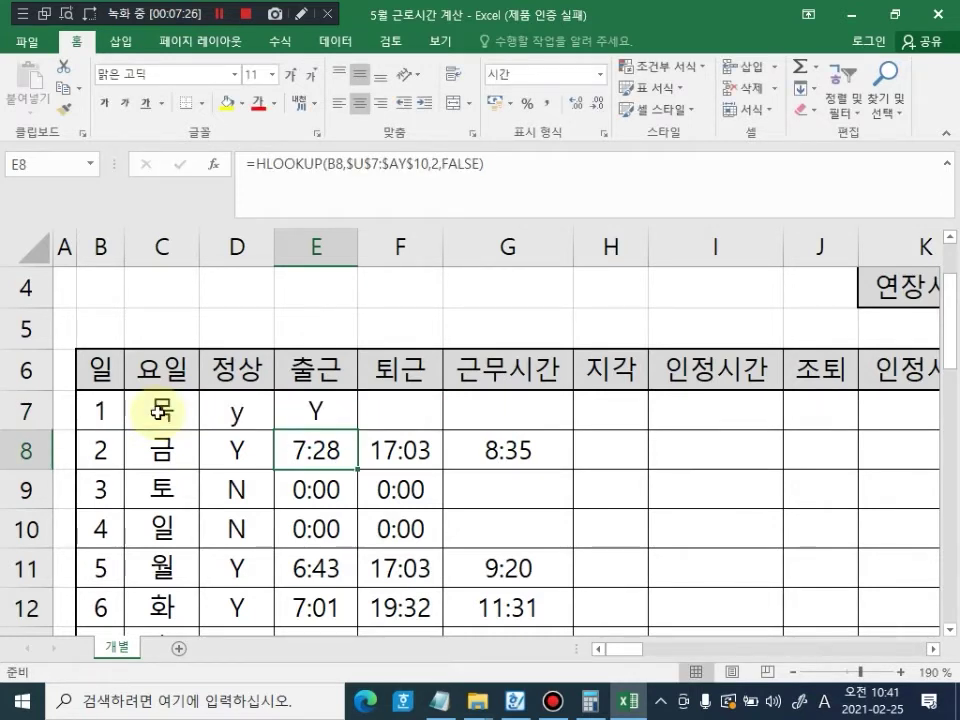
Step: Move the formula from E7 into cell D7 of the 정상 column, replacing the existing content
{"action": "left_click", "coordinate": [338, 421]}
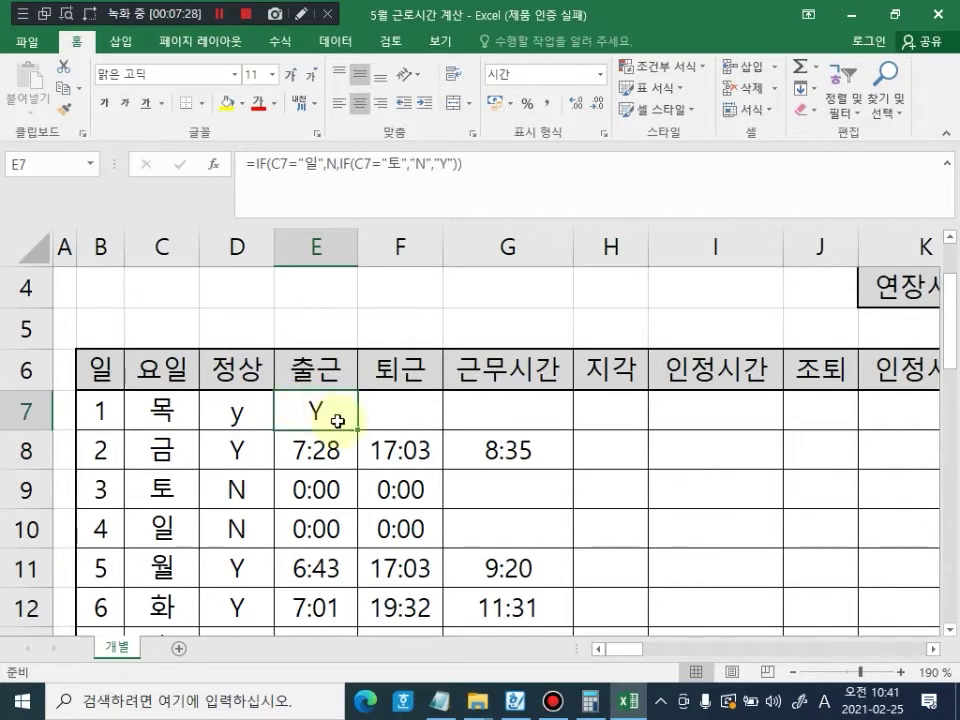
{"action": "left_click_drag", "start_coordinate": [336, 429], "coordinate": [278, 440]}
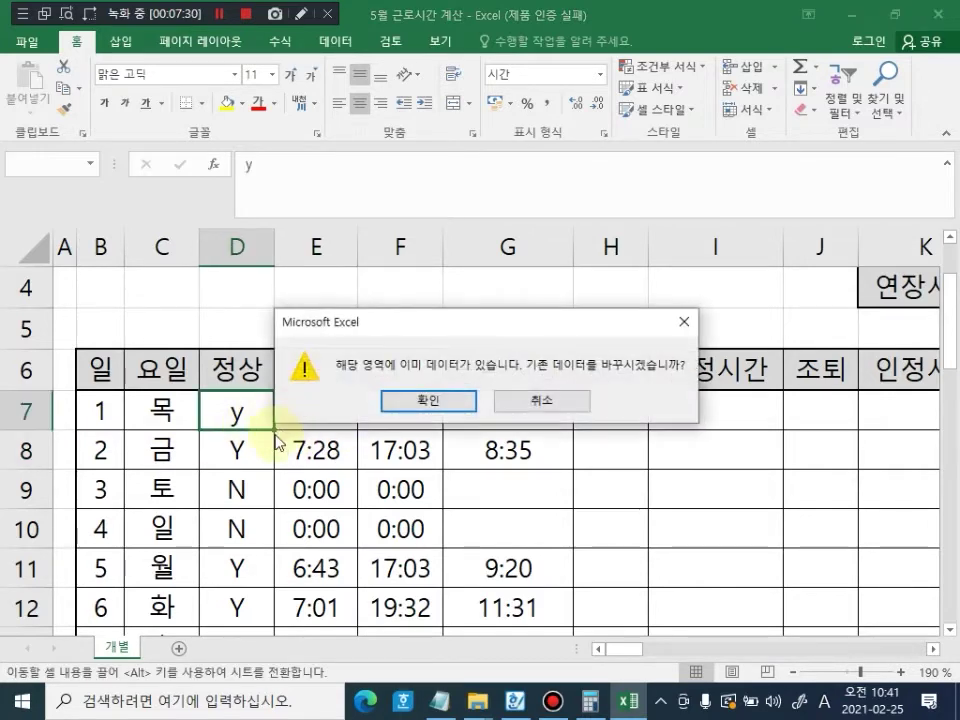
{"action": "left_click", "coordinate": [439, 403]}
{"action": "left_click", "coordinate": [311, 420]}
{"action": "left_click", "coordinate": [266, 460]}
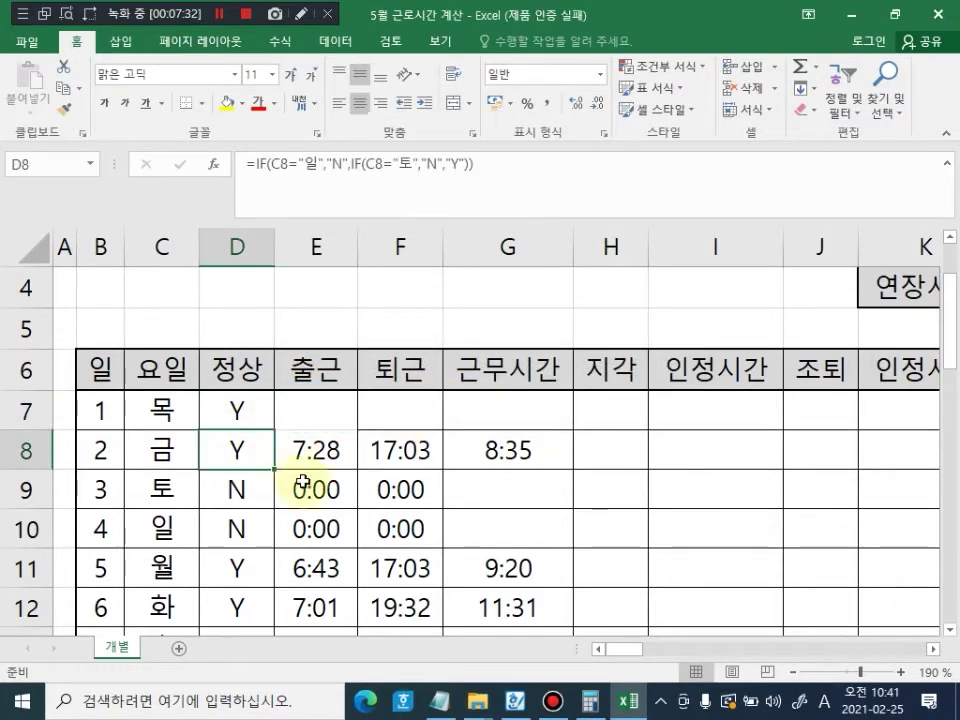
Step: Fill the D7 formula down to D10 and put quotation marks around the Sunday result N in D10's formula
{"action": "left_click", "coordinate": [244, 421]}
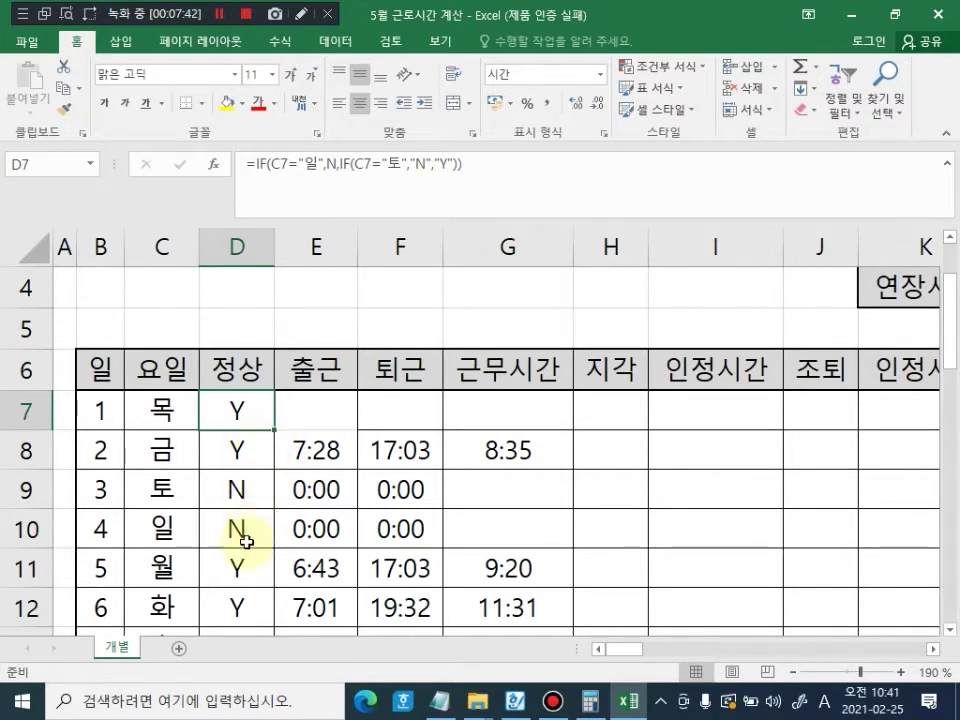
{"action": "left_click_drag", "start_coordinate": [274, 433], "coordinate": [272, 544]}
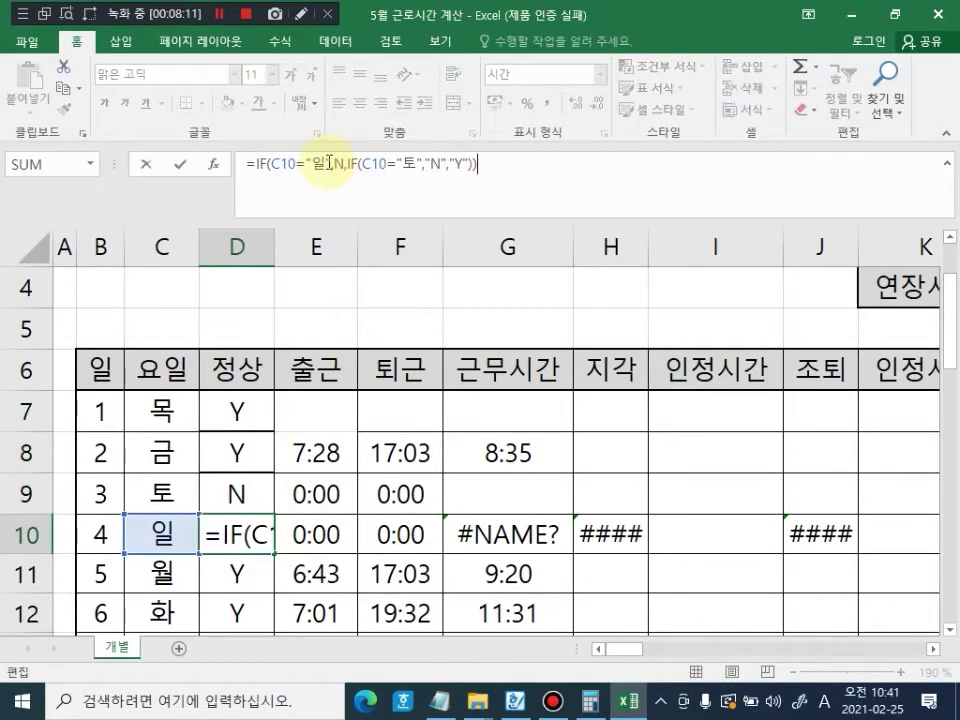
{"action": "left_click", "coordinate": [332, 163]}
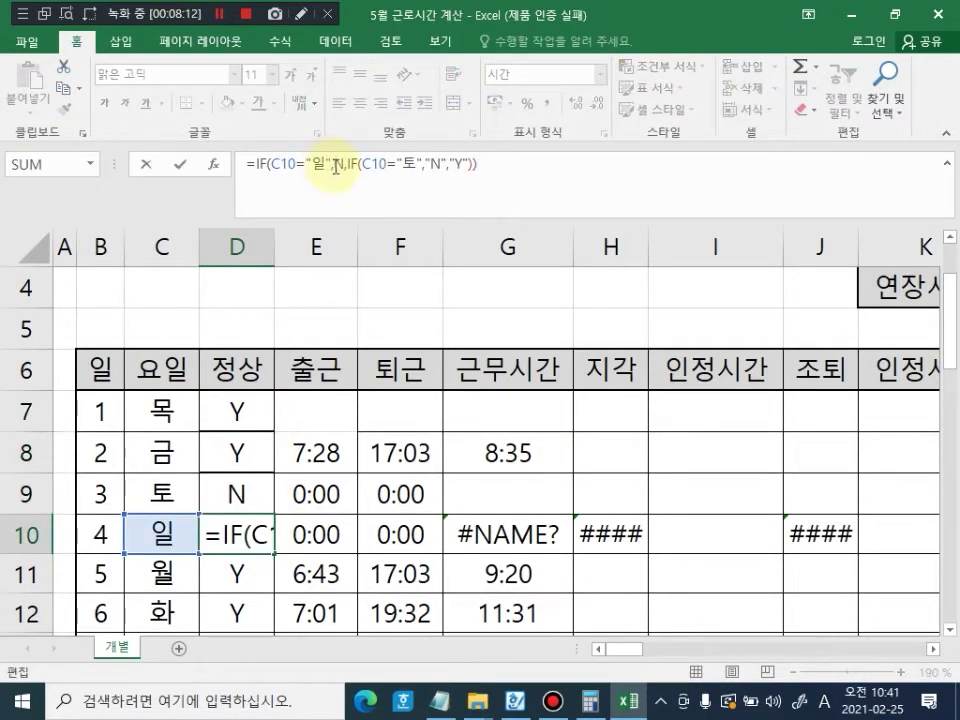
{"action": "key", "text": "Right"}
{"action": "type", "text": "\""}
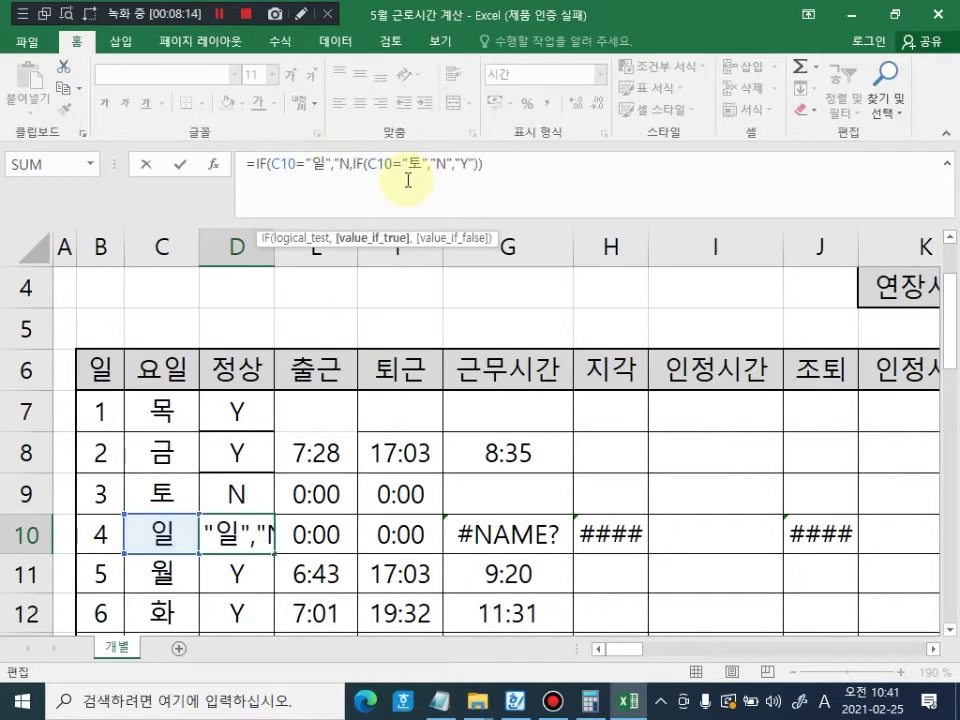
{"action": "key", "text": "Right"}
{"action": "type", "text": "\""}
{"action": "key", "text": "Return"}
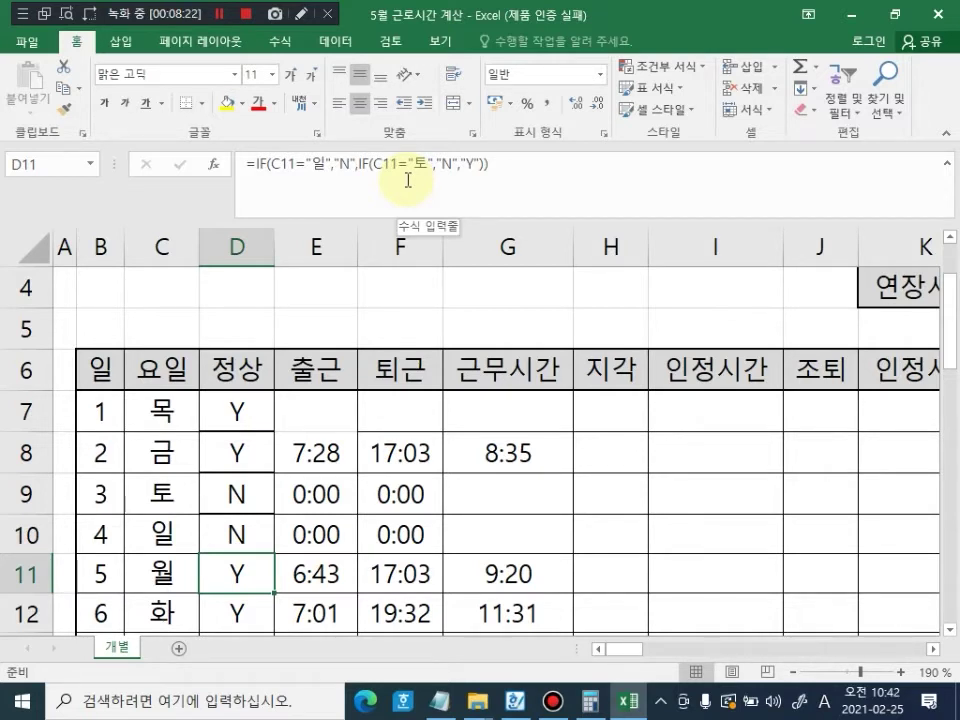
Step: Examine the weekday formulas in D10 and D7 and the first day's 출근 and 퇴근 cells
{"action": "left_click", "coordinate": [242, 521]}
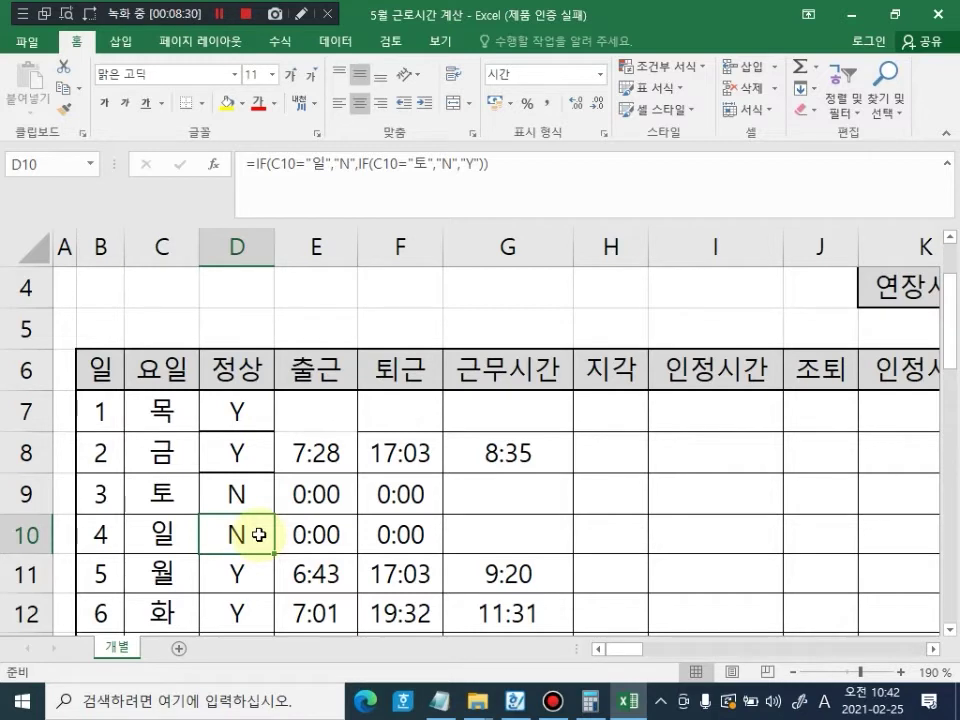
{"action": "left_click", "coordinate": [240, 402]}
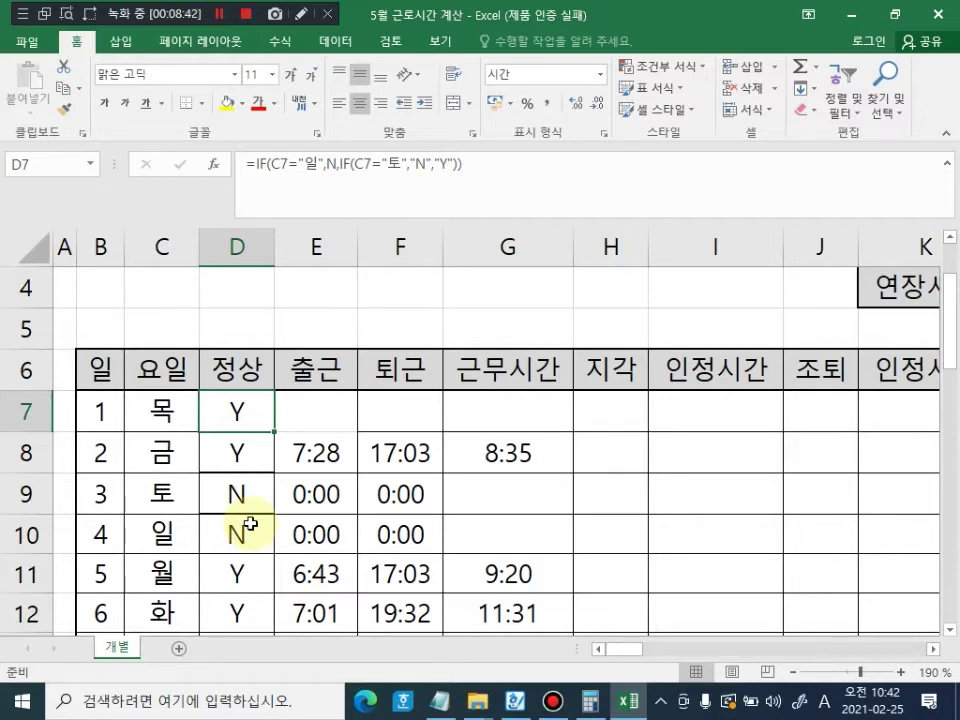
{"action": "left_click", "coordinate": [330, 417]}
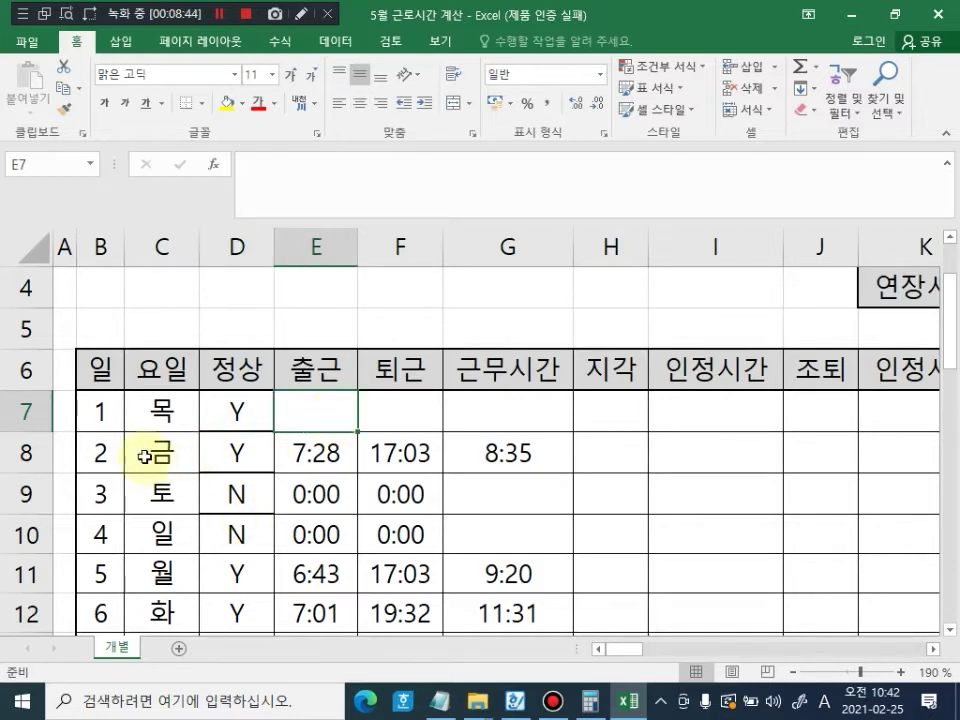
{"action": "left_click_drag", "start_coordinate": [115, 443], "coordinate": [388, 579]}
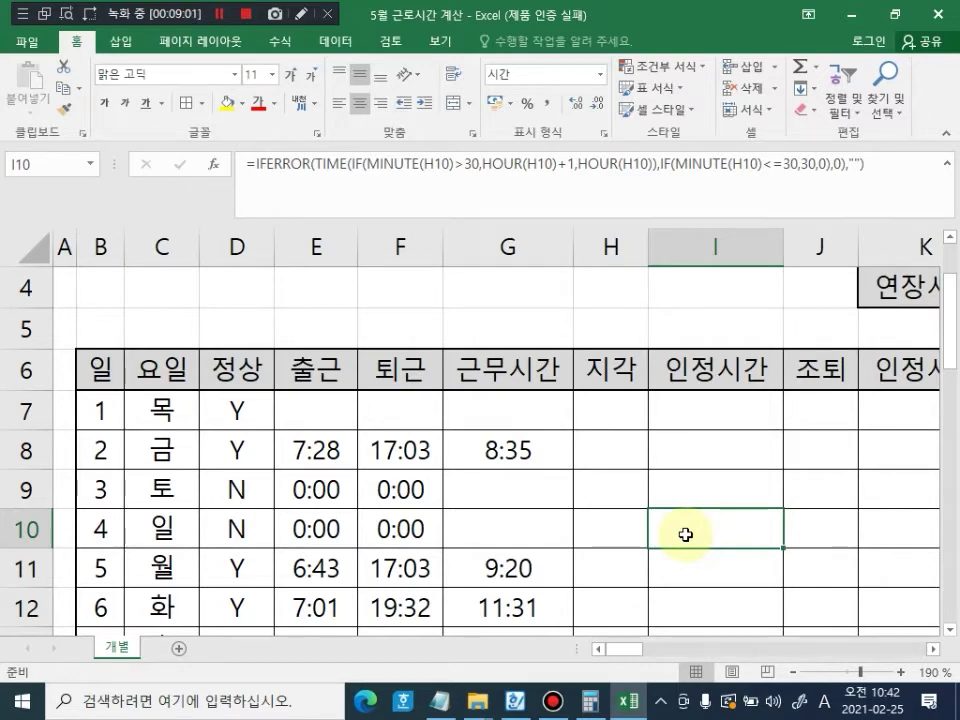
{"action": "left_click", "coordinate": [313, 416]}
{"action": "left_click", "coordinate": [418, 418]}
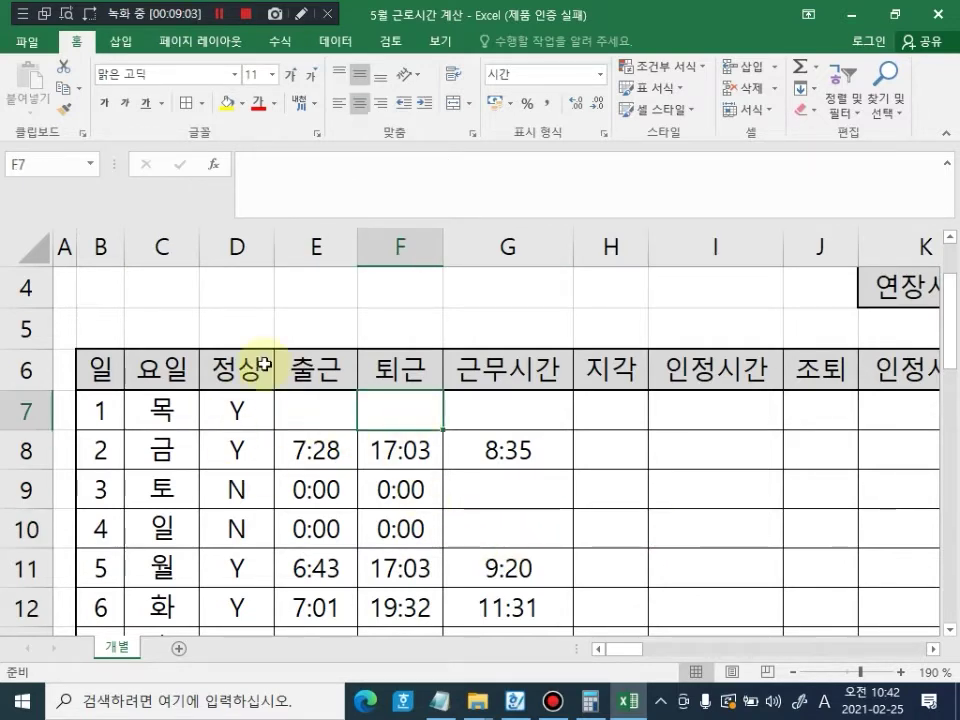
{"action": "scroll", "coordinate": [415, 450], "scroll_direction": "up", "scroll_amount": 1}
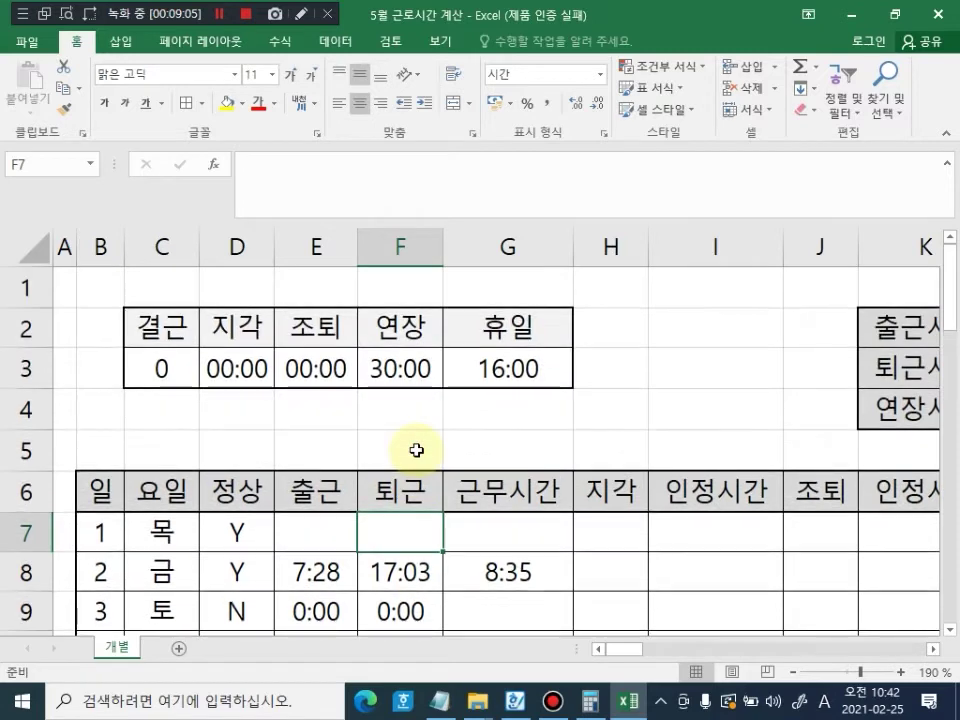
{"action": "left_click", "coordinate": [322, 528]}
{"action": "left_click", "coordinate": [409, 538]}
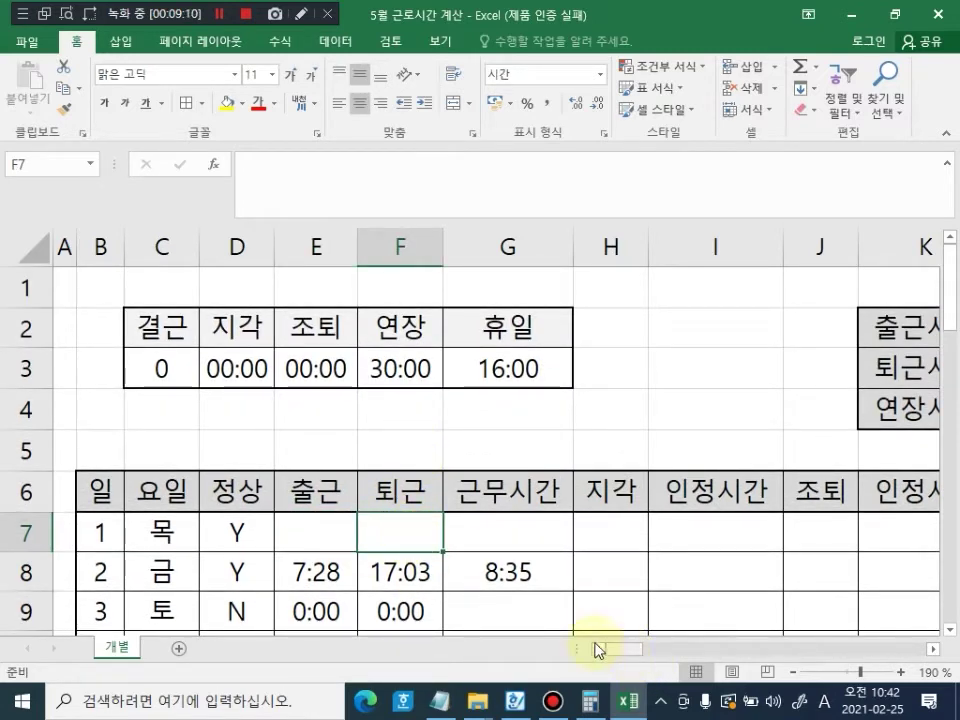
{"action": "left_click", "coordinate": [323, 539]}
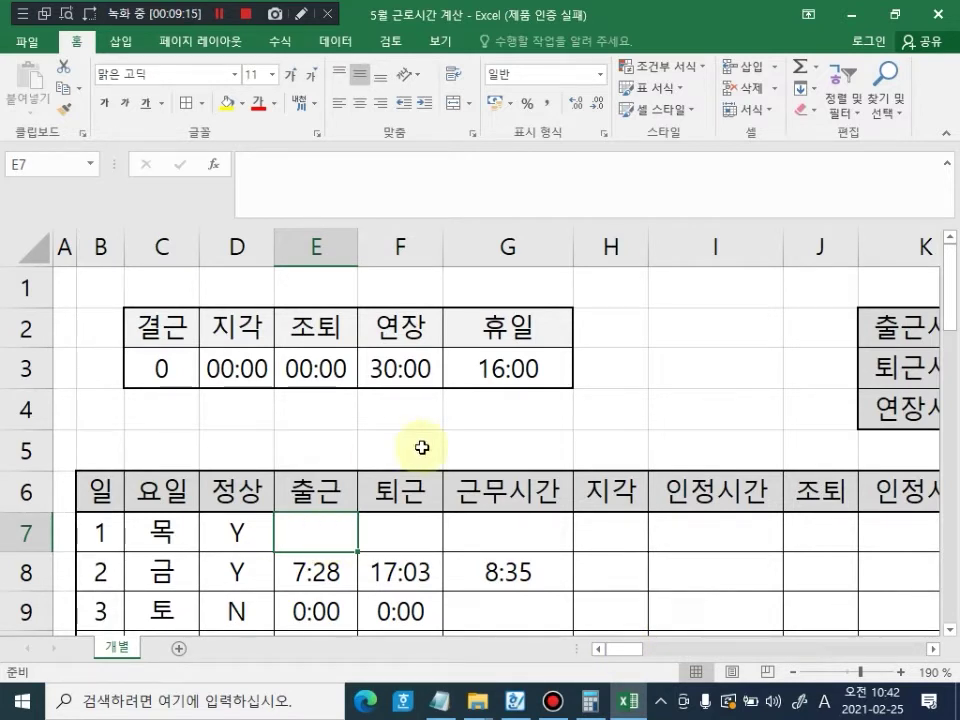
Step: Examine the first day's date and its 출근, 퇴근 and 근무시간 entries in U7 to U10 of the attendance table
{"action": "left_click_drag", "start_coordinate": [620, 655], "coordinate": [718, 647]}
{"action": "scroll", "coordinate": [528, 458], "scroll_direction": "down", "scroll_amount": 2}
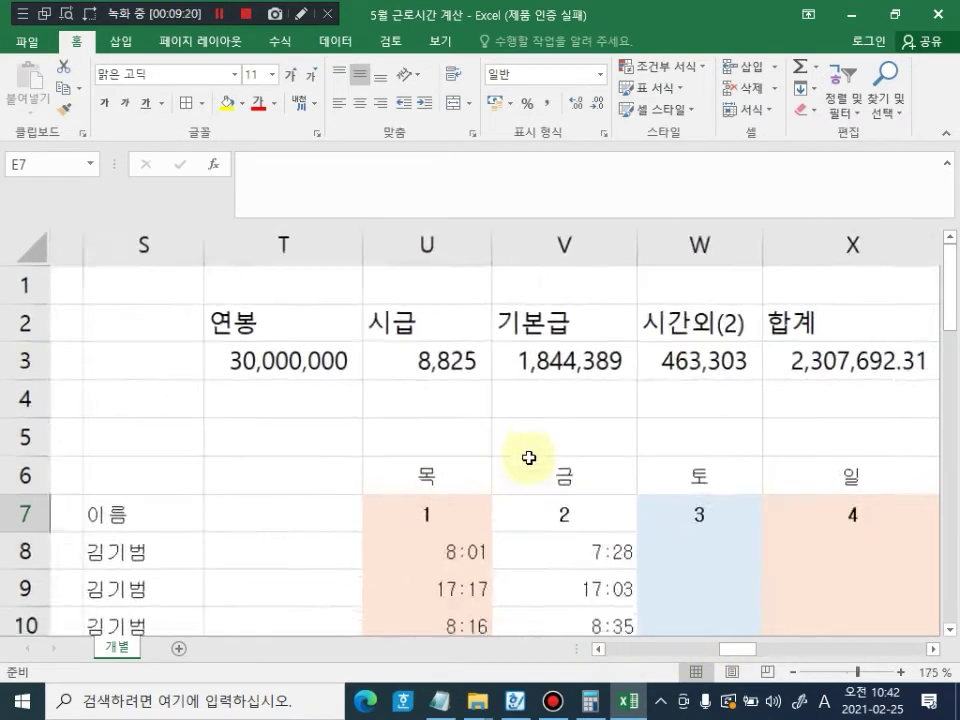
{"action": "left_click", "coordinate": [320, 496]}
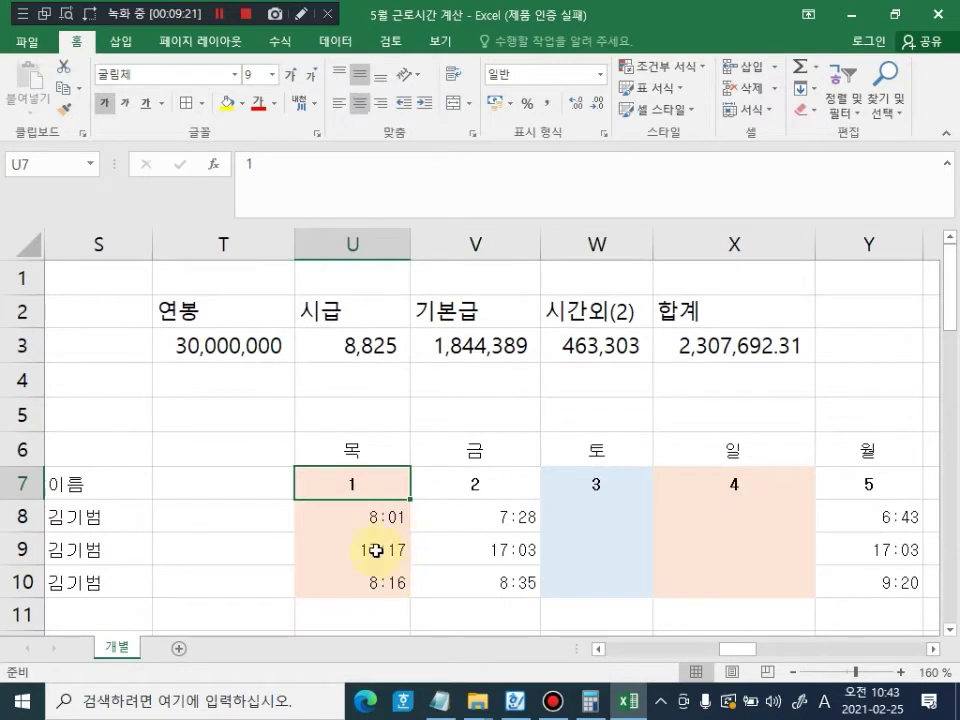
{"action": "left_click", "coordinate": [364, 519]}
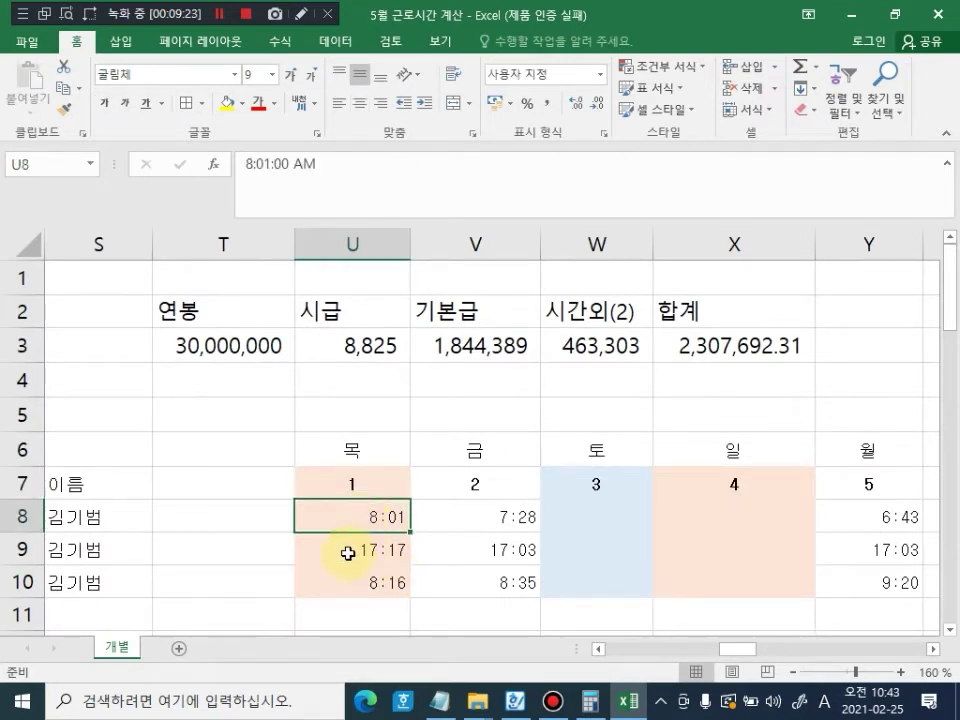
{"action": "left_click", "coordinate": [348, 553]}
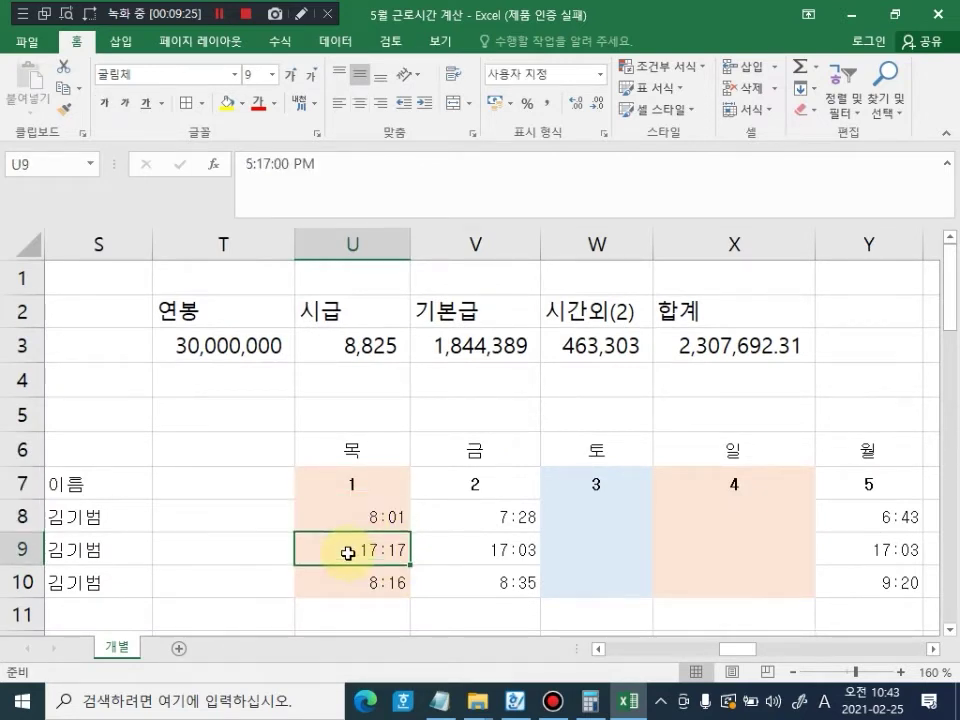
{"action": "left_click", "coordinate": [395, 585]}
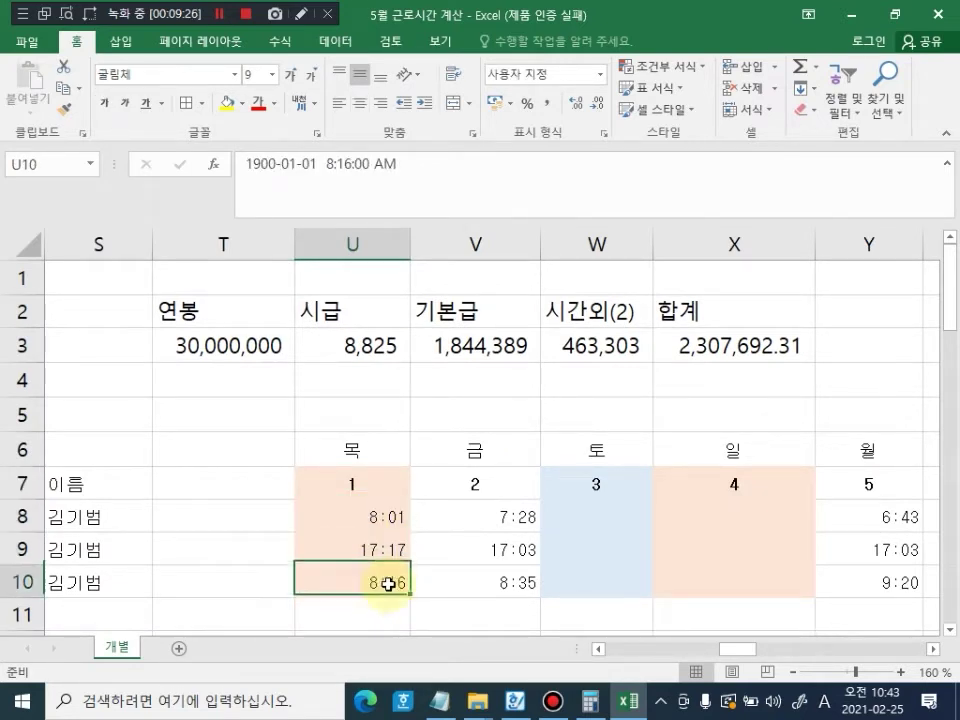
{"action": "left_click", "coordinate": [392, 521]}
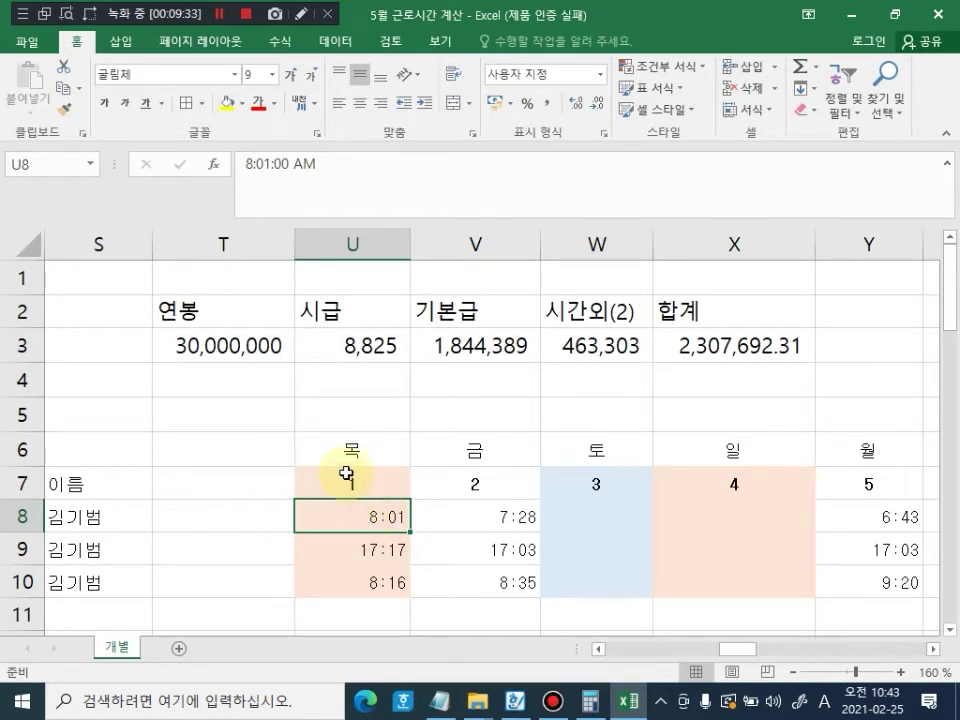
{"action": "key", "text": "ctrl+alt+d"}
{"action": "left_click_drag", "start_coordinate": [354, 393], "coordinate": [455, 390]}
{"action": "mouse_move", "coordinate": [387, 403]}
{"action": "left_mouse_down"}
{"action": "mouse_move", "coordinate": [426, 403]}
{"action": "mouse_move", "coordinate": [450, 418]}
{"action": "mouse_move", "coordinate": [442, 433]}
{"action": "left_mouse_up"}
{"action": "left_click", "coordinate": [481, 410]}
{"action": "mouse_move", "coordinate": [529, 377]}
{"action": "left_mouse_down"}
{"action": "mouse_move", "coordinate": [531, 394]}
{"action": "mouse_move", "coordinate": [574, 381]}
{"action": "mouse_move", "coordinate": [647, 393]}
{"action": "mouse_move", "coordinate": [671, 386]}
{"action": "mouse_move", "coordinate": [617, 422]}
{"action": "left_mouse_up"}
{"action": "key", "text": "ctrl+alt+d"}
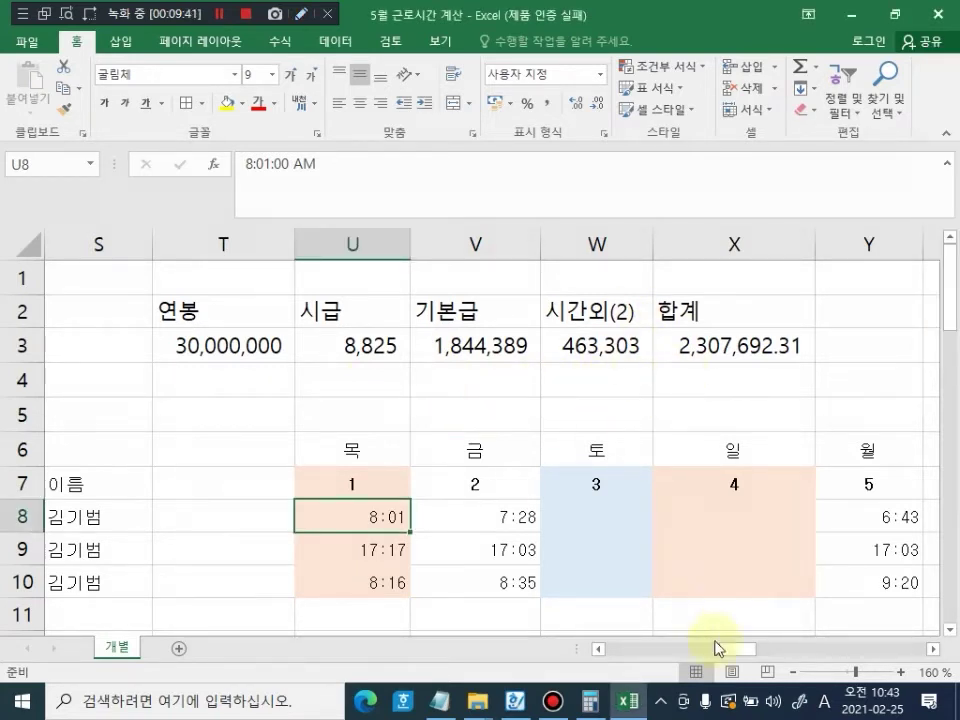
Step: Start an HLOOKUP formula in E7 of the 출근 column with the day number in B7 as the lookup value
{"action": "left_click_drag", "start_coordinate": [729, 660], "coordinate": [555, 640]}
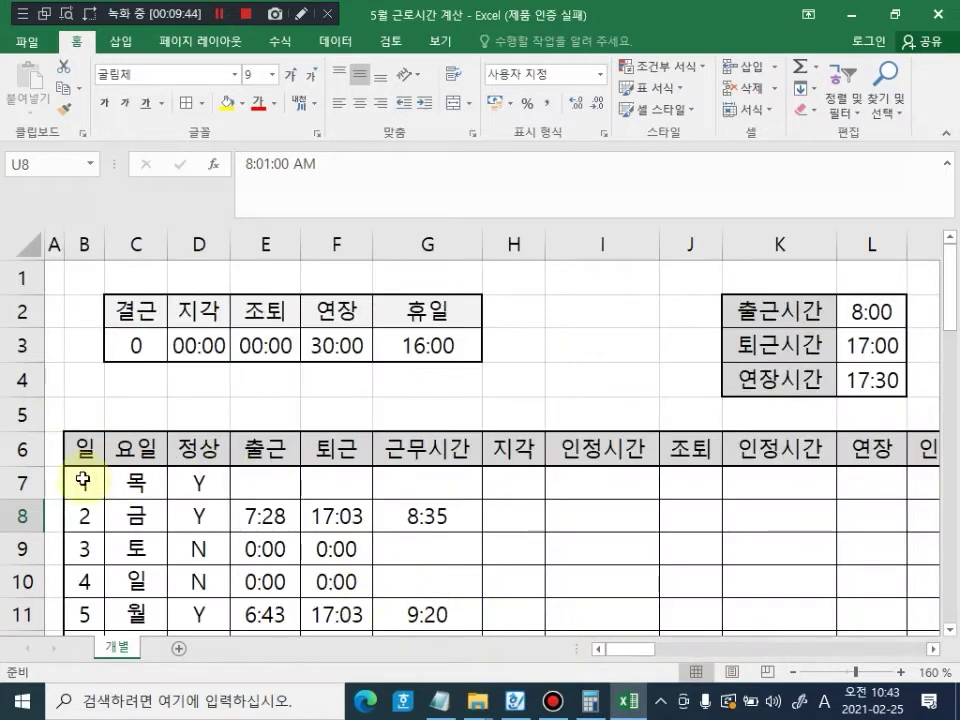
{"action": "left_click", "coordinate": [270, 484]}
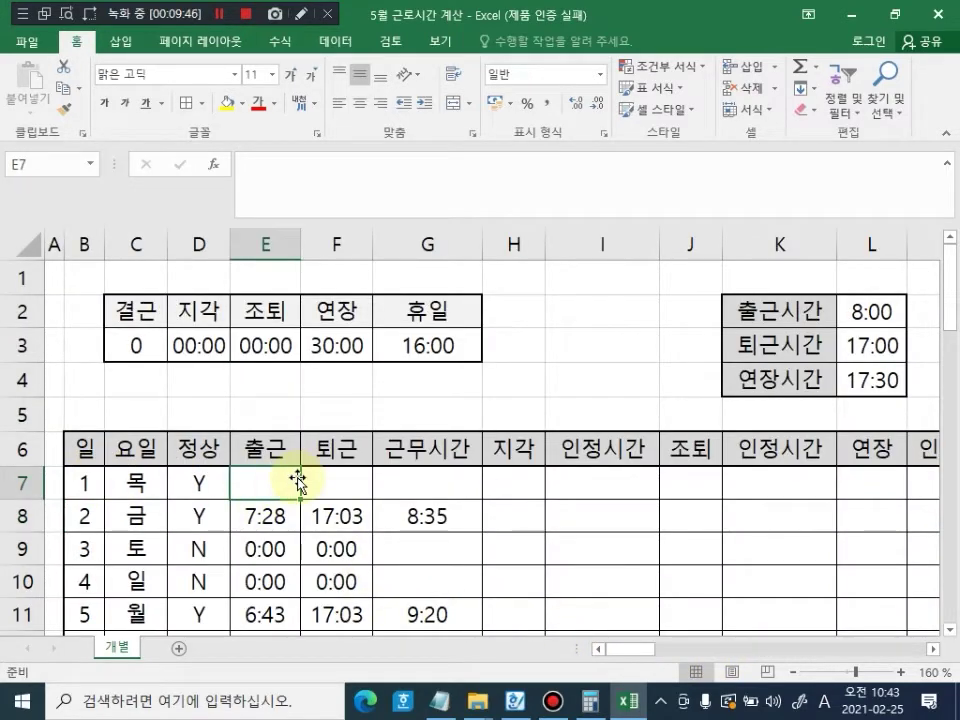
{"action": "type", "text": "="}
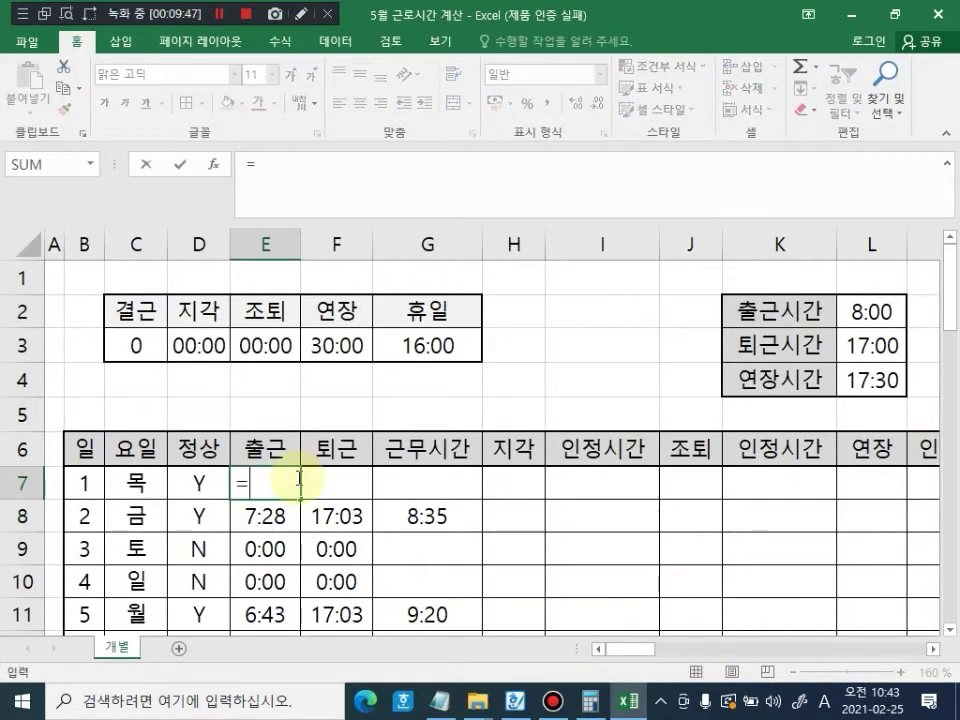
{"action": "type", "text": "H"}
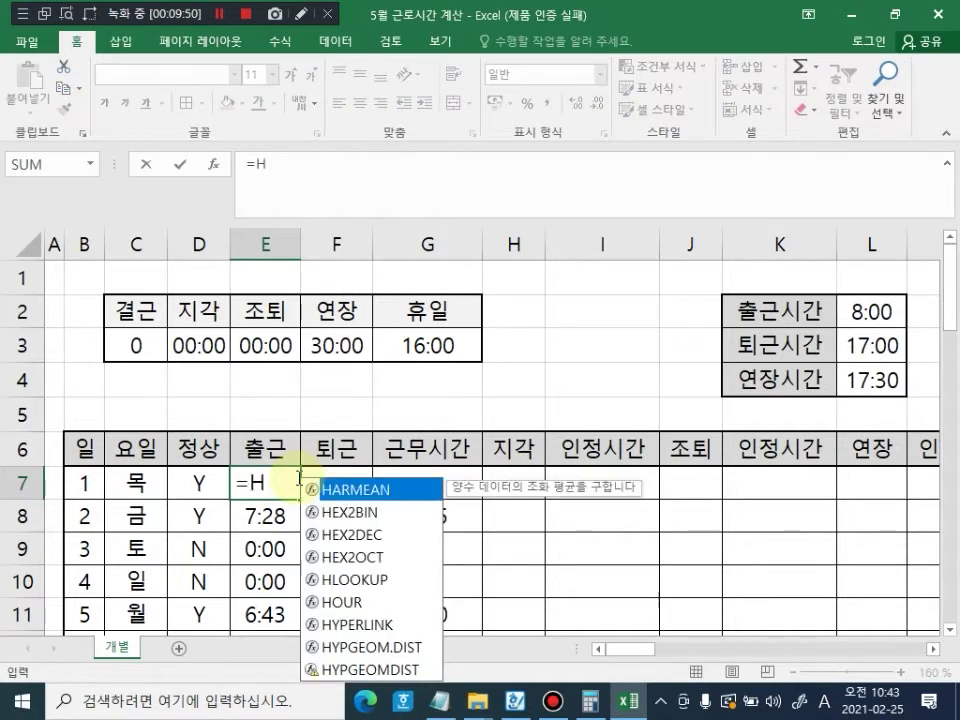
{"action": "type", "text": "L"}
{"action": "key", "text": "Tab"}
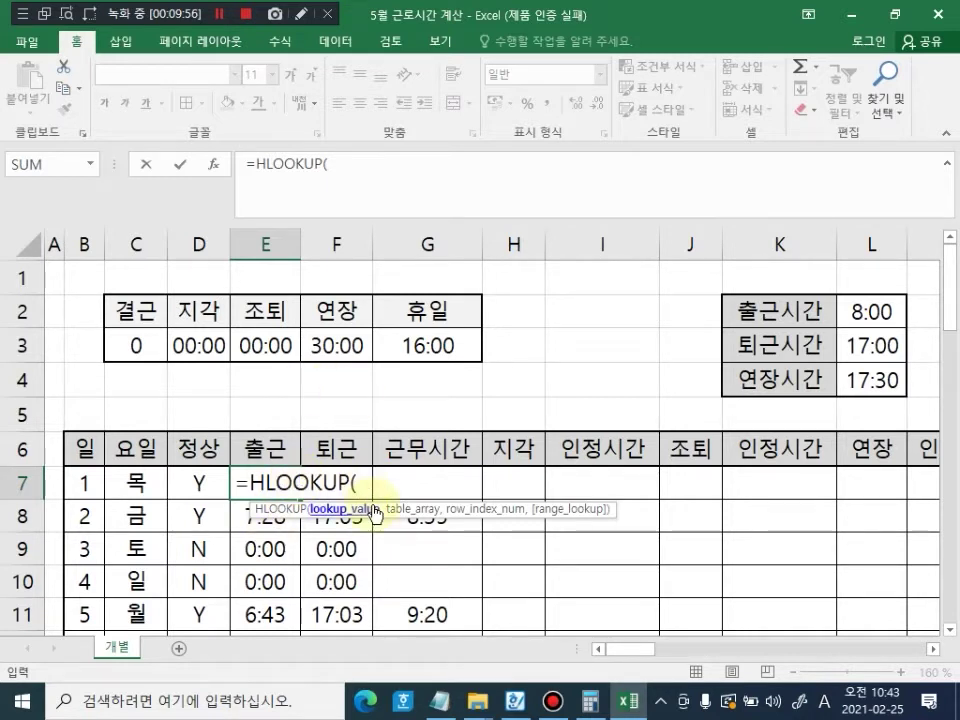
{"action": "left_click", "coordinate": [88, 484]}
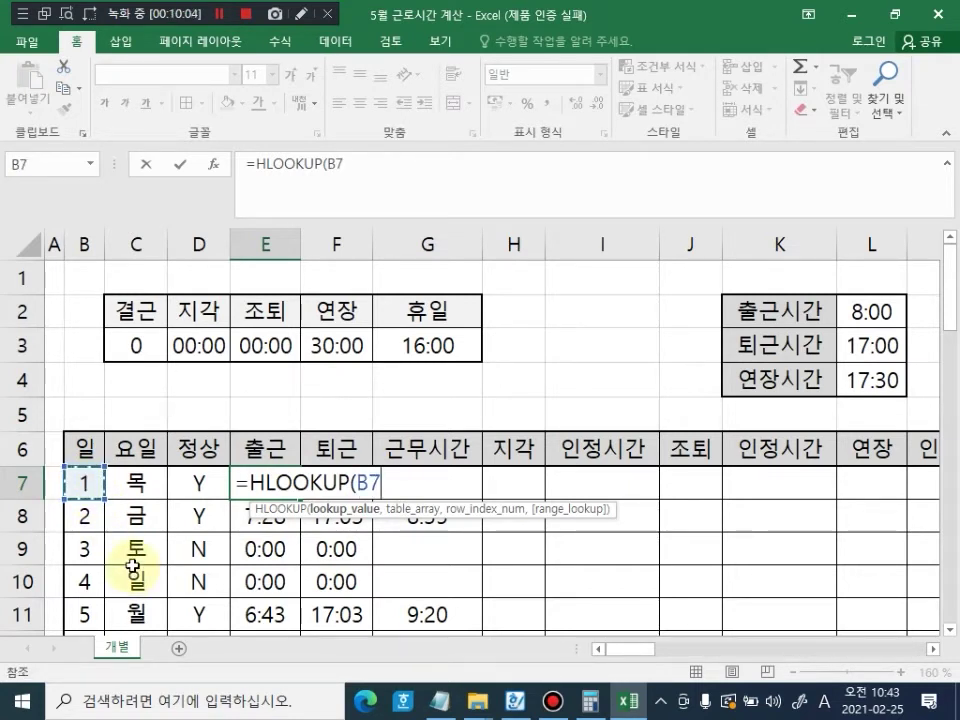
{"action": "type", "text": ","}
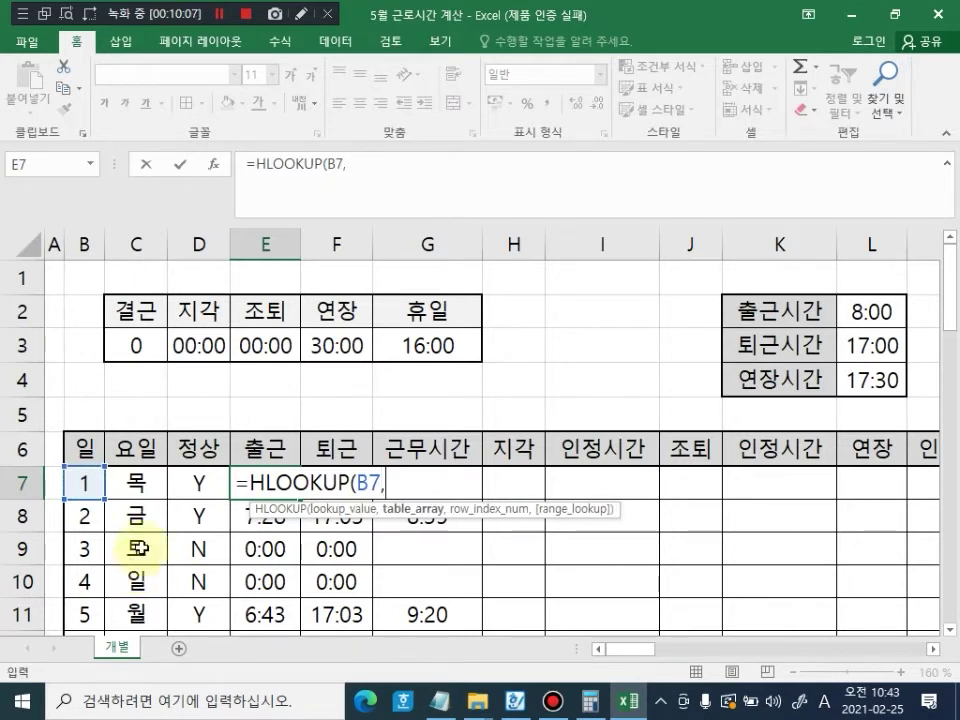
Step: Set the HLOOKUP table array to the attendance range U7:AY10 as the absolute reference $U$7:$AY$10
{"action": "left_click_drag", "start_coordinate": [628, 650], "coordinate": [733, 651]}
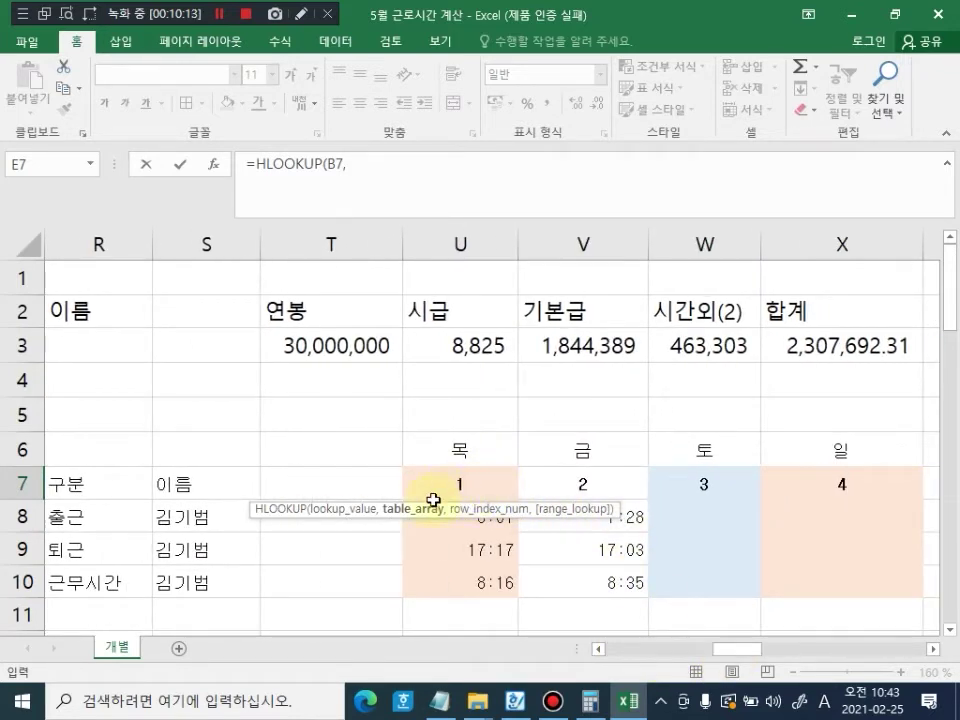
{"action": "left_click_drag", "start_coordinate": [437, 481], "coordinate": [883, 578]}
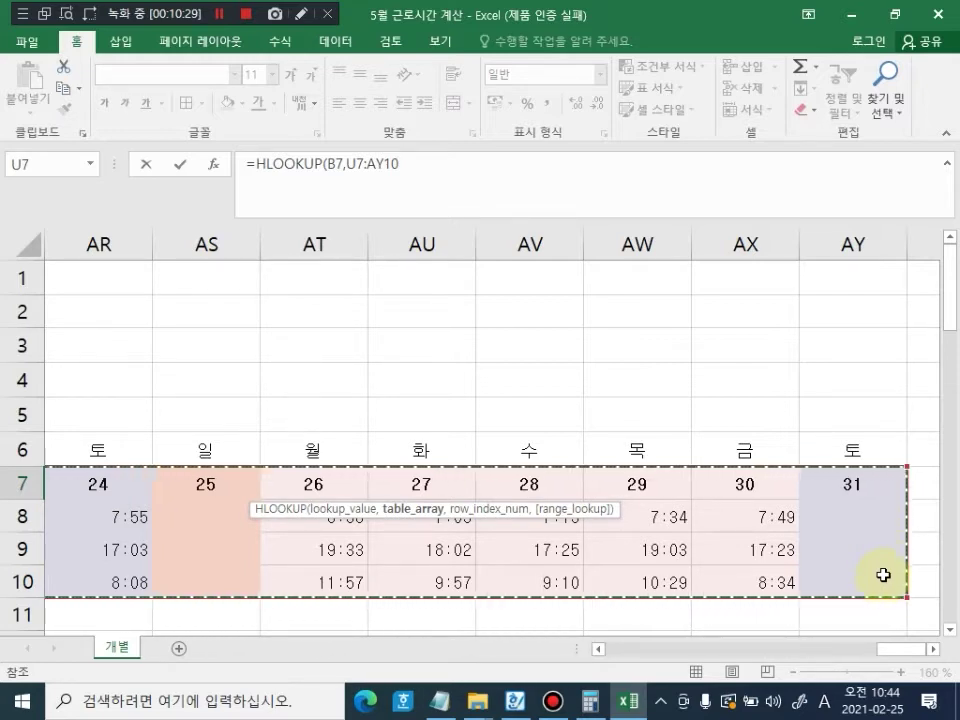
{"action": "key", "text": "F4"}
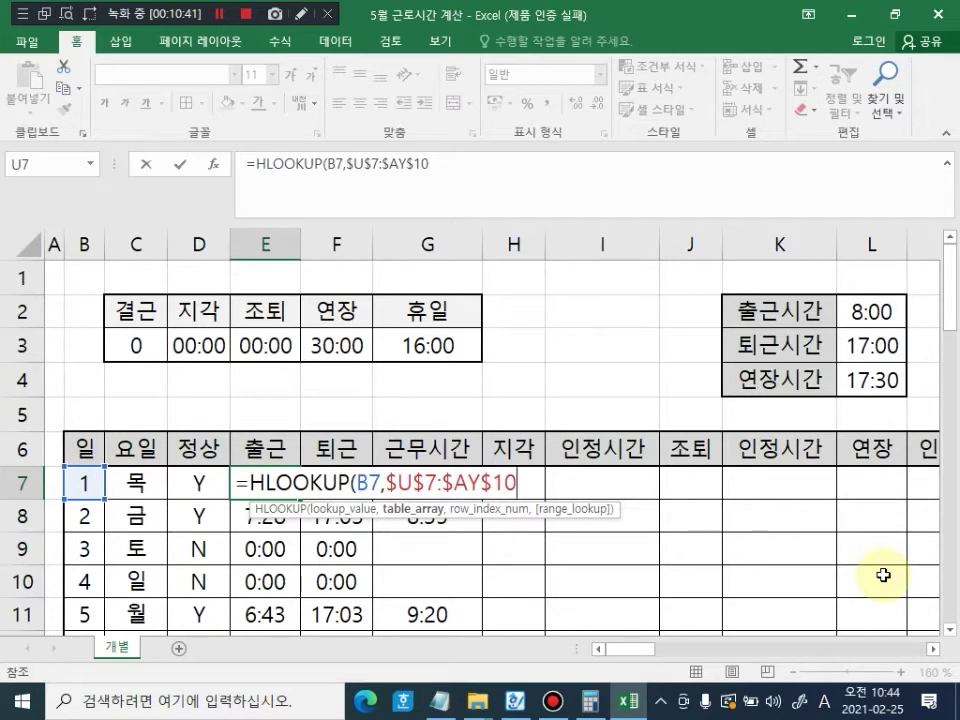
{"action": "type", "text": ","}
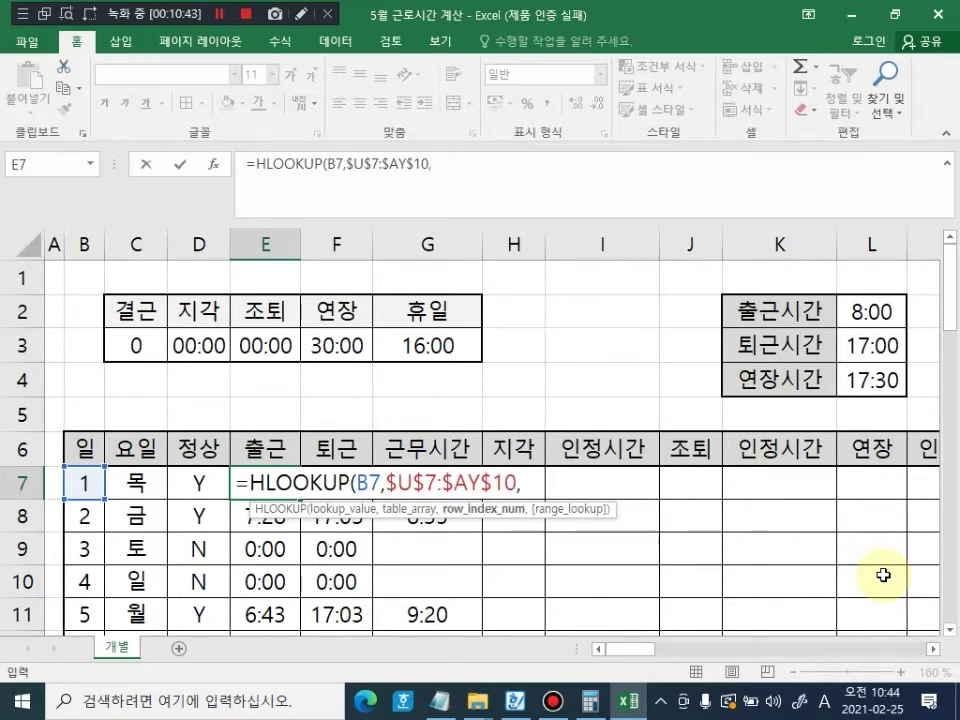
Step: Complete the HLOOKUP with row index 2 and FALSE for an exact match, enter it, and reselect E7
{"action": "left_click_drag", "start_coordinate": [645, 650], "coordinate": [739, 634]}
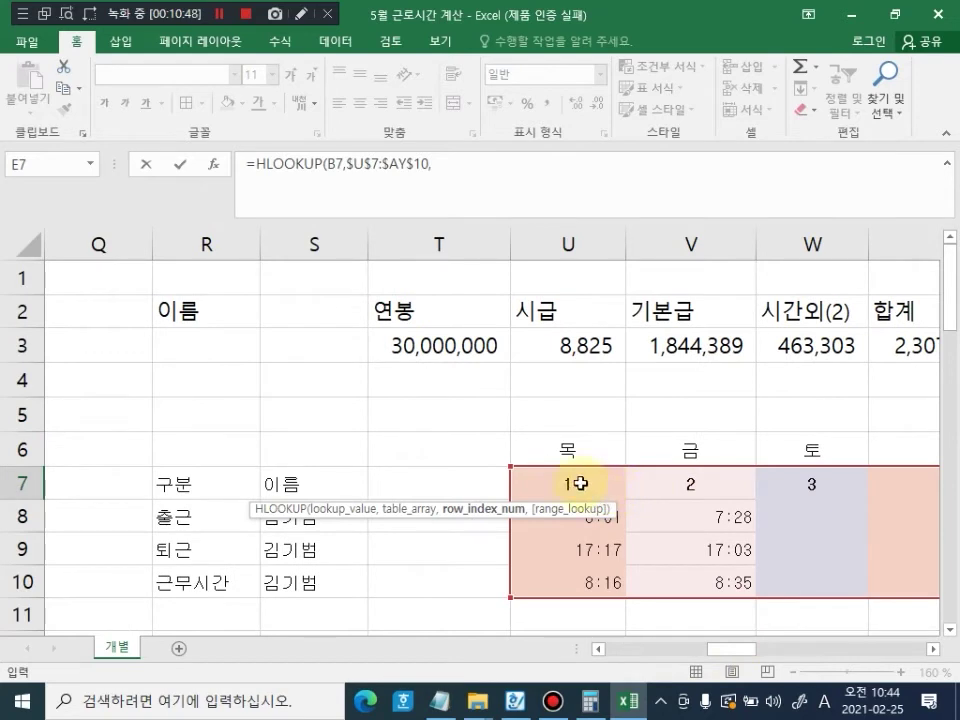
{"action": "left_click_drag", "start_coordinate": [521, 512], "coordinate": [472, 377]}
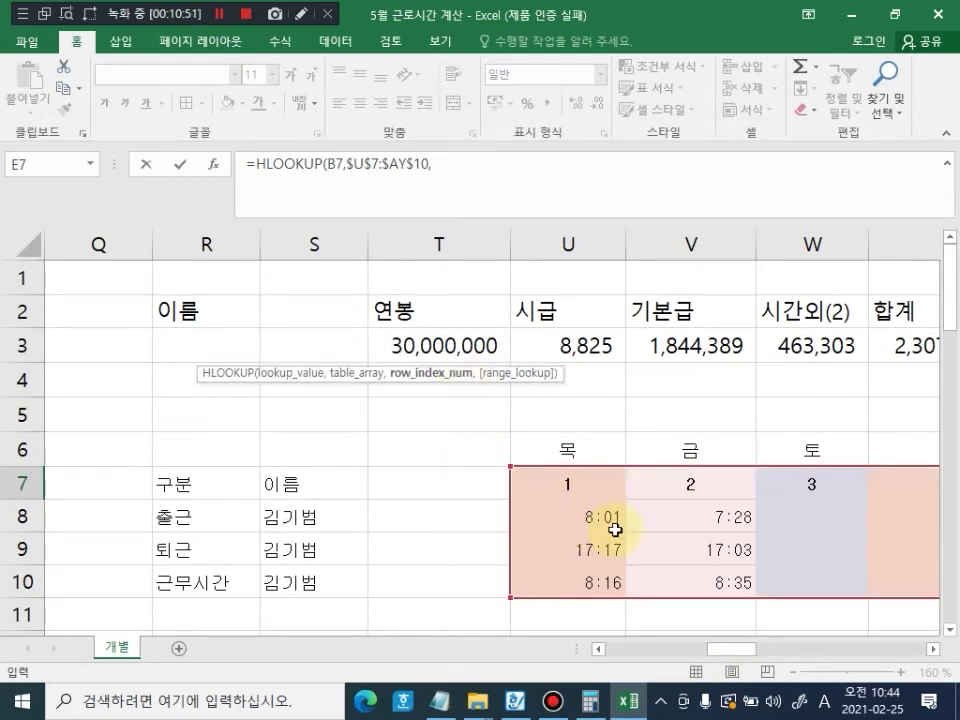
{"action": "left_click_drag", "start_coordinate": [739, 659], "coordinate": [529, 649]}
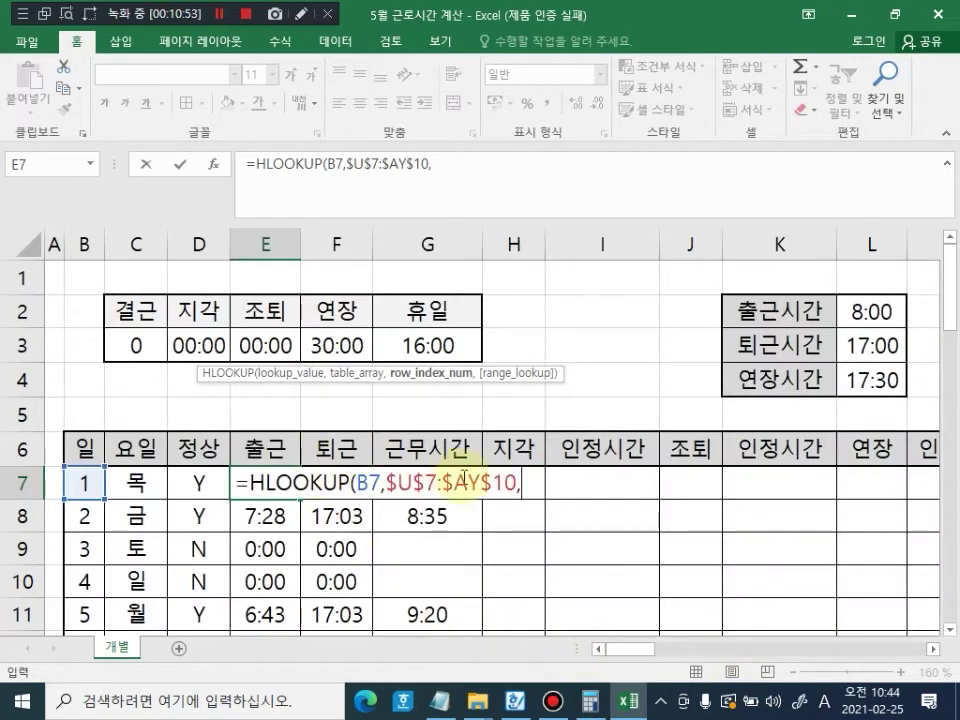
{"action": "type", "text": "2"}
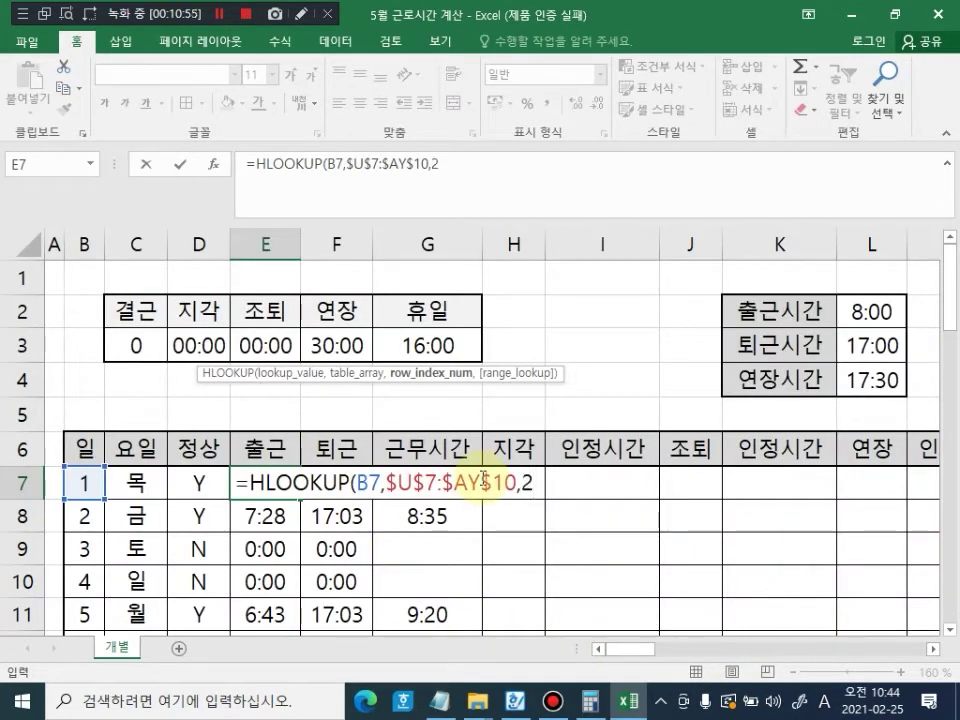
{"action": "type", "text": ","}
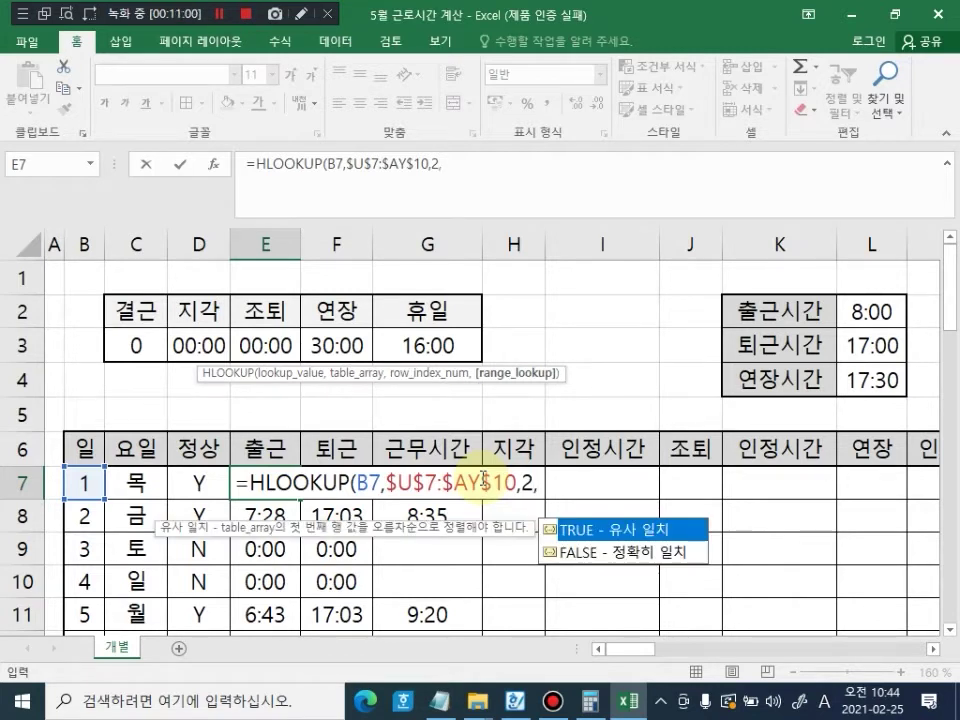
{"action": "key", "text": "Down"}
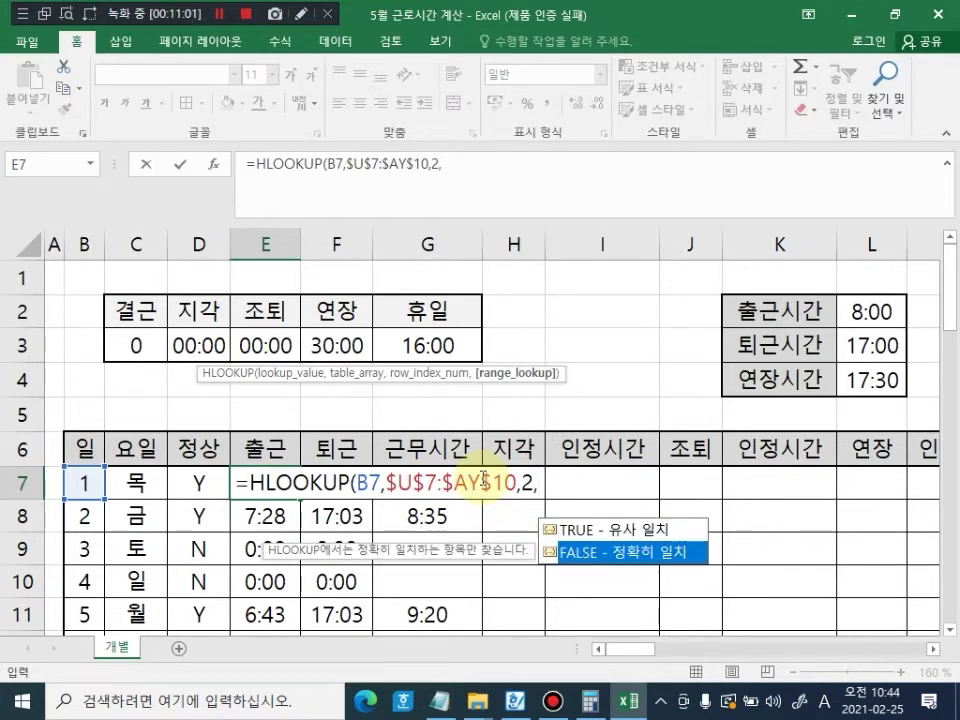
{"action": "key", "text": "Tab"}
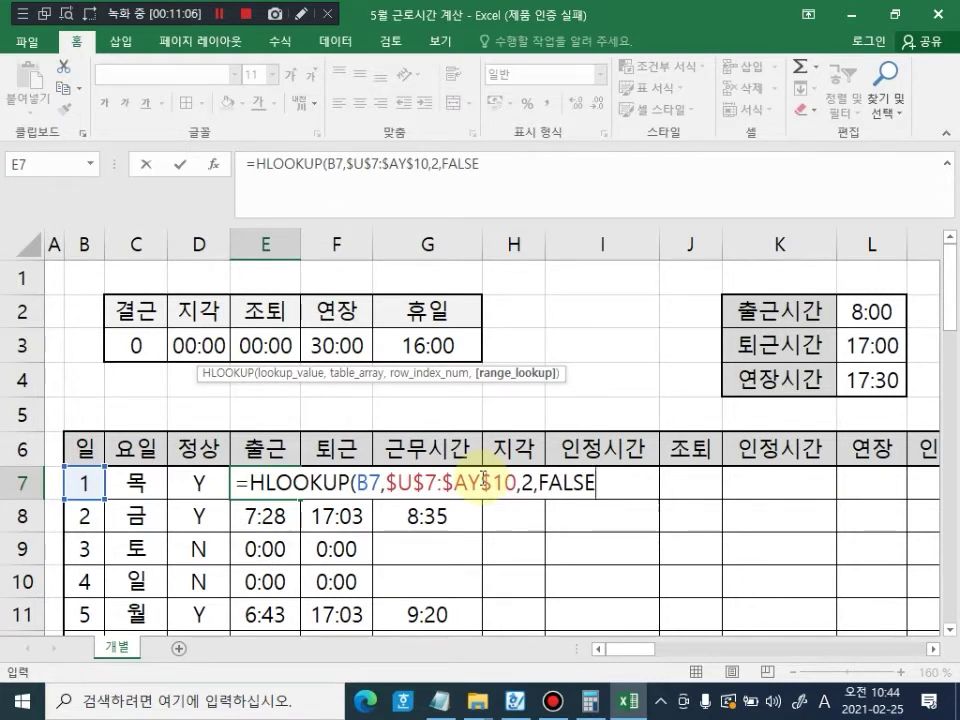
{"action": "type", "text": ")"}
{"action": "key", "text": "Return"}
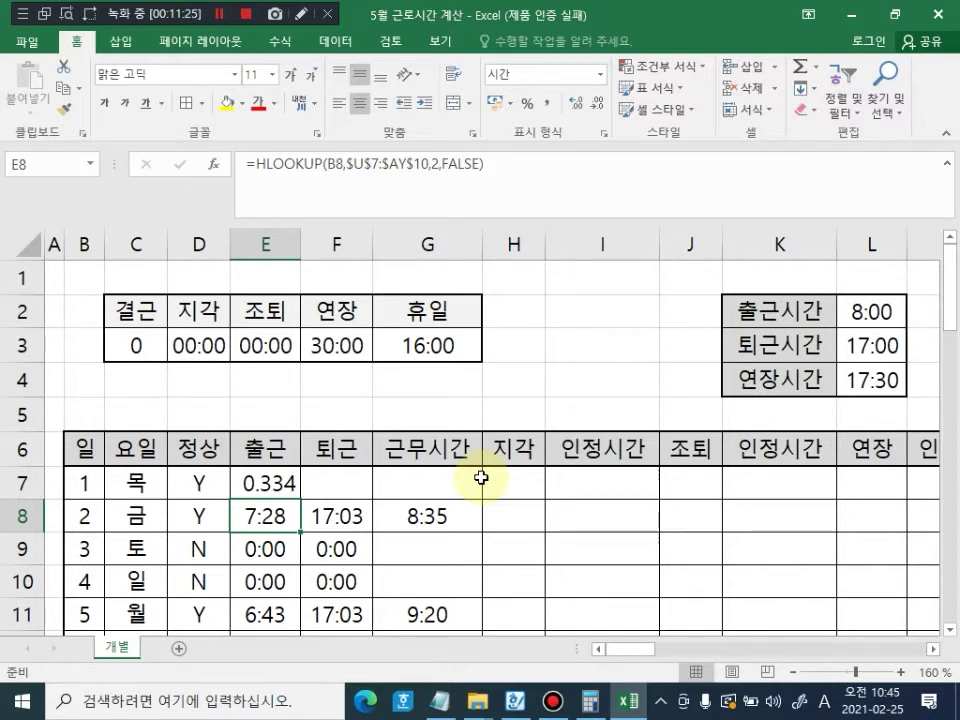
{"action": "left_click", "coordinate": [246, 484]}
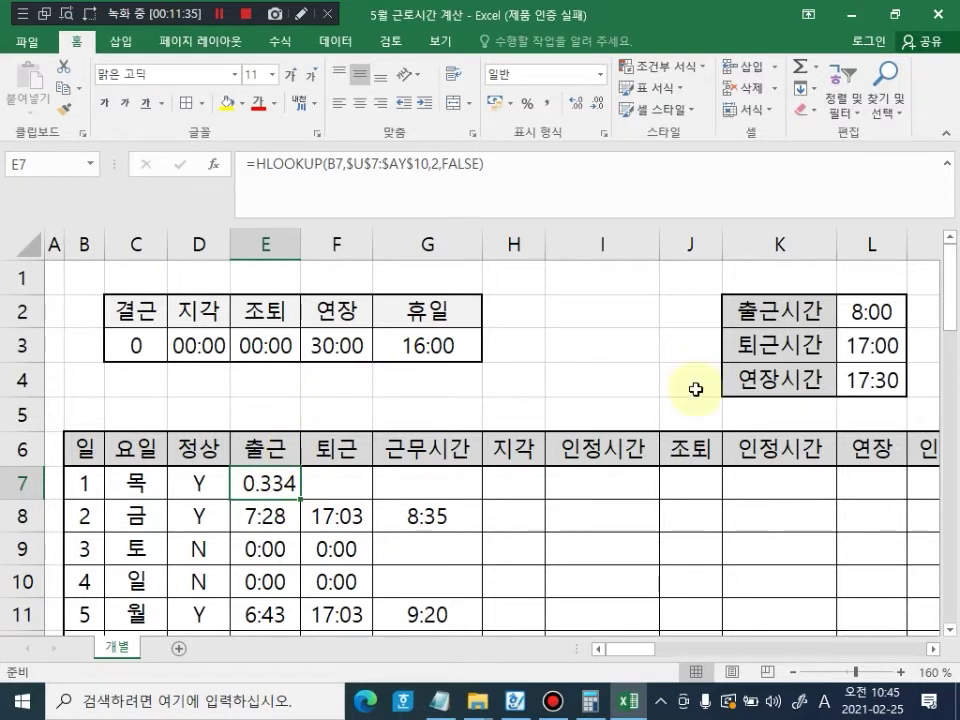
{"action": "left_click", "coordinate": [301, 14]}
{"action": "left_click_drag", "start_coordinate": [247, 497], "coordinate": [285, 499]}
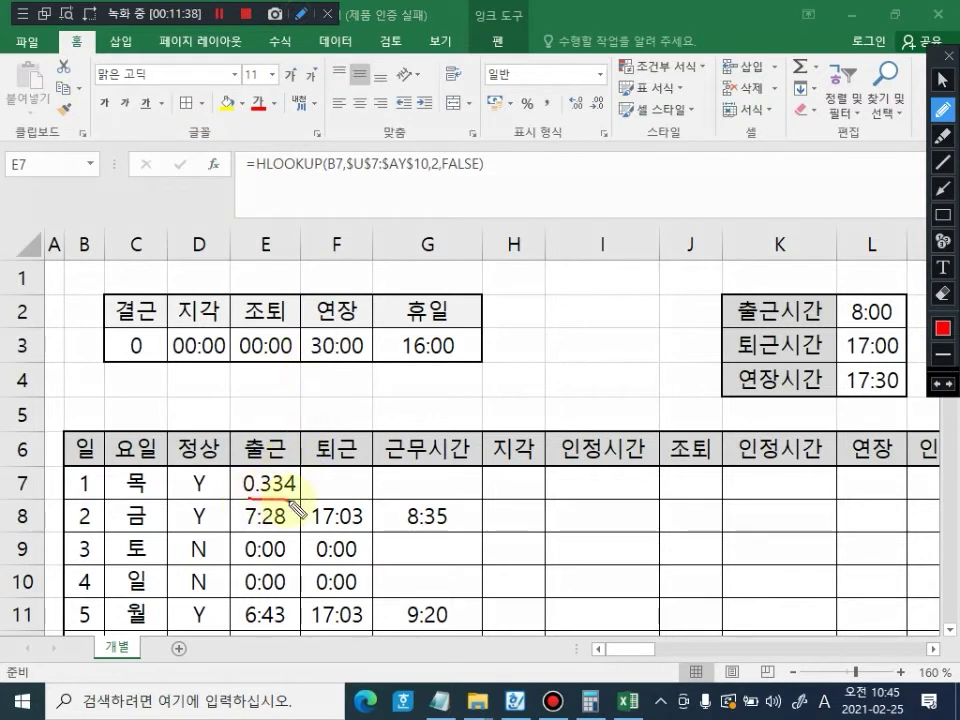
{"action": "mouse_move", "coordinate": [490, 393]}
{"action": "left_mouse_down"}
{"action": "mouse_move", "coordinate": [496, 376]}
{"action": "mouse_move", "coordinate": [510, 396]}
{"action": "mouse_move", "coordinate": [531, 386]}
{"action": "mouse_move", "coordinate": [567, 397]}
{"action": "mouse_move", "coordinate": [562, 388]}
{"action": "mouse_move", "coordinate": [591, 379]}
{"action": "mouse_move", "coordinate": [641, 388]}
{"action": "left_mouse_up"}
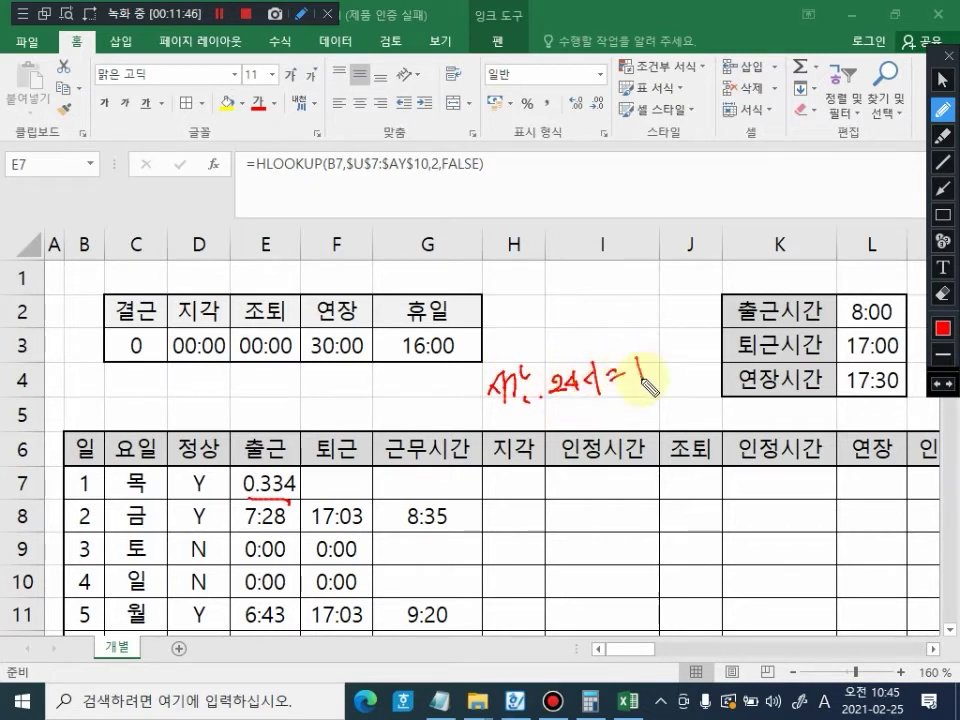
{"action": "left_click", "coordinate": [649, 383]}
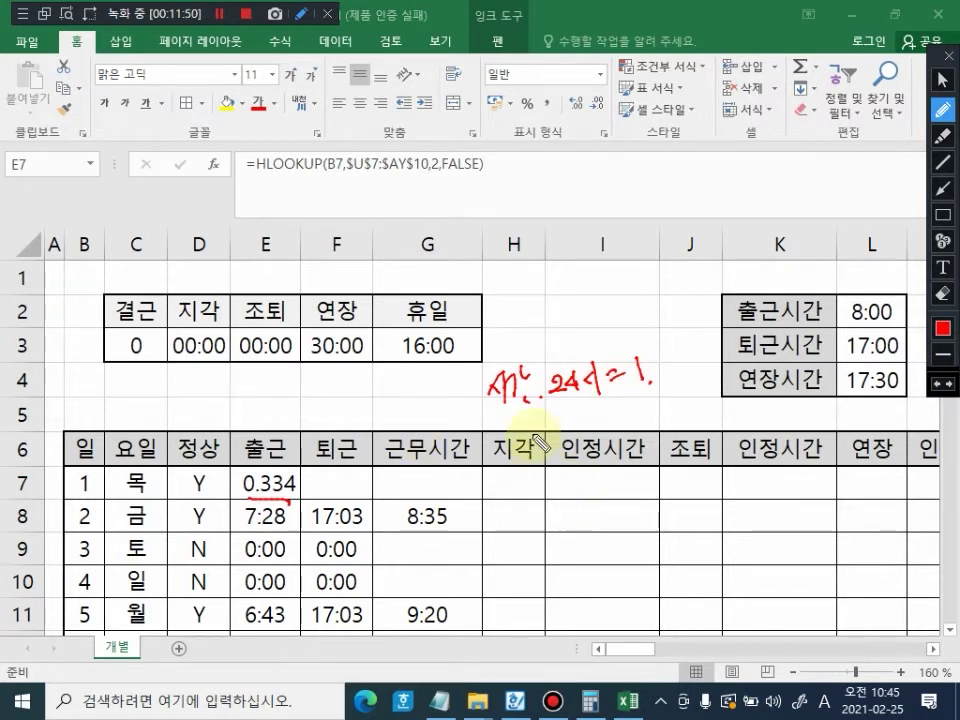
{"action": "left_click_drag", "start_coordinate": [500, 408], "coordinate": [655, 394]}
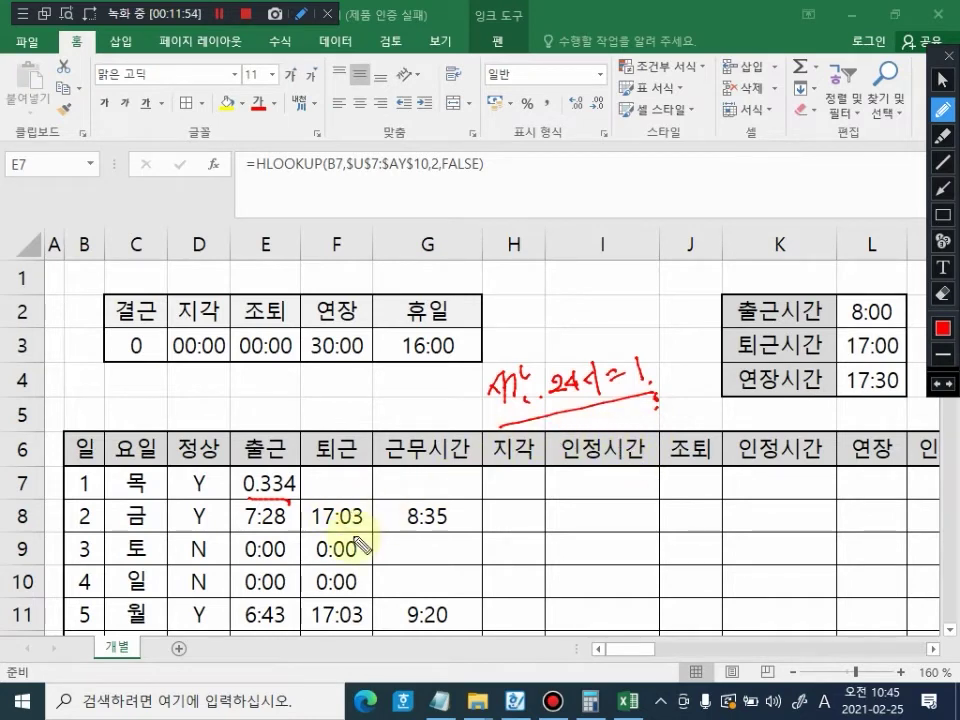
{"action": "key", "text": "Escape"}
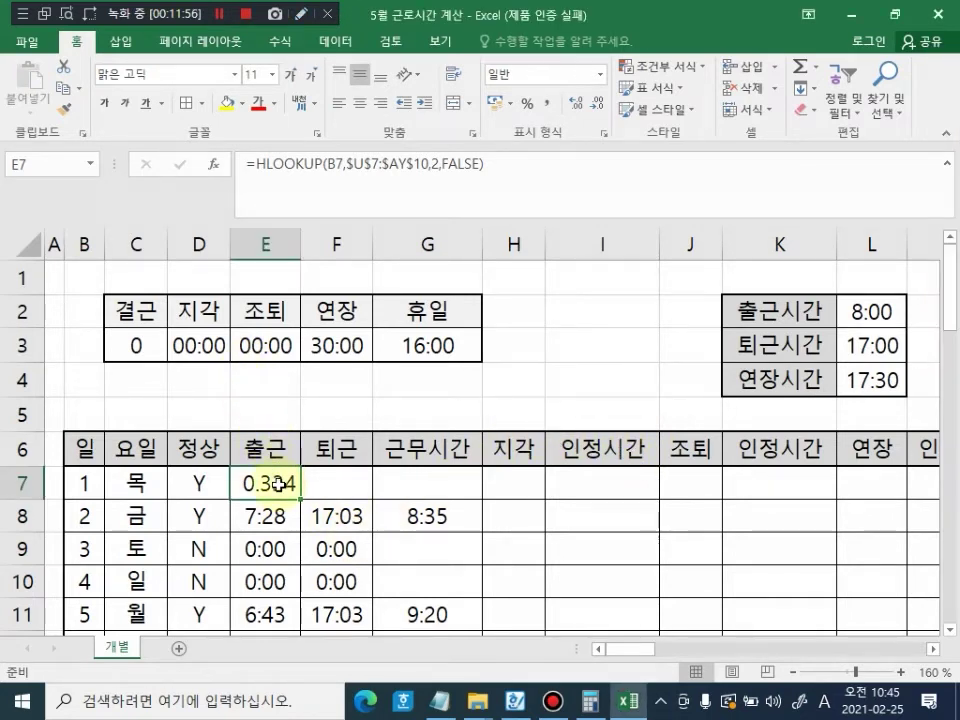
Step: Format cell E7 as 시간 with the 13:30 type
{"action": "right_click", "coordinate": [281, 490]}
{"action": "left_click", "coordinate": [347, 382]}
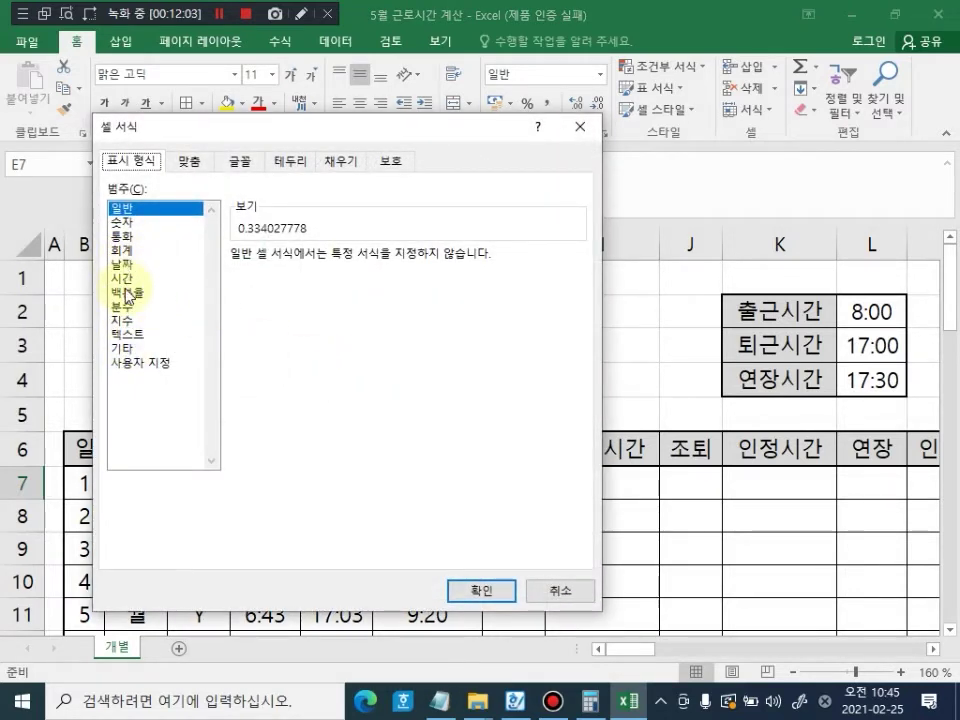
{"action": "left_click", "coordinate": [127, 280]}
{"action": "left_click", "coordinate": [296, 287]}
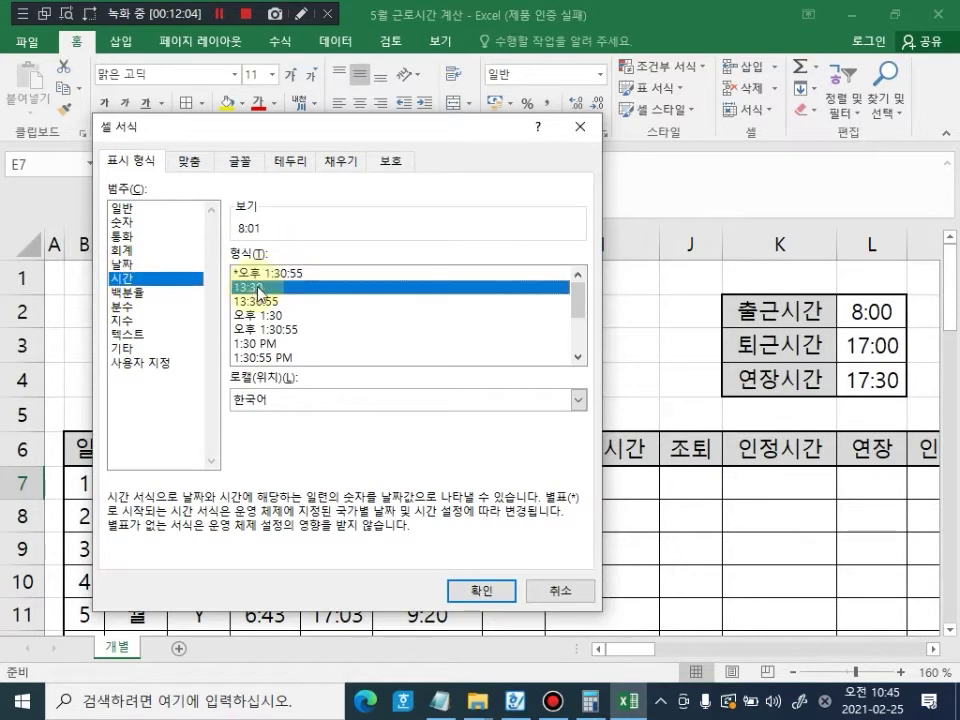
{"action": "left_click", "coordinate": [482, 590]}
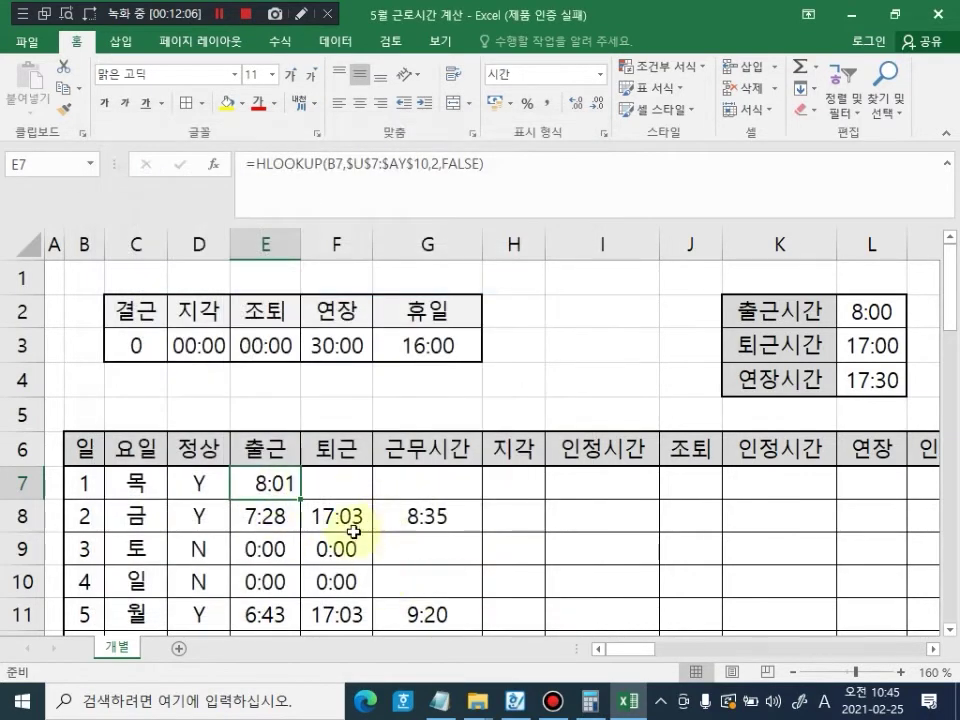
Step: Copy the full HLOOKUP formula text from cell E7, keeping the original formula in place
{"action": "left_click", "coordinate": [517, 505]}
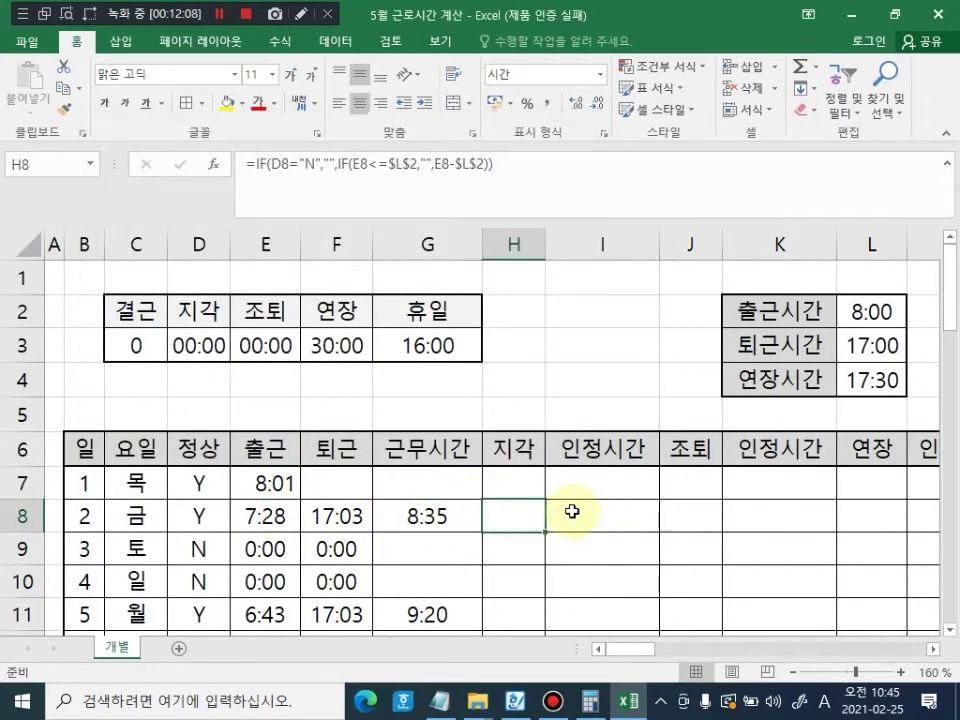
{"action": "left_click", "coordinate": [264, 485]}
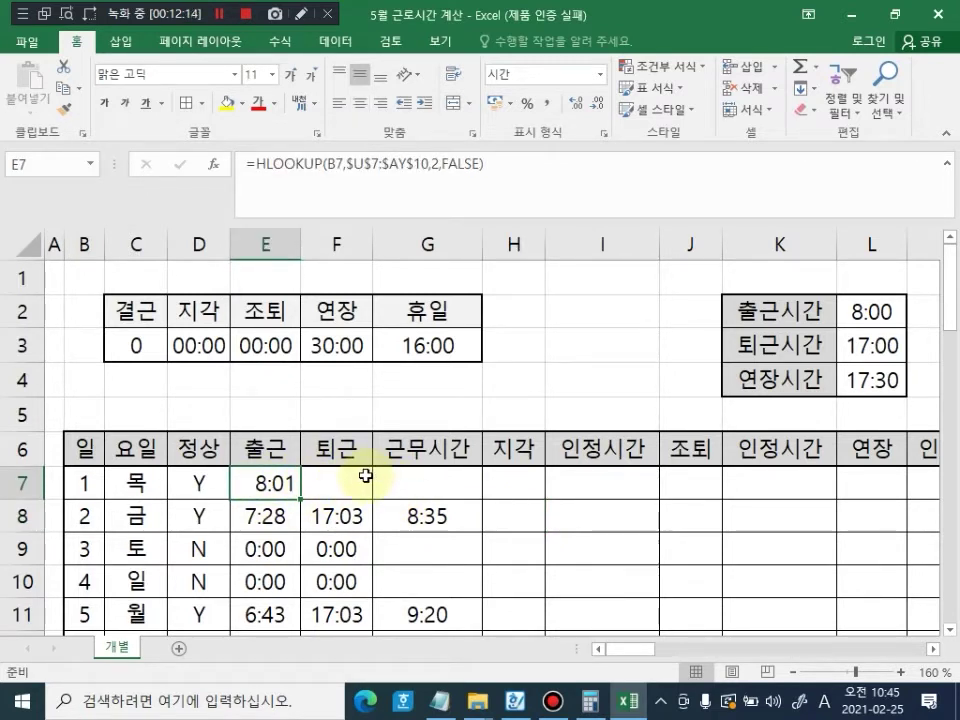
{"action": "double_click", "coordinate": [264, 488]}
{"action": "left_click_drag", "start_coordinate": [603, 482], "coordinate": [193, 439]}
{"action": "key", "text": "ctrl+c"}
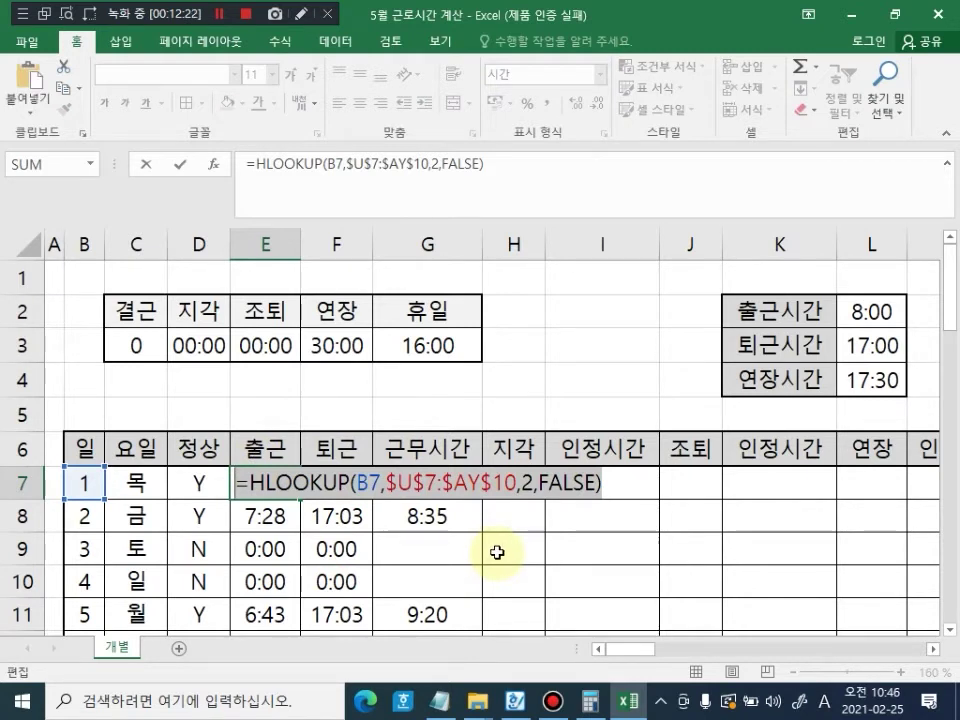
{"action": "key", "text": "ctrl+Return"}
Step: Paste the formula into F7 of the 퇴근 column and set its row index to 3, giving =HLOOKUP(B7,$U$7:$AY$10,3,FALSE)
{"action": "double_click", "coordinate": [327, 482]}
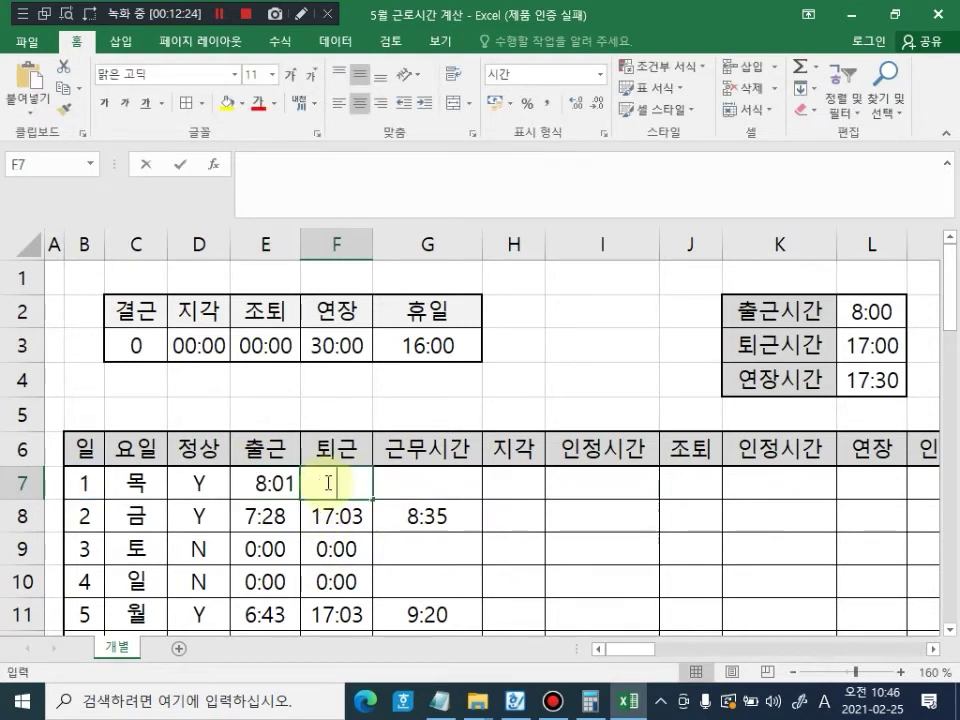
{"action": "key", "text": "ctrl+v"}
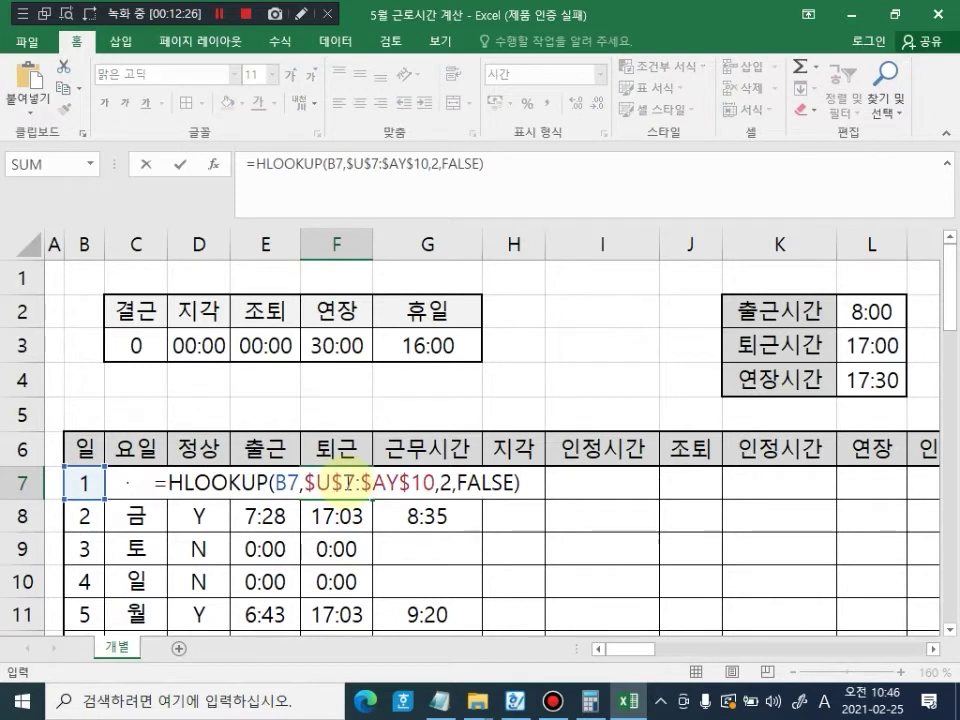
{"action": "left_click", "coordinate": [449, 484]}
{"action": "key", "text": "BackSpace"}
{"action": "type", "text": "3"}
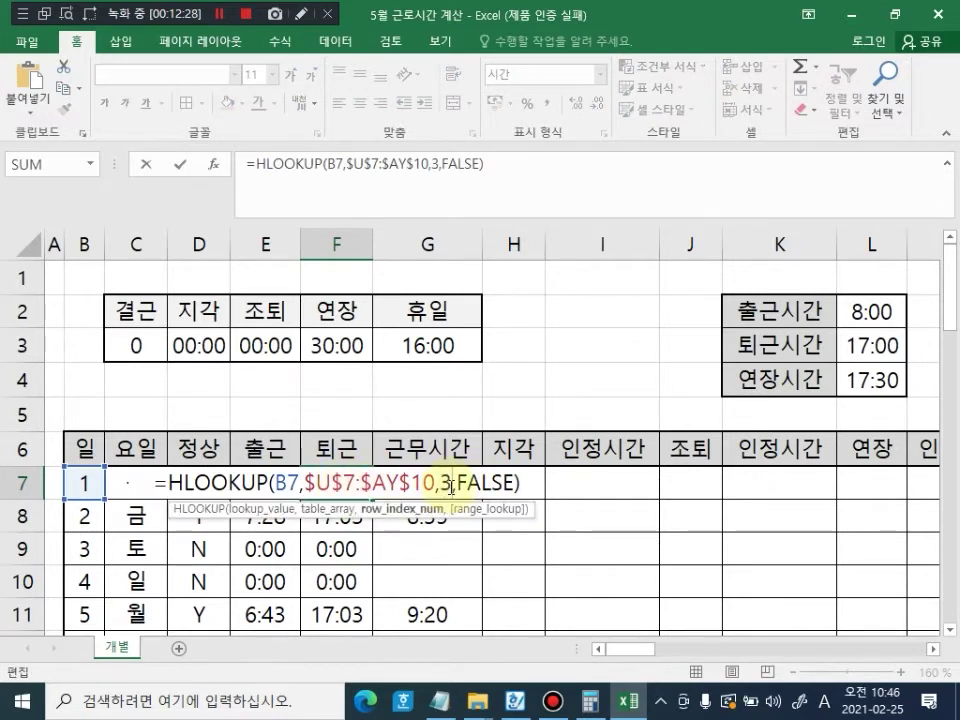
{"action": "key", "text": "Return"}
Step: Reopen the F7 formula to review its row index argument, and close it without changes
{"action": "double_click", "coordinate": [355, 486]}
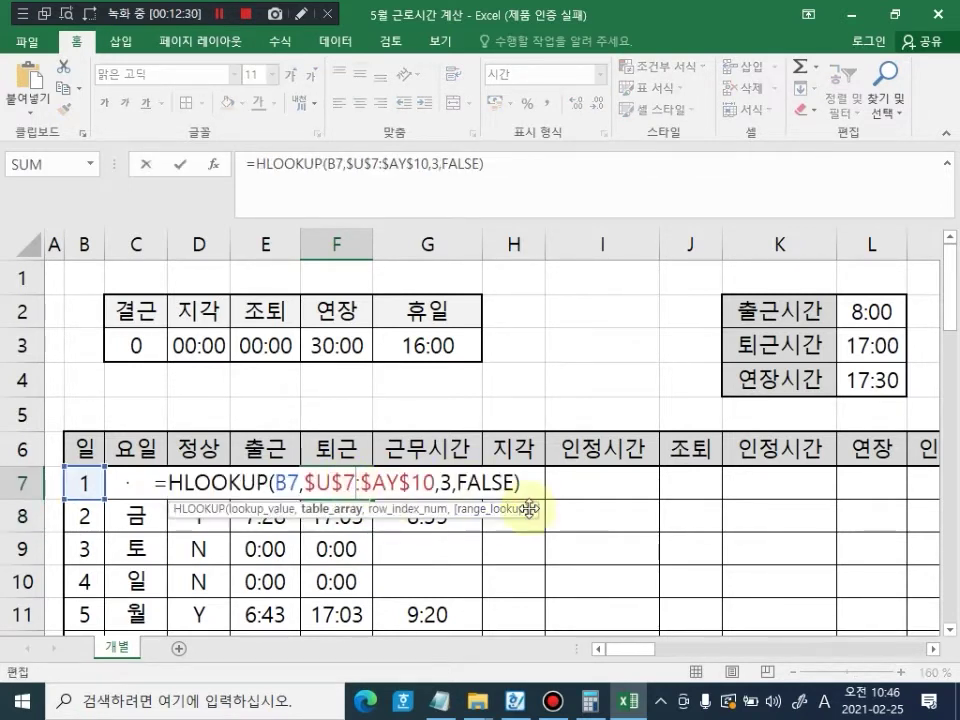
{"action": "key", "text": "ctrl+alt+d"}
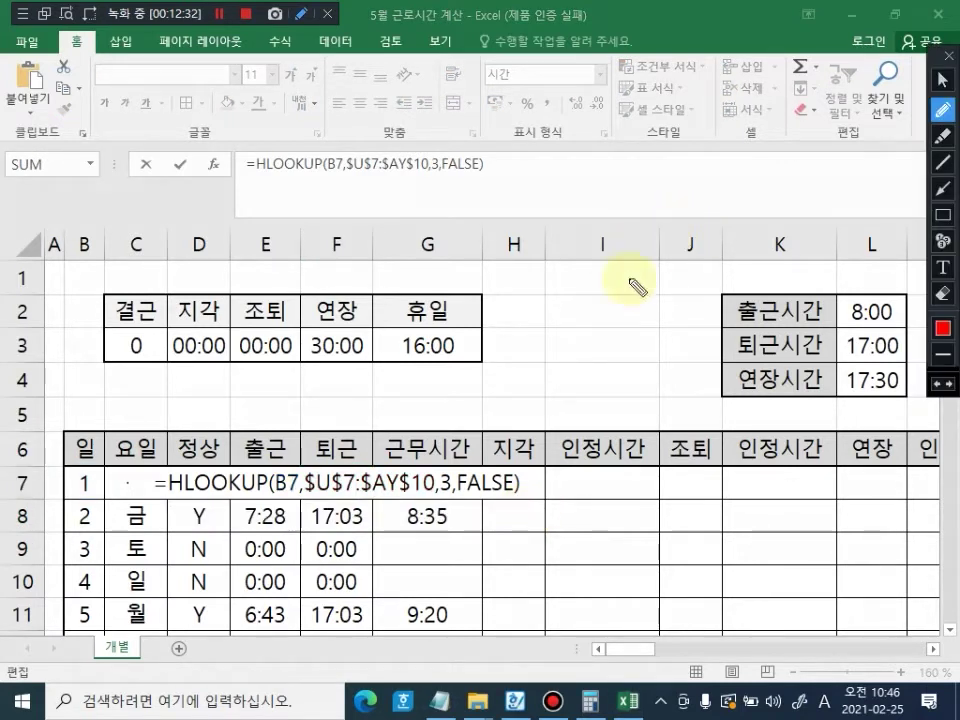
{"action": "mouse_move", "coordinate": [456, 404]}
{"action": "left_mouse_down"}
{"action": "mouse_move", "coordinate": [449, 467]}
{"action": "mouse_move", "coordinate": [481, 405]}
{"action": "left_mouse_up"}
{"action": "left_click_drag", "start_coordinate": [488, 401], "coordinate": [536, 407]}
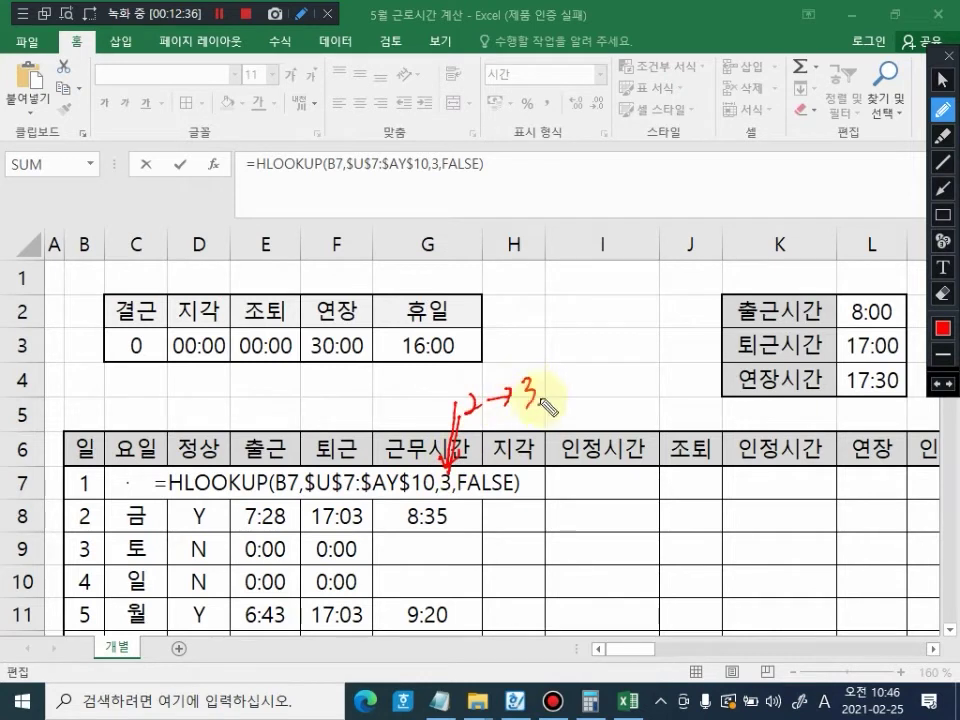
{"action": "left_click", "coordinate": [542, 405]}
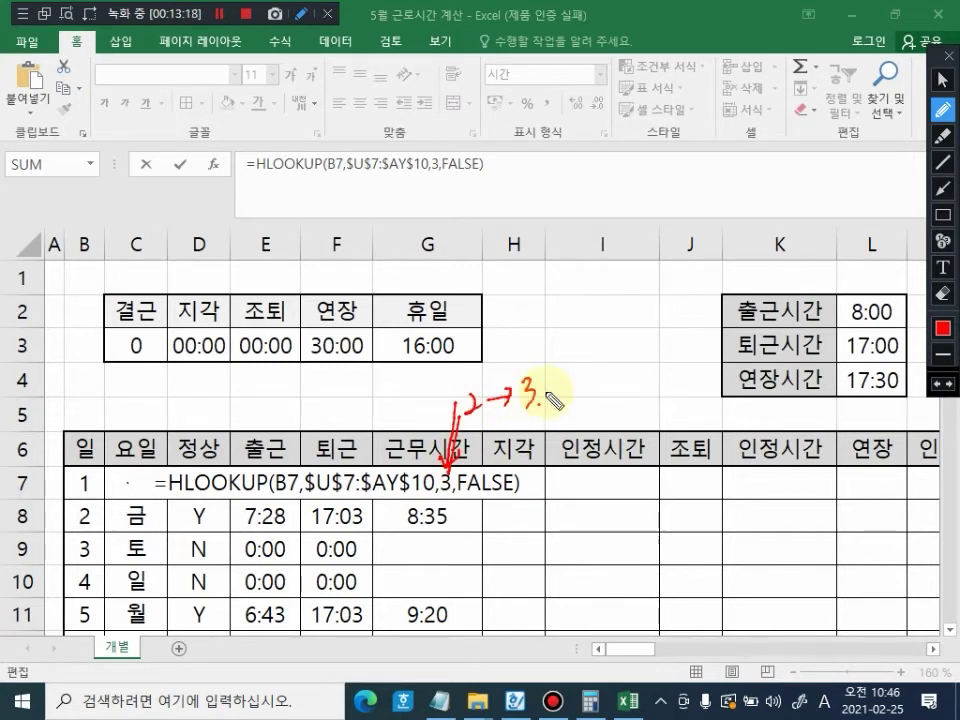
{"action": "key", "text": "Escape"}
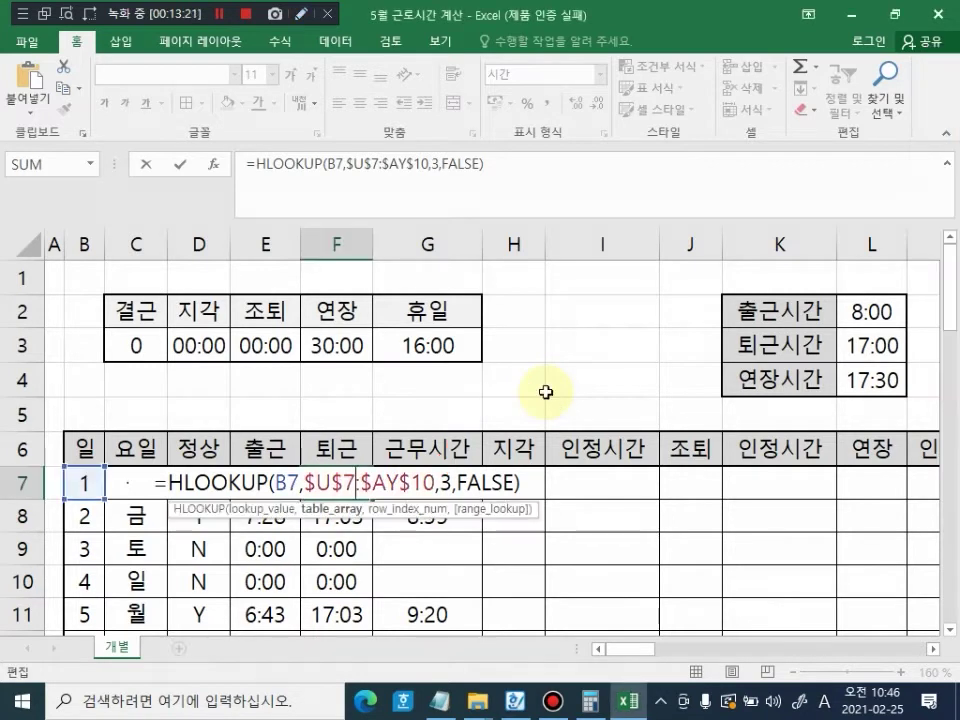
{"action": "key", "text": "Return"}
Step: Check row 10 of the attendance table, paste the copied HLOOKUP into G7 of the 근무시간 column, and set its row index to 4
{"action": "left_click", "coordinate": [418, 485]}
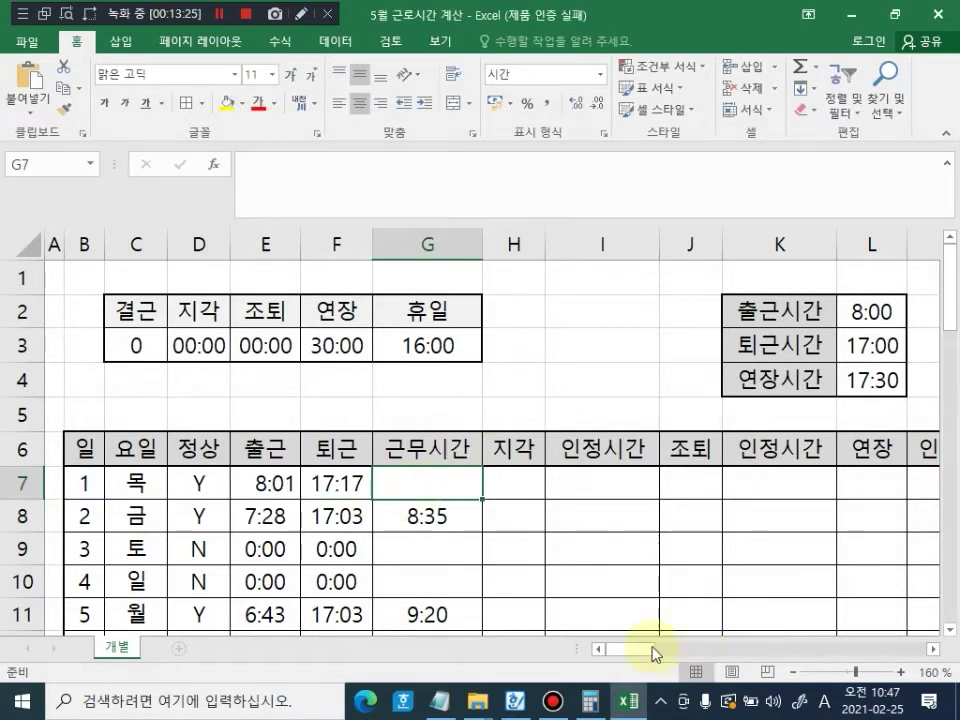
{"action": "left_click_drag", "start_coordinate": [656, 651], "coordinate": [718, 632]}
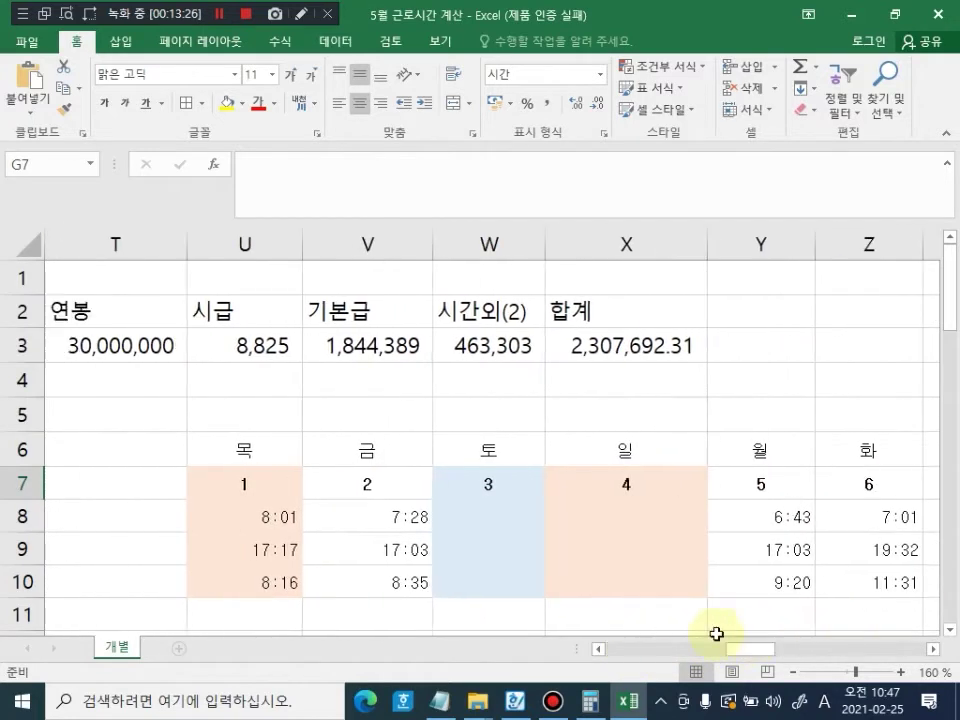
{"action": "left_click", "coordinate": [396, 583]}
{"action": "left_click", "coordinate": [270, 592]}
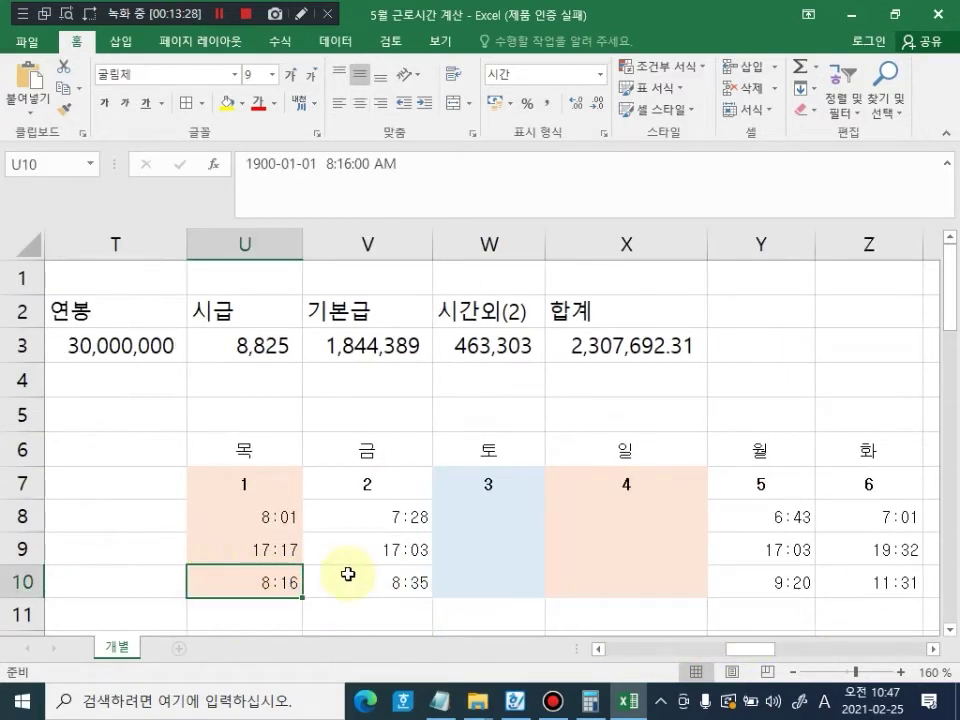
{"action": "left_click_drag", "start_coordinate": [741, 656], "coordinate": [566, 647]}
{"action": "left_click", "coordinate": [468, 490]}
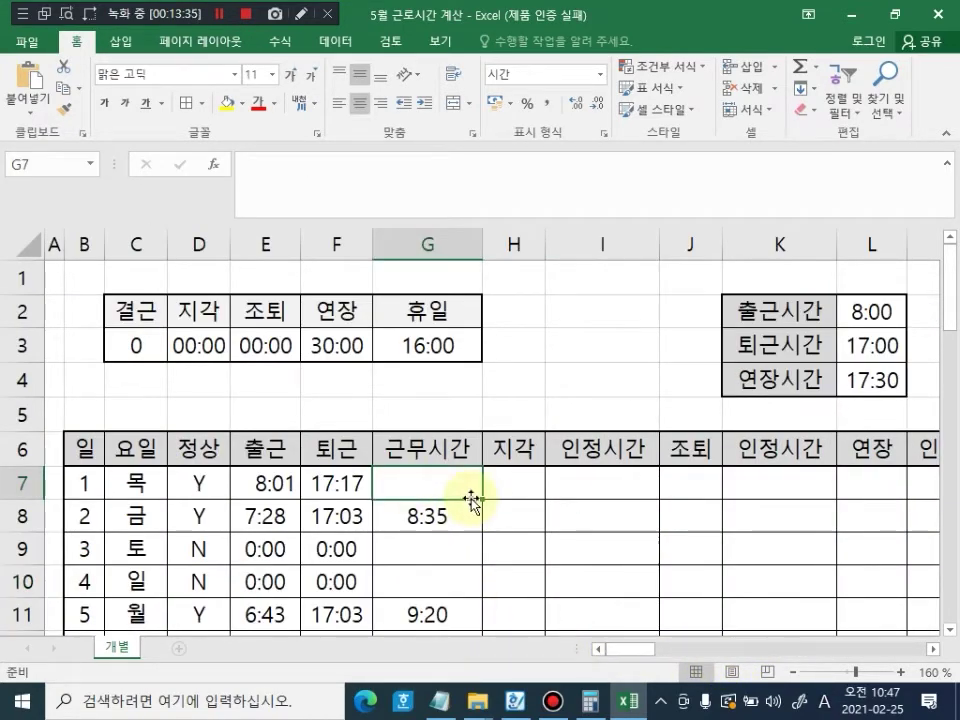
{"action": "double_click", "coordinate": [400, 490]}
{"action": "key", "text": "ctrl+v"}
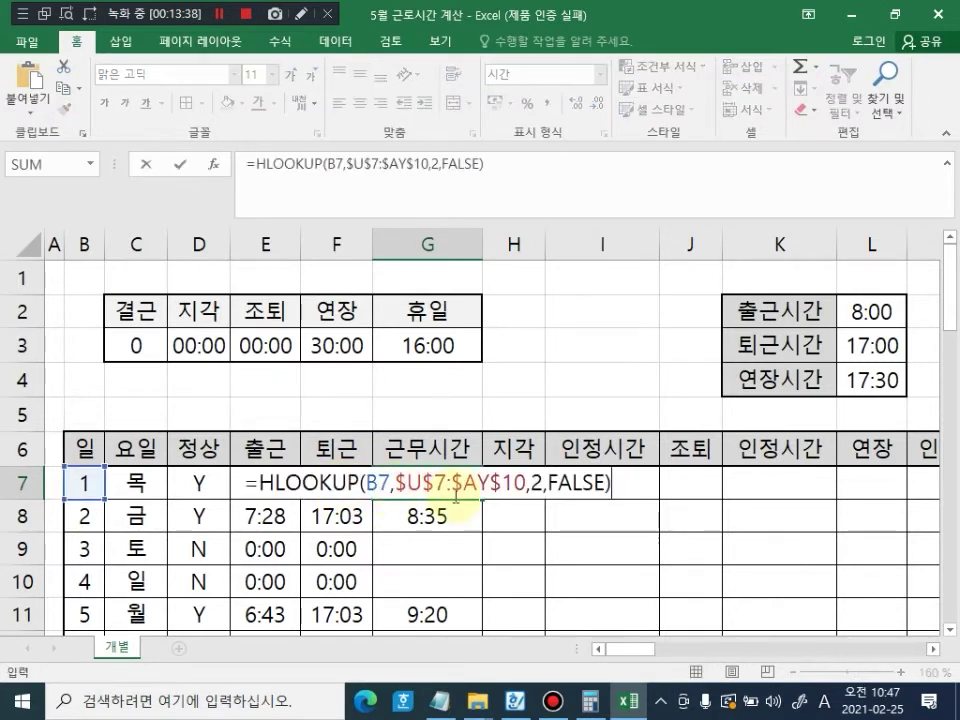
{"action": "left_click", "coordinate": [543, 484]}
{"action": "key", "text": "BackSpace"}
{"action": "type", "text": "4"}
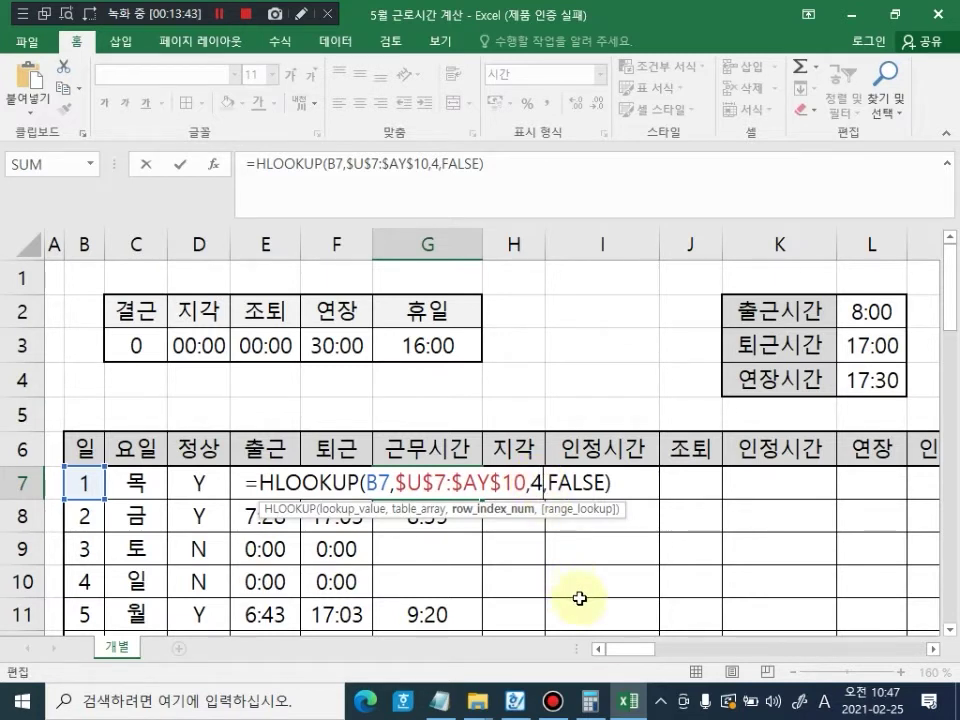
{"action": "key", "text": "Return"}
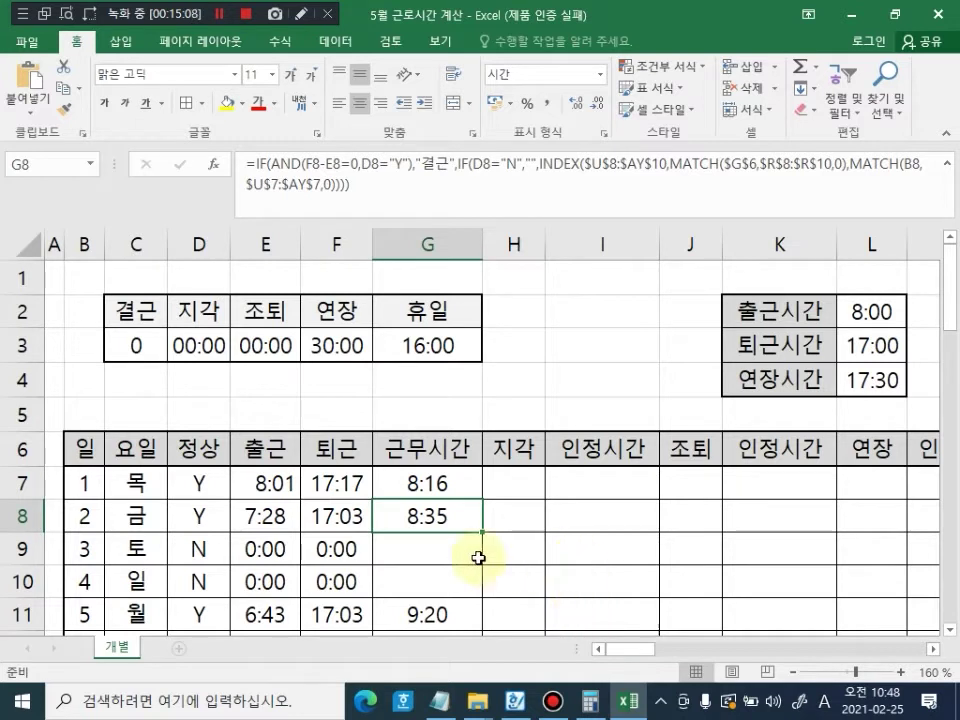
Step: Examine the reference times in L2:L4 and the 지각 and 인정시간 cells H7 and I7
{"action": "left_click", "coordinate": [467, 478]}
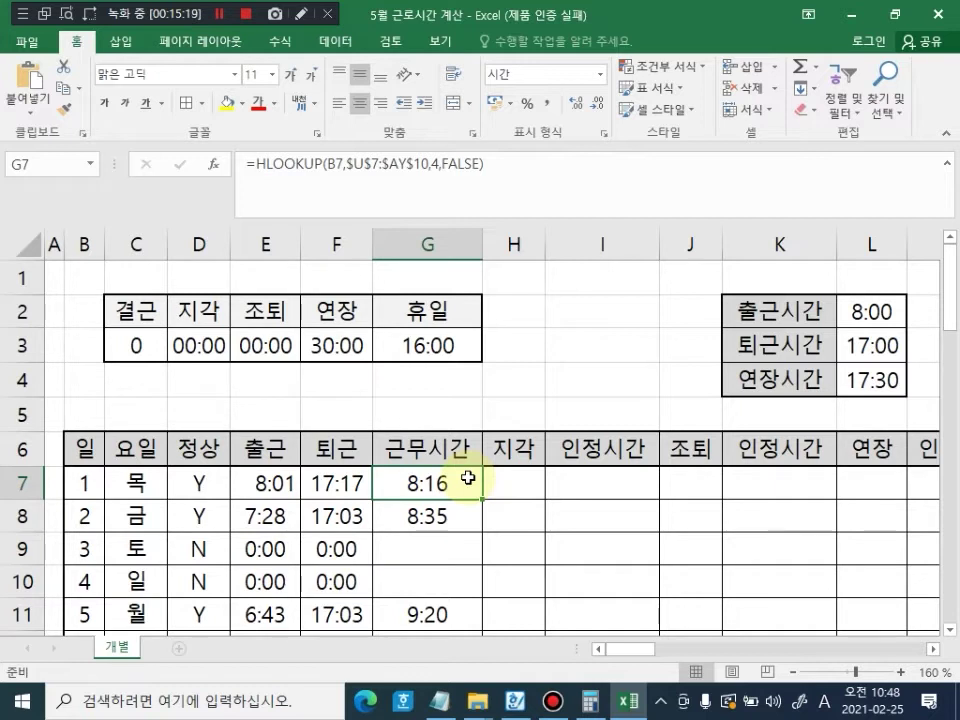
{"action": "left_click", "coordinate": [873, 320]}
{"action": "left_click", "coordinate": [868, 346]}
{"action": "left_click", "coordinate": [875, 381]}
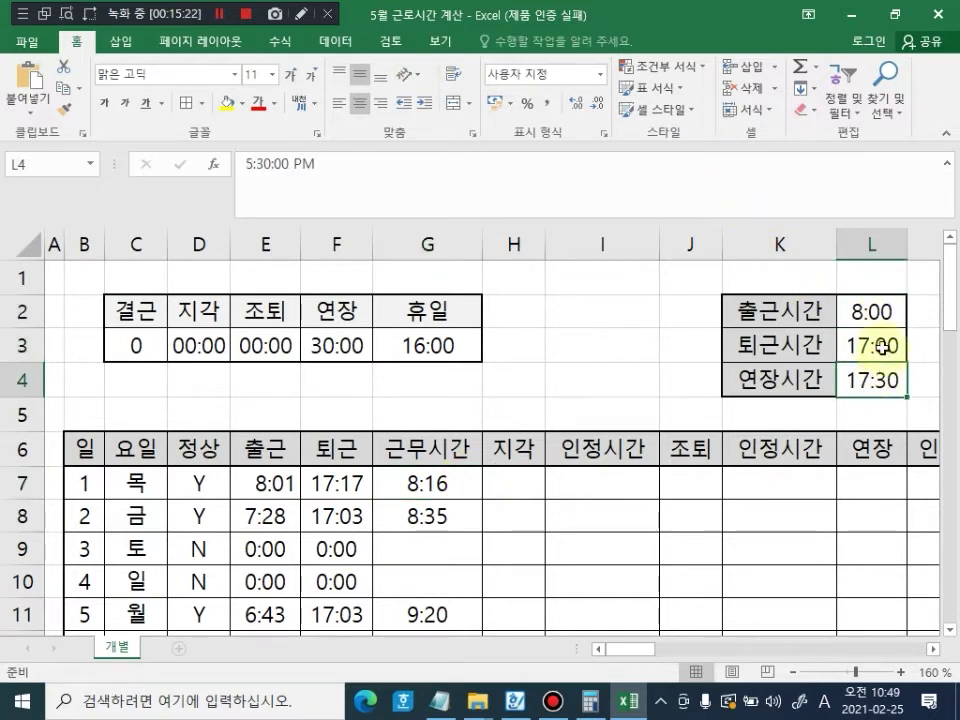
{"action": "left_click", "coordinate": [876, 347]}
{"action": "left_click", "coordinate": [877, 313]}
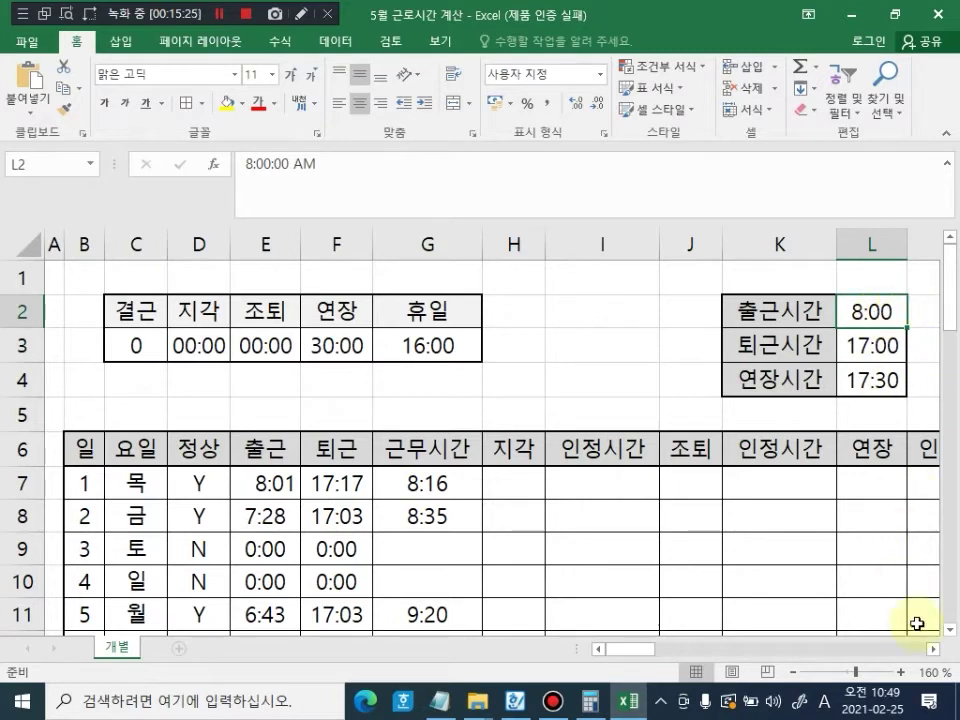
{"action": "left_click", "coordinate": [932, 650]}
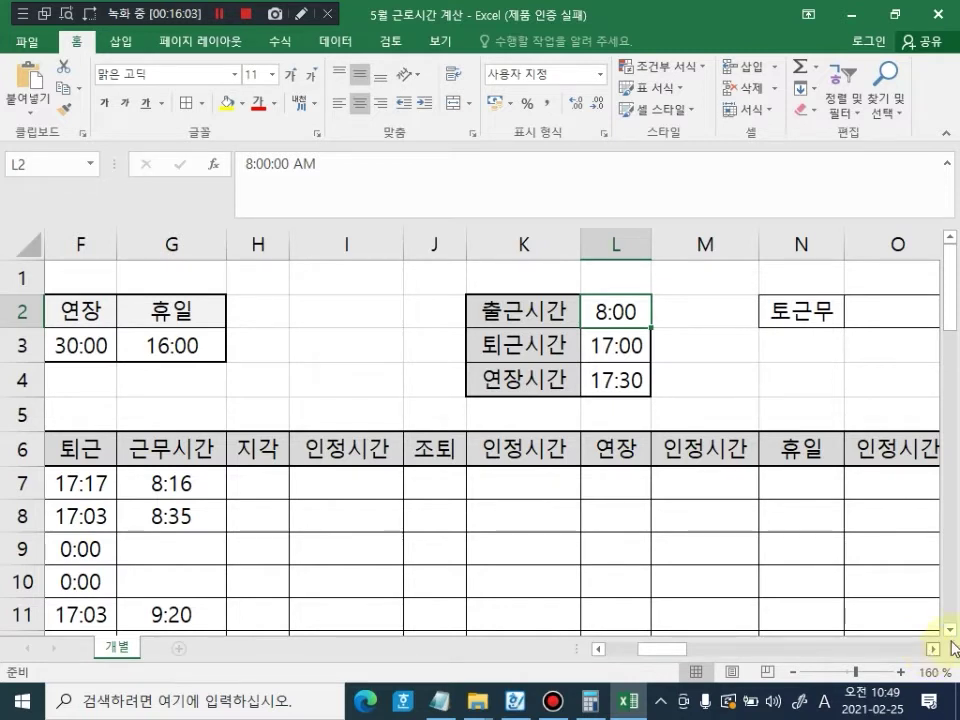
{"action": "left_click", "coordinate": [256, 484]}
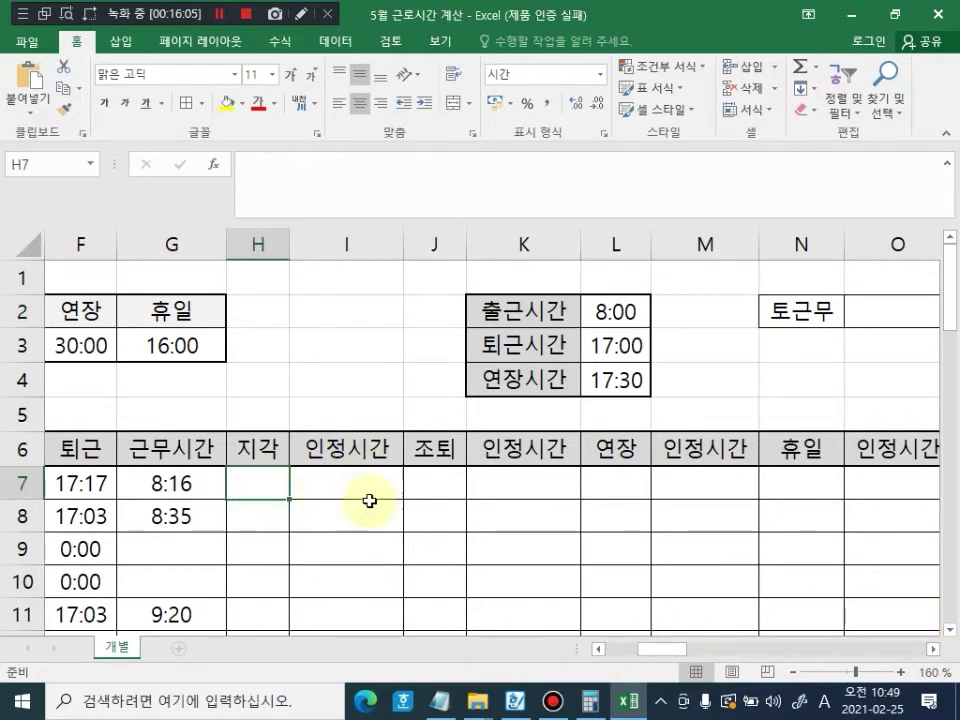
{"action": "left_click", "coordinate": [335, 484]}
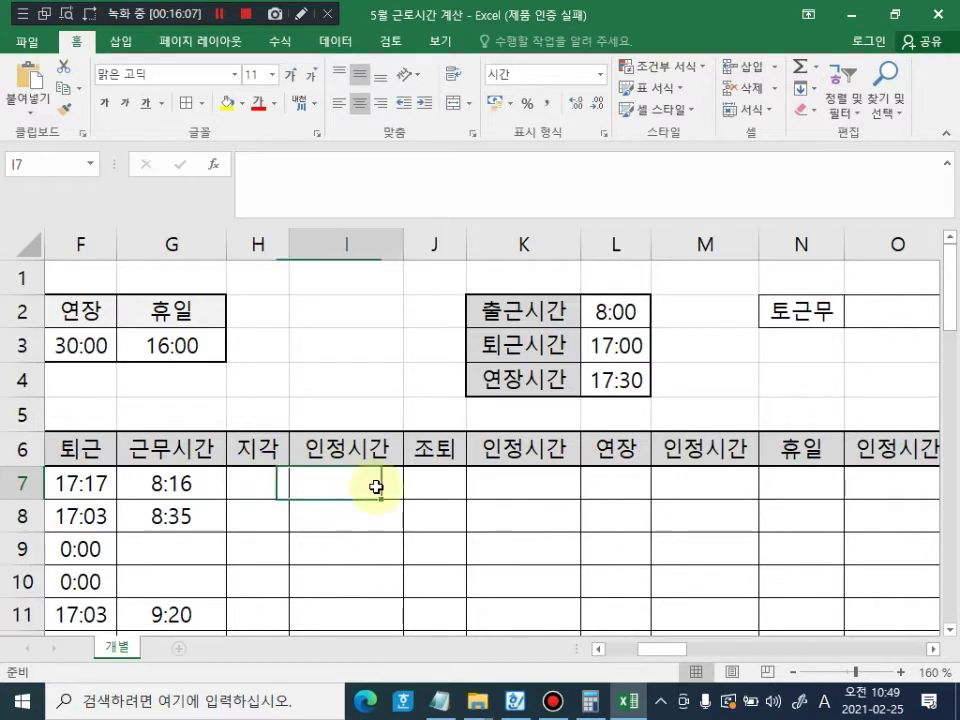
{"action": "left_click", "coordinate": [251, 484]}
{"action": "left_click", "coordinate": [337, 485]}
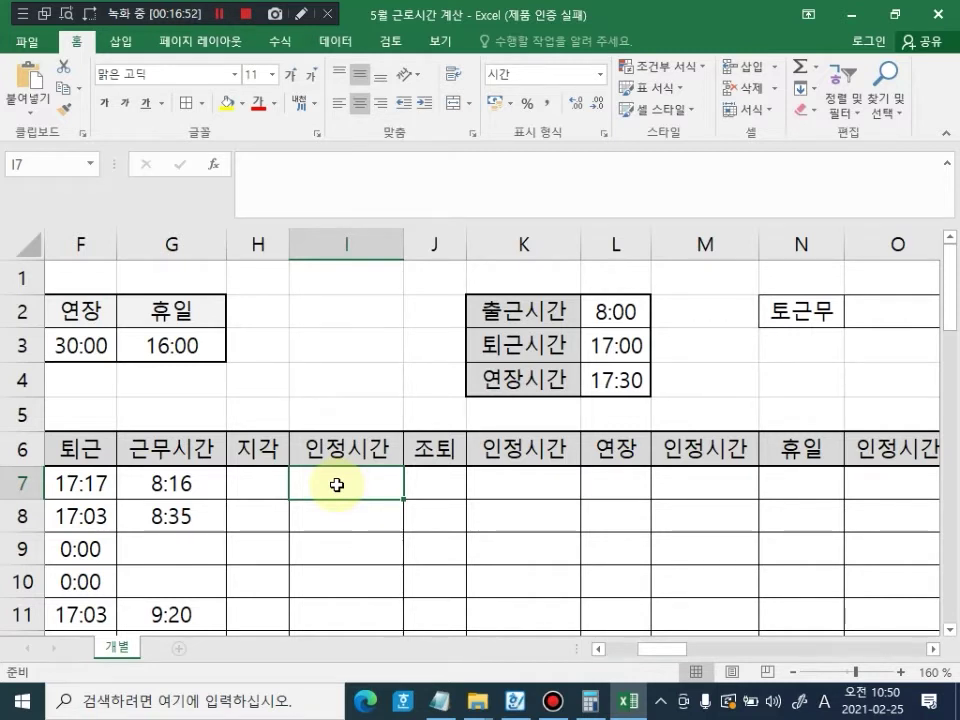
{"action": "left_click", "coordinate": [233, 483]}
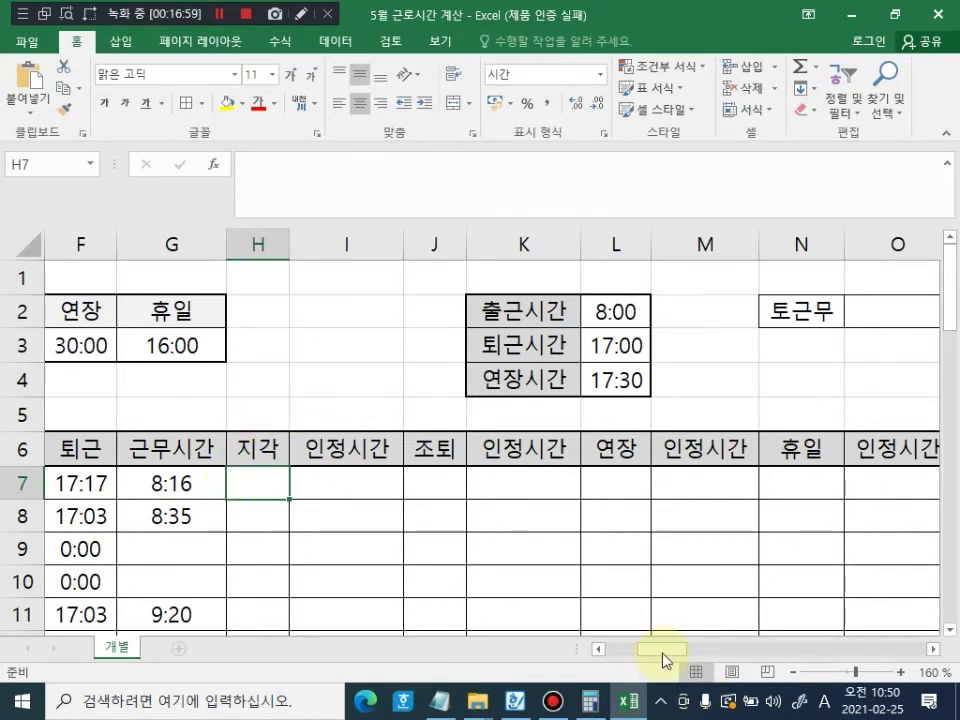
{"action": "left_click_drag", "start_coordinate": [666, 649], "coordinate": [618, 651]}
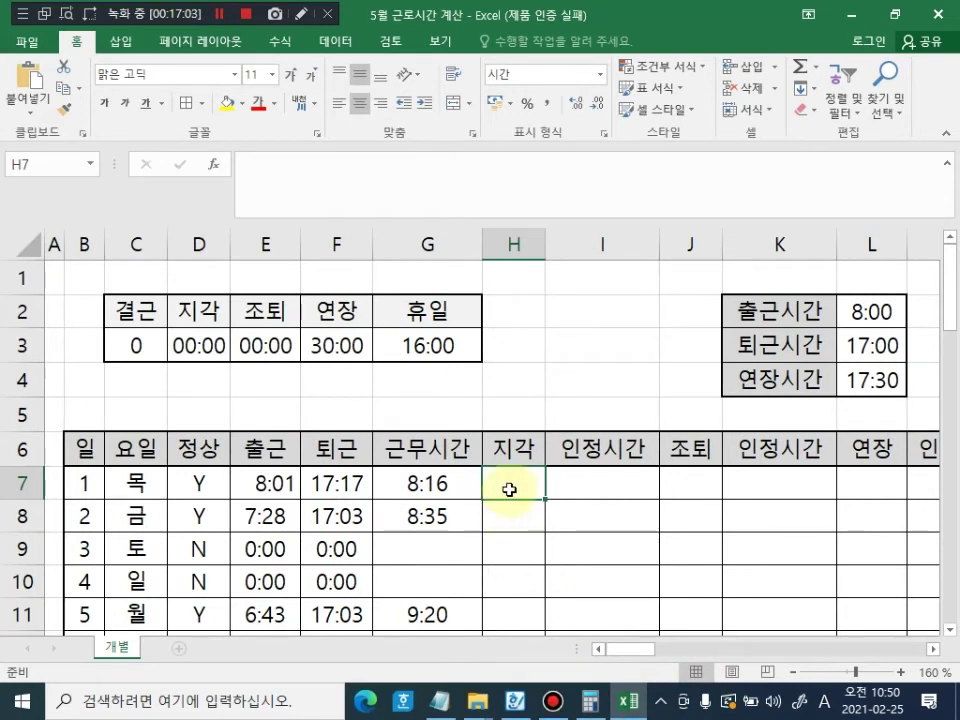
Step: Compare the day-1 출근 time in E7 with the reference 출근시간 in L2
{"action": "left_click", "coordinate": [882, 308]}
{"action": "left_click", "coordinate": [266, 472]}
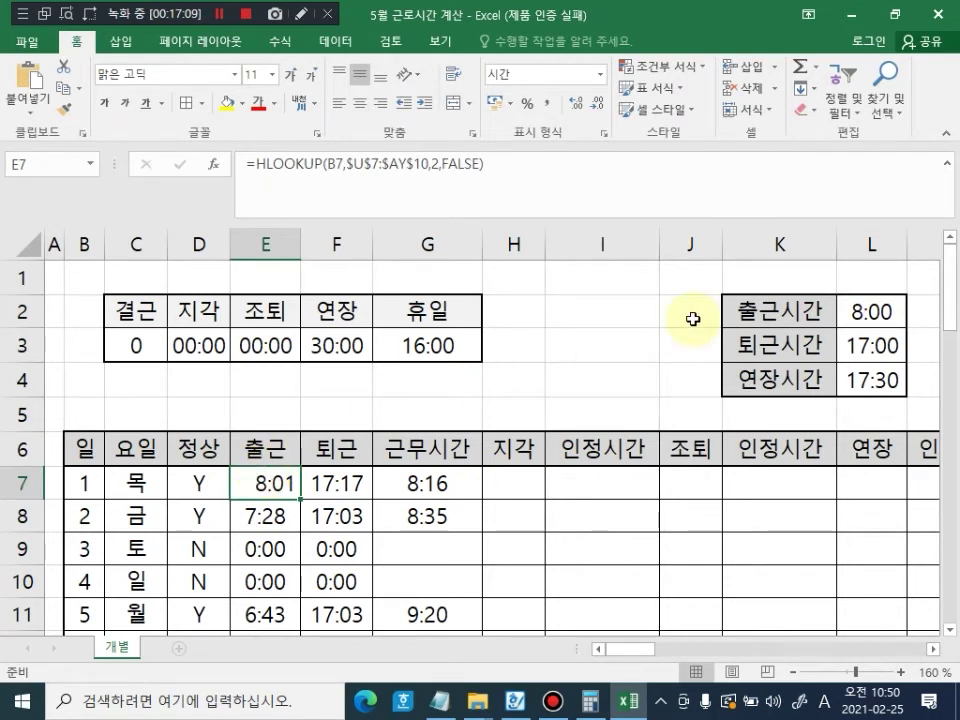
{"action": "key", "text": "ctrl+alt+d"}
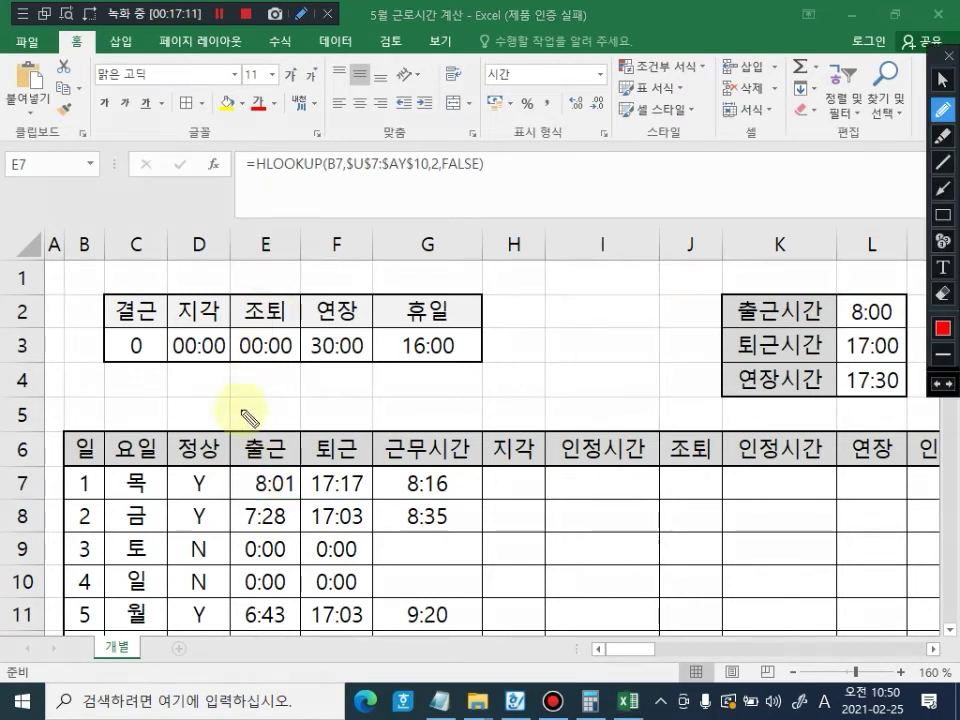
{"action": "mouse_move", "coordinate": [255, 505]}
{"action": "left_mouse_down"}
{"action": "mouse_move", "coordinate": [253, 429]}
{"action": "mouse_move", "coordinate": [313, 489]}
{"action": "left_mouse_up"}
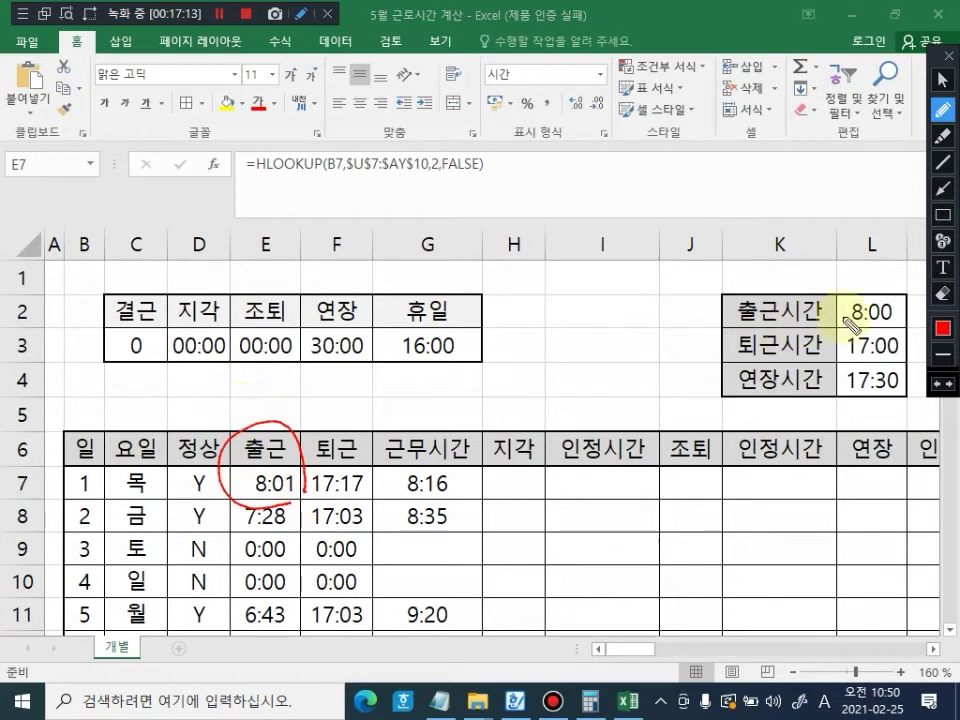
{"action": "mouse_move", "coordinate": [880, 290]}
{"action": "left_mouse_down"}
{"action": "mouse_move", "coordinate": [915, 288]}
{"action": "mouse_move", "coordinate": [902, 340]}
{"action": "left_mouse_up"}
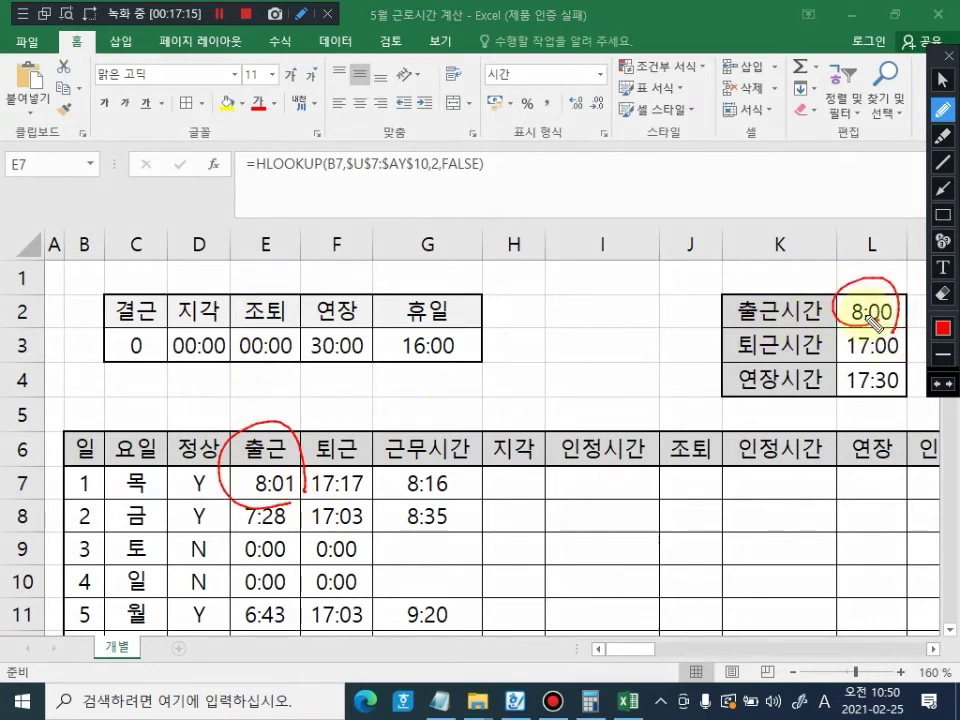
{"action": "mouse_move", "coordinate": [325, 405]}
{"action": "left_mouse_down"}
{"action": "mouse_move", "coordinate": [331, 427]}
{"action": "mouse_move", "coordinate": [720, 315]}
{"action": "mouse_move", "coordinate": [714, 332]}
{"action": "left_mouse_up"}
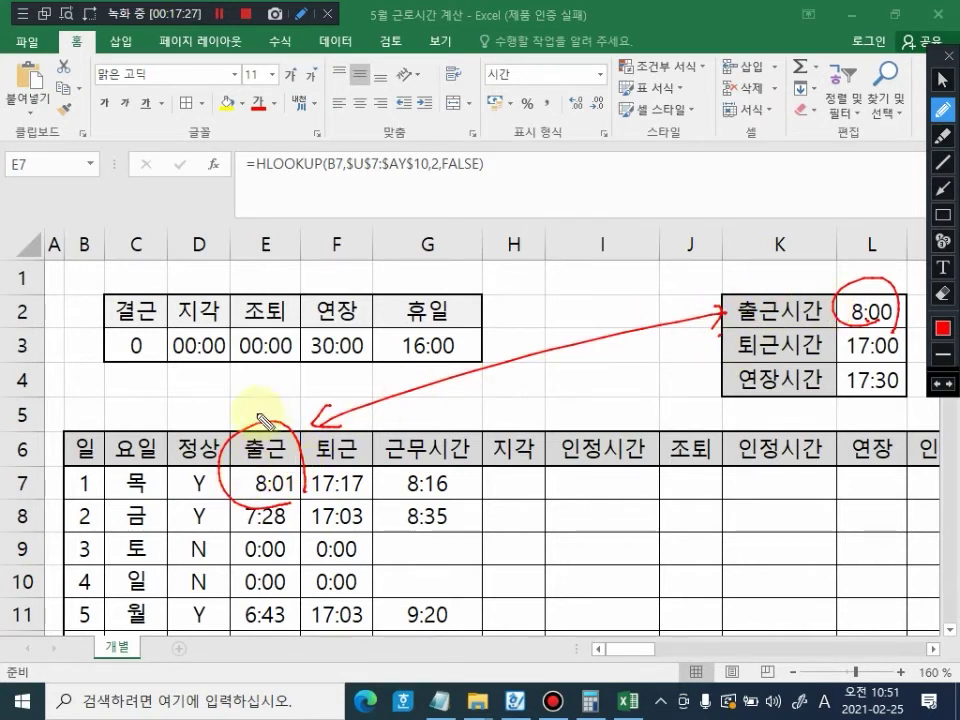
{"action": "left_click_drag", "start_coordinate": [260, 393], "coordinate": [262, 428]}
{"action": "key", "text": "Escape"}
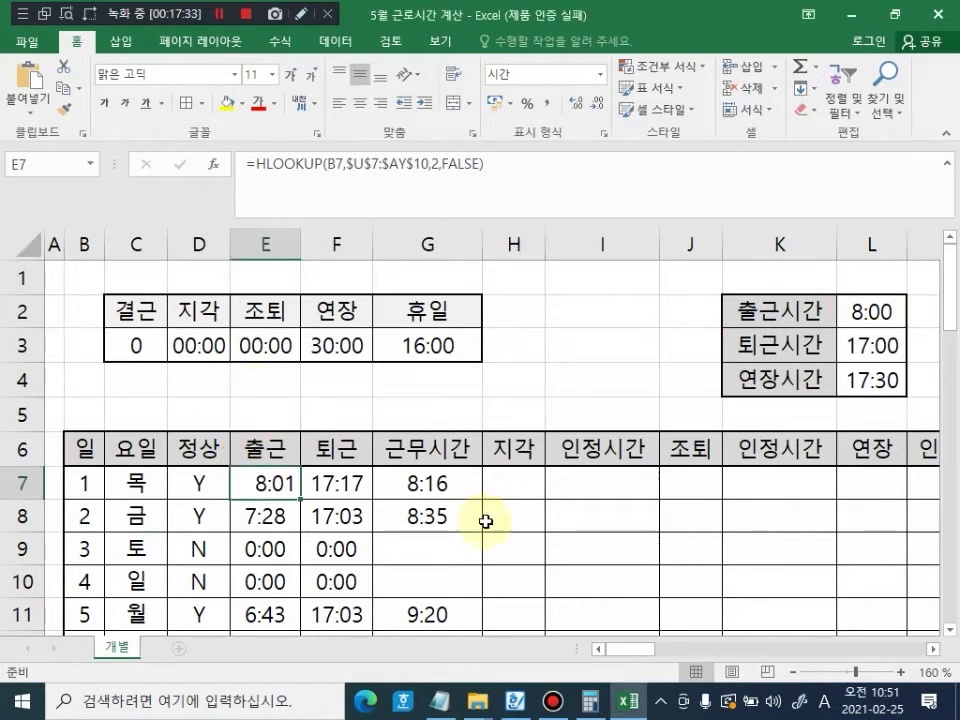
Step: Try calculating the 지각 time in H7 with =L2-E7
{"action": "left_click", "coordinate": [504, 478]}
{"action": "type", "text": "="}
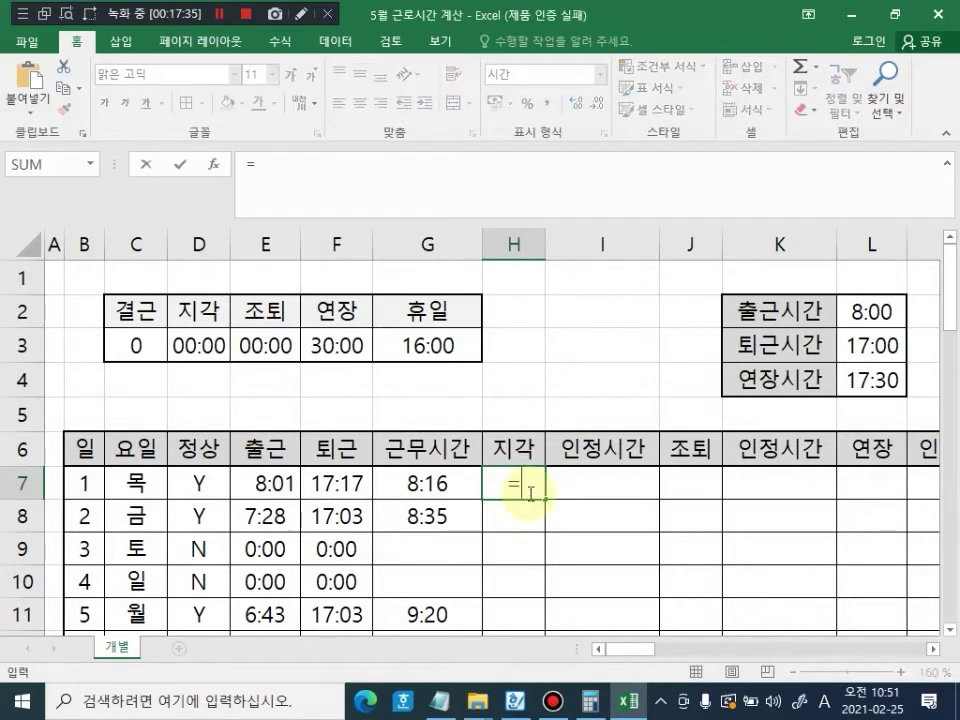
{"action": "left_click", "coordinate": [878, 311]}
{"action": "type", "text": "-"}
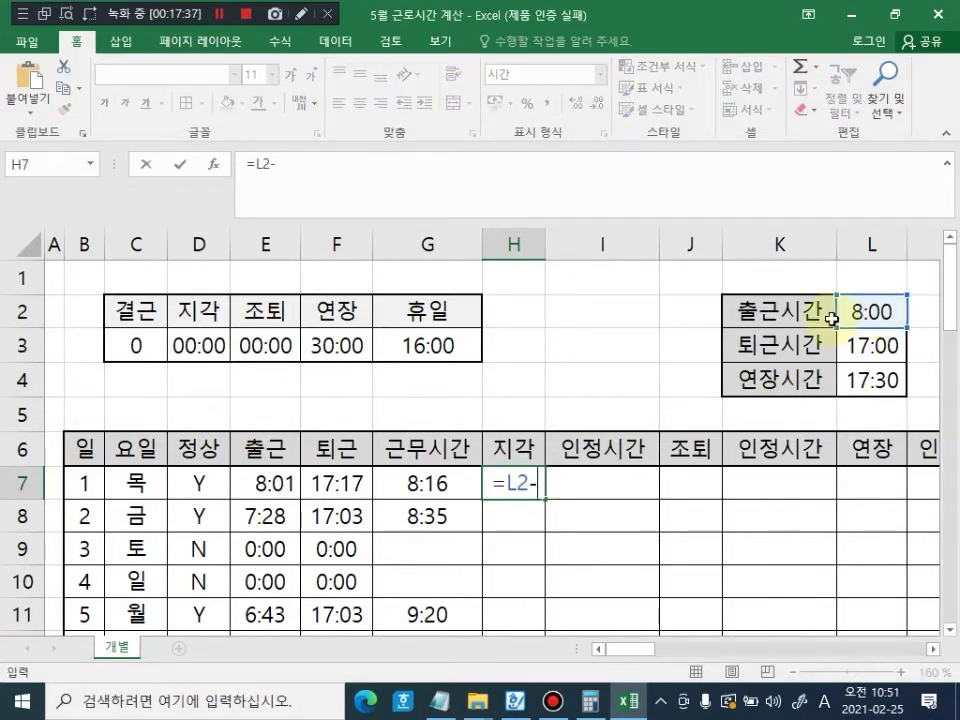
{"action": "left_click", "coordinate": [295, 486]}
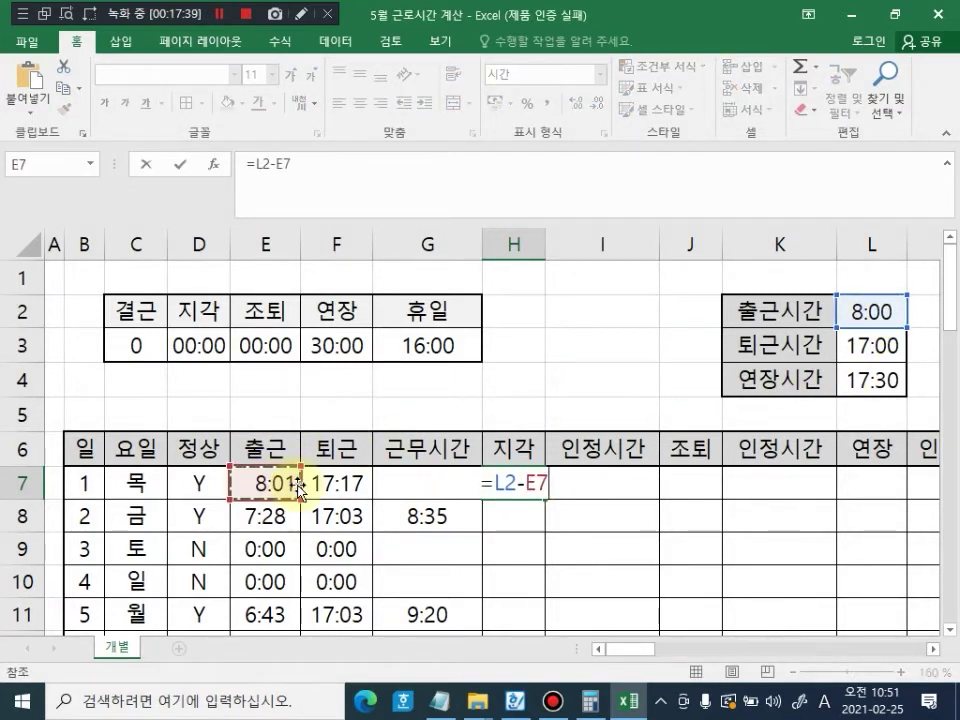
{"action": "key", "text": "Return"}
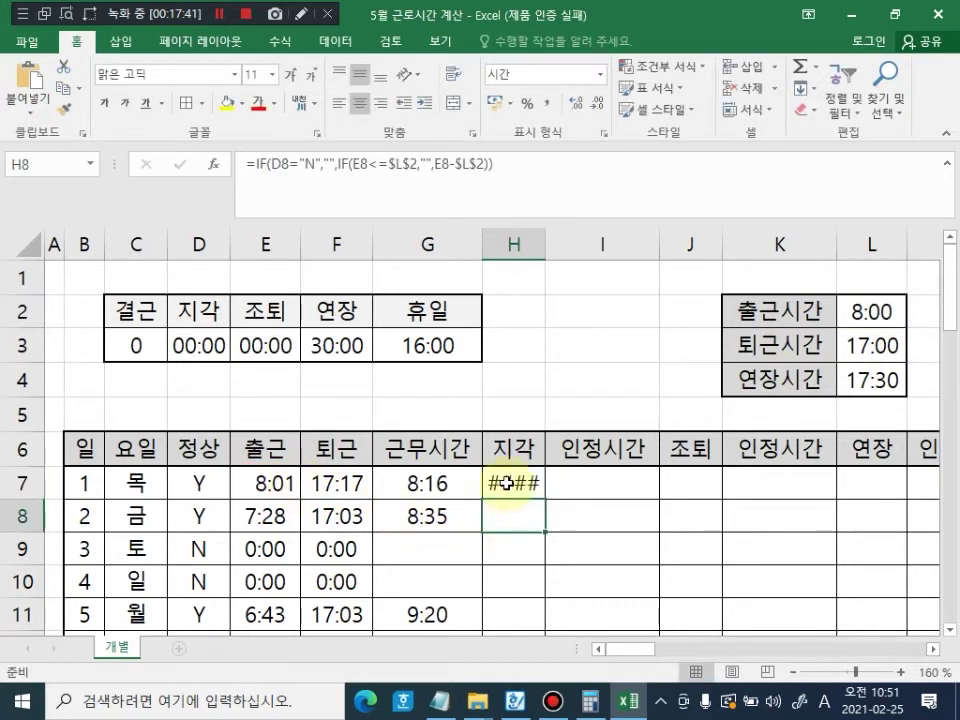
Step: Check the H7 result by temporarily widening column H, and clear the cell
{"action": "left_click", "coordinate": [507, 483]}
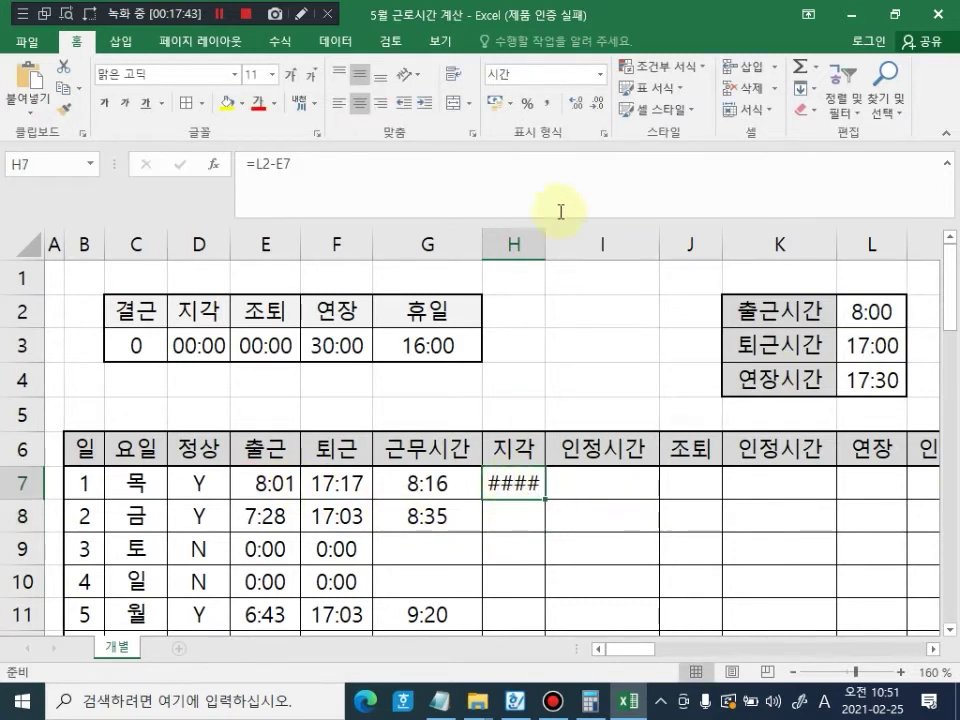
{"action": "left_click_drag", "start_coordinate": [546, 242], "coordinate": [897, 246]}
{"action": "mouse_move", "coordinate": [729, 484]}
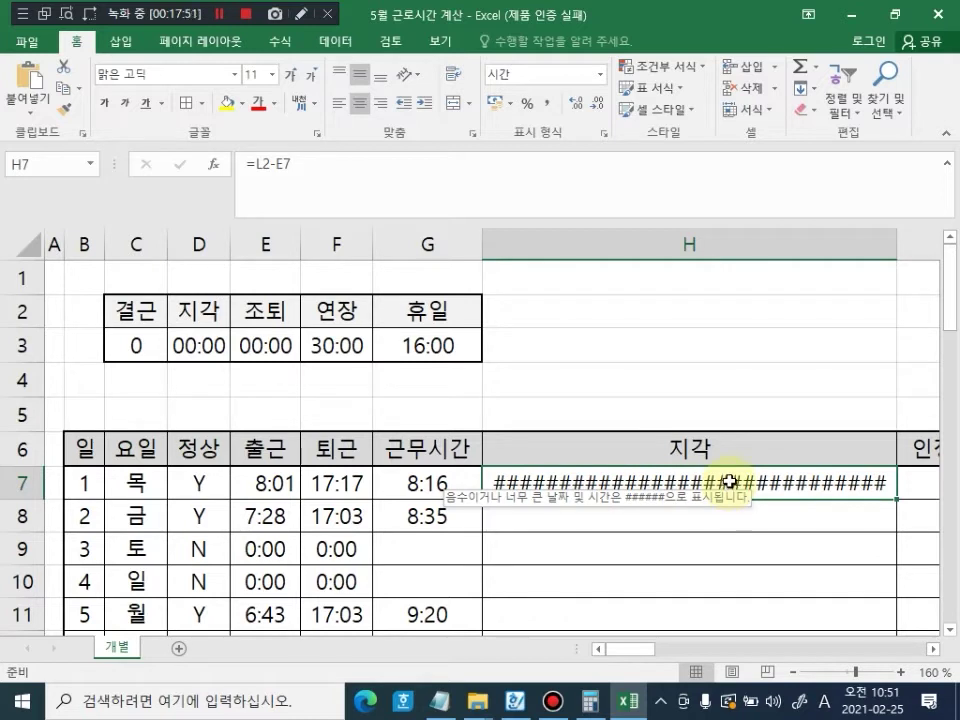
{"action": "left_click_drag", "start_coordinate": [889, 242], "coordinate": [560, 274]}
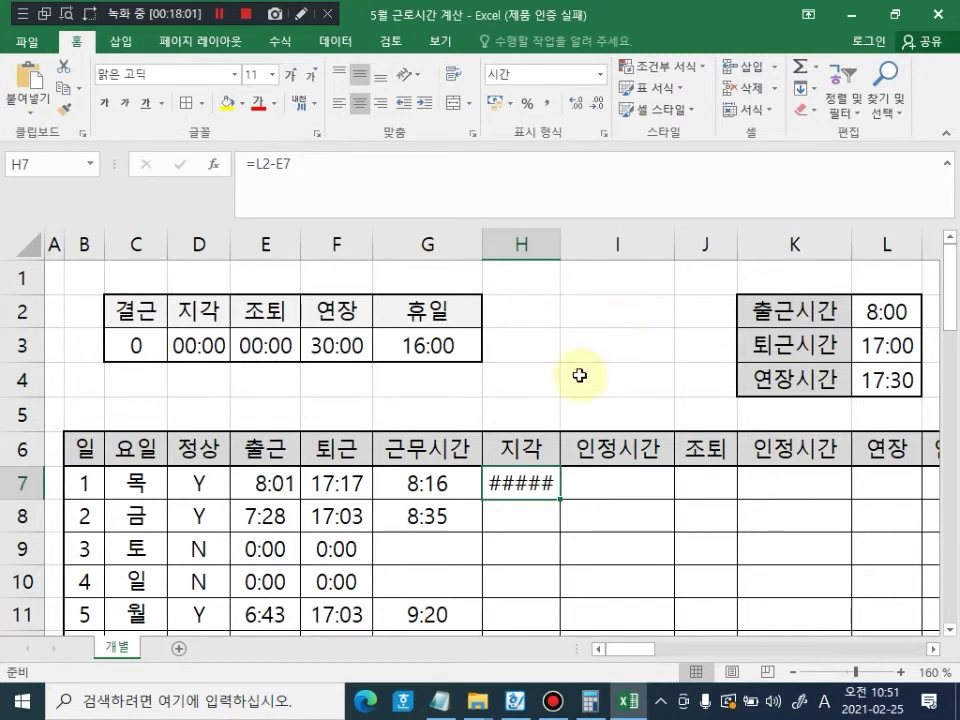
{"action": "key", "text": "Delete"}
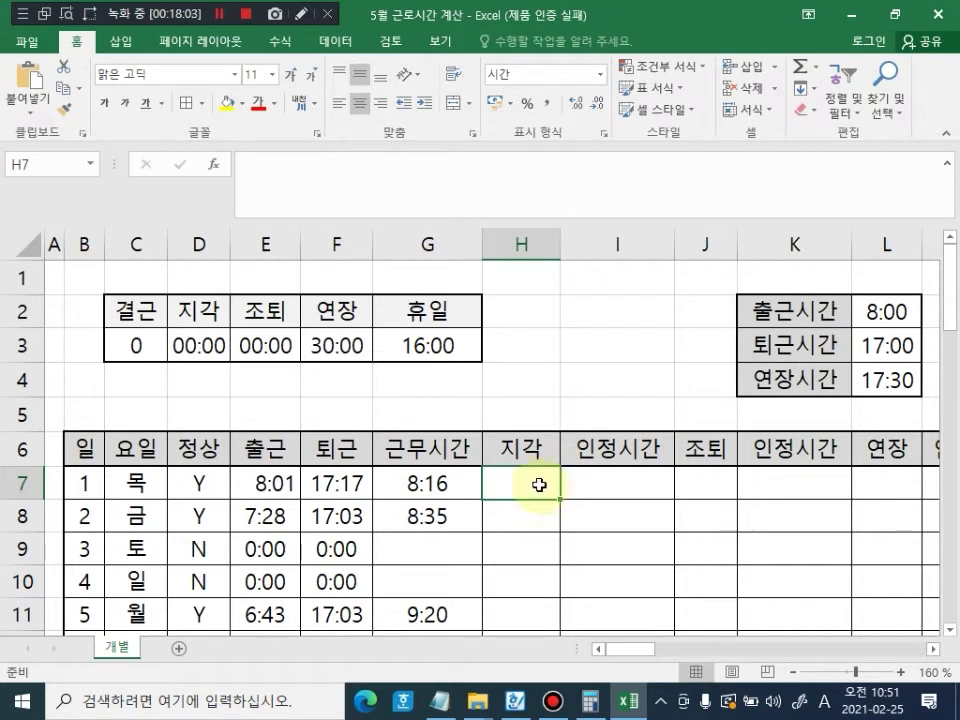
Step: Calculate the 지각 time in H7 with =E7-L2 and reselect the cell
{"action": "type", "text": "="}
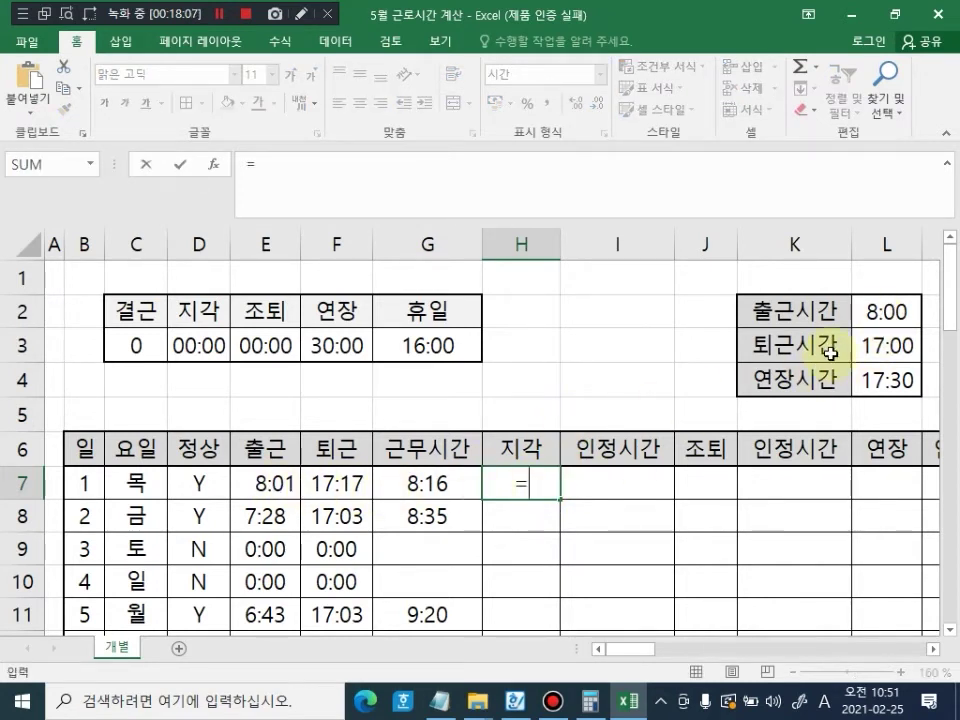
{"action": "left_click", "coordinate": [275, 490]}
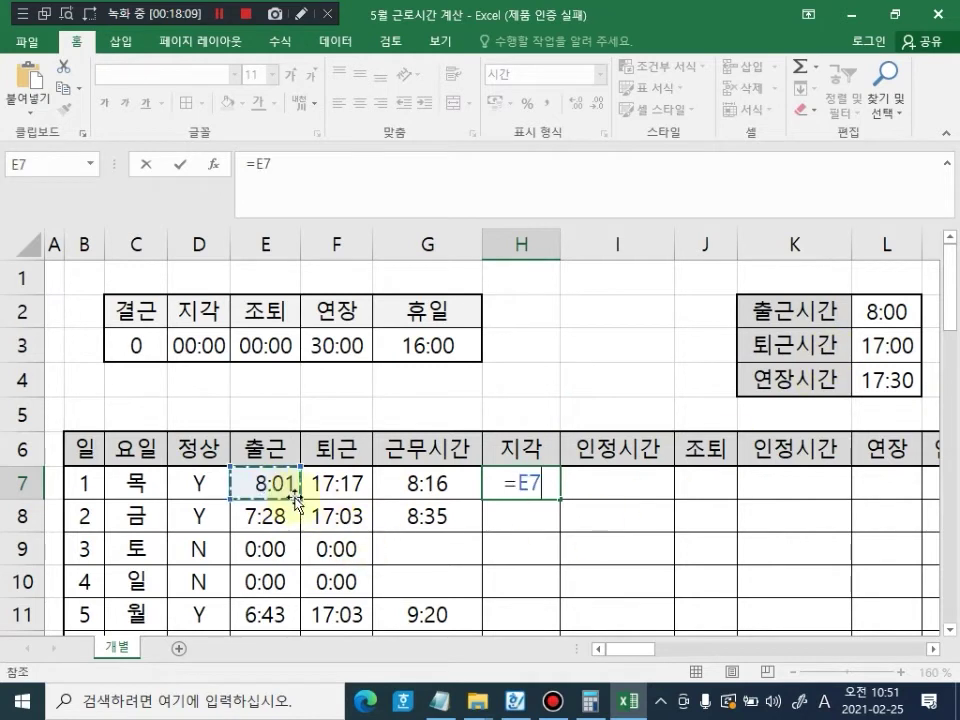
{"action": "type", "text": "-"}
{"action": "left_click", "coordinate": [880, 318]}
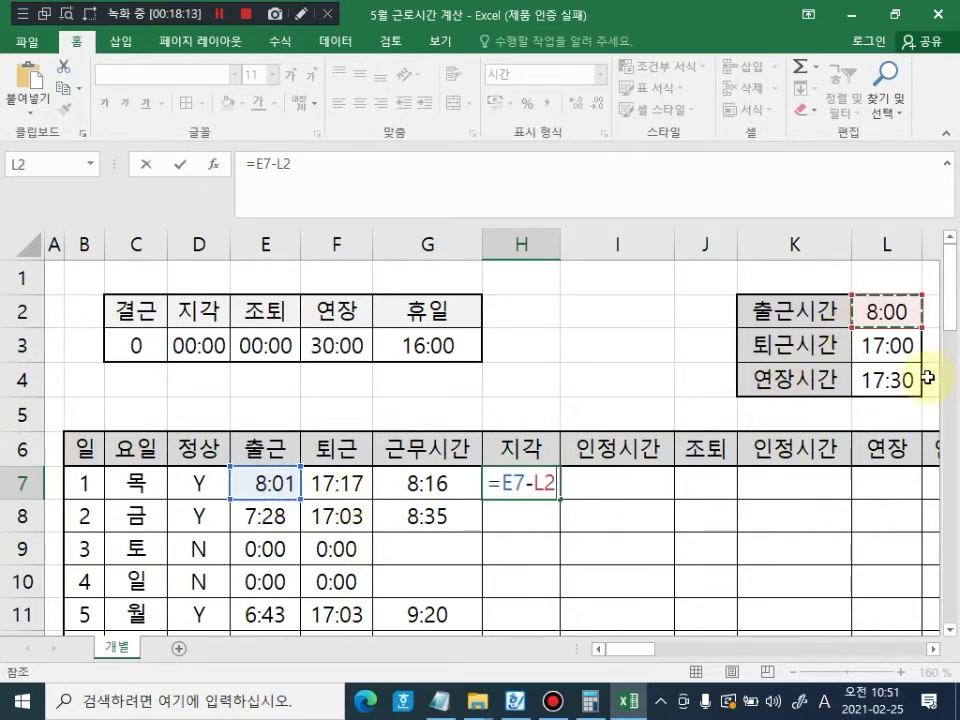
{"action": "key", "text": "ctrl+Return"}
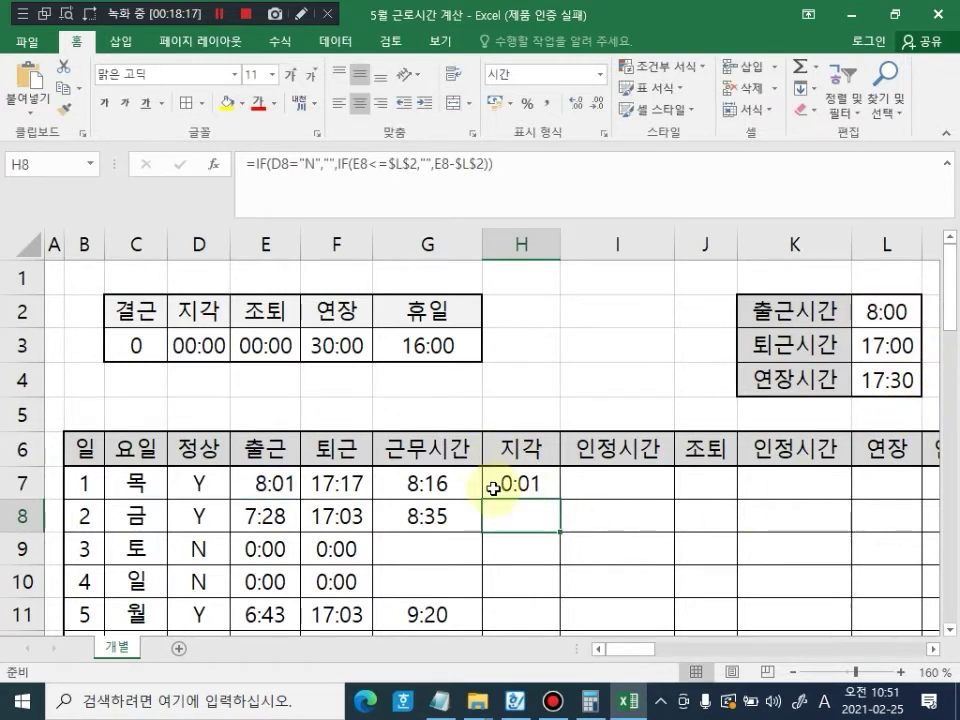
{"action": "left_click", "coordinate": [497, 485]}
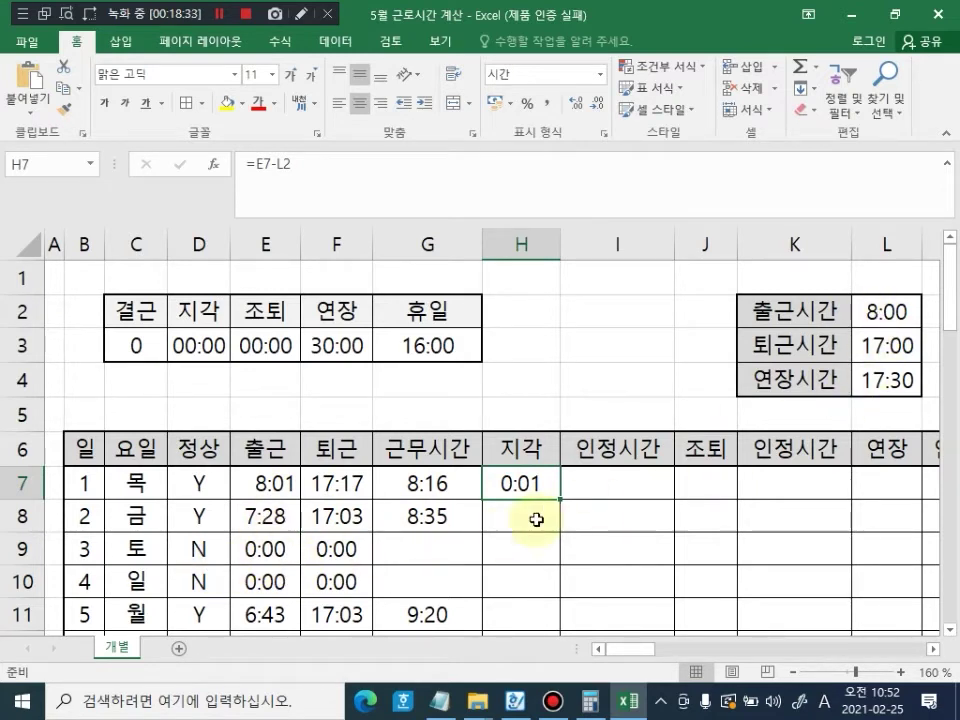
Step: Make the L2 reference in the H7 formula absolute ($L$2), fill the formula down to H10, and inspect H8
{"action": "double_click", "coordinate": [532, 487]}
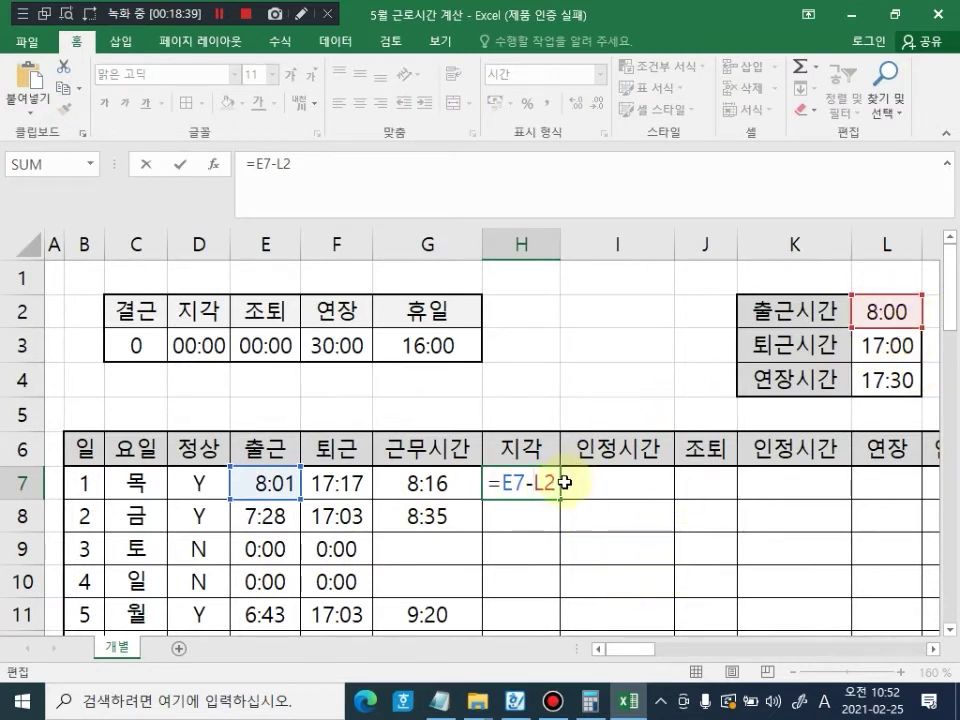
{"action": "key", "text": "F4"}
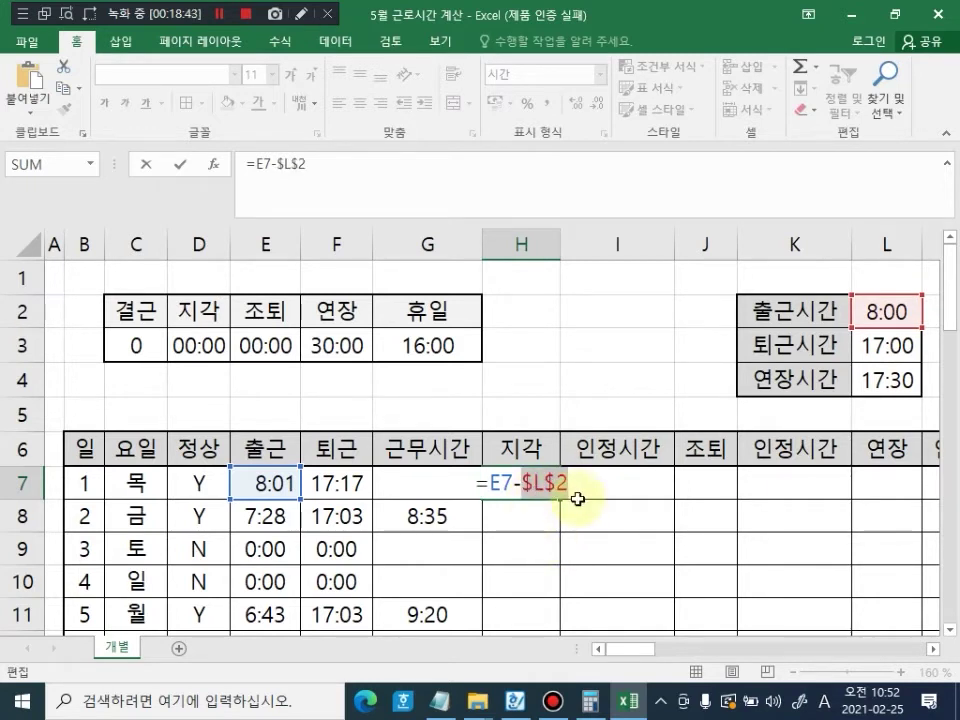
{"action": "key", "text": "Return"}
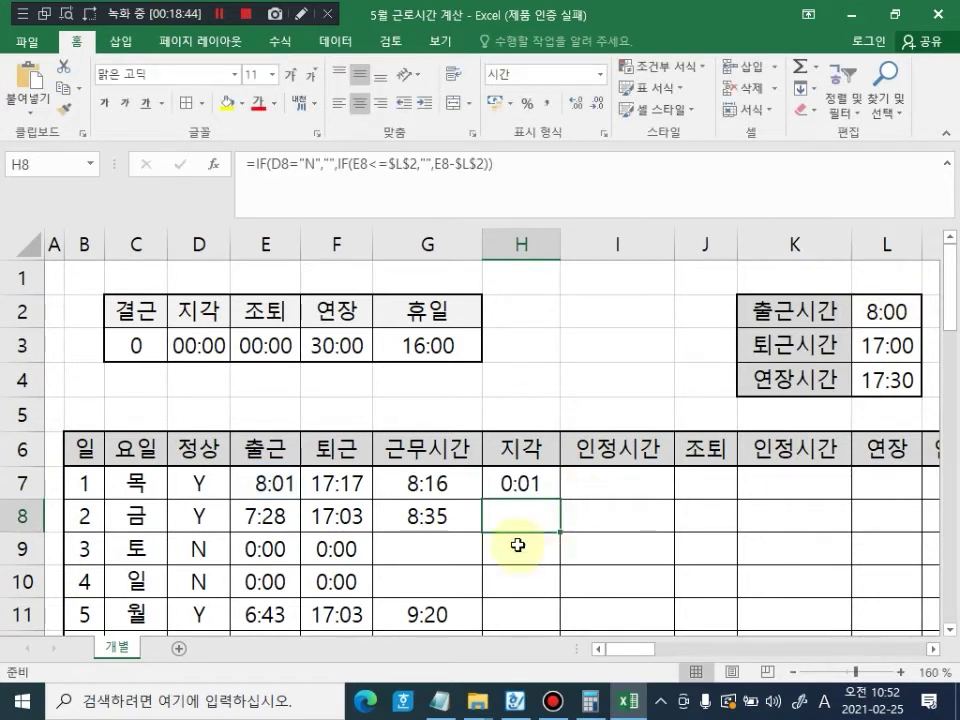
{"action": "left_click", "coordinate": [509, 486]}
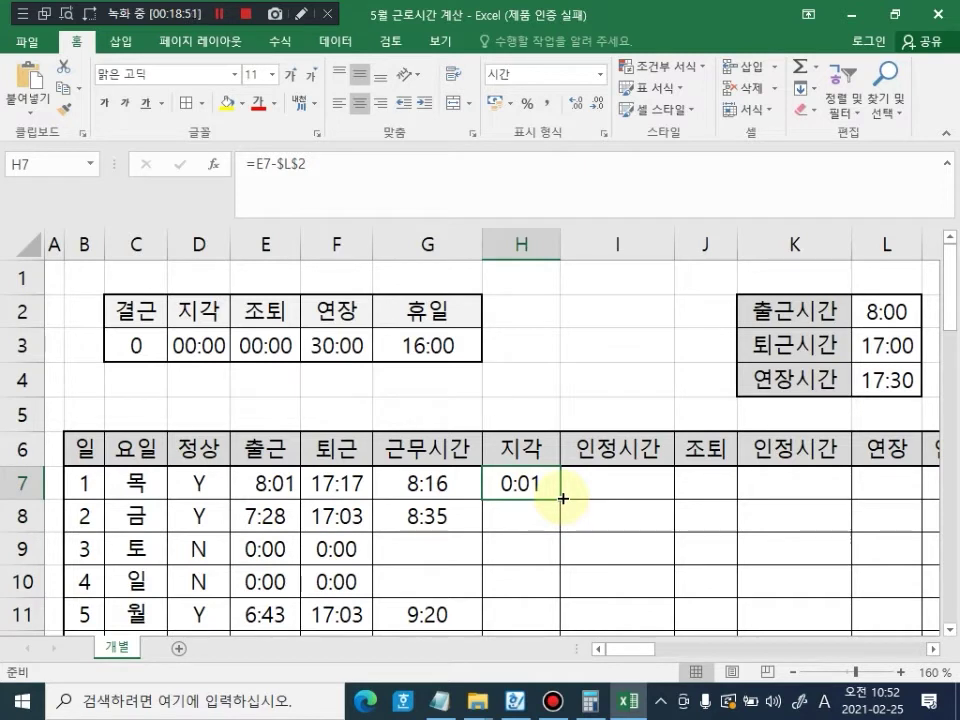
{"action": "left_click_drag", "start_coordinate": [563, 497], "coordinate": [563, 590]}
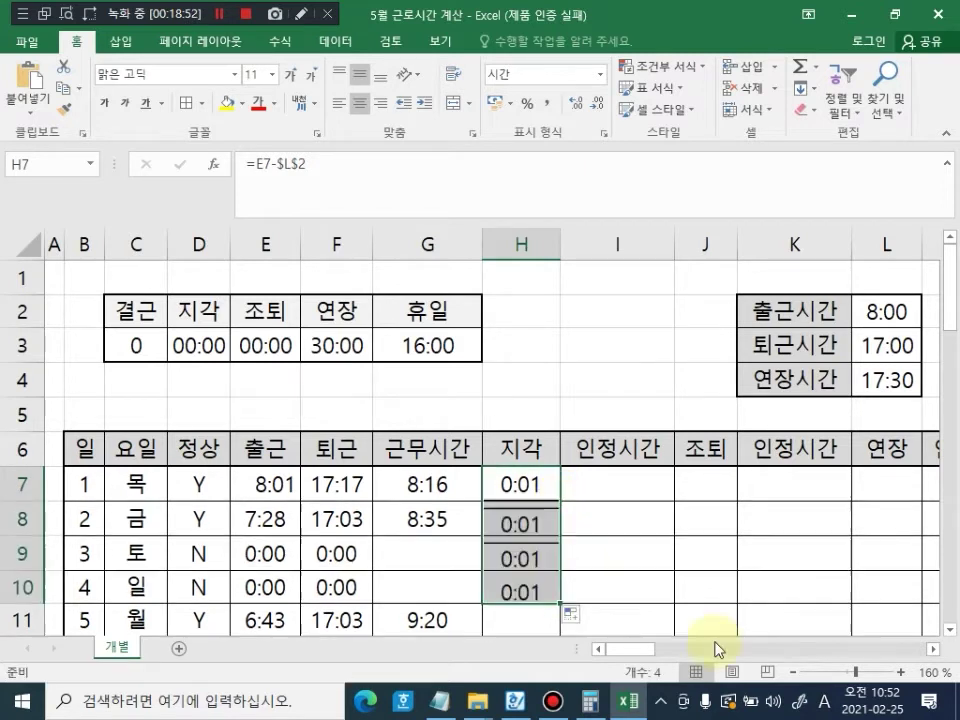
{"action": "left_click", "coordinate": [765, 541]}
{"action": "left_click", "coordinate": [527, 518]}
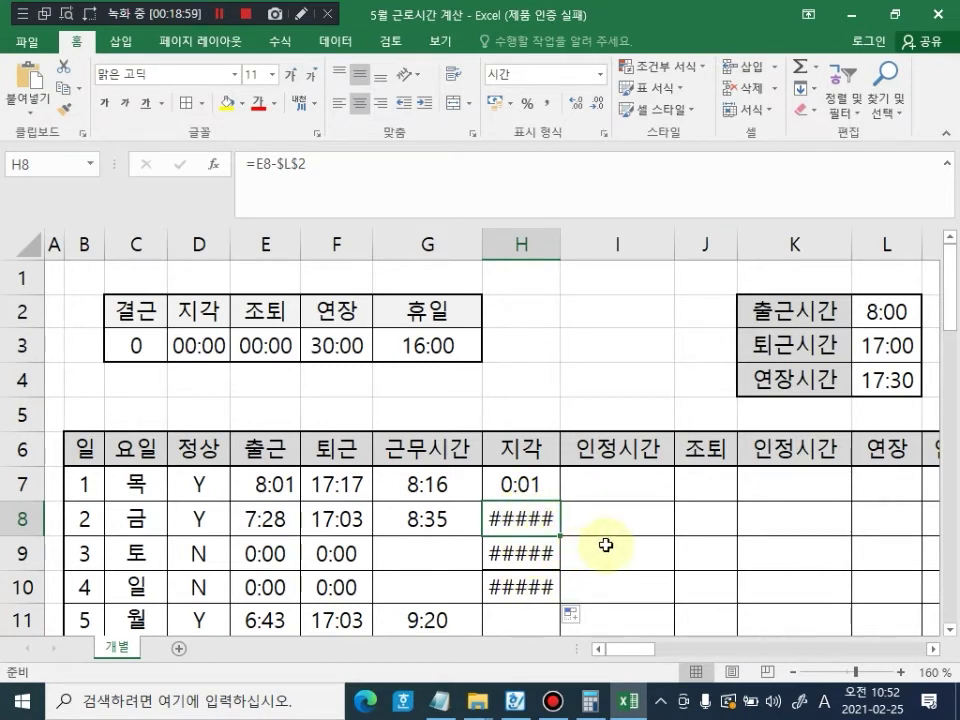
{"action": "left_click", "coordinate": [300, 14]}
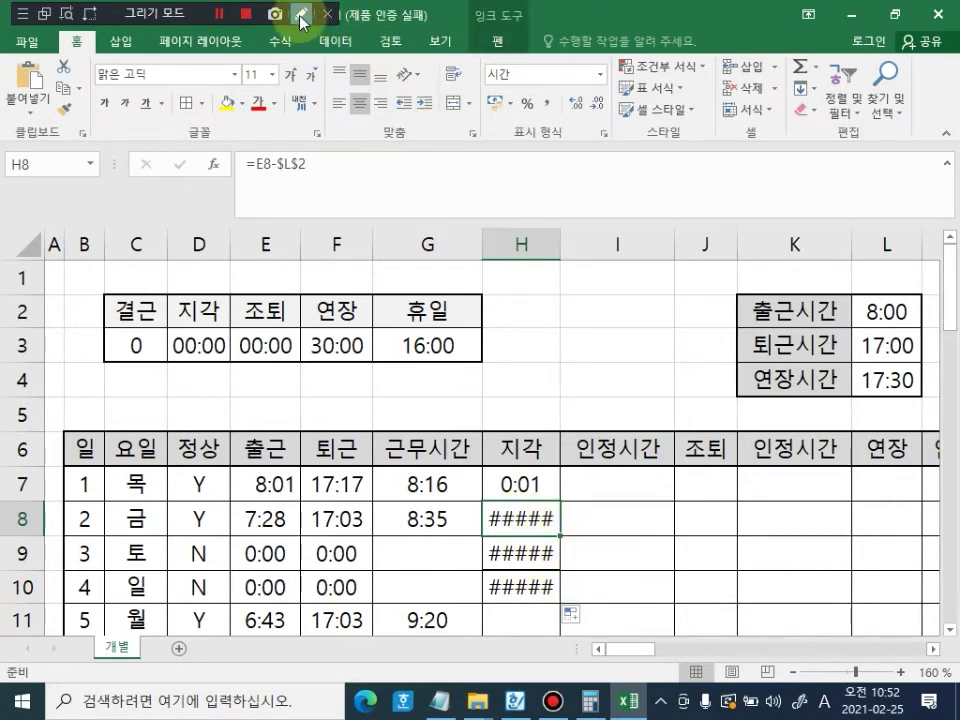
{"action": "mouse_move", "coordinate": [272, 508]}
{"action": "left_mouse_down"}
{"action": "mouse_move", "coordinate": [238, 532]}
{"action": "mouse_move", "coordinate": [296, 550]}
{"action": "mouse_move", "coordinate": [290, 541]}
{"action": "left_mouse_up"}
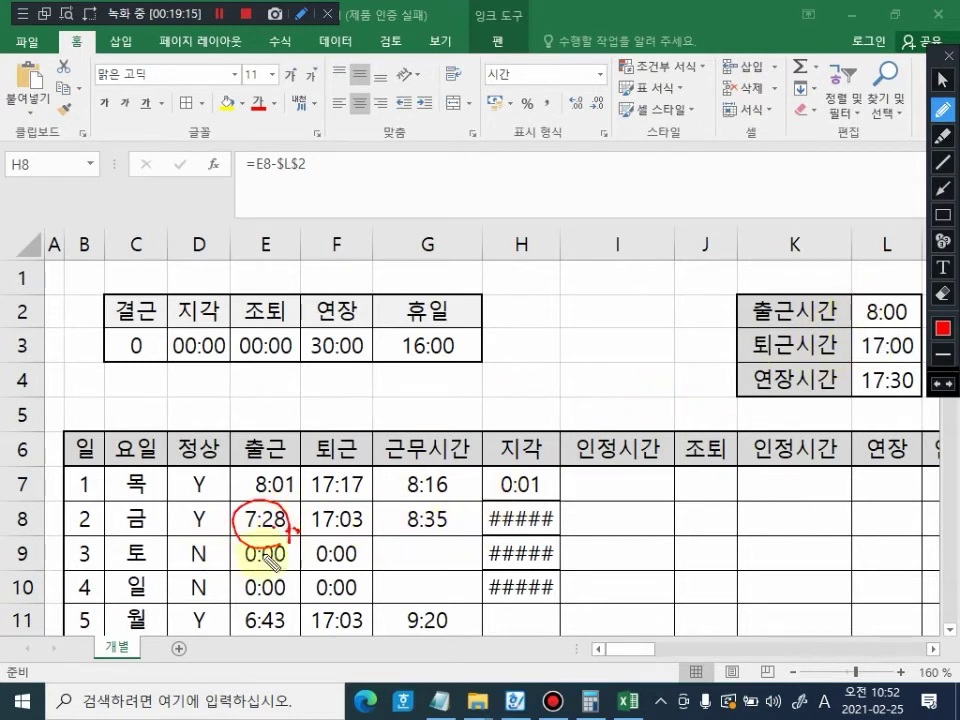
{"action": "key", "text": "Escape"}
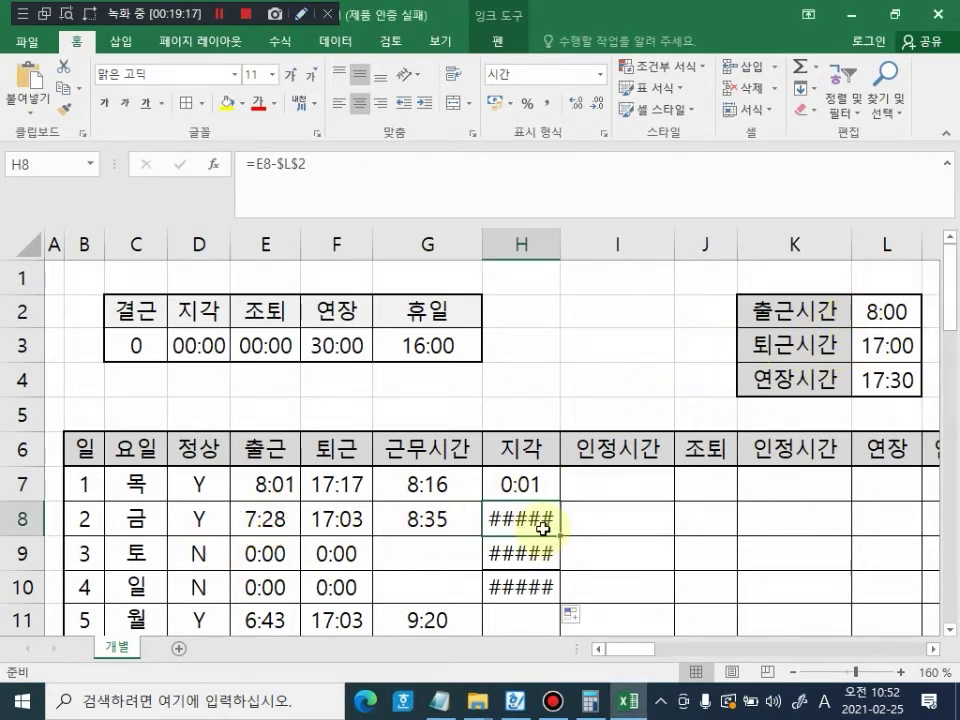
Step: Replace the H7 formula with the start of an IF function whose logical test is E7>$L$2
{"action": "left_click", "coordinate": [517, 483]}
{"action": "double_click", "coordinate": [529, 489]}
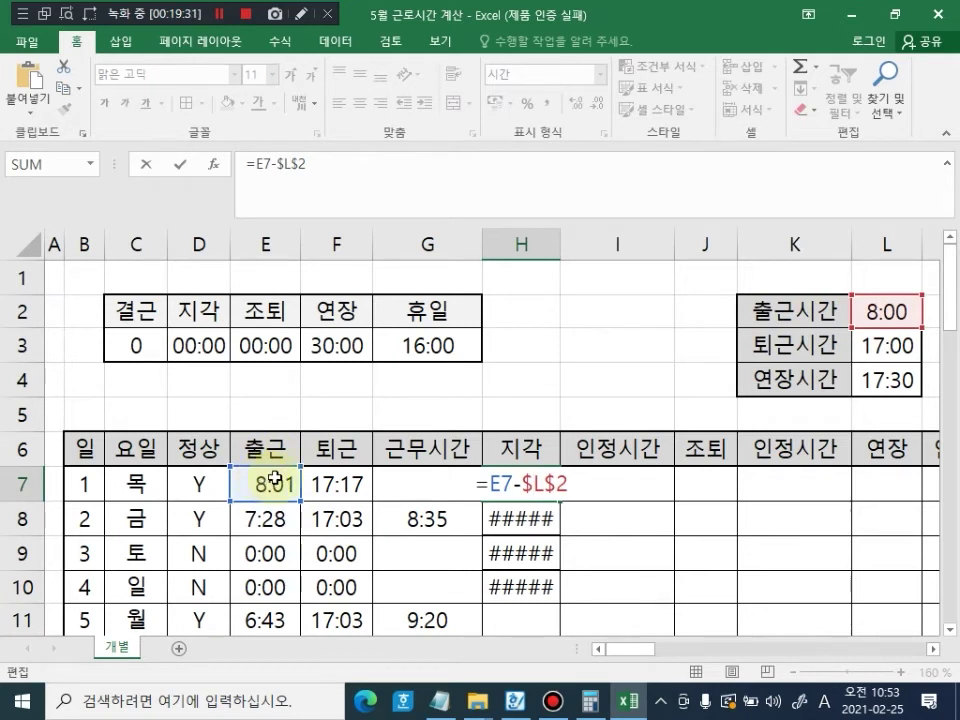
{"action": "left_click_drag", "start_coordinate": [575, 483], "coordinate": [456, 483]}
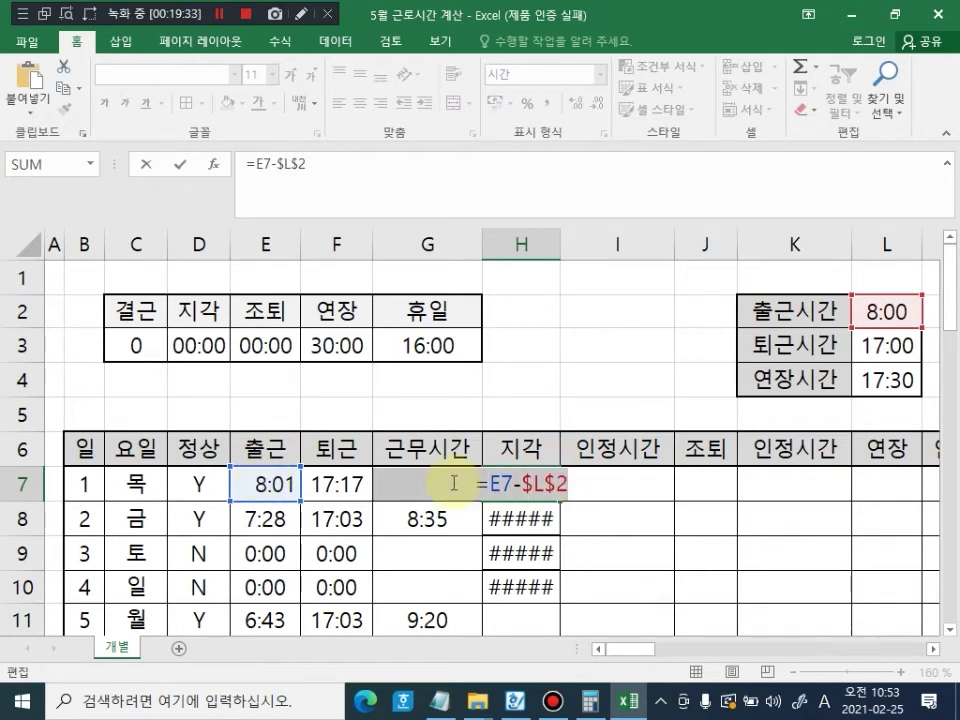
{"action": "key", "text": "BackSpace"}
{"action": "type", "text": "="}
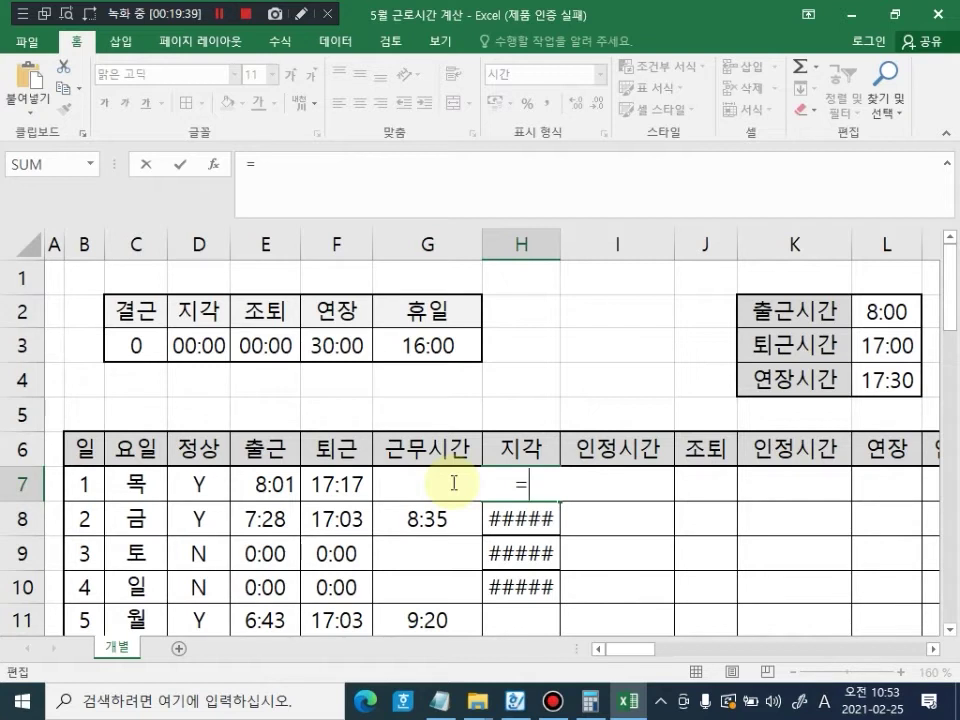
{"action": "type", "text": "I"}
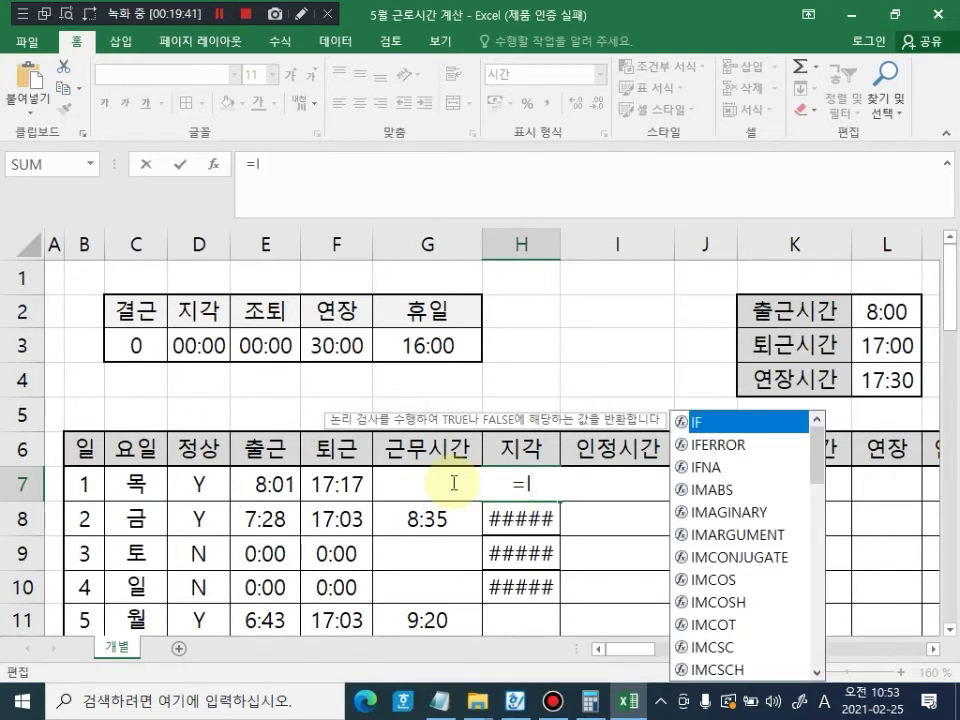
{"action": "type", "text": "F("}
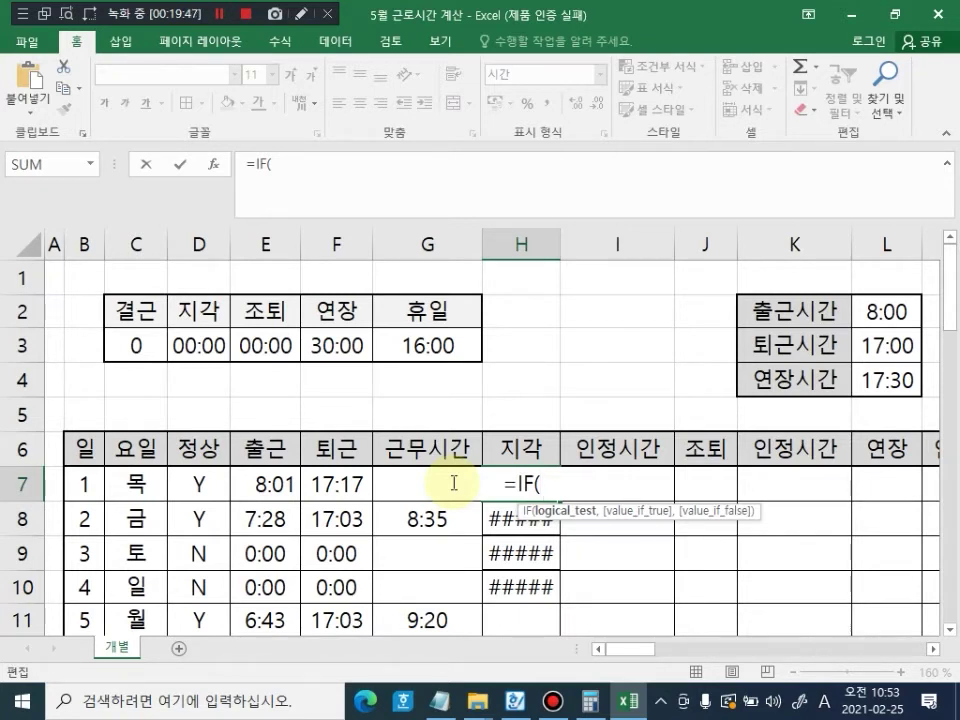
{"action": "left_click", "coordinate": [274, 483]}
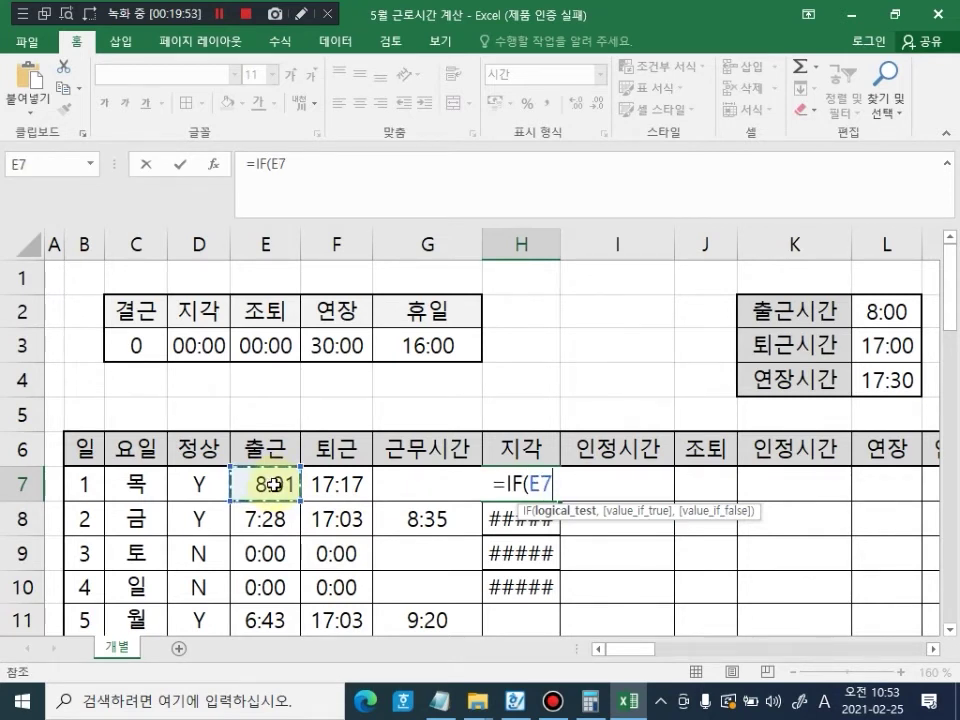
{"action": "type", "text": ">"}
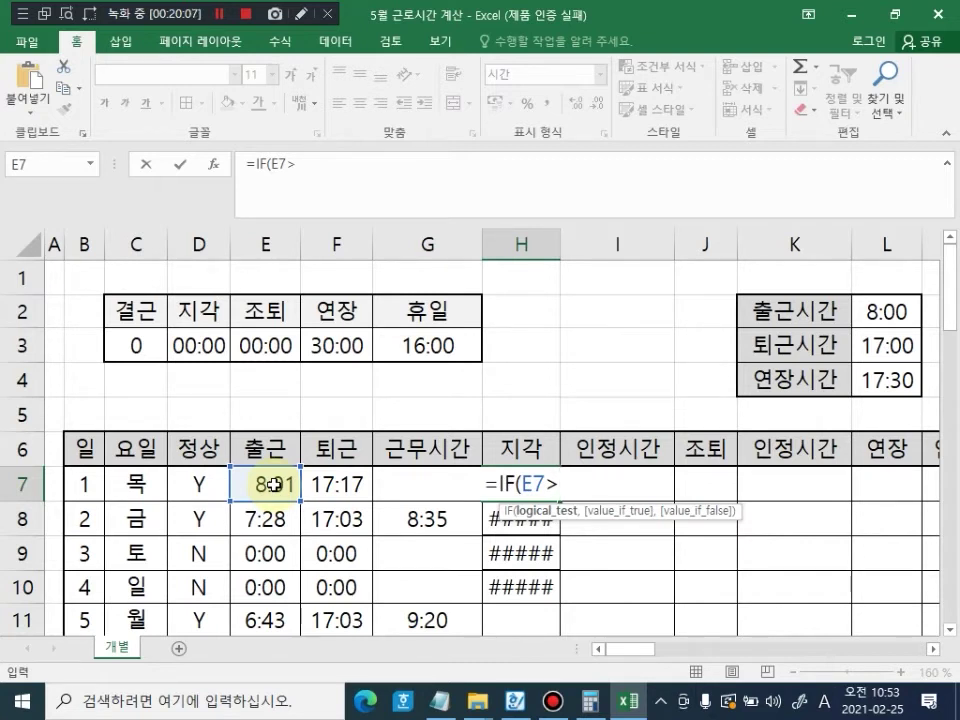
{"action": "left_click", "coordinate": [876, 313]}
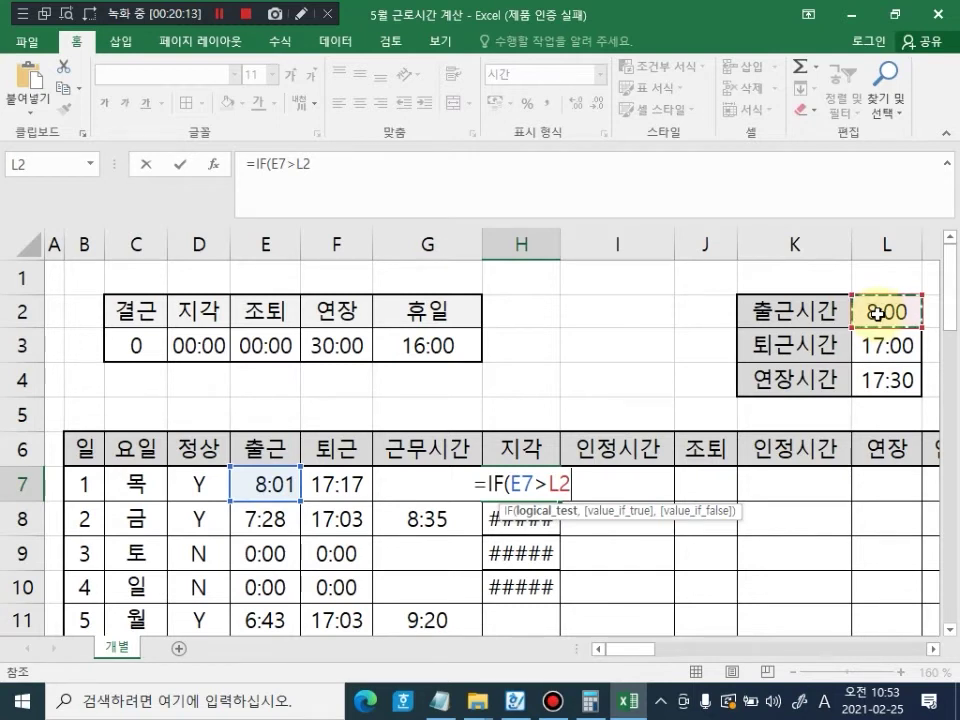
{"action": "key", "text": "F4"}
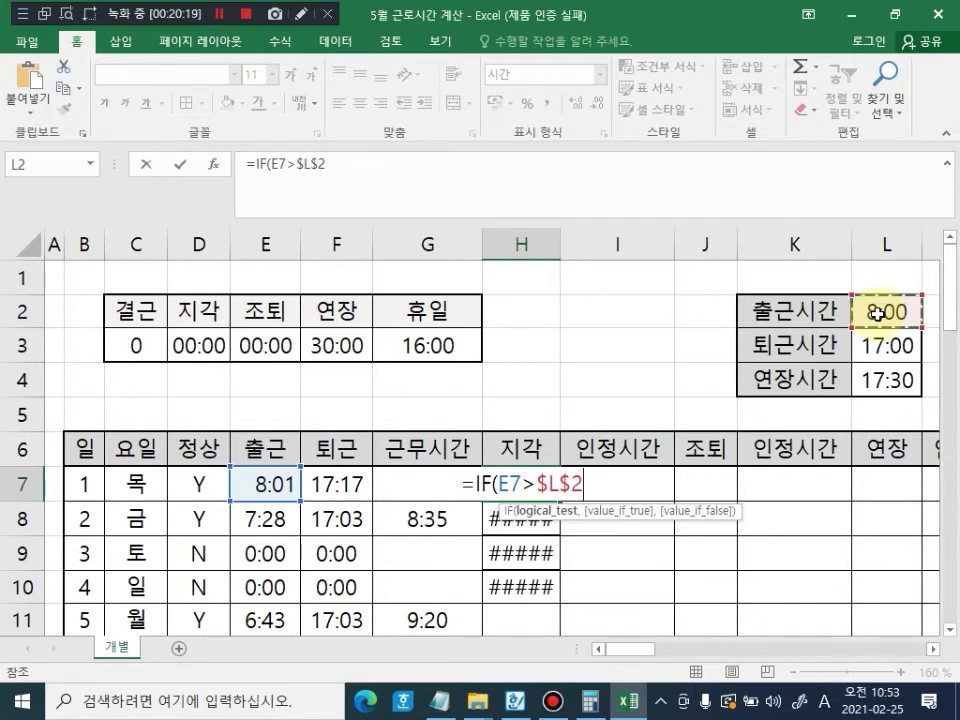
Step: Complete the H7 IF formula with E7-$L$2 as the value if true, giving =IF(E7>$L$2,E7-$L$2)
{"action": "type", "text": ","}
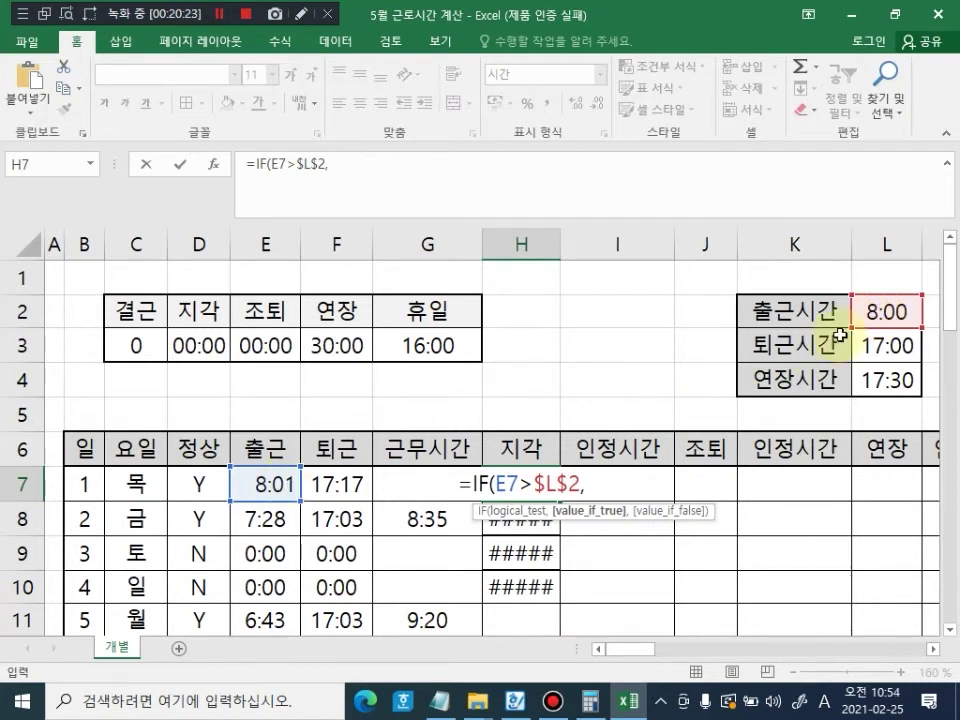
{"action": "left_click", "coordinate": [278, 481]}
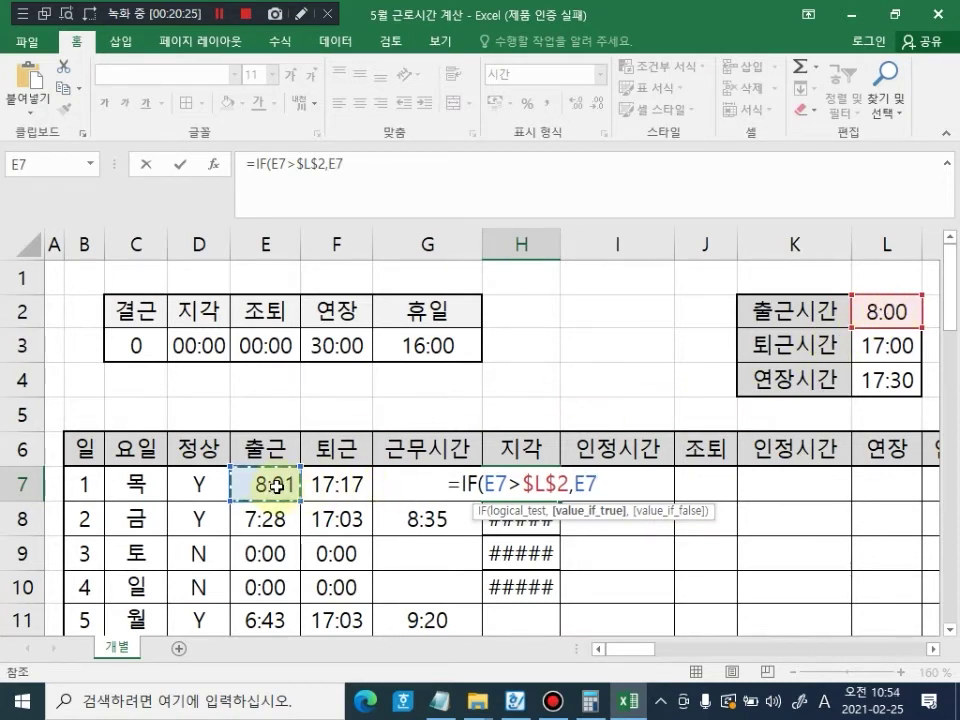
{"action": "type", "text": "-"}
{"action": "left_click", "coordinate": [888, 320]}
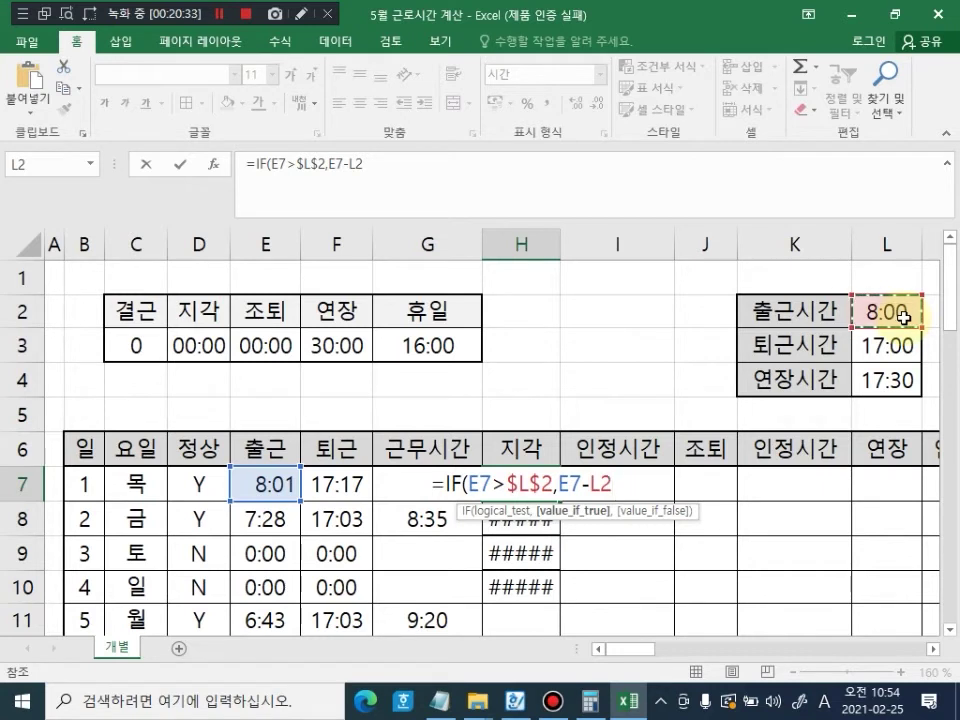
{"action": "key", "text": "F4"}
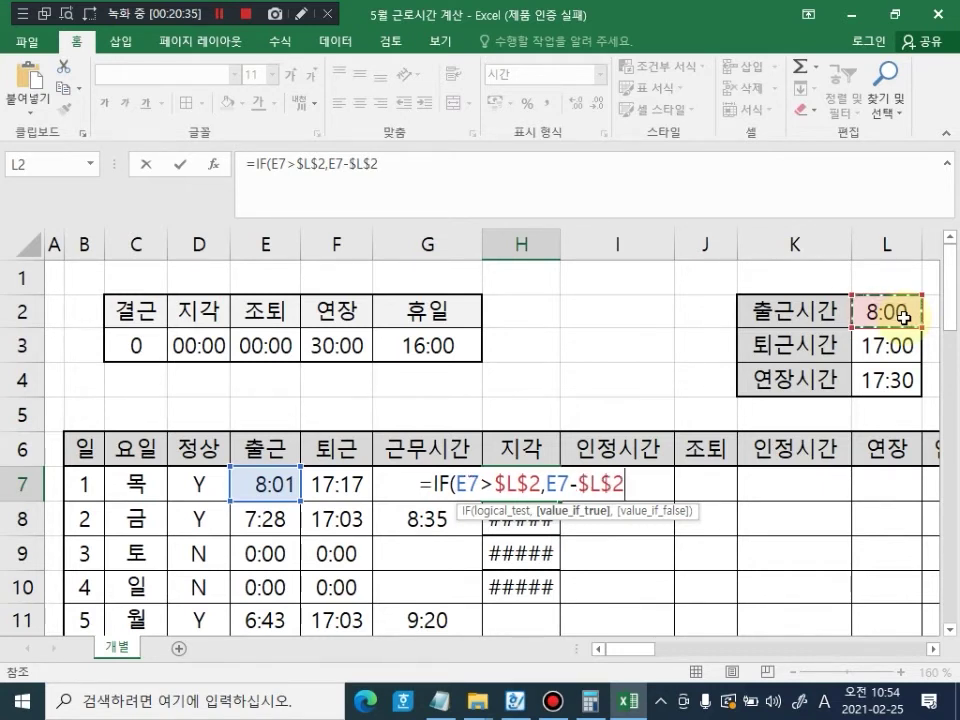
{"action": "type", "text": ")"}
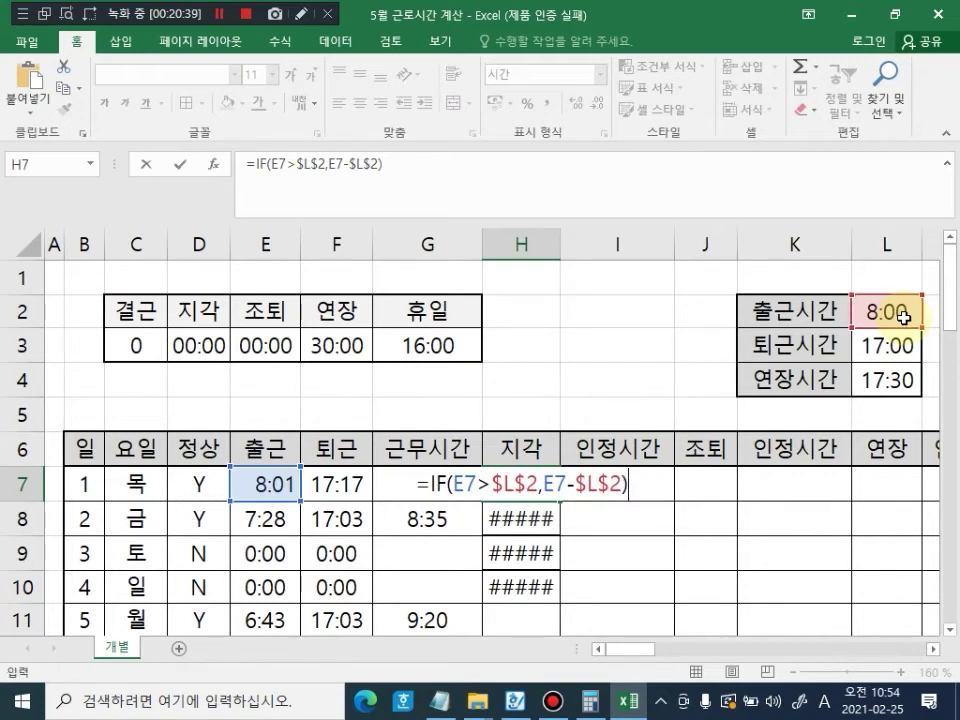
{"action": "key", "text": "Return"}
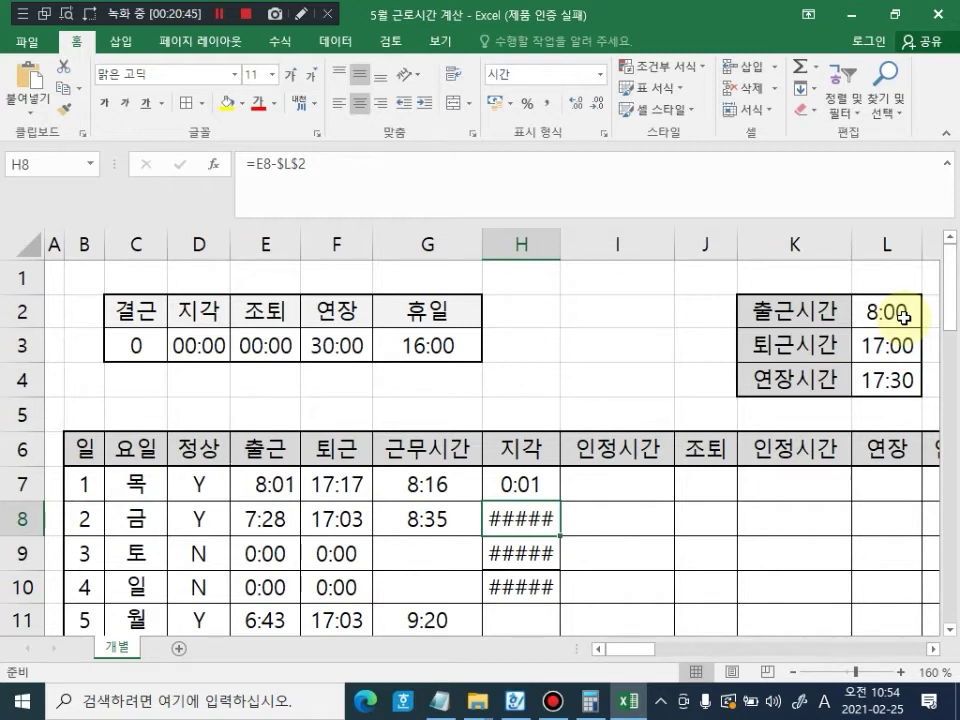
Step: Fill the two-argument IF formula from H7 down to H10 and inspect the copied formula in H8
{"action": "left_click", "coordinate": [530, 484]}
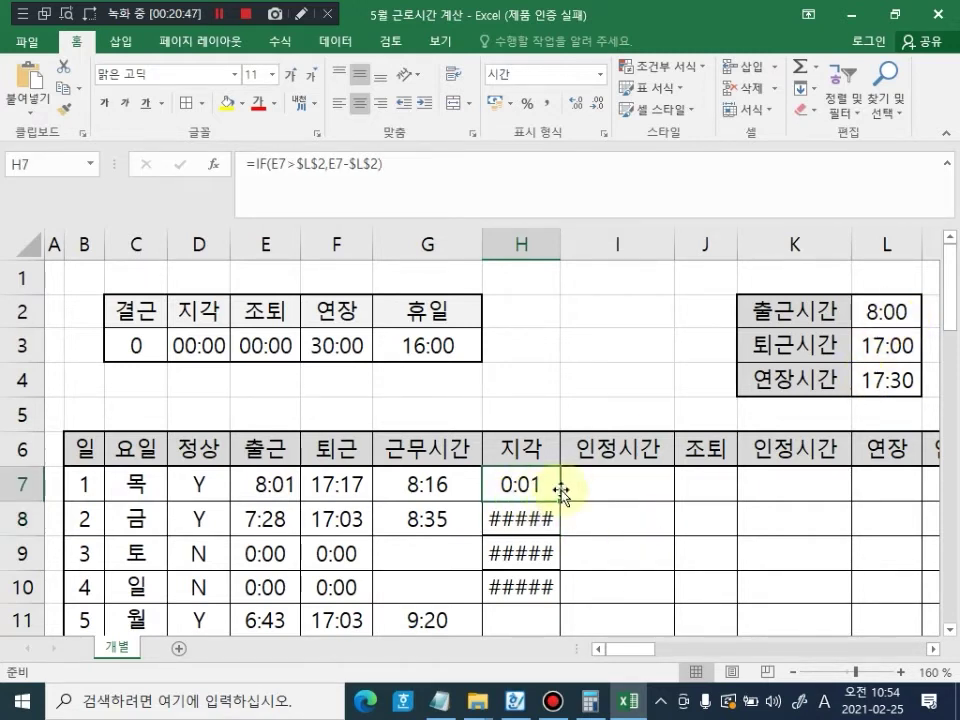
{"action": "left_click_drag", "start_coordinate": [559, 500], "coordinate": [561, 600]}
{"action": "left_click", "coordinate": [754, 546]}
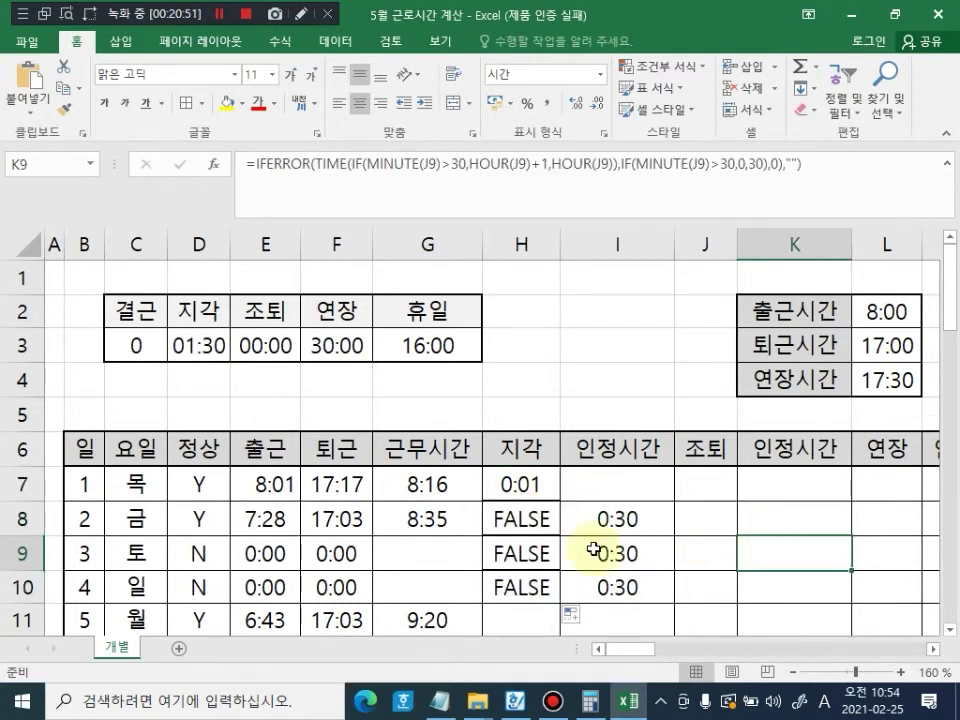
{"action": "left_click", "coordinate": [533, 519]}
{"action": "double_click", "coordinate": [538, 519]}
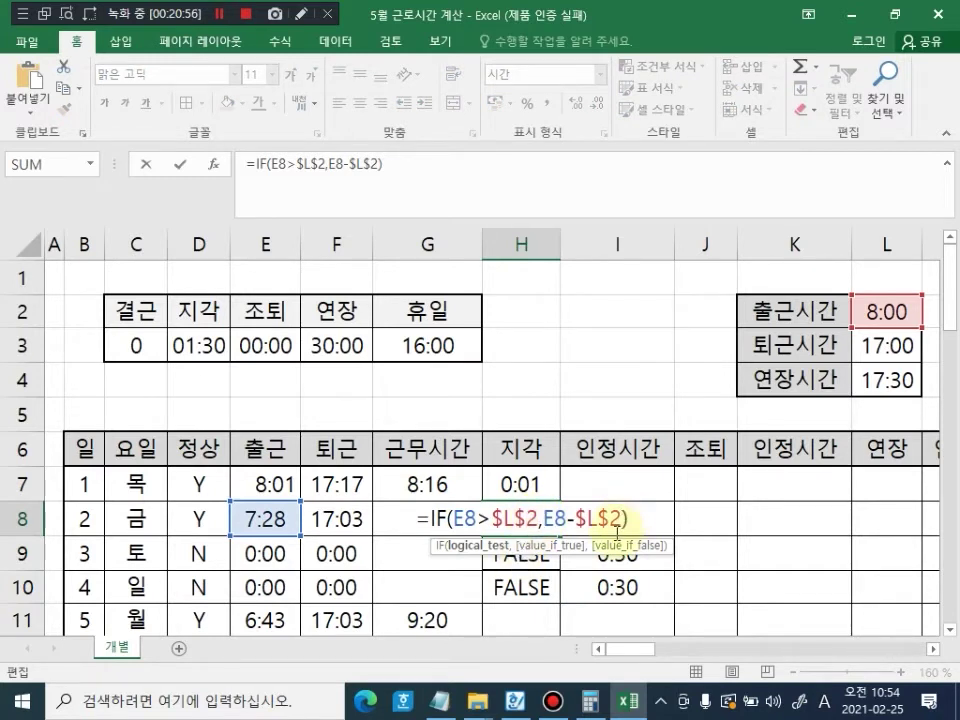
{"action": "key", "text": "Escape"}
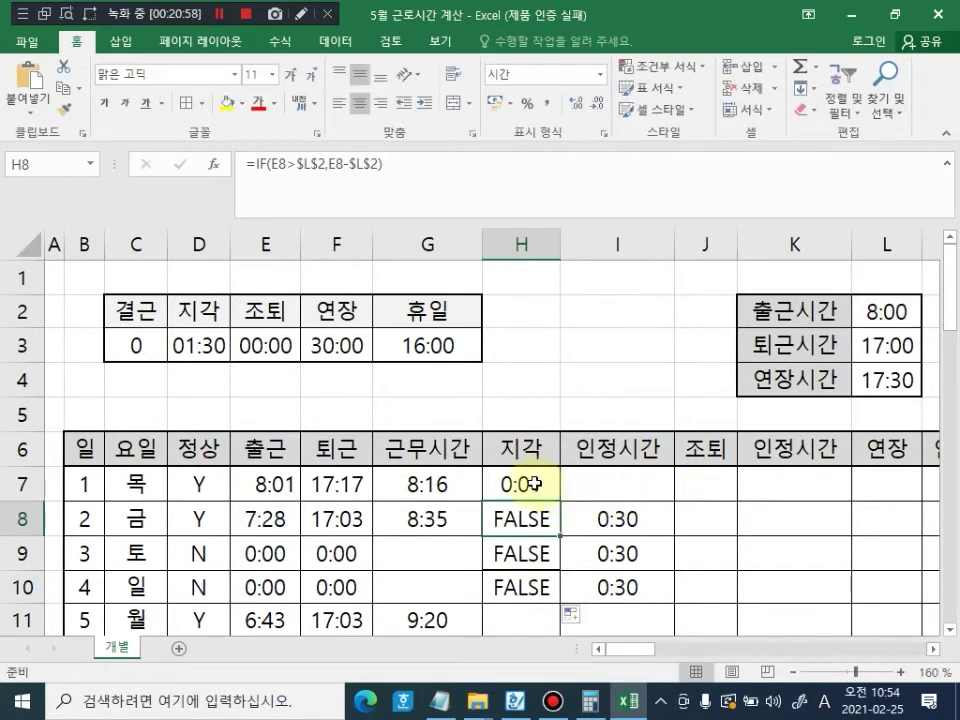
Step: Add 0 as the value if false in H7, making the formula =IF(E7>$L$2,E7-$L$2,0)
{"action": "left_click", "coordinate": [530, 484]}
{"action": "double_click", "coordinate": [535, 484]}
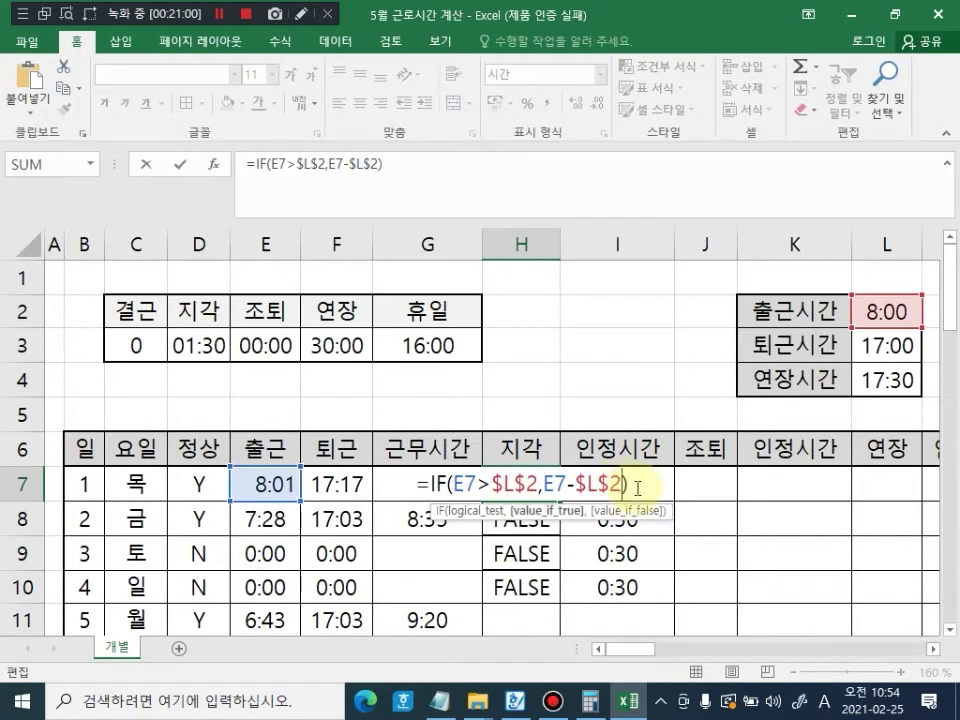
{"action": "type", "text": ",0"}
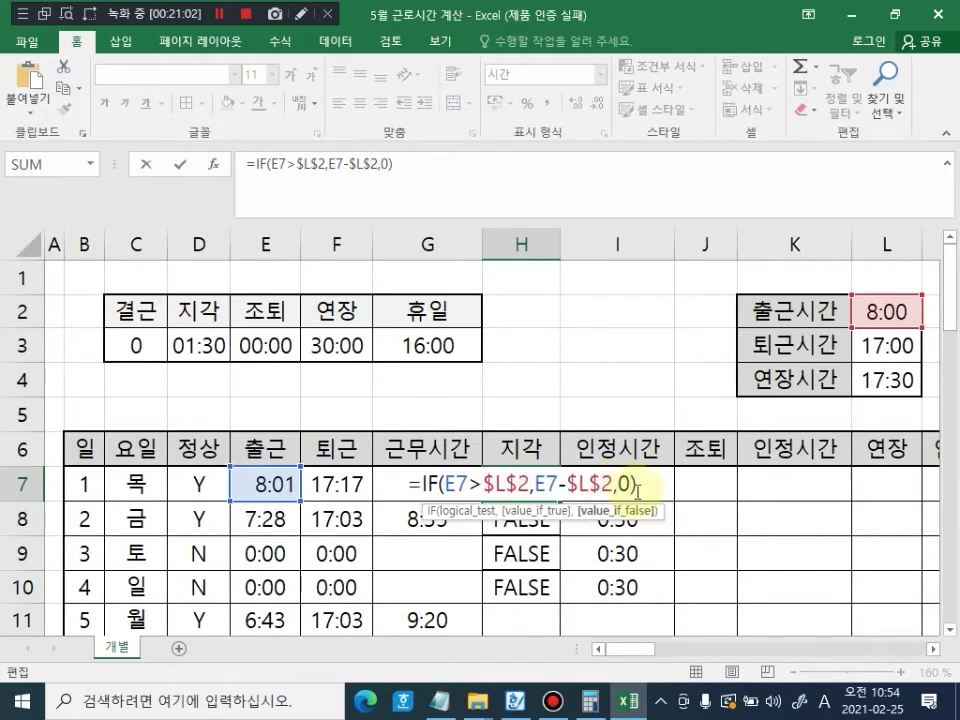
{"action": "key", "text": "Return"}
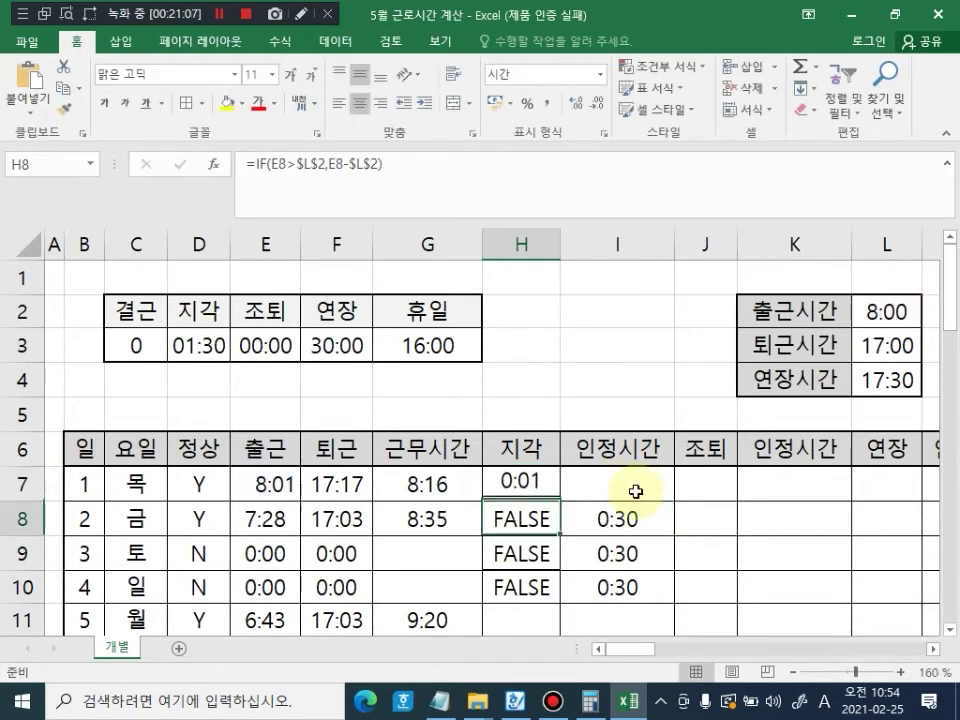
Step: Review the H7 formula and mark its value-if-false argument with the screen pen
{"action": "double_click", "coordinate": [530, 487]}
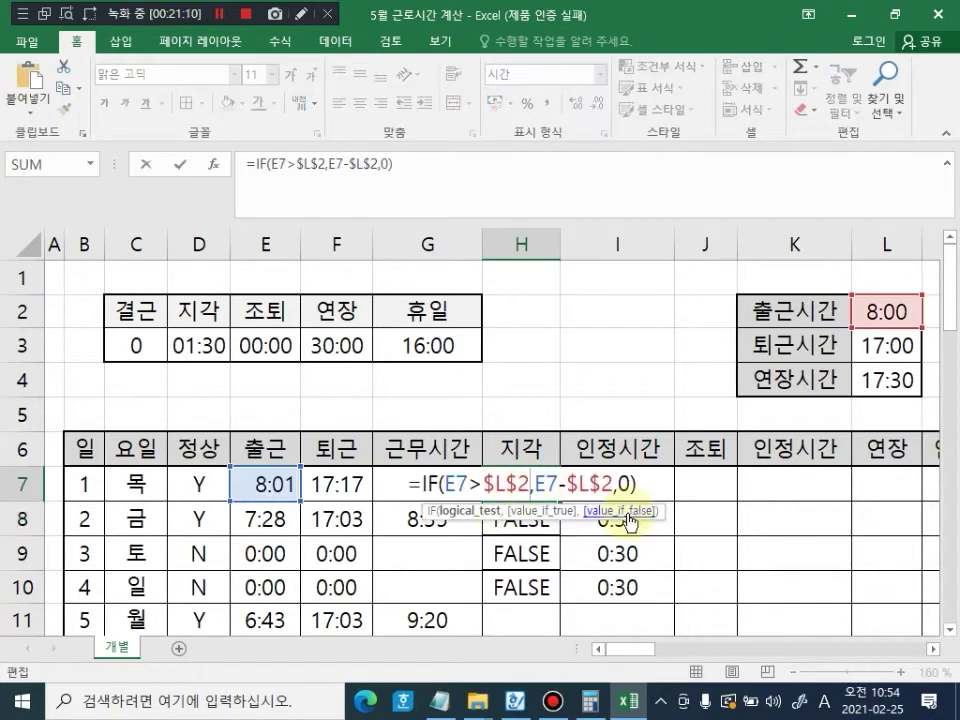
{"action": "key", "text": "ctrl+alt+d"}
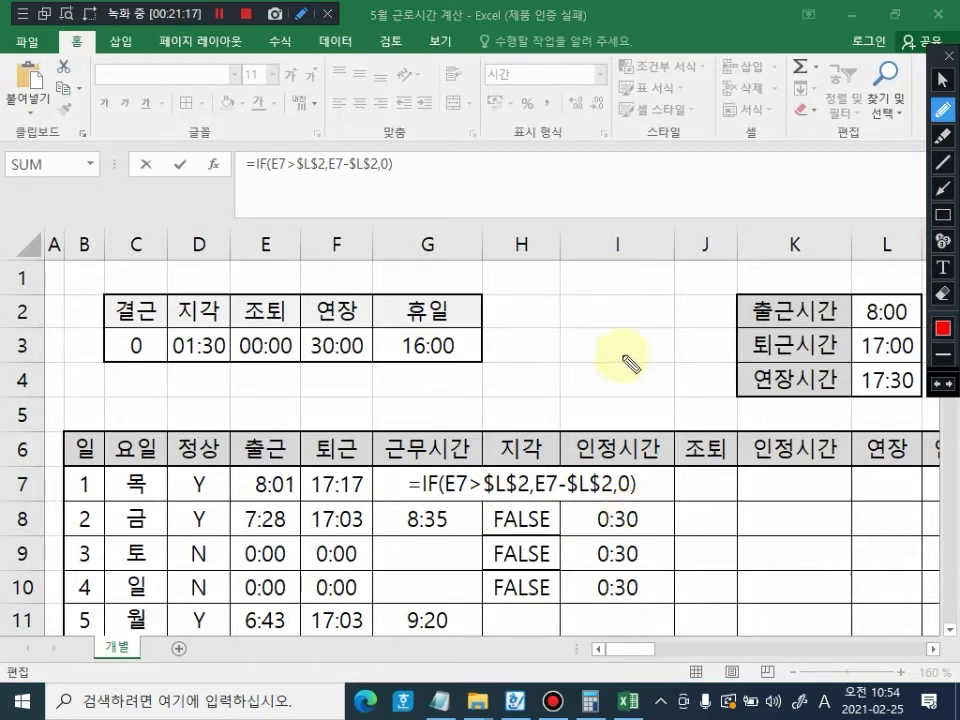
{"action": "left_click_drag", "start_coordinate": [609, 491], "coordinate": [634, 492]}
{"action": "left_click_drag", "start_coordinate": [648, 376], "coordinate": [628, 437]}
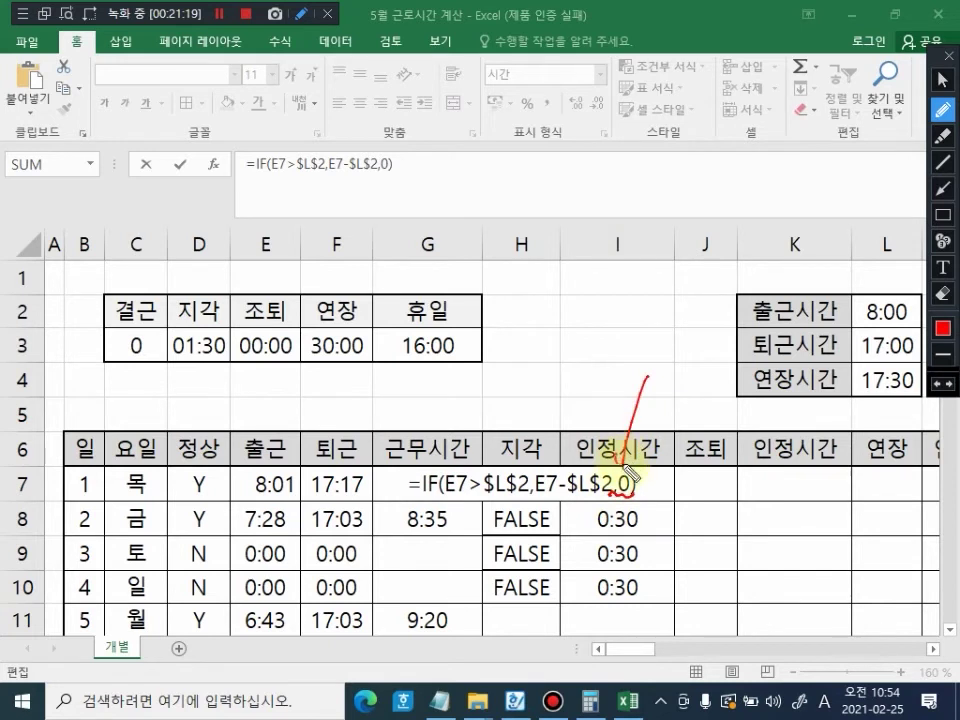
{"action": "key", "text": "ctrl+alt+d"}
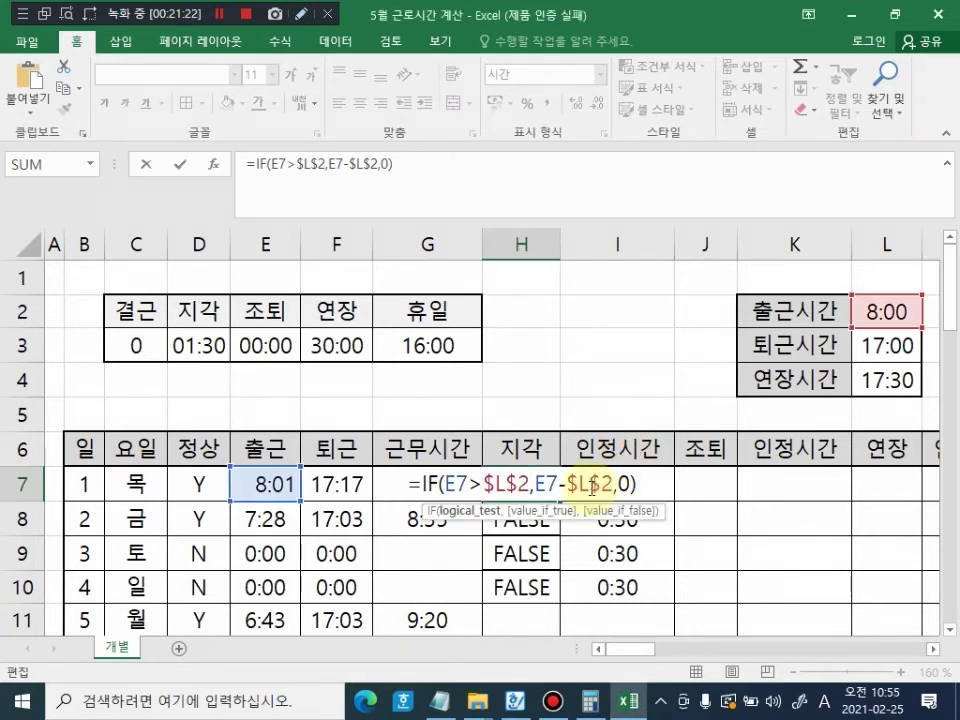
Step: Commit the H7 formula and fill it down the 지각 column to H10
{"action": "key", "text": "Return"}
{"action": "left_click", "coordinate": [550, 484]}
{"action": "left_click_drag", "start_coordinate": [560, 502], "coordinate": [503, 592]}
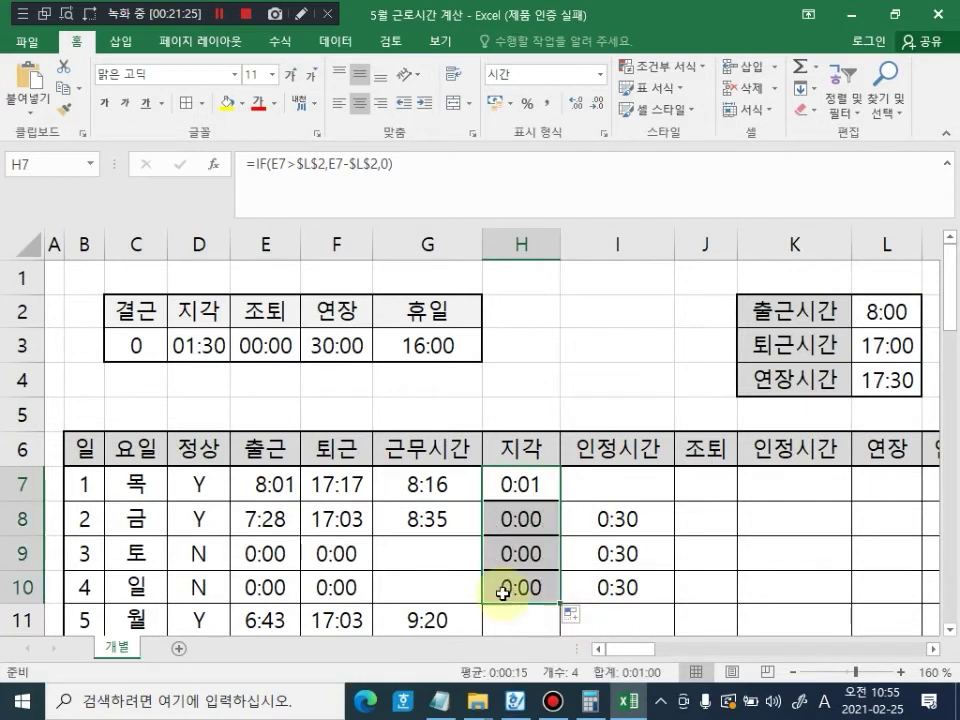
{"action": "left_click", "coordinate": [728, 548]}
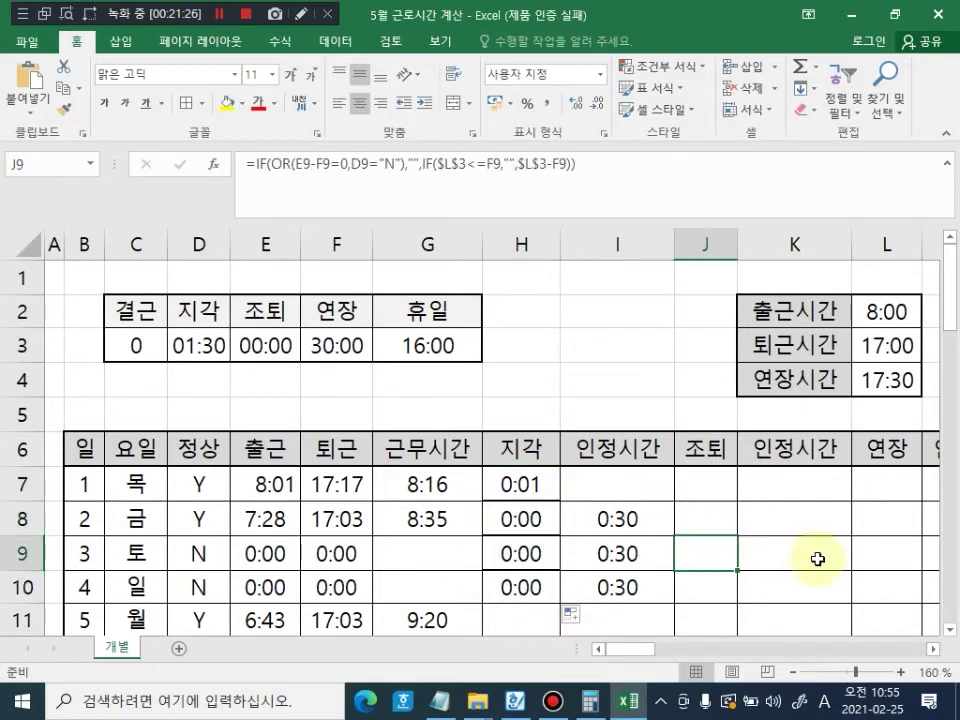
{"action": "left_click", "coordinate": [538, 528]}
{"action": "key", "text": "Down"}
{"action": "key", "text": "Right"}
{"action": "key", "text": "Right"}
{"action": "key", "text": "Right"}
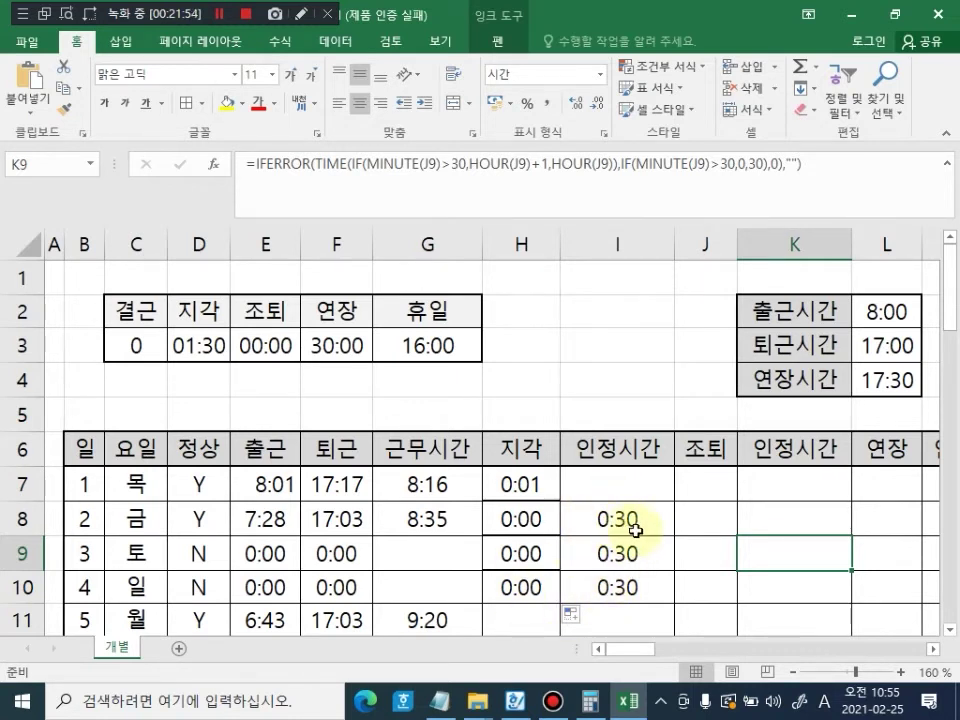
Step: Clear the 인정시간 cells I8:I10 next to the 지각 results
{"action": "left_click_drag", "start_coordinate": [643, 520], "coordinate": [658, 583]}
{"action": "key", "text": "Delete"}
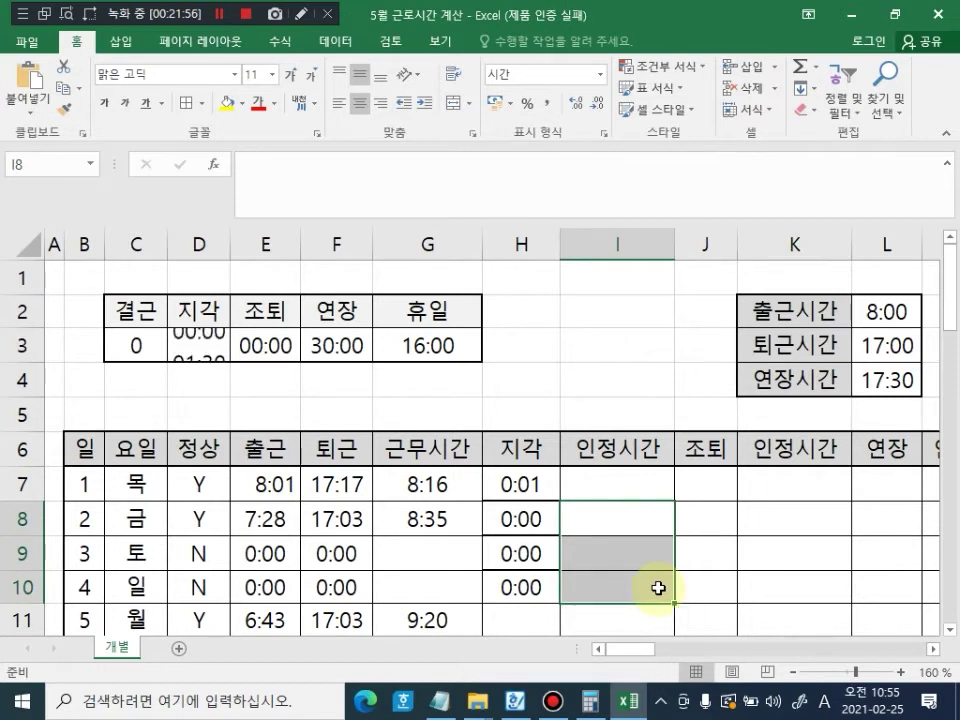
{"action": "left_click", "coordinate": [632, 517]}
Step: Inspect the 지각 formulas in H8 and H7 and the range summed by the 지각 total in D3
{"action": "left_click", "coordinate": [525, 520]}
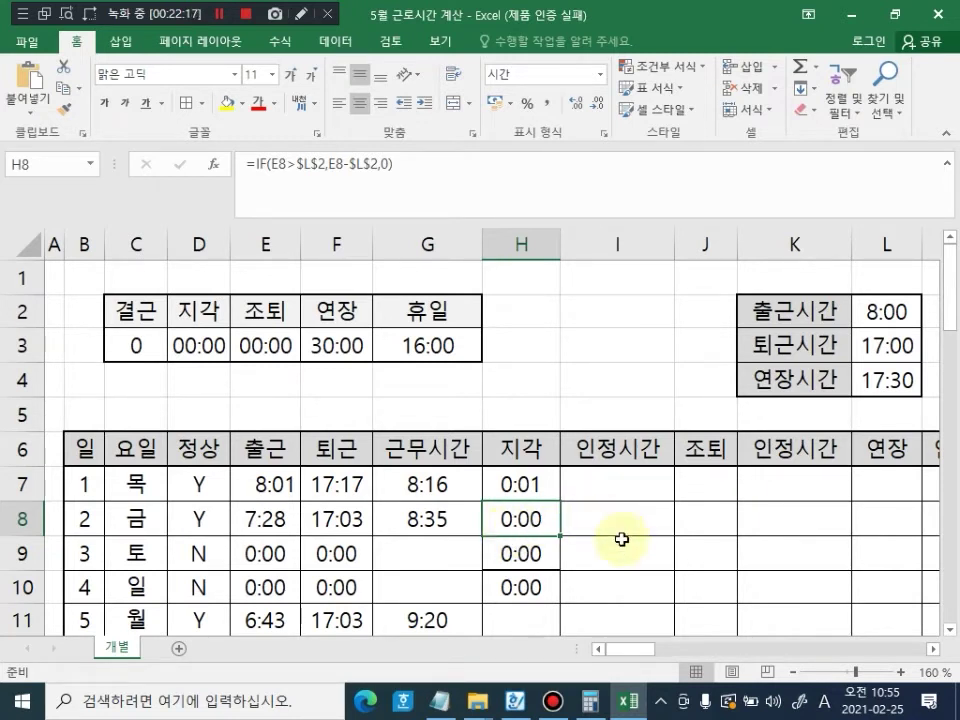
{"action": "left_click", "coordinate": [521, 486]}
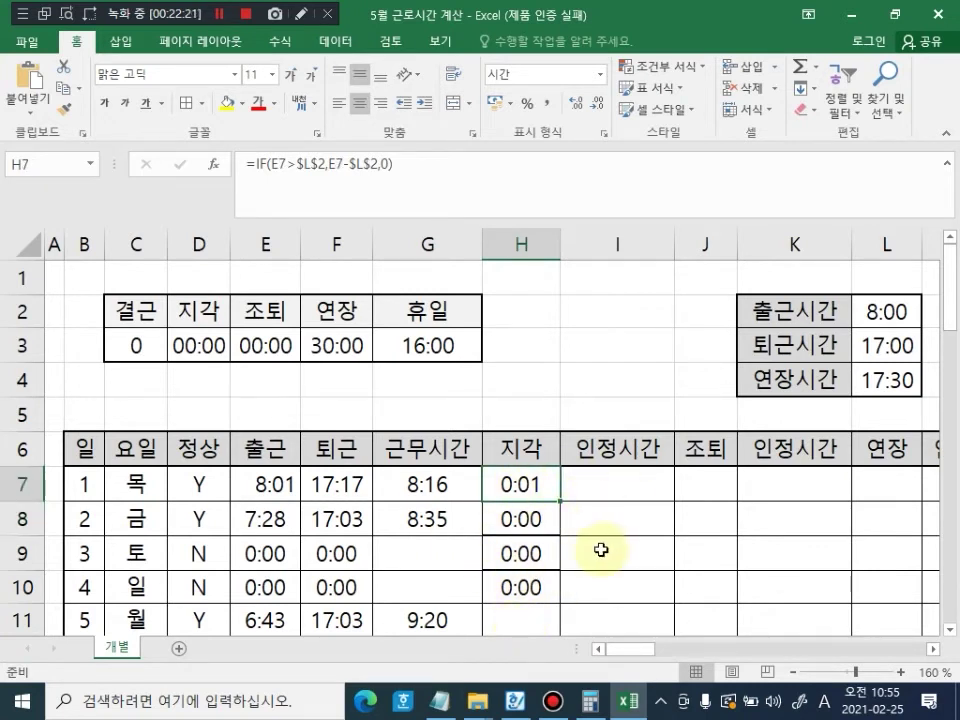
{"action": "double_click", "coordinate": [199, 346]}
{"action": "key", "text": "Escape"}
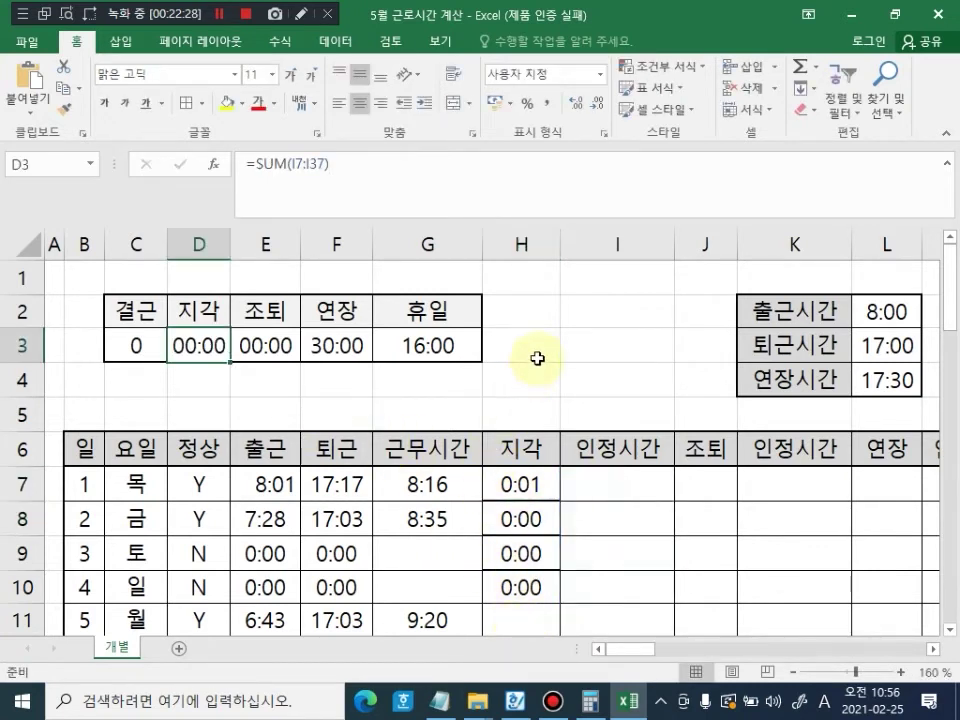
{"action": "left_click", "coordinate": [602, 341]}
{"action": "left_click", "coordinate": [208, 348]}
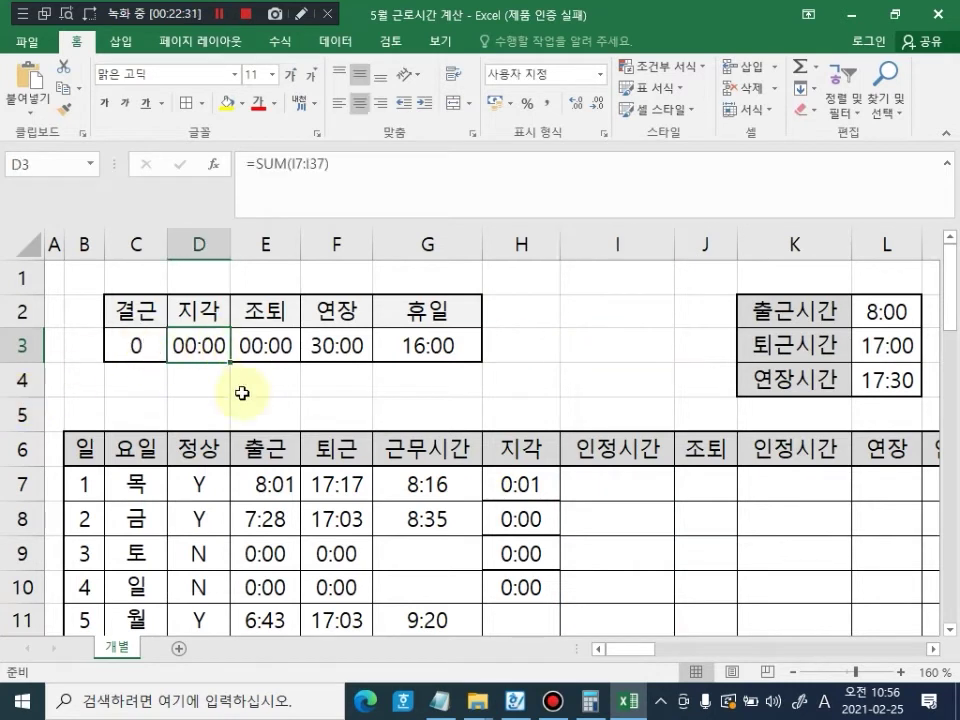
Step: Change the 지각 total in D3 to sum the 지각 column with =SUM(H7:H37)
{"action": "double_click", "coordinate": [197, 346]}
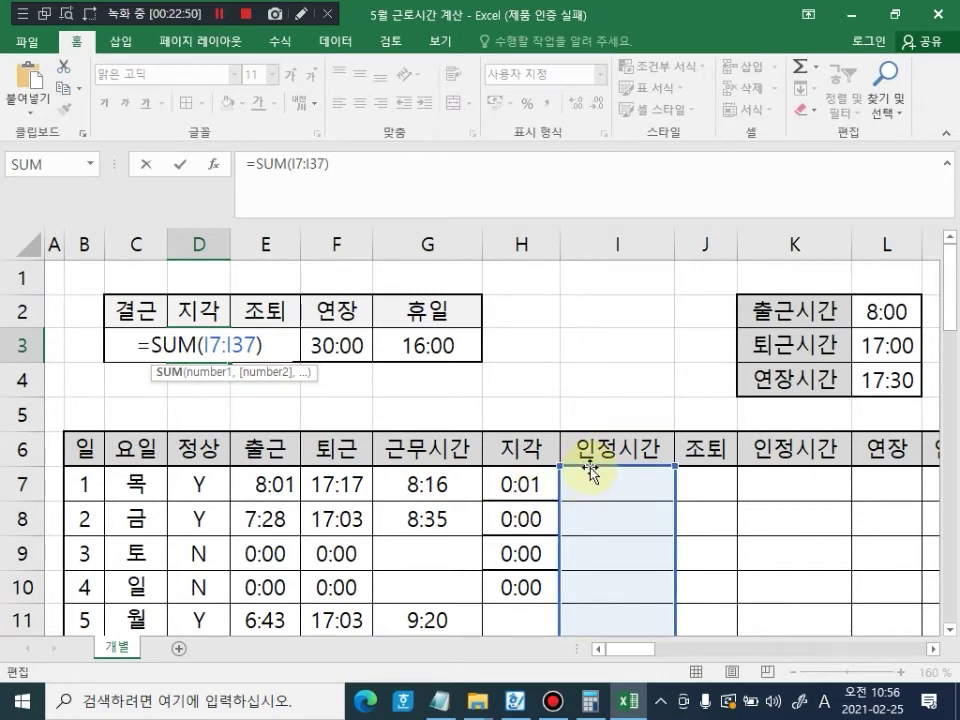
{"action": "left_click_drag", "start_coordinate": [590, 470], "coordinate": [540, 490]}
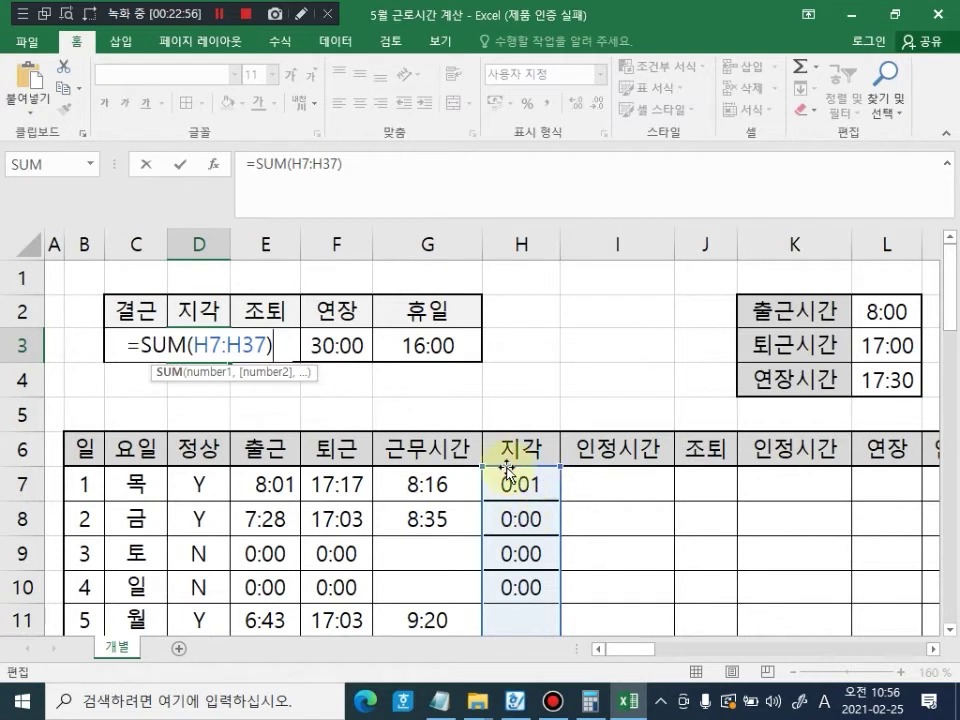
{"action": "left_click_drag", "start_coordinate": [508, 456], "coordinate": [573, 467]}
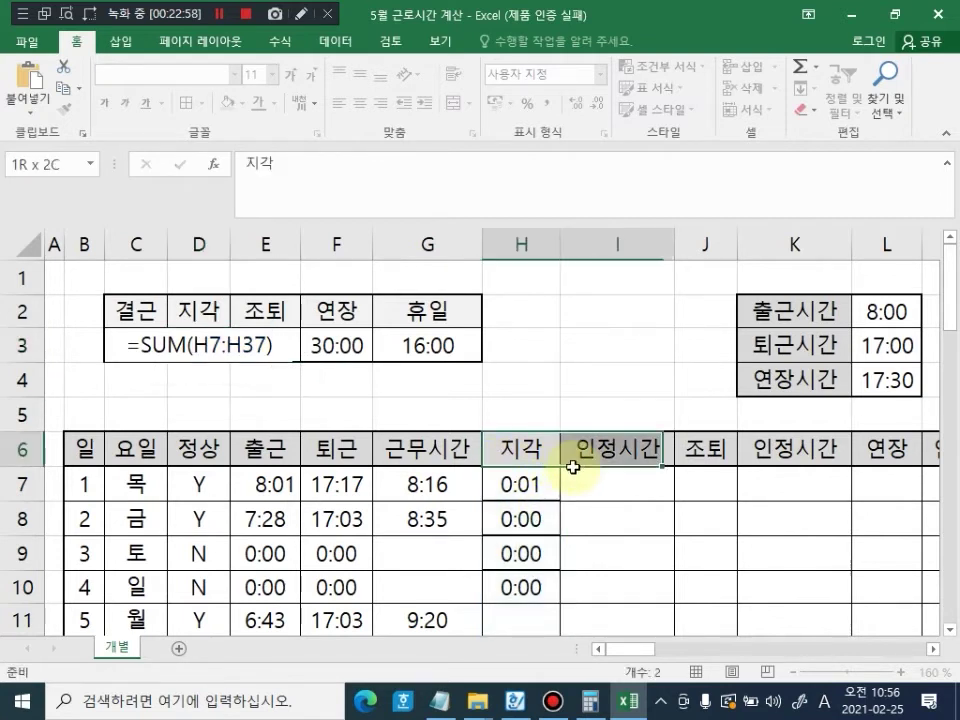
{"action": "left_click", "coordinate": [199, 344]}
{"action": "left_click", "coordinate": [340, 190]}
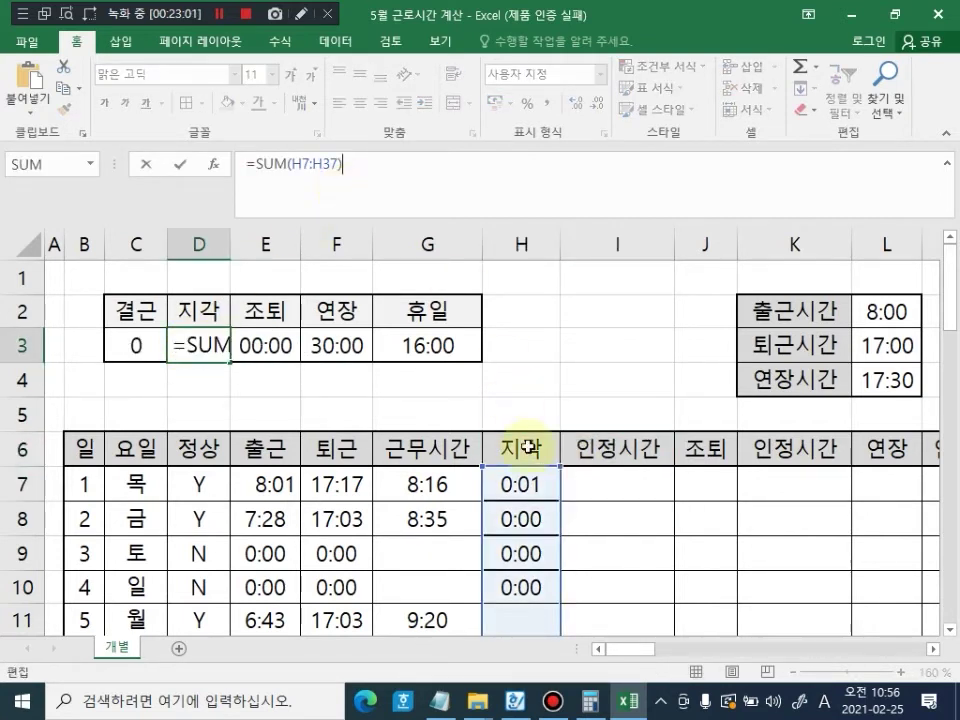
{"action": "left_click_drag", "start_coordinate": [516, 456], "coordinate": [531, 476]}
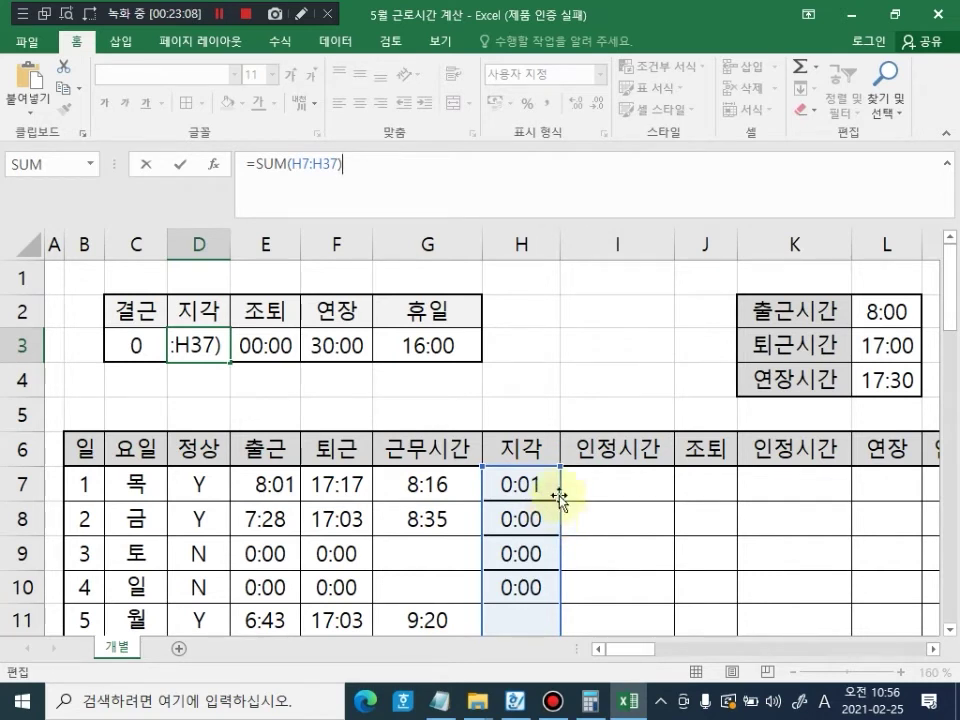
{"action": "key", "text": "Return"}
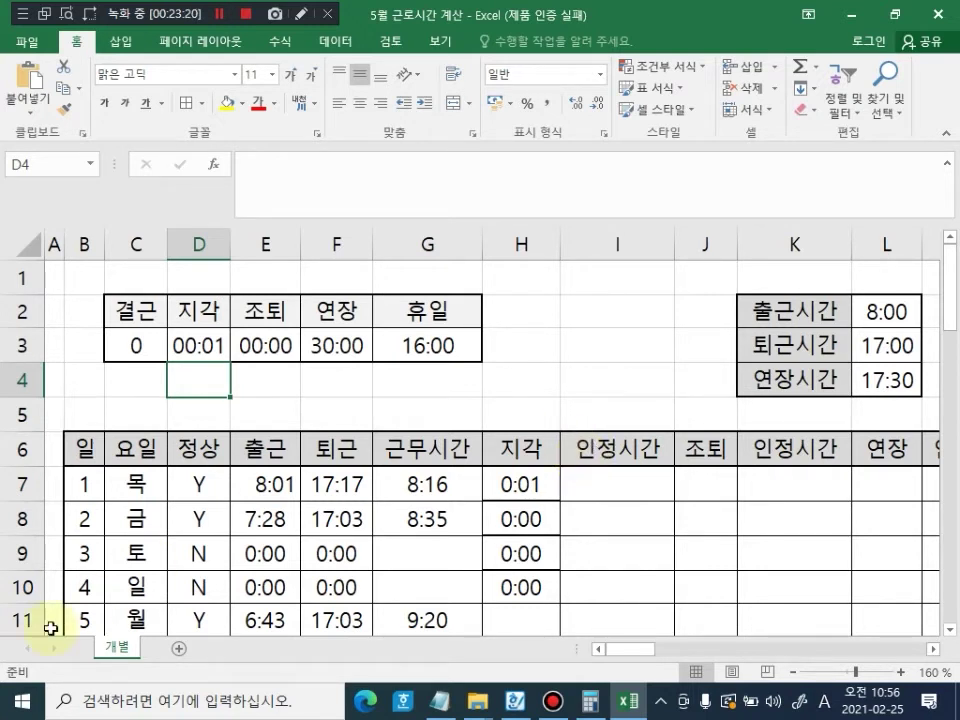
Step: Enter a test 출근 time of 08:20 in W8 and a 퇴근 time of 12:30 in W9 for Saturday the 3rd
{"action": "left_click", "coordinate": [287, 558]}
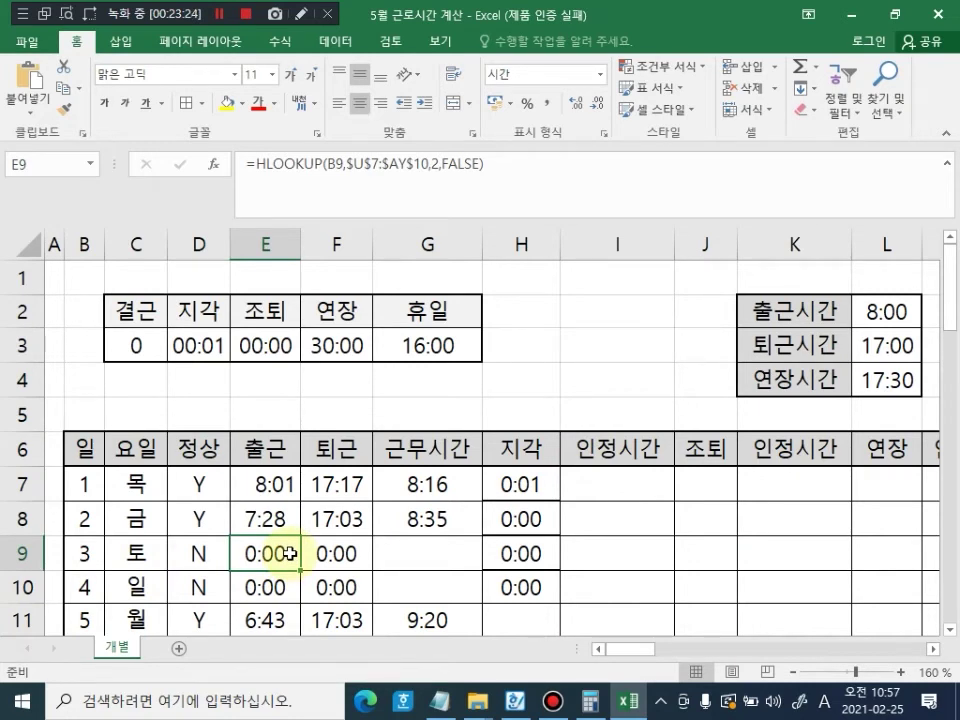
{"action": "left_click_drag", "start_coordinate": [636, 654], "coordinate": [733, 656]}
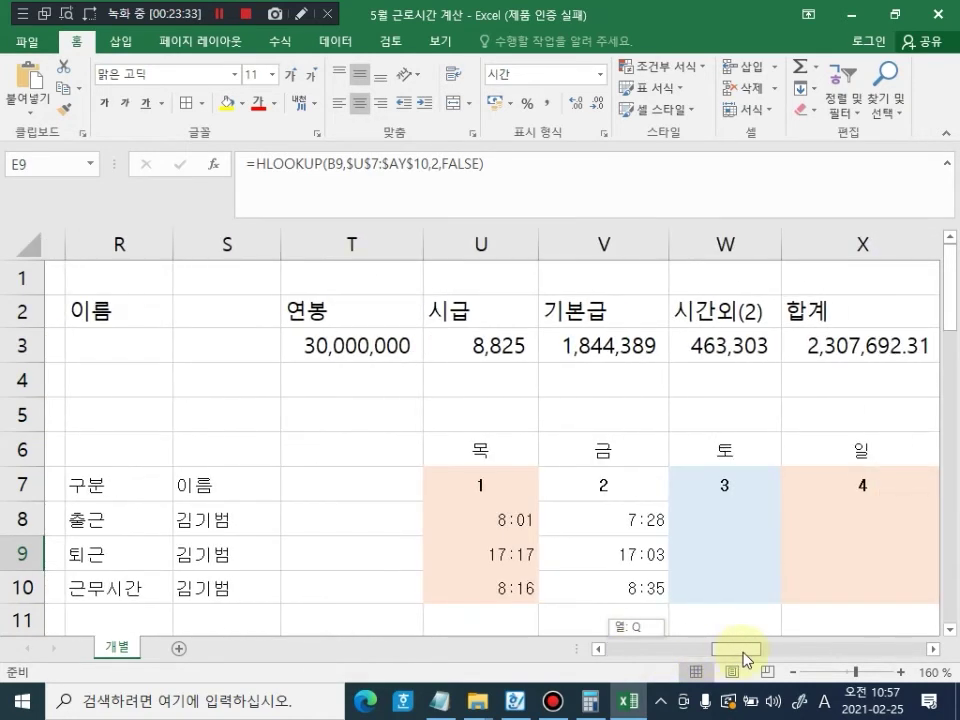
{"action": "left_click", "coordinate": [705, 518]}
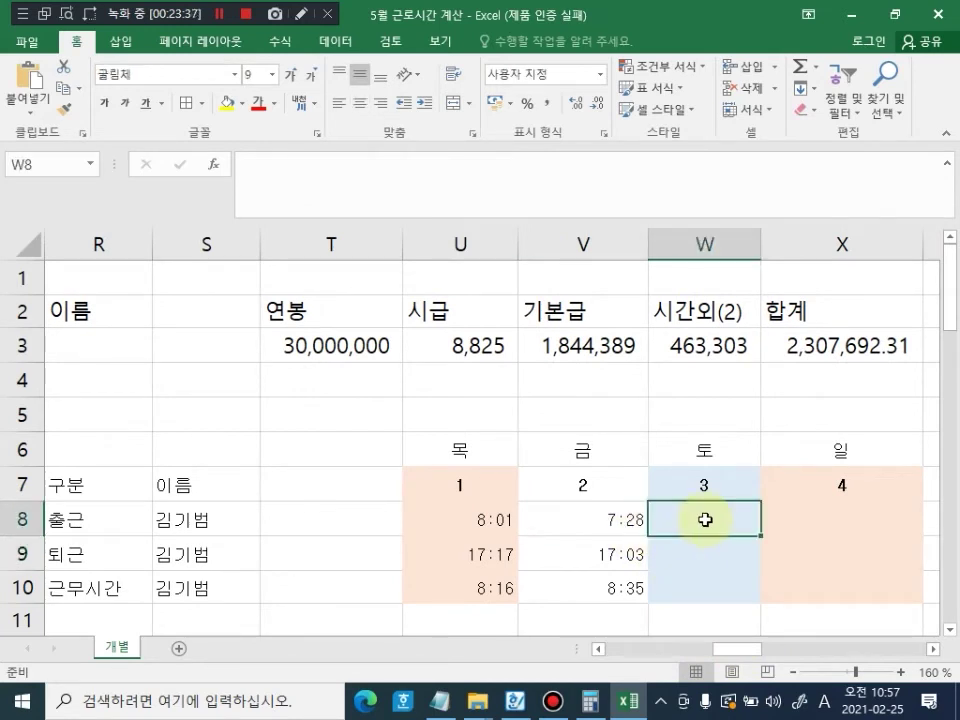
{"action": "type", "text": "08"}
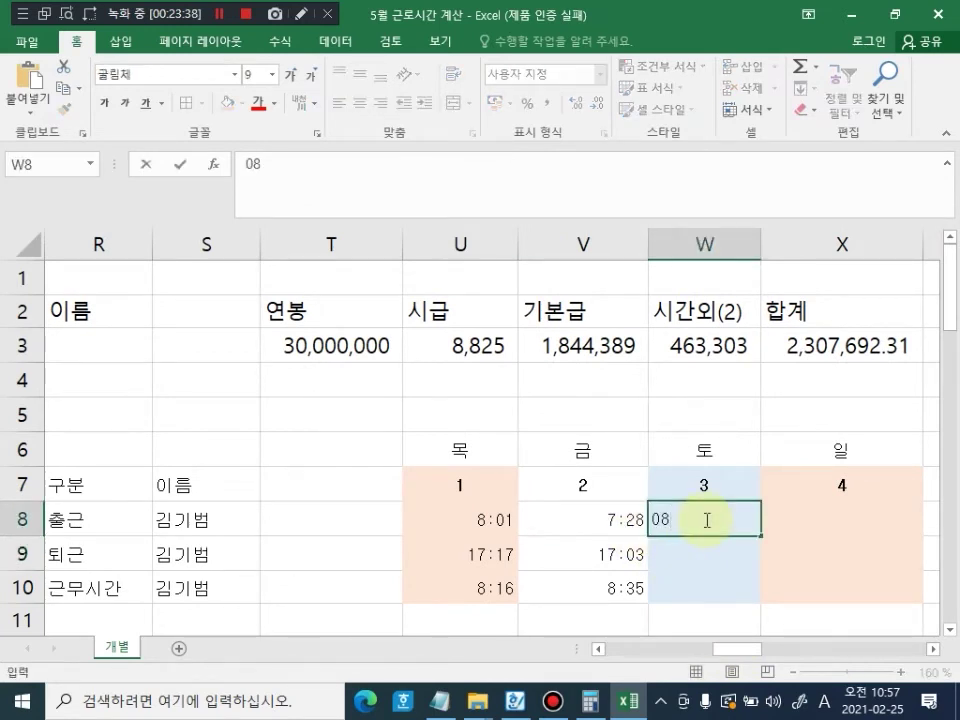
{"action": "type", "text": ":"}
{"action": "type", "text": "20"}
{"action": "key", "text": "Return"}
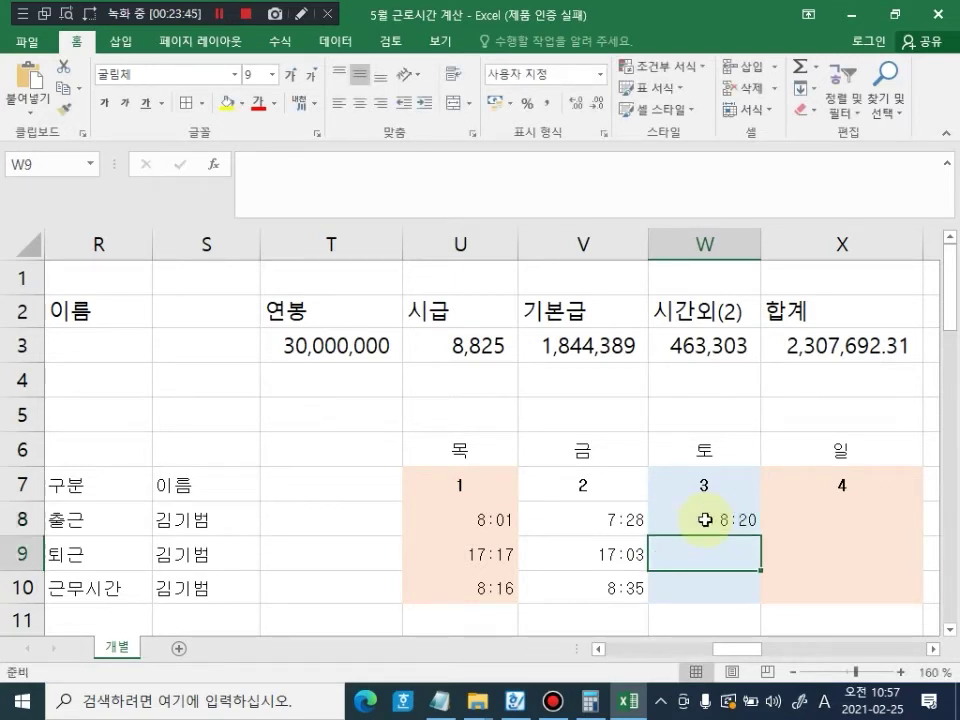
{"action": "type", "text": "12"}
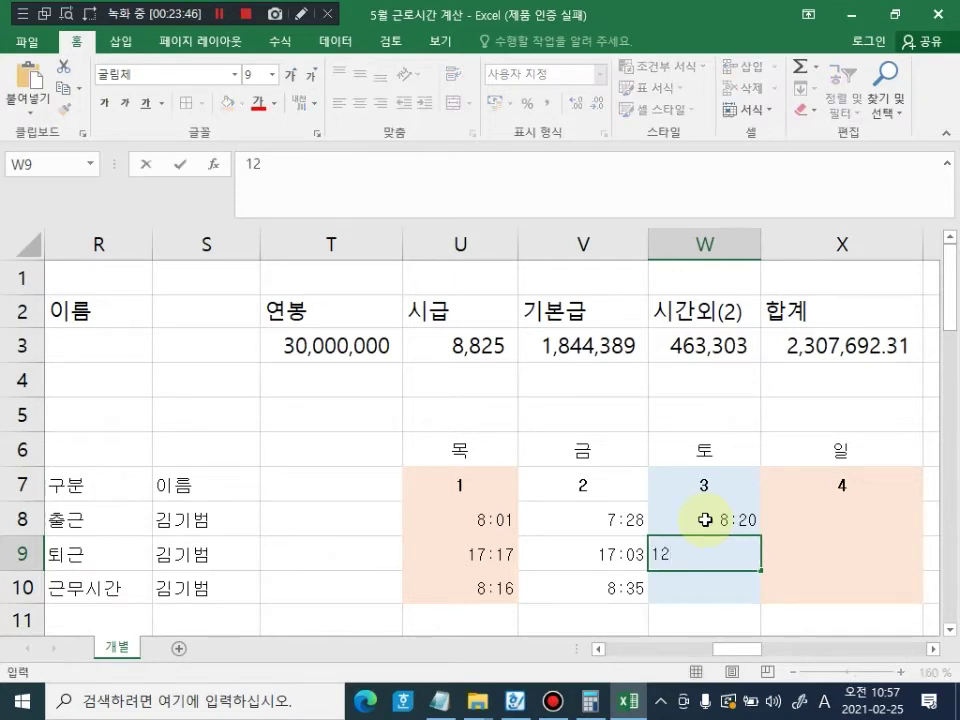
{"action": "type", "text": ":30"}
{"action": "key", "text": "Return"}
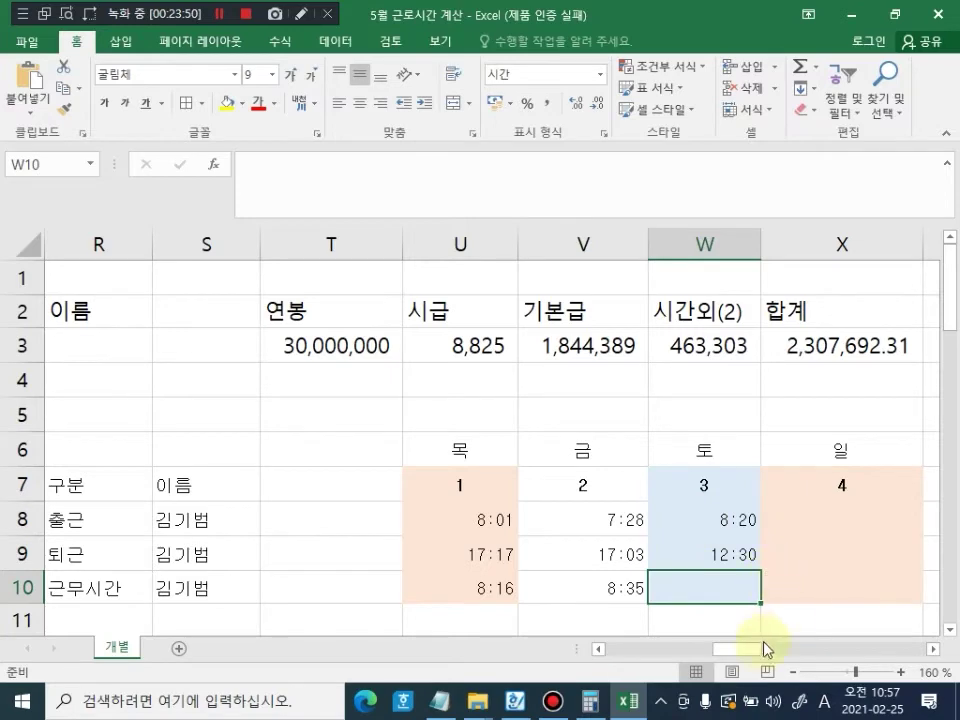
Step: Examine the 근무시간 and 지각 formulas in G9 and H9 for Saturday the 3rd
{"action": "left_click_drag", "start_coordinate": [767, 648], "coordinate": [506, 660]}
{"action": "left_click", "coordinate": [465, 554]}
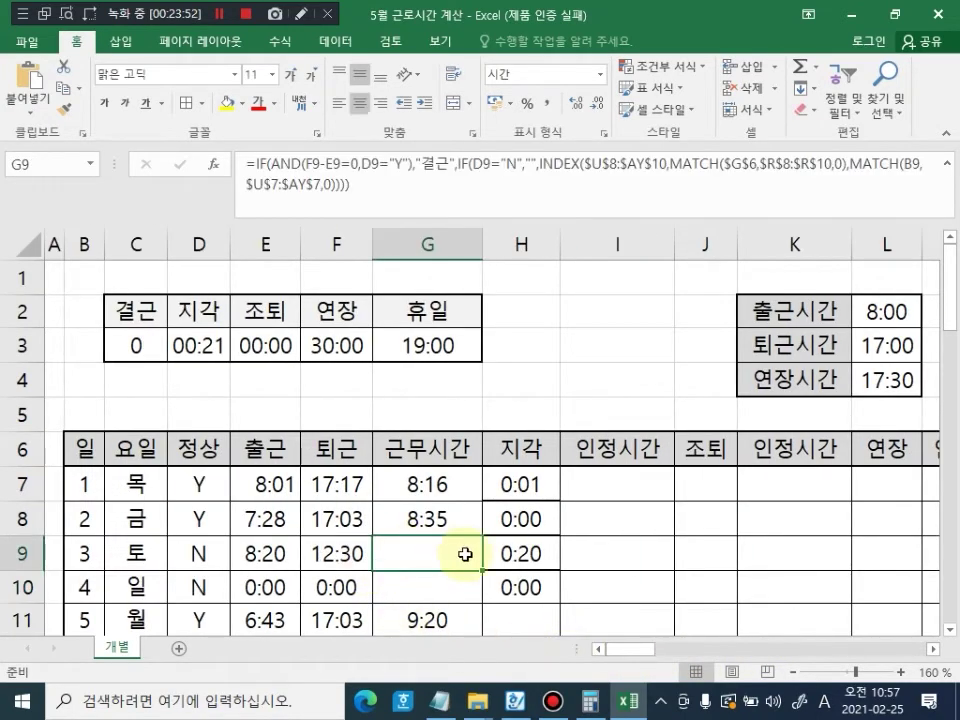
{"action": "left_click", "coordinate": [124, 553]}
{"action": "left_click", "coordinate": [502, 553]}
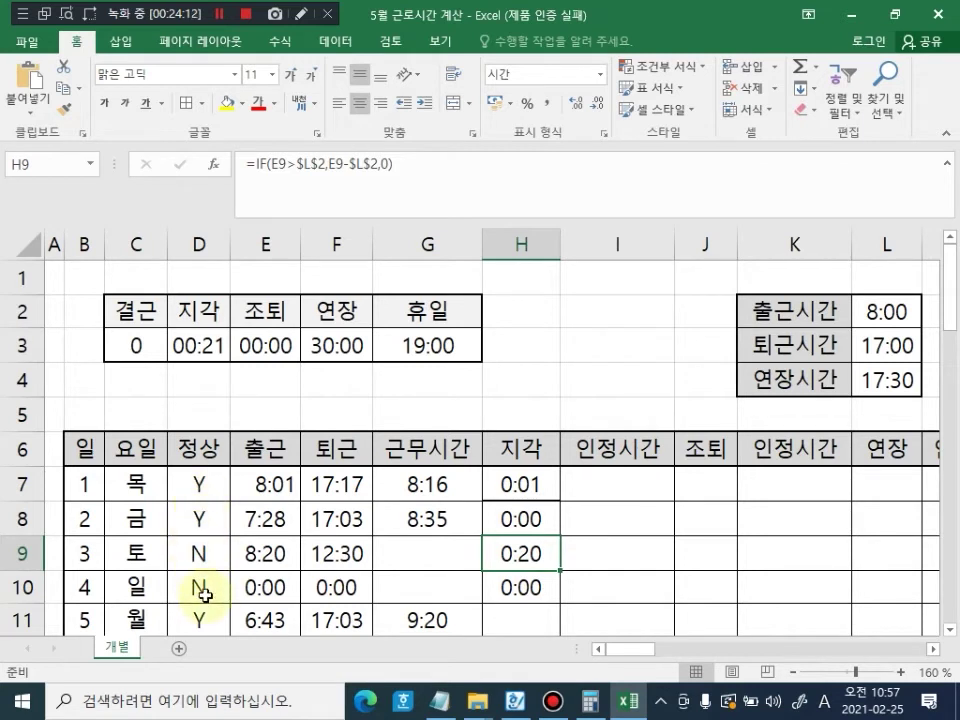
{"action": "left_click", "coordinate": [456, 557]}
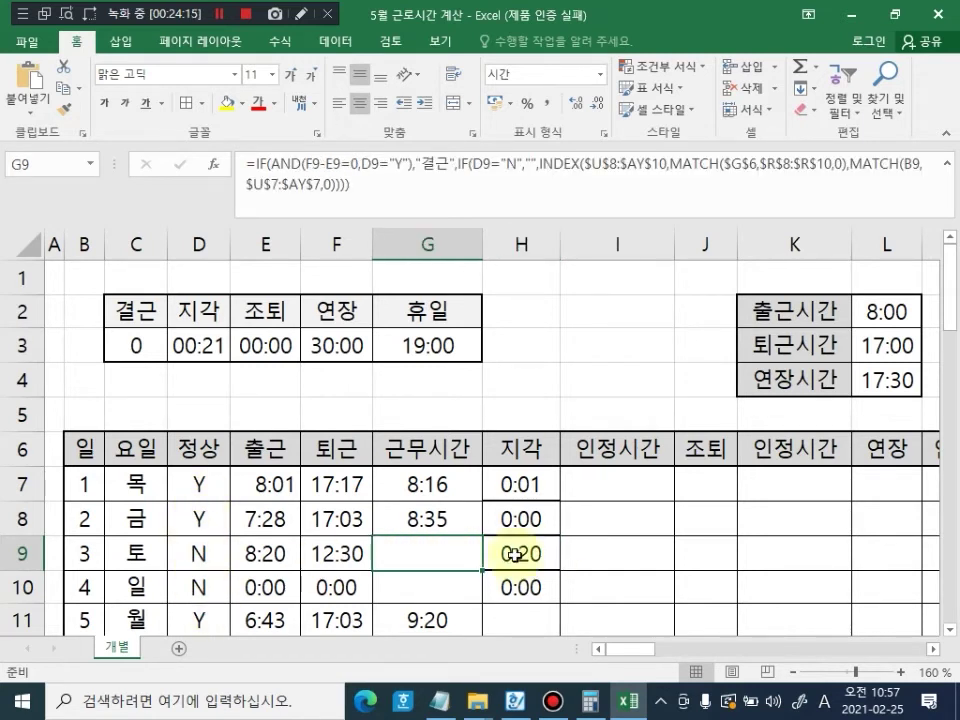
{"action": "left_click", "coordinate": [515, 553]}
{"action": "left_click", "coordinate": [424, 174]}
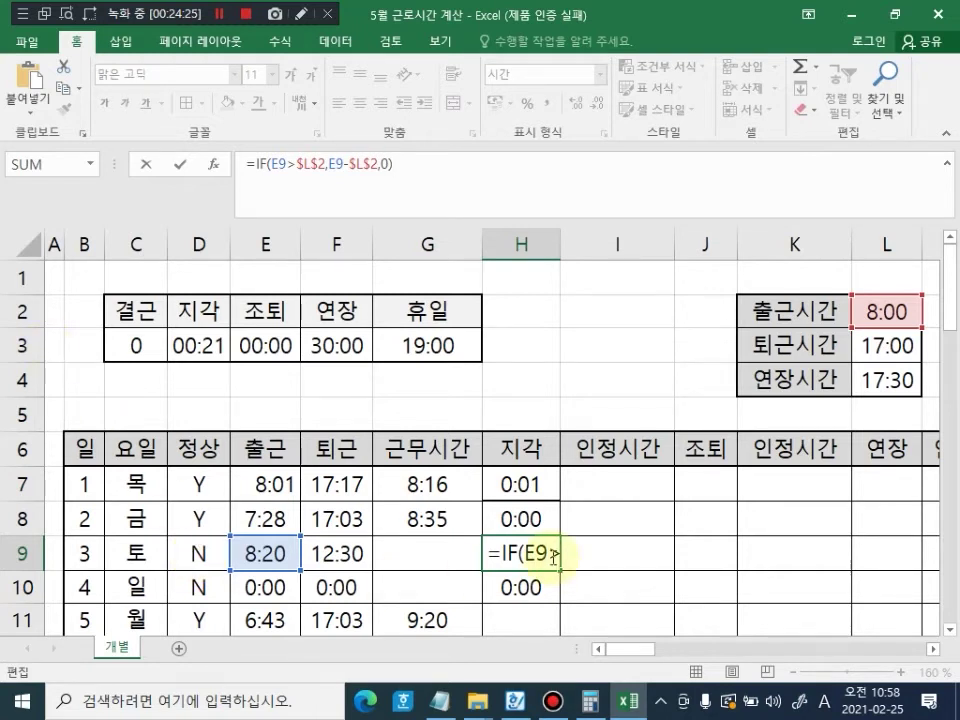
{"action": "key", "text": "ctrl+Return"}
{"action": "left_click", "coordinate": [653, 540]}
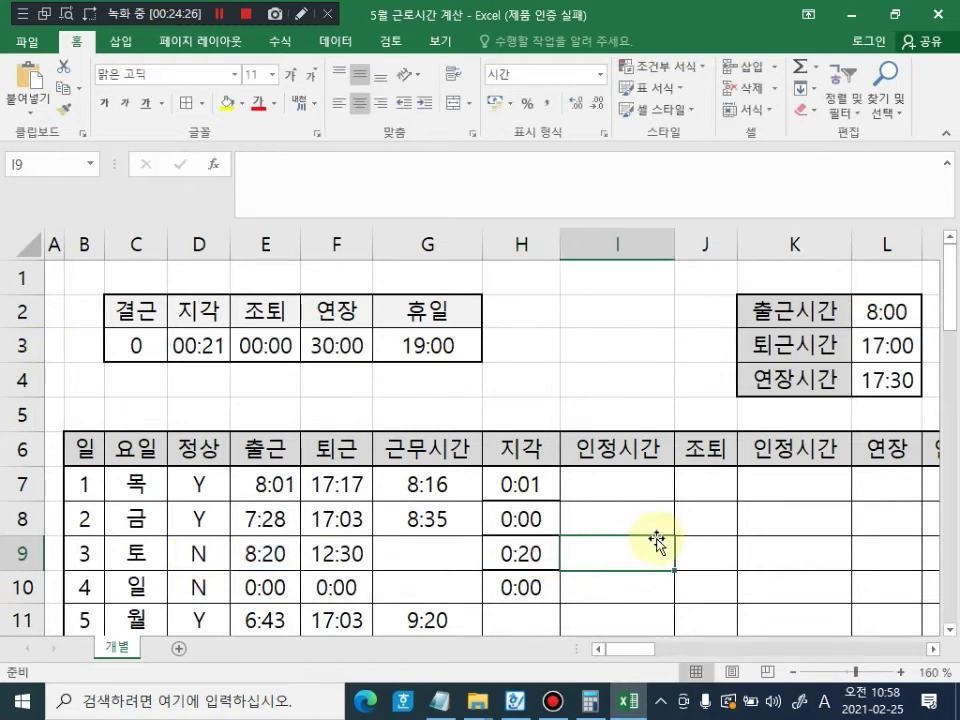
Step: Extend the H9 지각 formula to return 0 on non-working days: =IF(D9="N",0,IF(E9>$L$2,E9-$L$2,0))
{"action": "double_click", "coordinate": [525, 553]}
{"action": "left_click", "coordinate": [421, 556]}
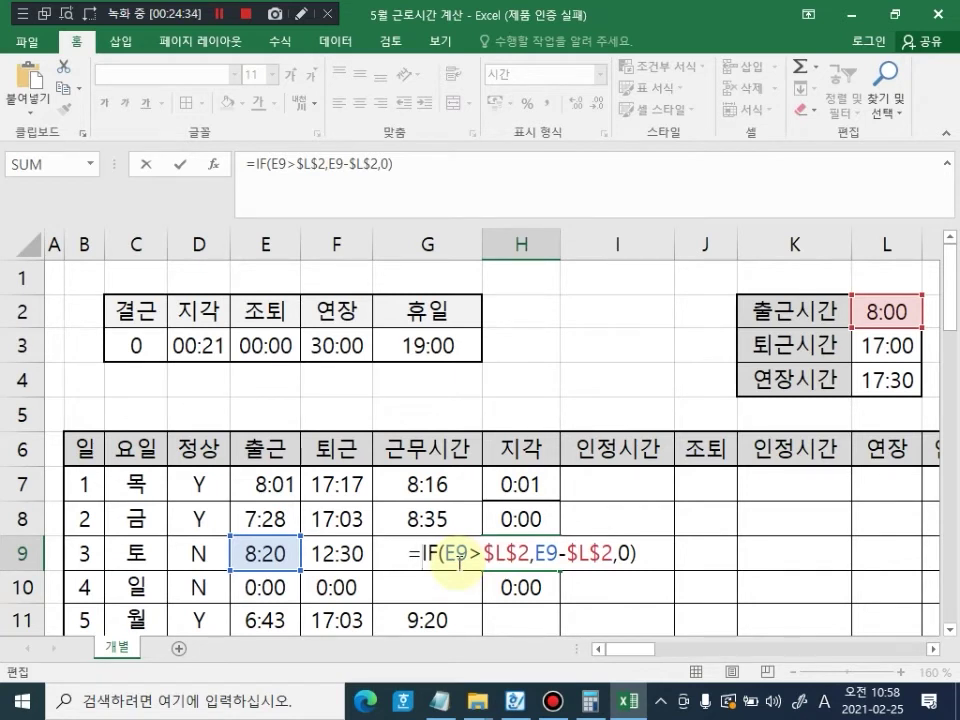
{"action": "type", "text": "IF"}
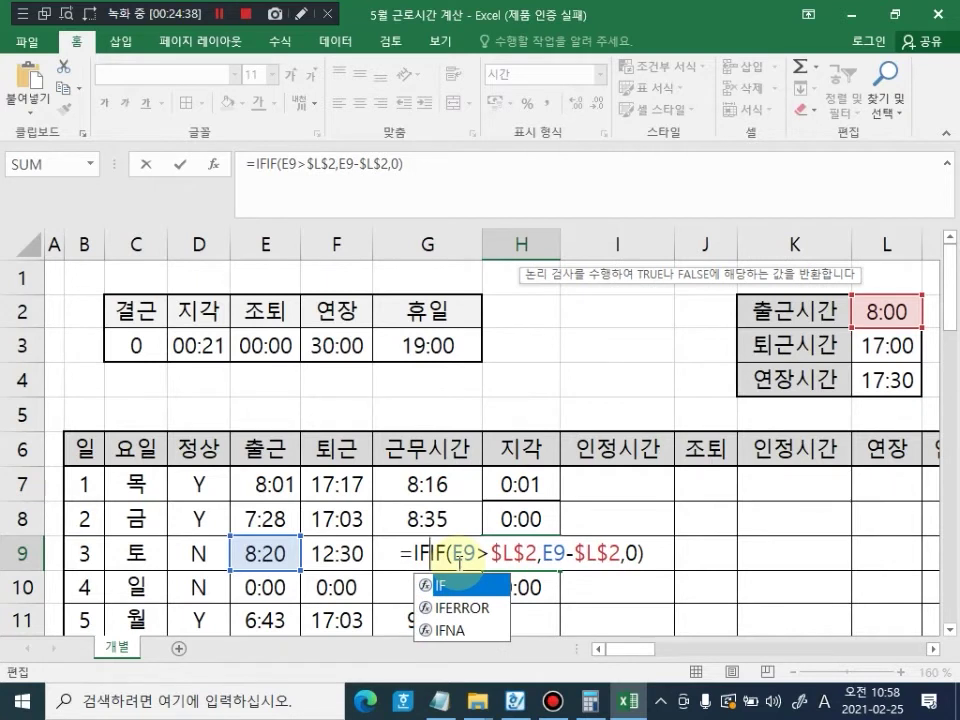
{"action": "type", "text": "("}
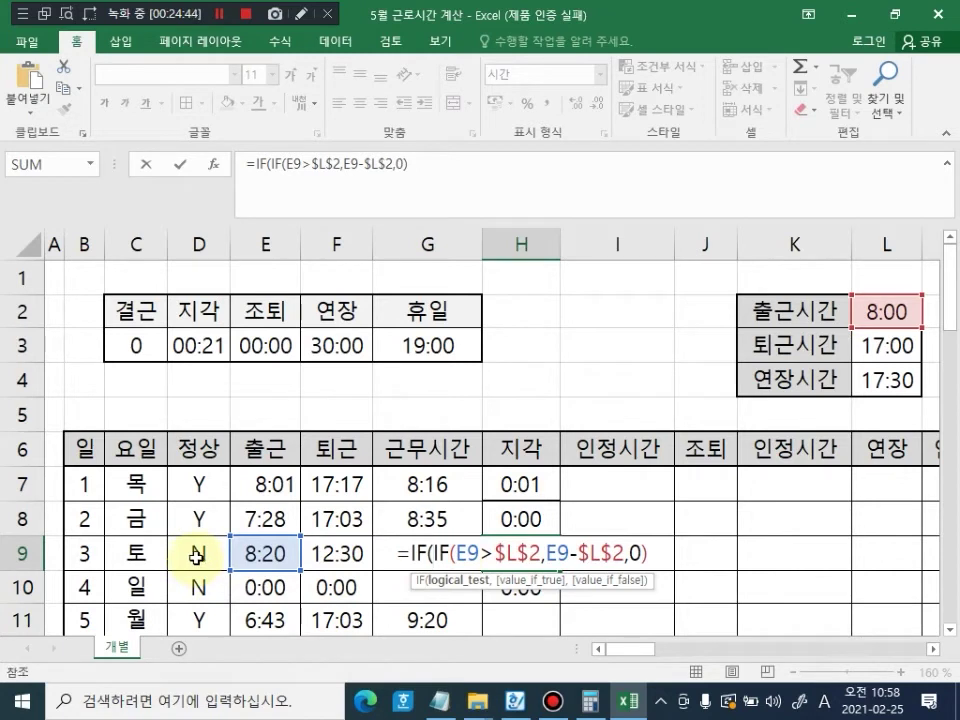
{"action": "left_click", "coordinate": [197, 553]}
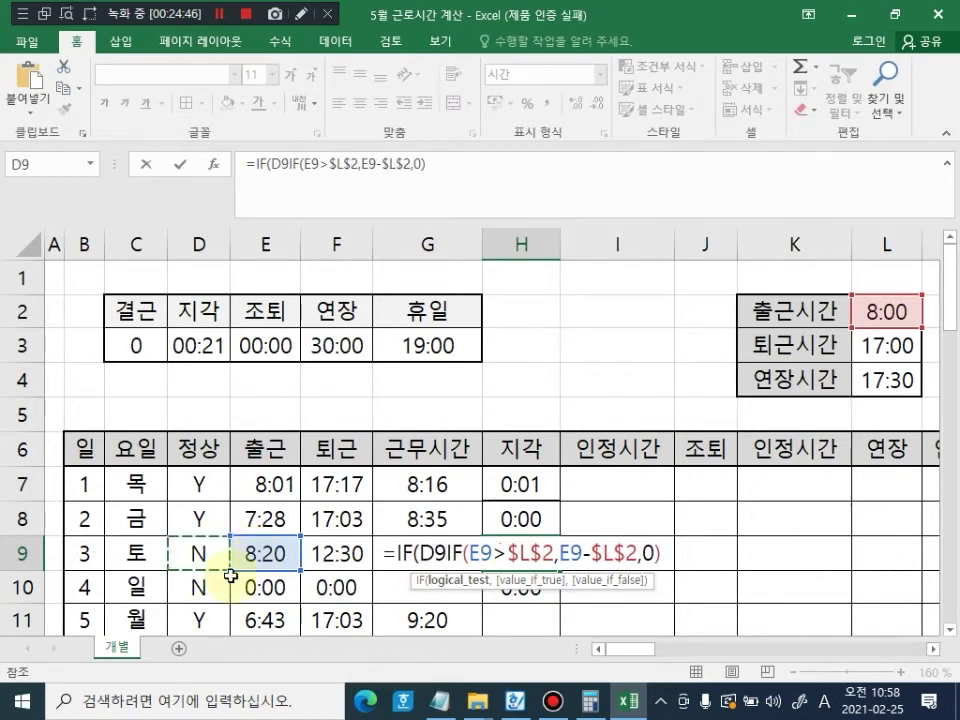
{"action": "type", "text": "="}
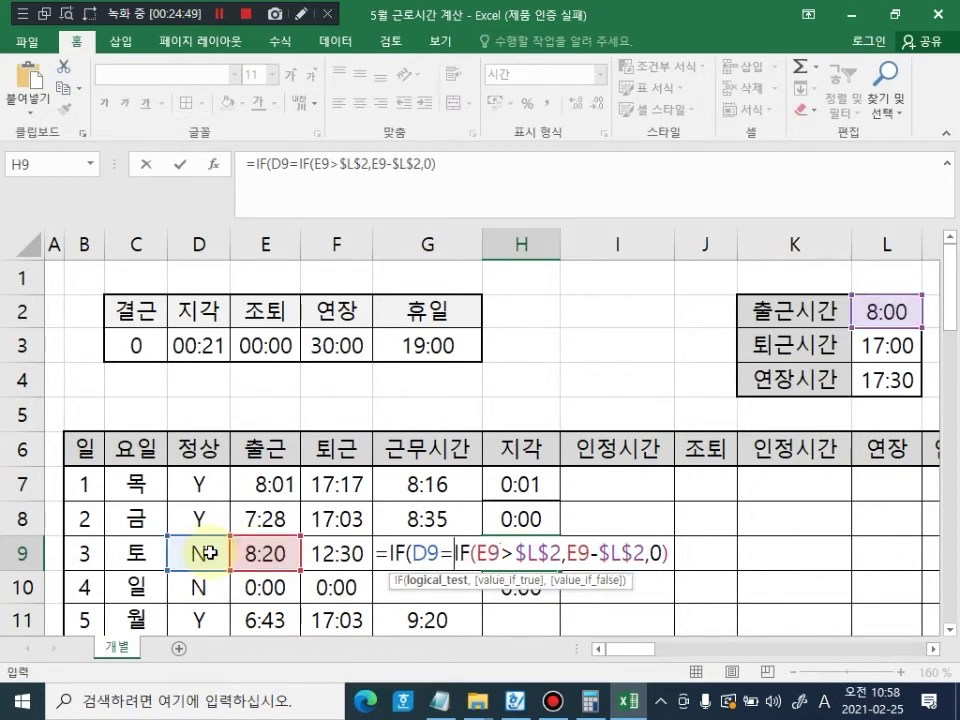
{"action": "type", "text": "\"N"}
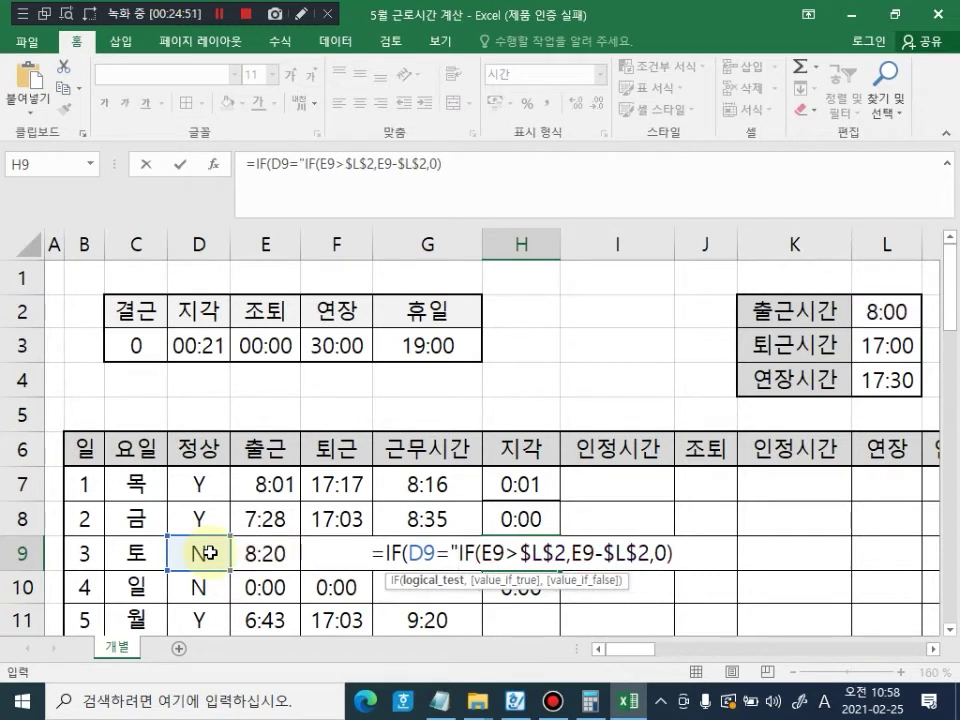
{"action": "type", "text": "\""}
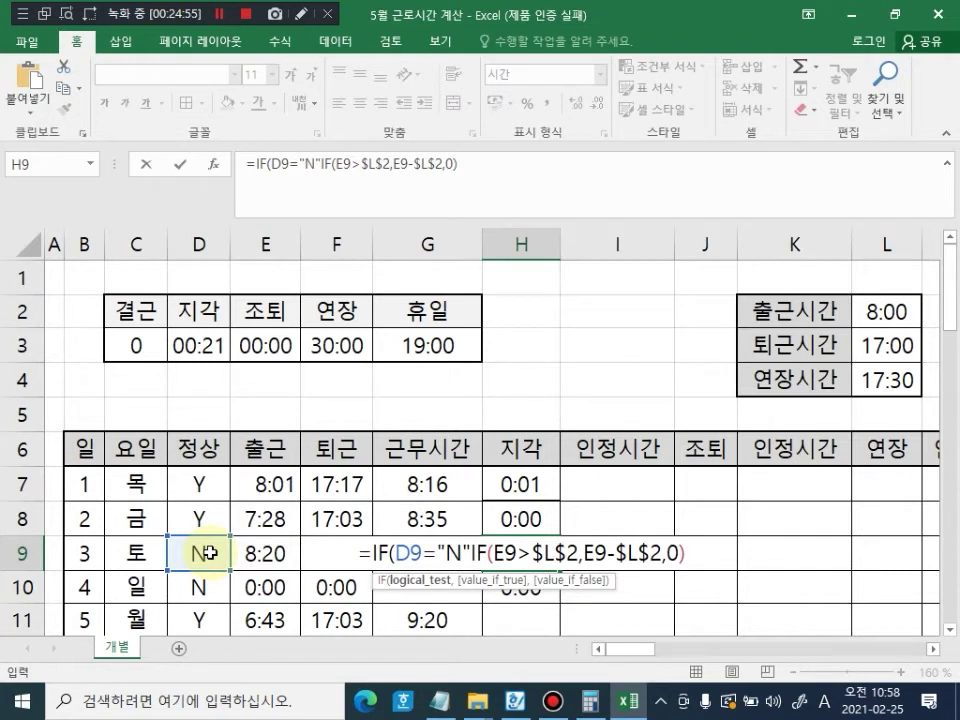
{"action": "type", "text": ","}
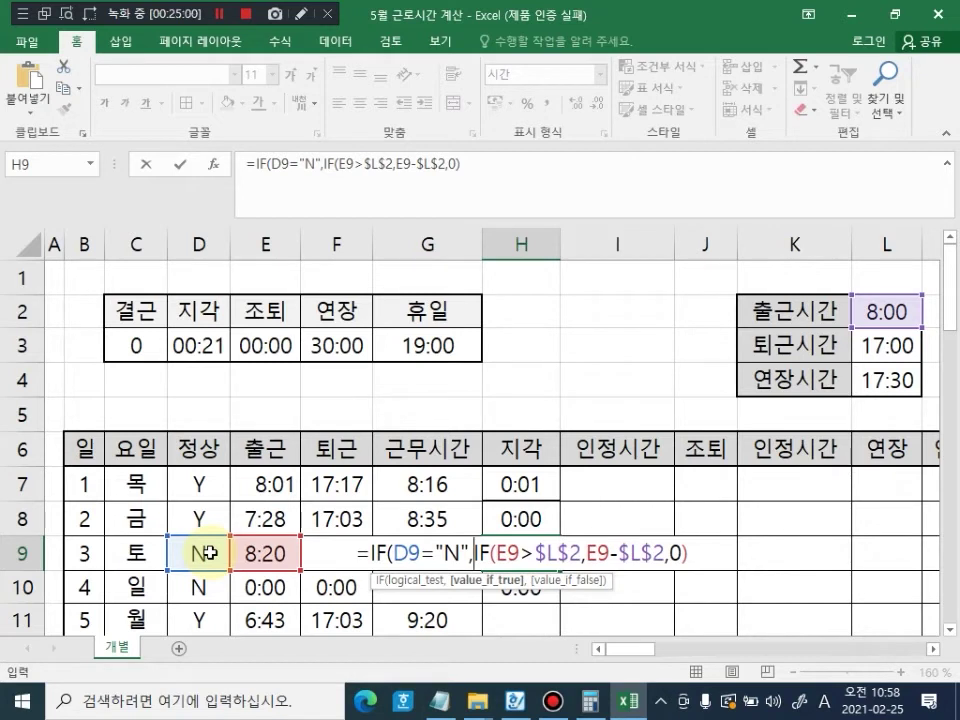
{"action": "type", "text": "0,"}
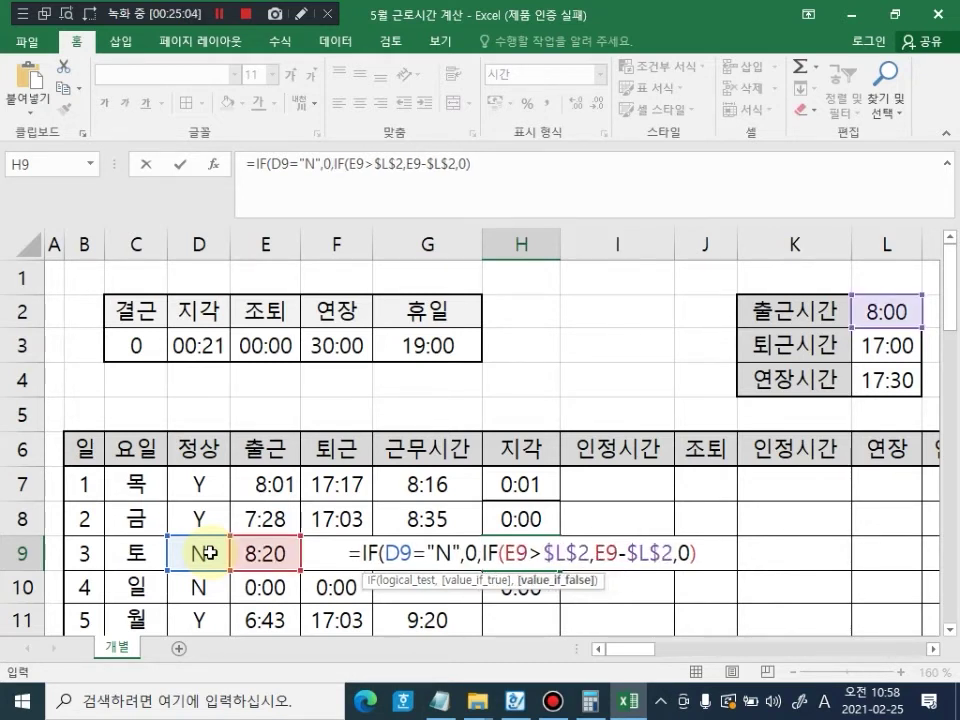
{"action": "left_click", "coordinate": [712, 552]}
{"action": "type", "text": ")"}
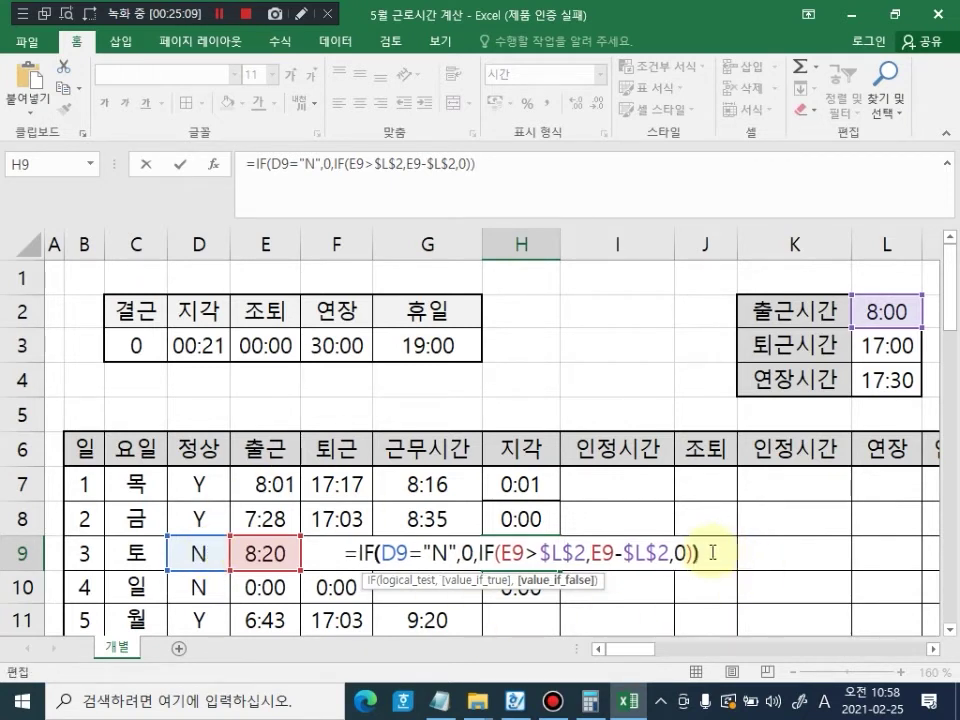
{"action": "key", "text": "Return"}
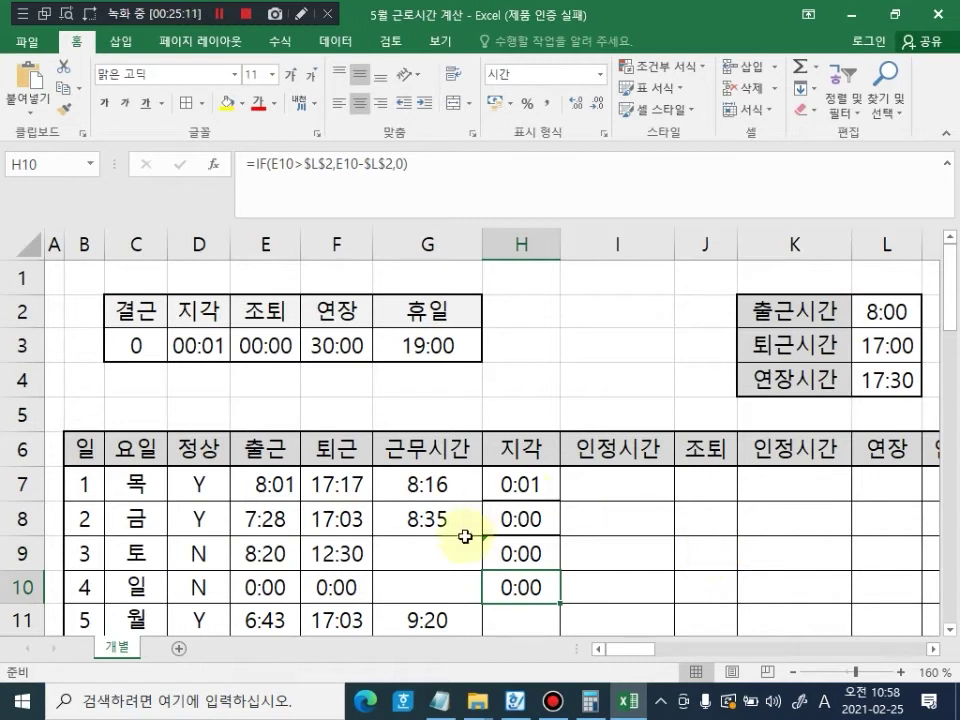
Step: Review the nested IF formula in H9 and the error-check options offered for that cell
{"action": "left_click", "coordinate": [510, 553]}
{"action": "double_click", "coordinate": [525, 551]}
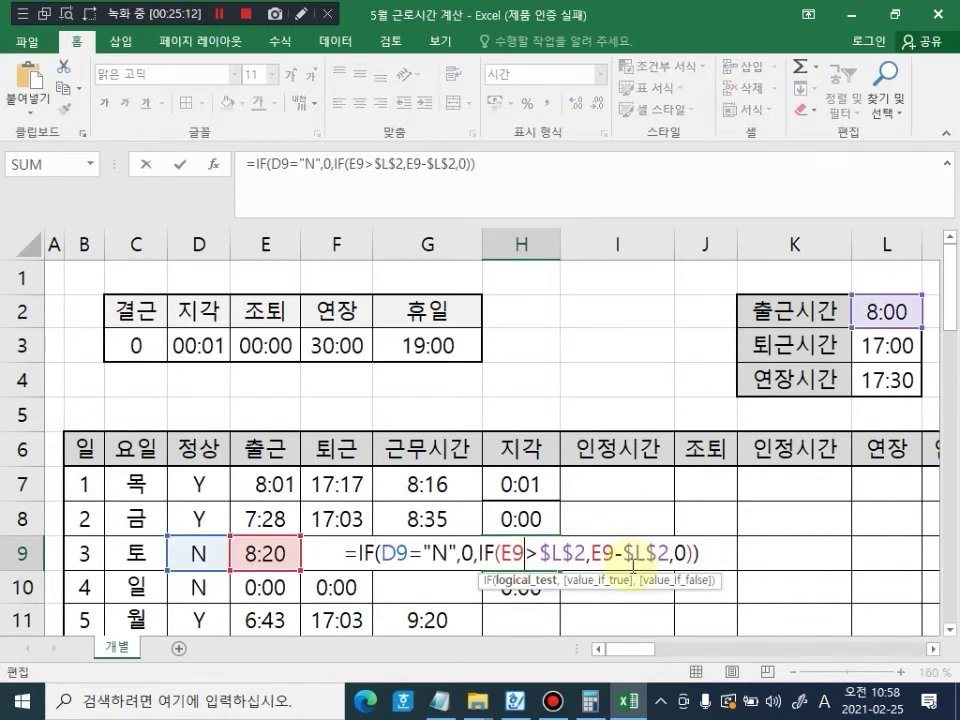
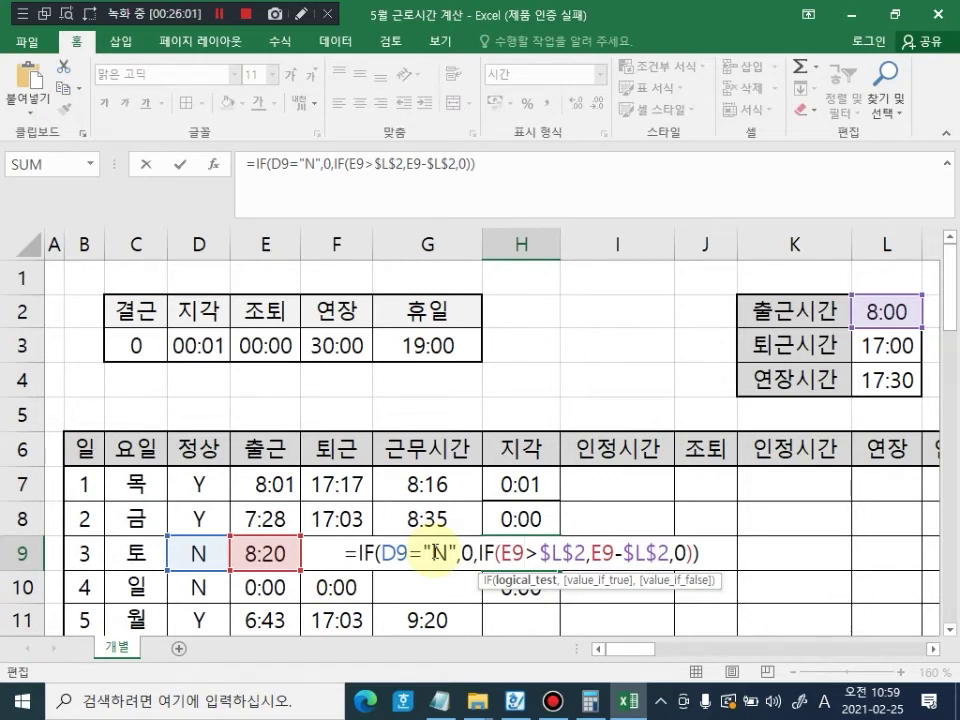
{"action": "key", "text": "Return"}
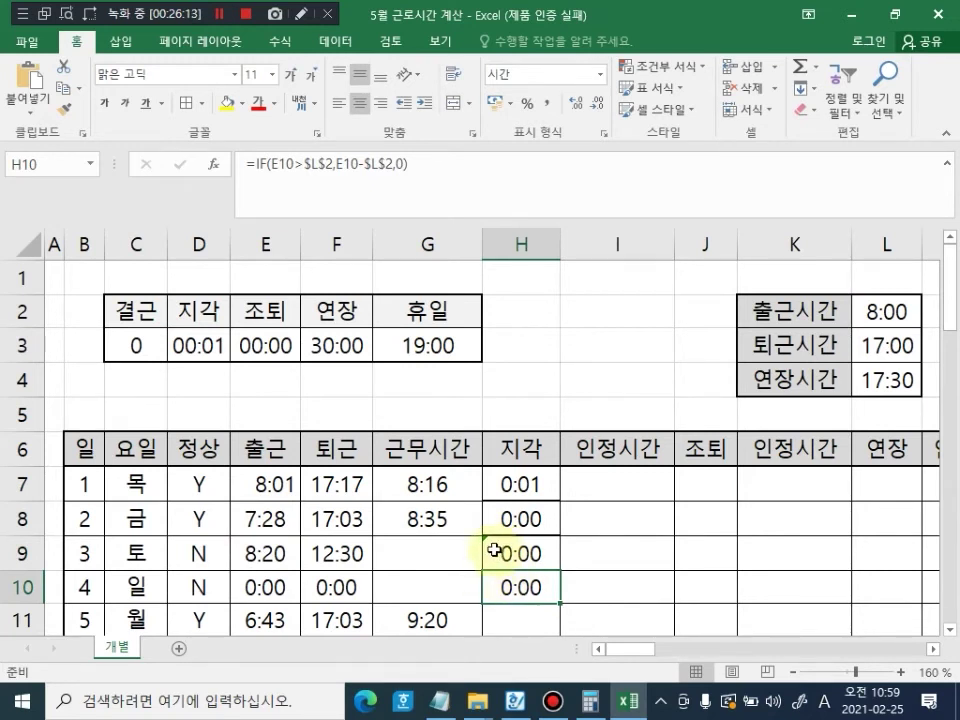
{"action": "left_click", "coordinate": [497, 551]}
{"action": "left_click", "coordinate": [466, 554]}
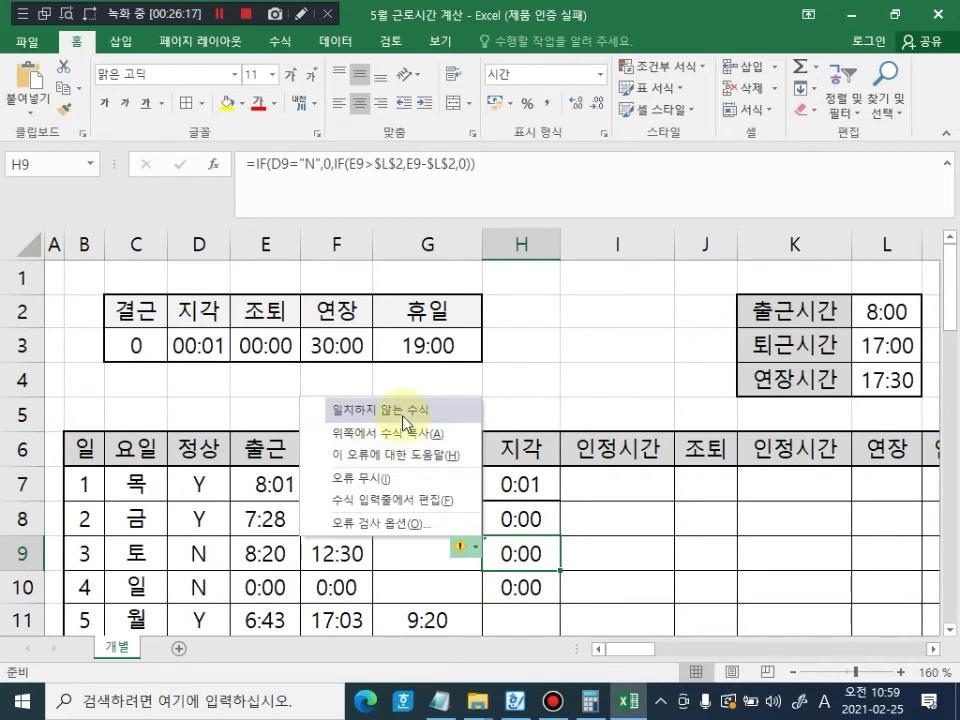
{"action": "left_click", "coordinate": [626, 521]}
{"action": "left_click", "coordinate": [626, 521]}
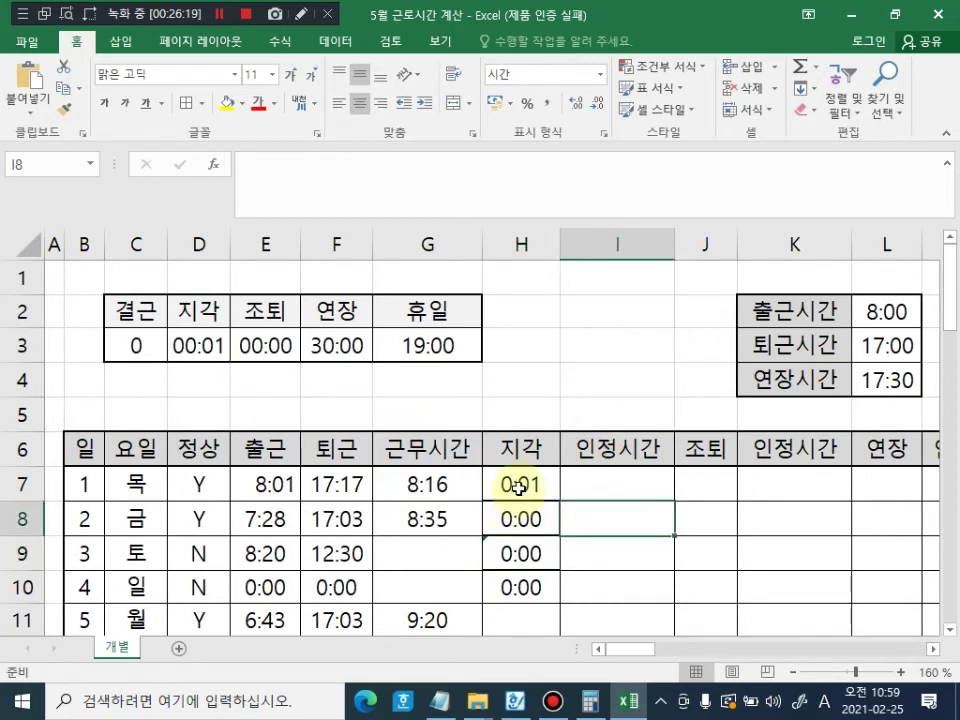
Step: Fill the H9 formula through the whole 지각 column, H7:H37, without formatting, and check the filled rows
{"action": "left_click", "coordinate": [539, 556]}
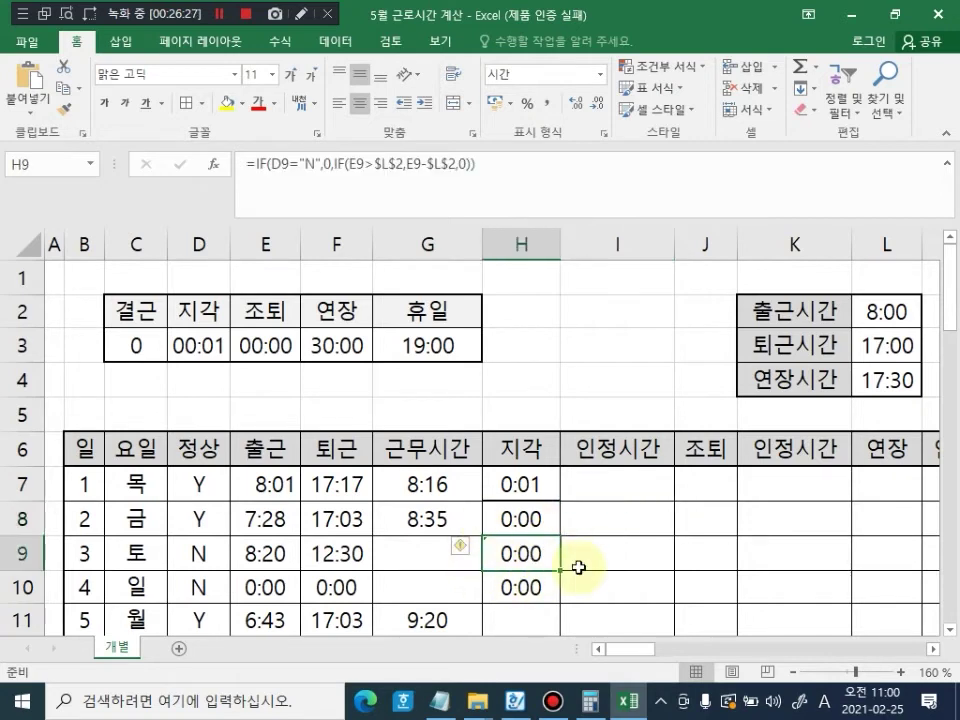
{"action": "left_click_drag", "start_coordinate": [559, 570], "coordinate": [558, 610]}
{"action": "scroll", "coordinate": [575, 530], "scroll_direction": "down", "scroll_amount": 1}
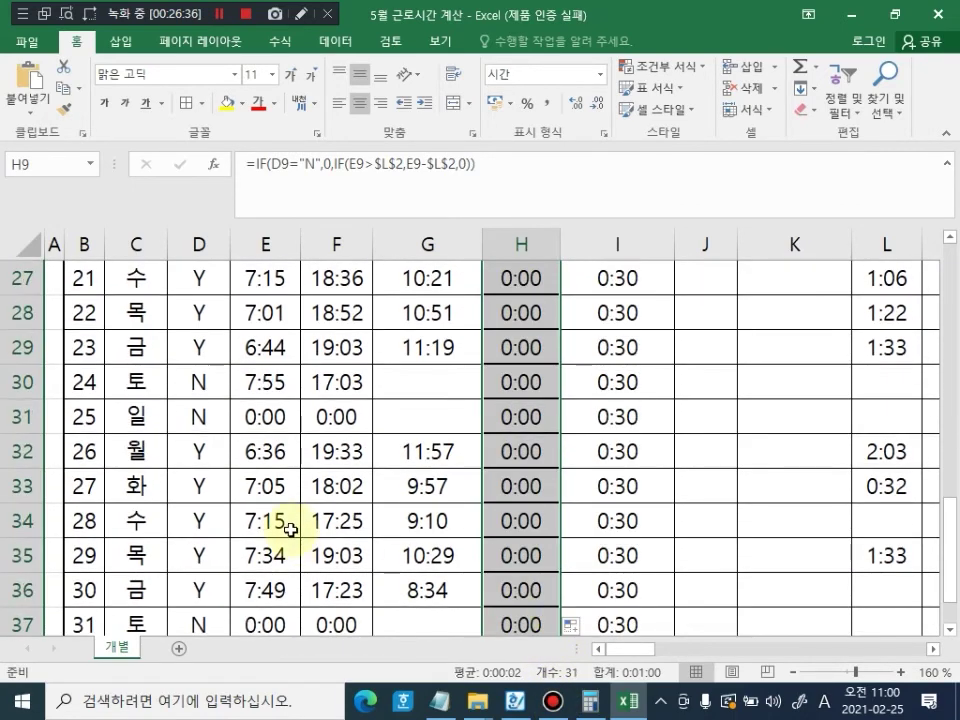
{"action": "left_click", "coordinate": [574, 625]}
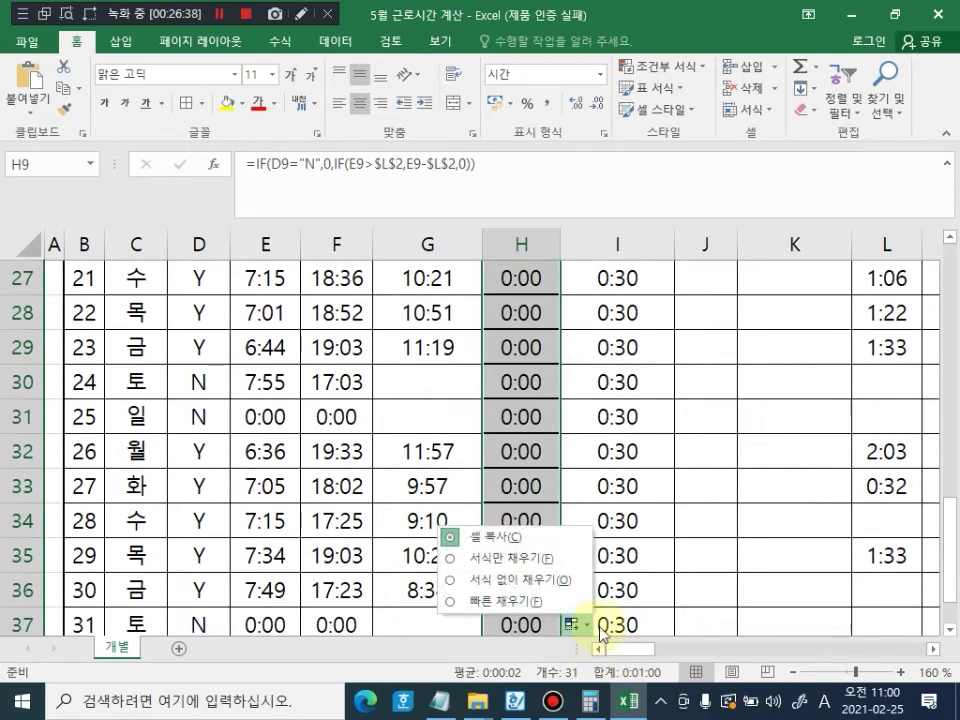
{"action": "left_click", "coordinate": [505, 589]}
{"action": "scroll", "coordinate": [531, 381], "scroll_direction": "up", "scroll_amount": 6}
{"action": "left_click", "coordinate": [722, 441]}
{"action": "scroll", "coordinate": [533, 458], "scroll_direction": "up", "scroll_amount": 3}
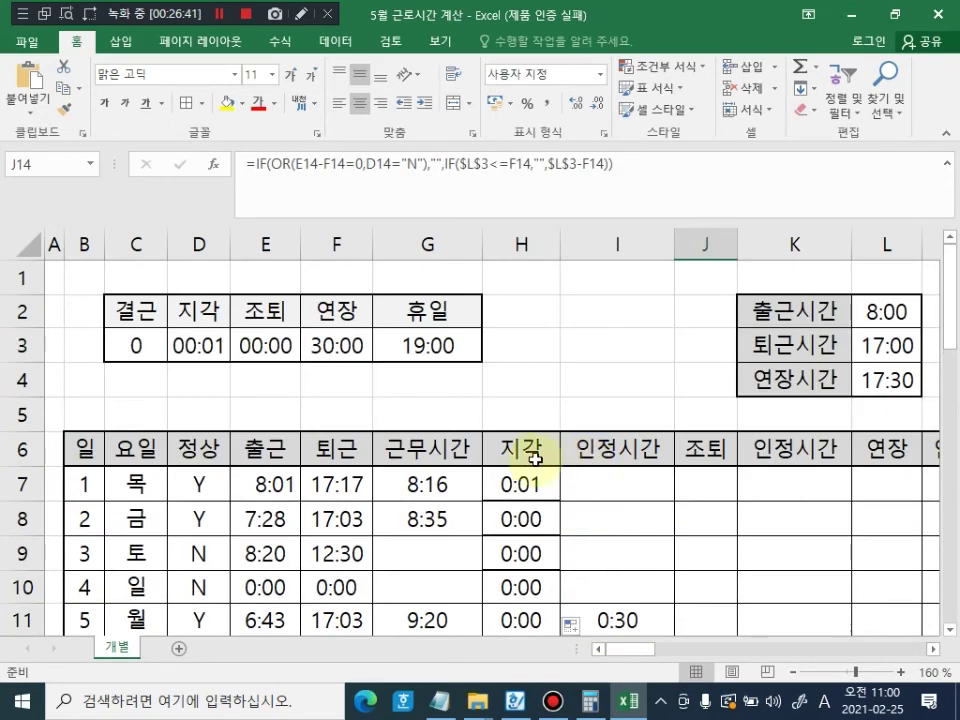
{"action": "scroll", "coordinate": [617, 466], "scroll_direction": "down", "scroll_amount": 5}
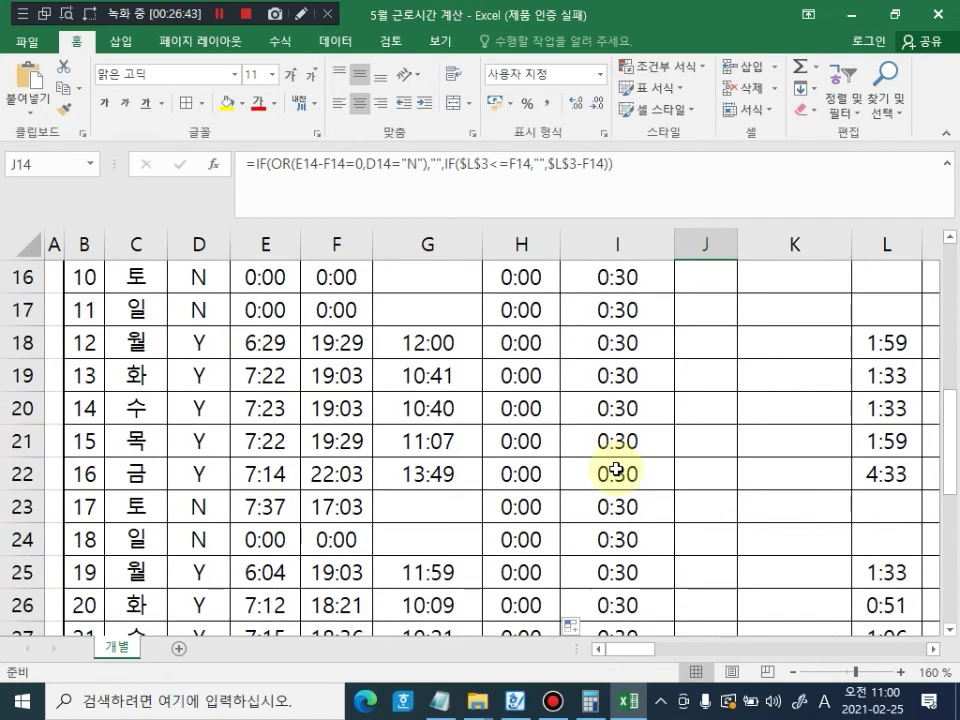
{"action": "scroll", "coordinate": [617, 470], "scroll_direction": "down", "scroll_amount": 4}
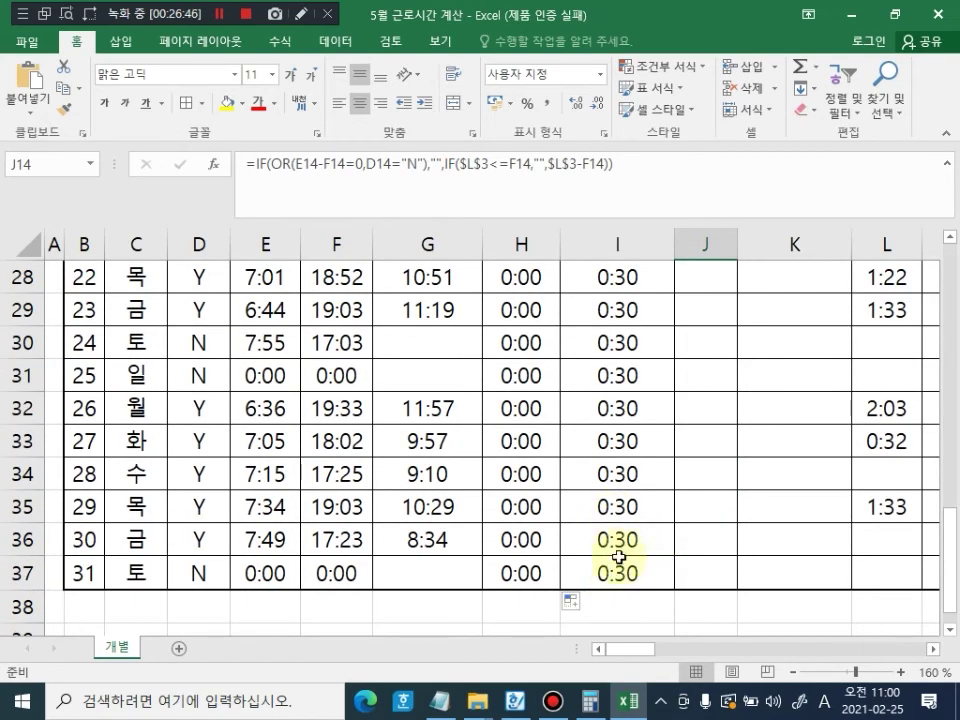
{"action": "scroll", "coordinate": [619, 557], "scroll_direction": "up", "scroll_amount": 9}
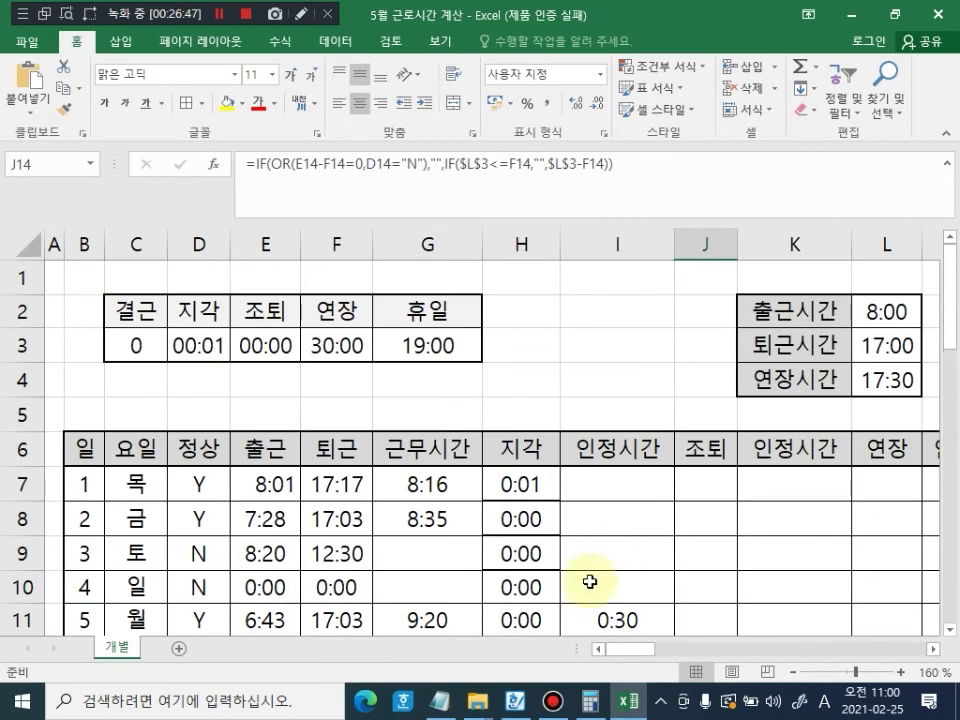
Step: Clear the 인정시간 values in column I of the daily table, starting at I7
{"action": "left_click_drag", "start_coordinate": [614, 480], "coordinate": [643, 601]}
{"action": "key", "text": "ctrl+z"}
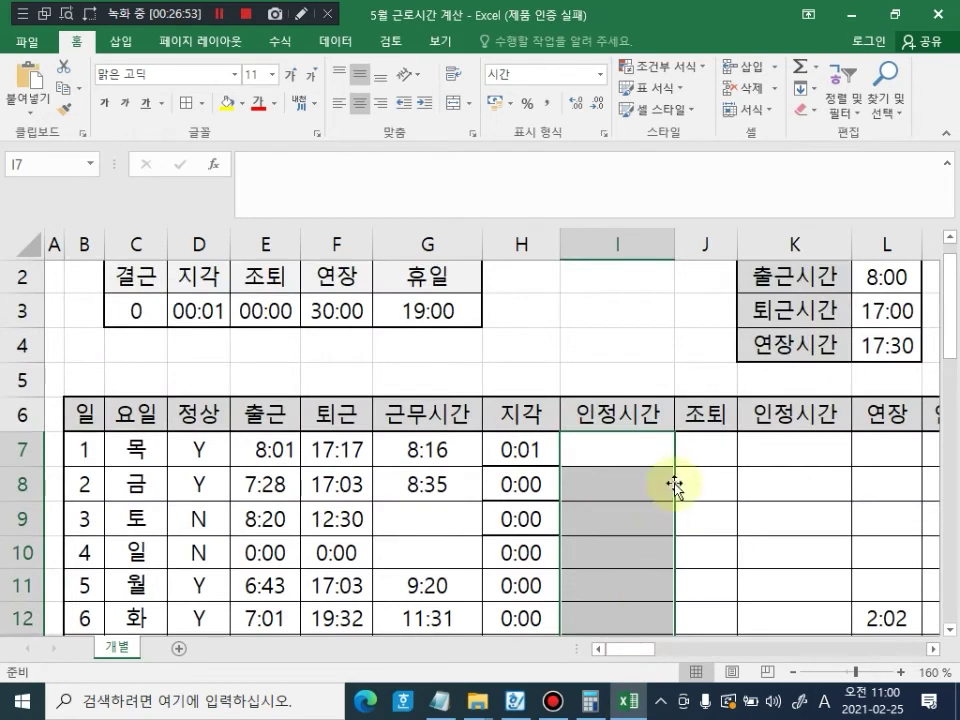
{"action": "left_click", "coordinate": [797, 482]}
{"action": "left_click", "coordinate": [594, 455]}
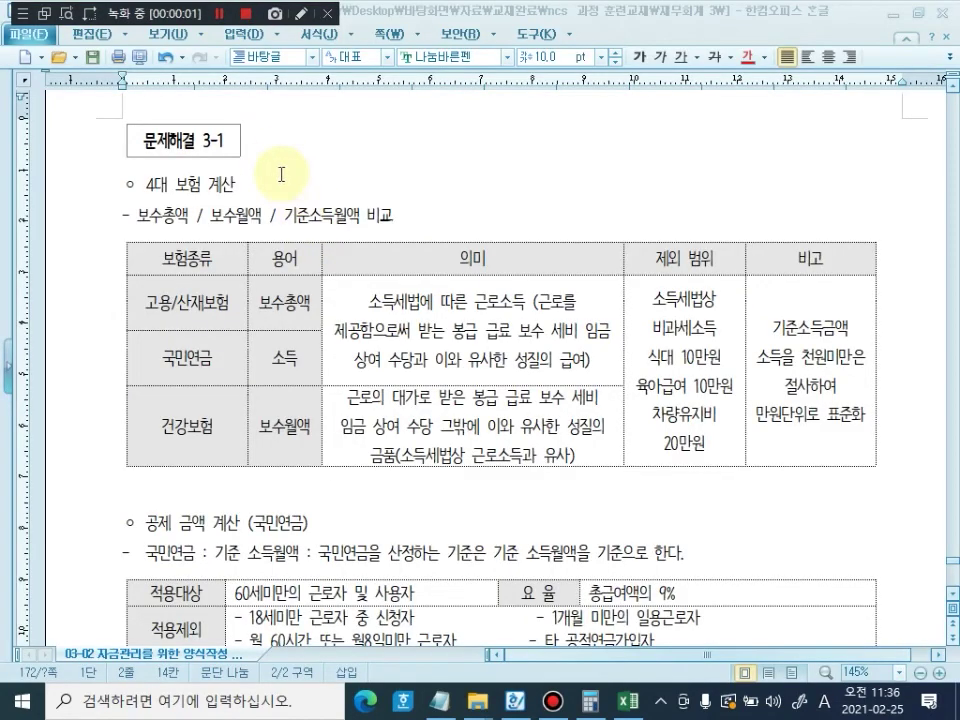
Step: Switch to the Hangul textbook document and review the 문제해결 3 task and the 문제해결 3-1 section on 4대 보험 계산
{"action": "left_click", "coordinate": [276, 137]}
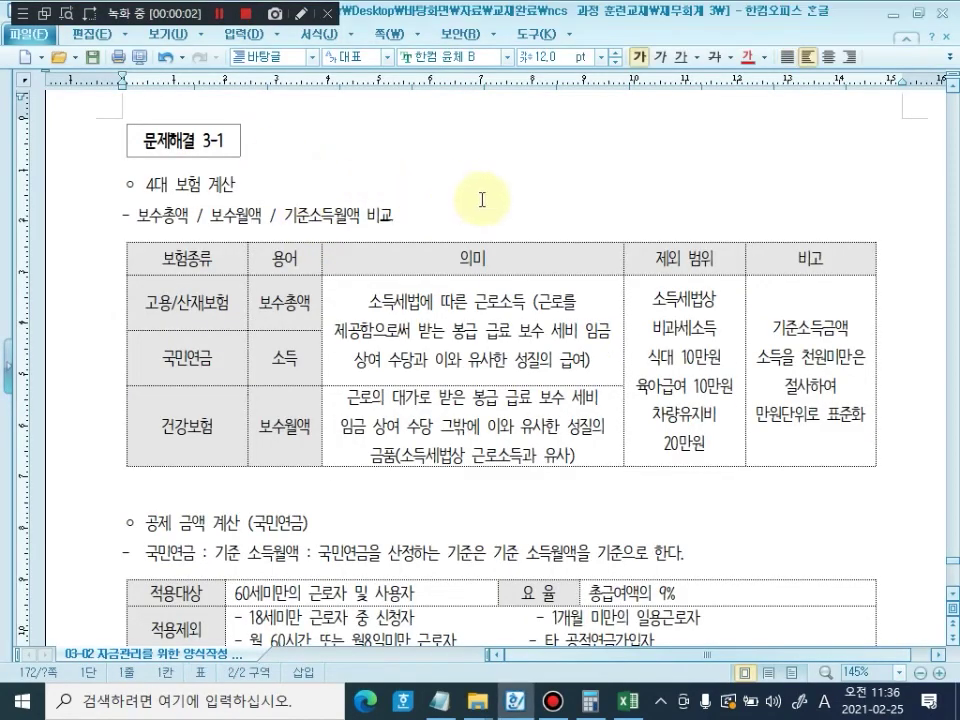
{"action": "scroll", "coordinate": [480, 198], "scroll_direction": "up", "scroll_amount": 7}
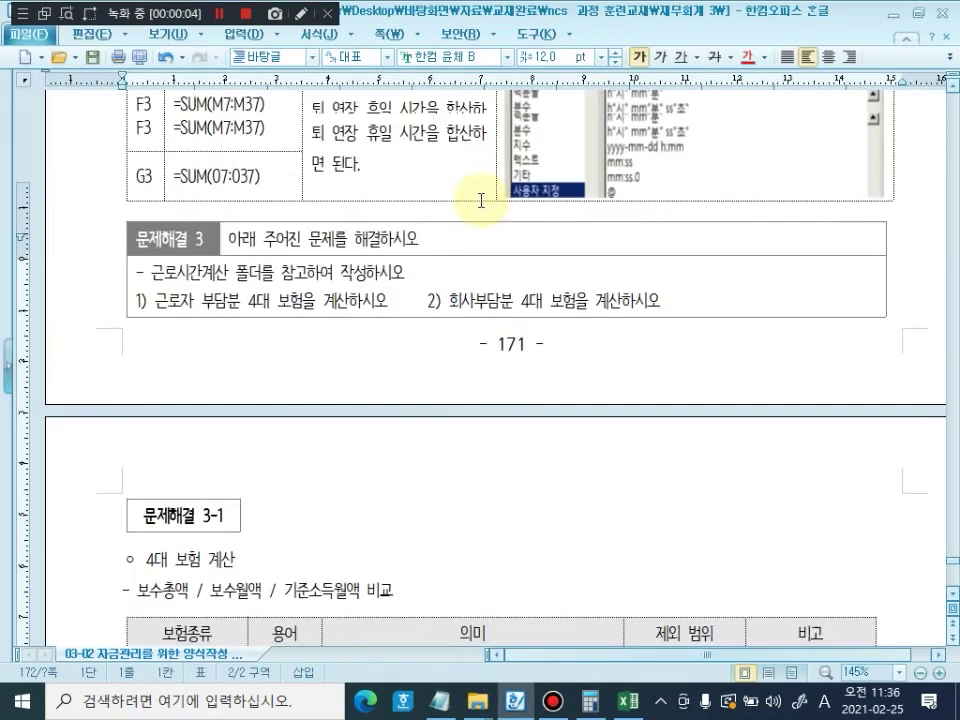
{"action": "scroll", "coordinate": [489, 198], "scroll_direction": "down", "scroll_amount": 6}
{"action": "scroll", "coordinate": [516, 250], "scroll_direction": "down", "scroll_amount": 2}
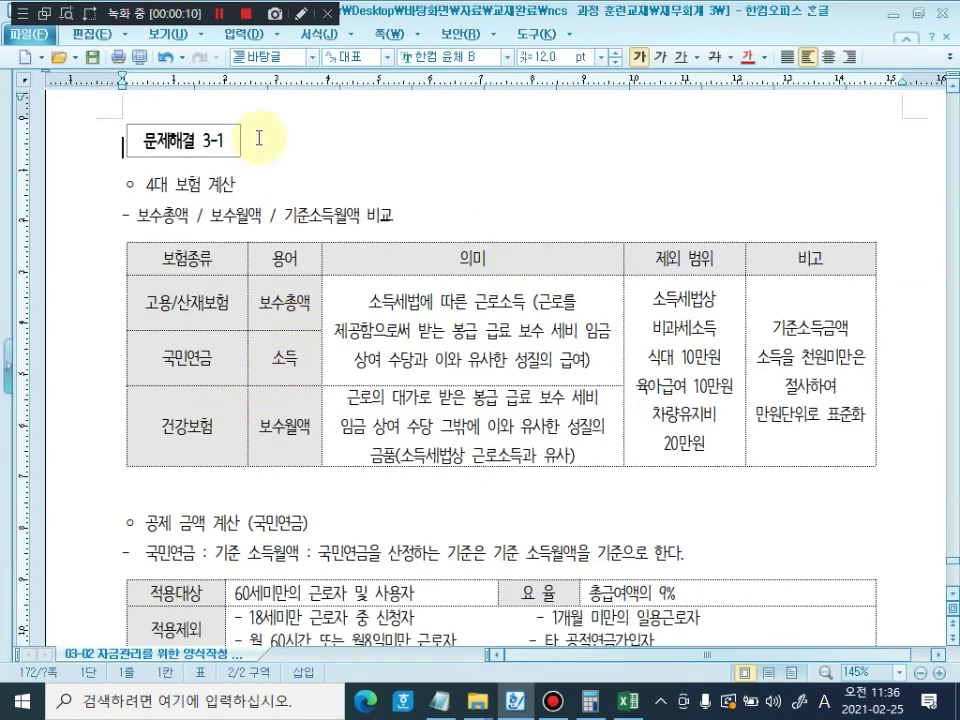
Step: Underline 보수총액, 보수월액 and 기준소득월액 in the comparison line and the 보험종류 table header with the red pen
{"action": "left_click", "coordinate": [300, 14]}
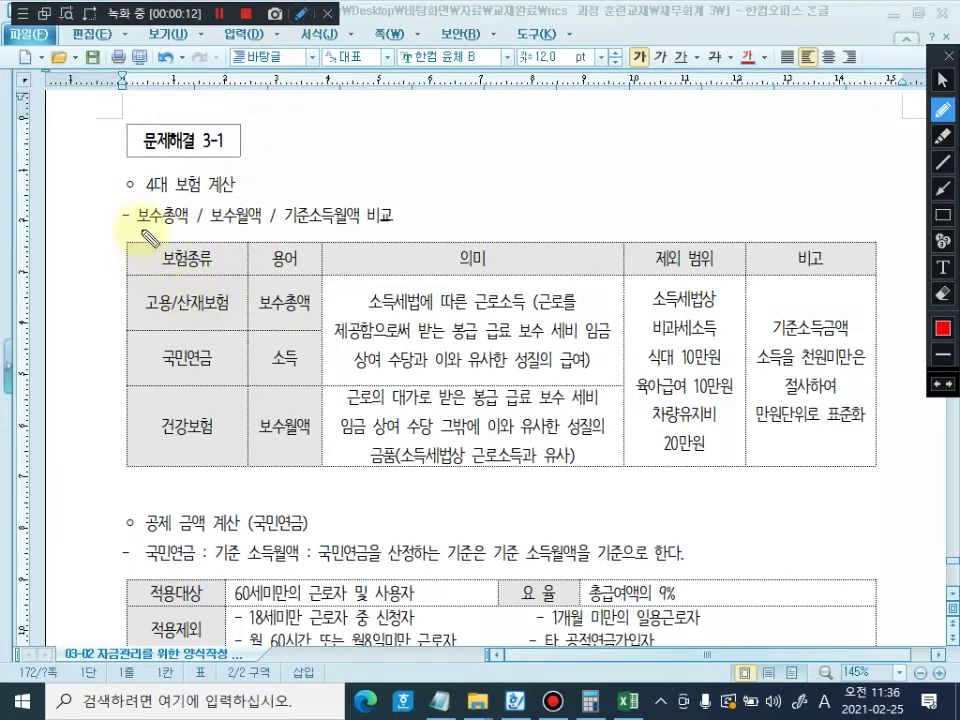
{"action": "left_click_drag", "start_coordinate": [138, 219], "coordinate": [360, 226]}
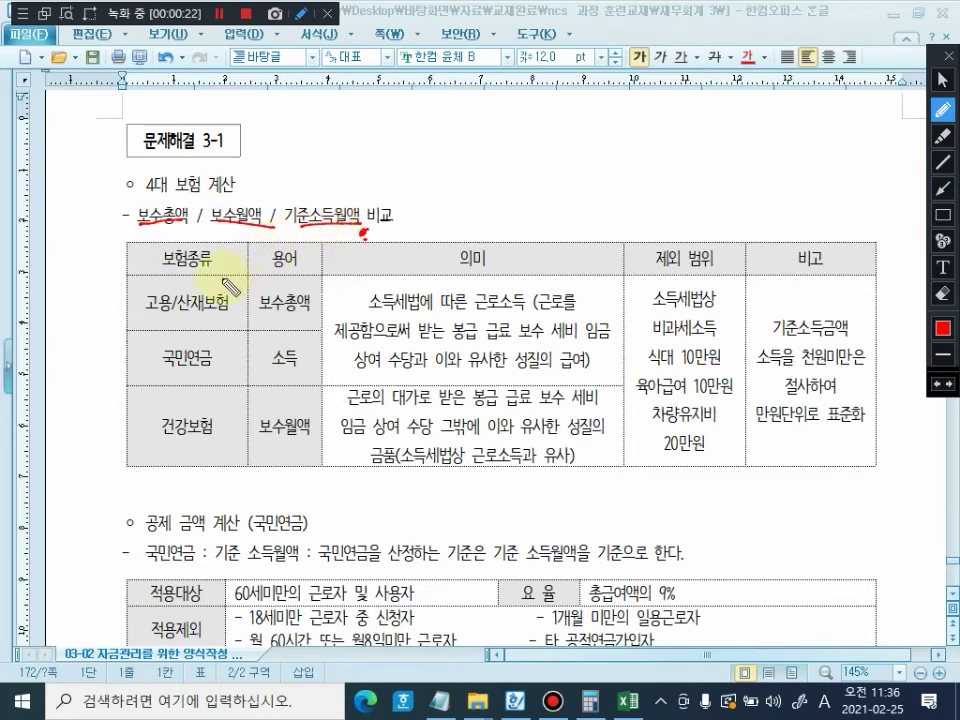
{"action": "left_click_drag", "start_coordinate": [164, 268], "coordinate": [212, 266]}
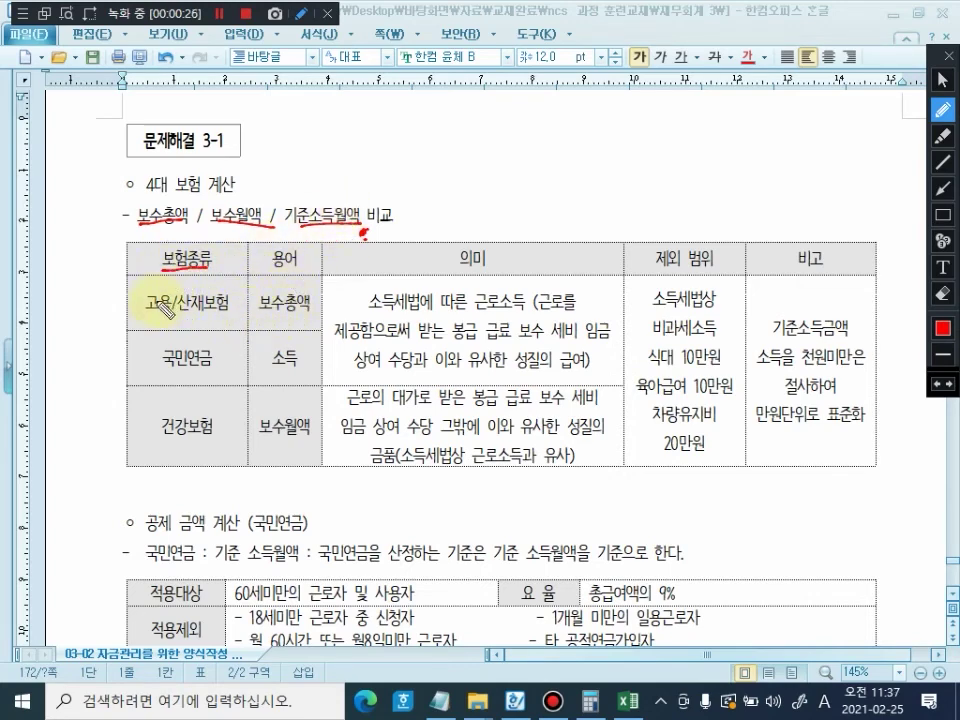
Step: Underline 고용/산재보험, 국민연금 and 건강보험 with their terms 보수총액, 소득 and 보수월액, and clear the annotations
{"action": "left_click_drag", "start_coordinate": [145, 317], "coordinate": [303, 323]}
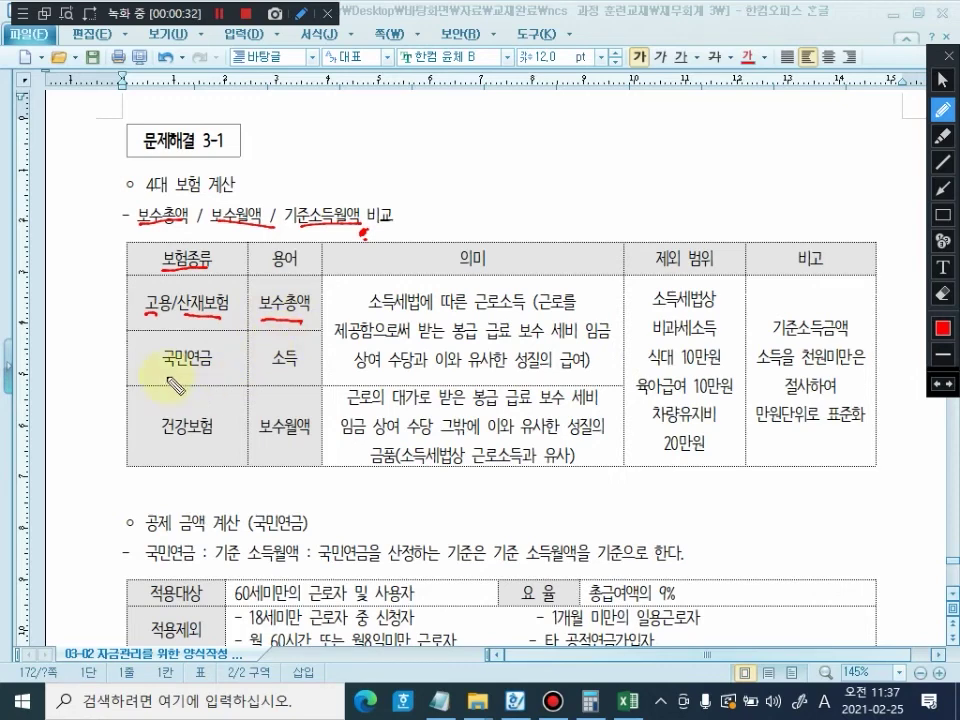
{"action": "left_click_drag", "start_coordinate": [158, 376], "coordinate": [196, 377]}
{"action": "left_click_drag", "start_coordinate": [268, 372], "coordinate": [296, 376]}
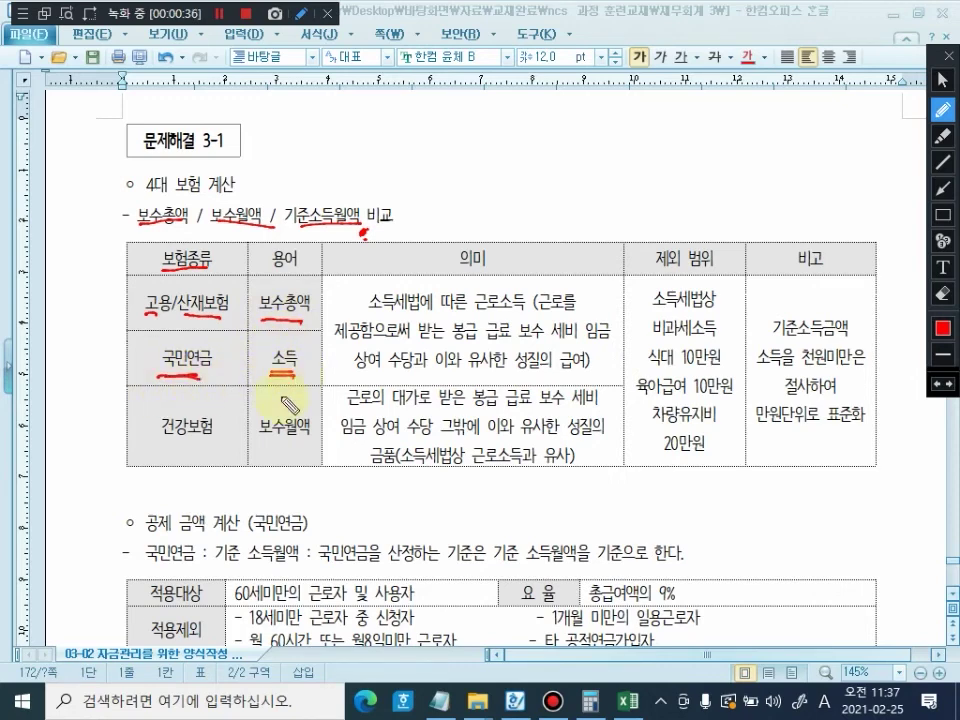
{"action": "left_click_drag", "start_coordinate": [165, 436], "coordinate": [205, 441]}
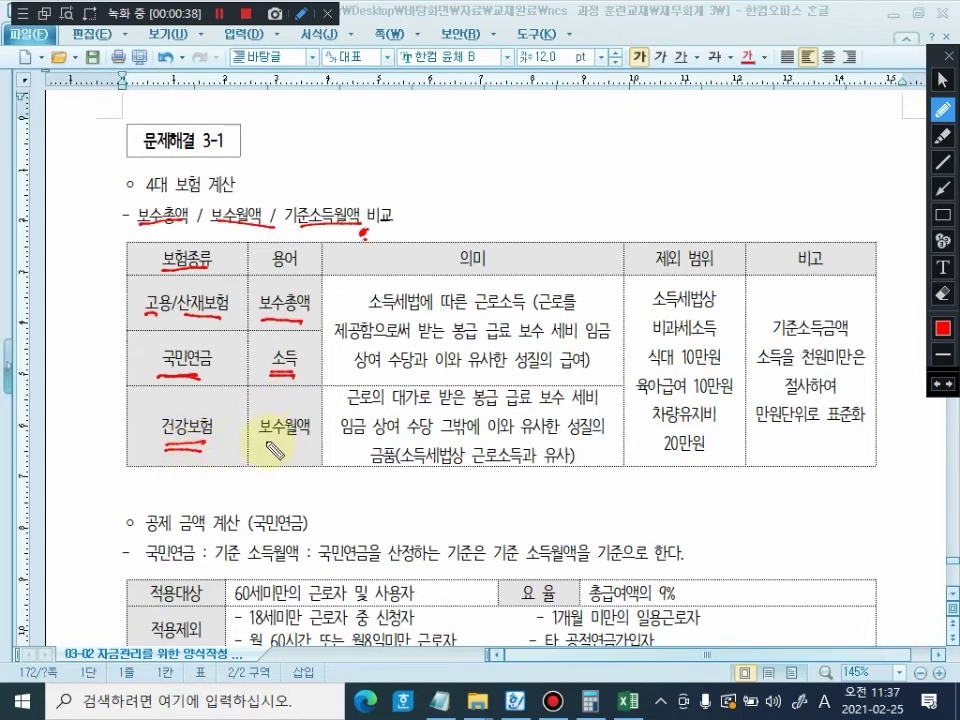
{"action": "left_click_drag", "start_coordinate": [264, 444], "coordinate": [306, 448]}
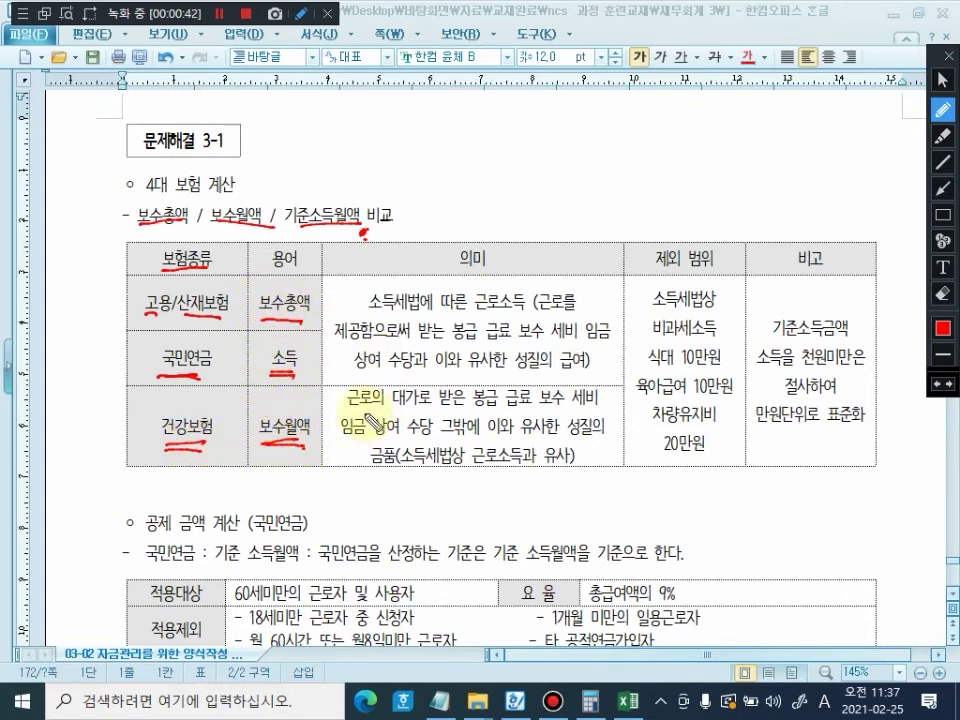
{"action": "key", "text": "Escape"}
Step: Bracket the 의미 text shared by 고용/산재보험 and 국민연금 in red, and underline 근로소득 in it
{"action": "key", "text": "ctrl+alt+d"}
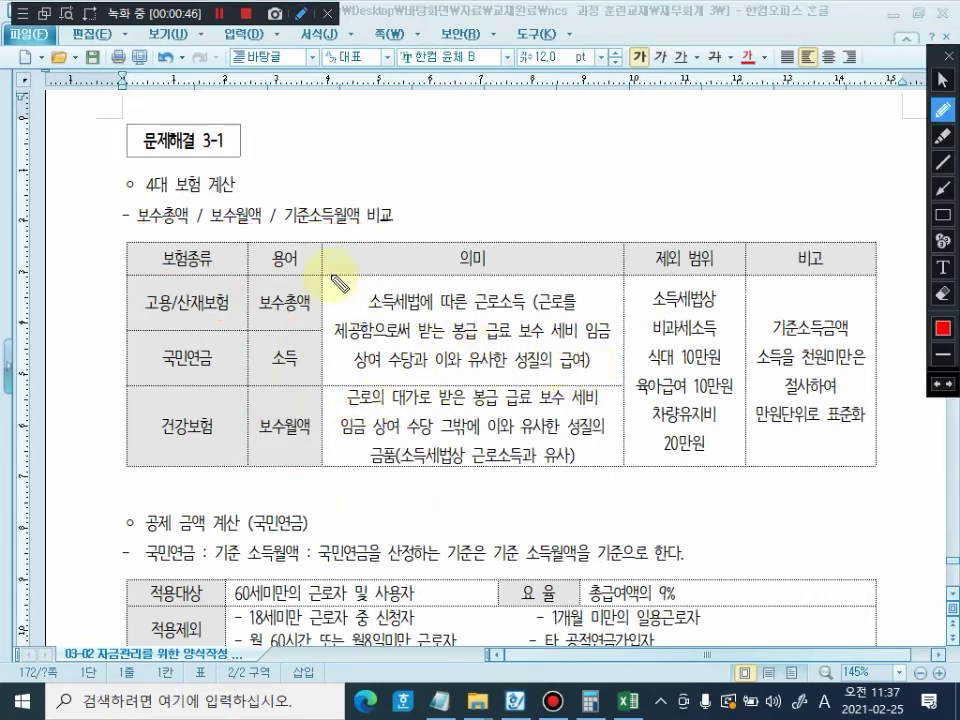
{"action": "mouse_move", "coordinate": [326, 279]}
{"action": "left_mouse_down"}
{"action": "mouse_move", "coordinate": [333, 336]}
{"action": "mouse_move", "coordinate": [317, 381]}
{"action": "mouse_move", "coordinate": [334, 381]}
{"action": "left_mouse_up"}
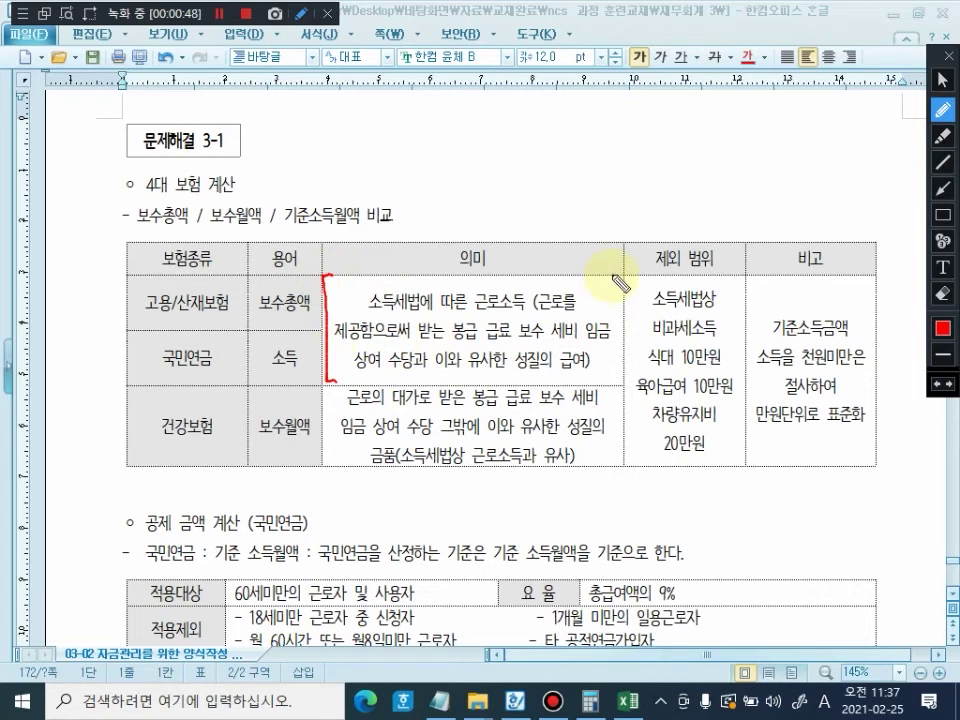
{"action": "mouse_move", "coordinate": [613, 277]}
{"action": "left_mouse_down"}
{"action": "mouse_move", "coordinate": [630, 318]}
{"action": "mouse_move", "coordinate": [622, 390]}
{"action": "left_mouse_up"}
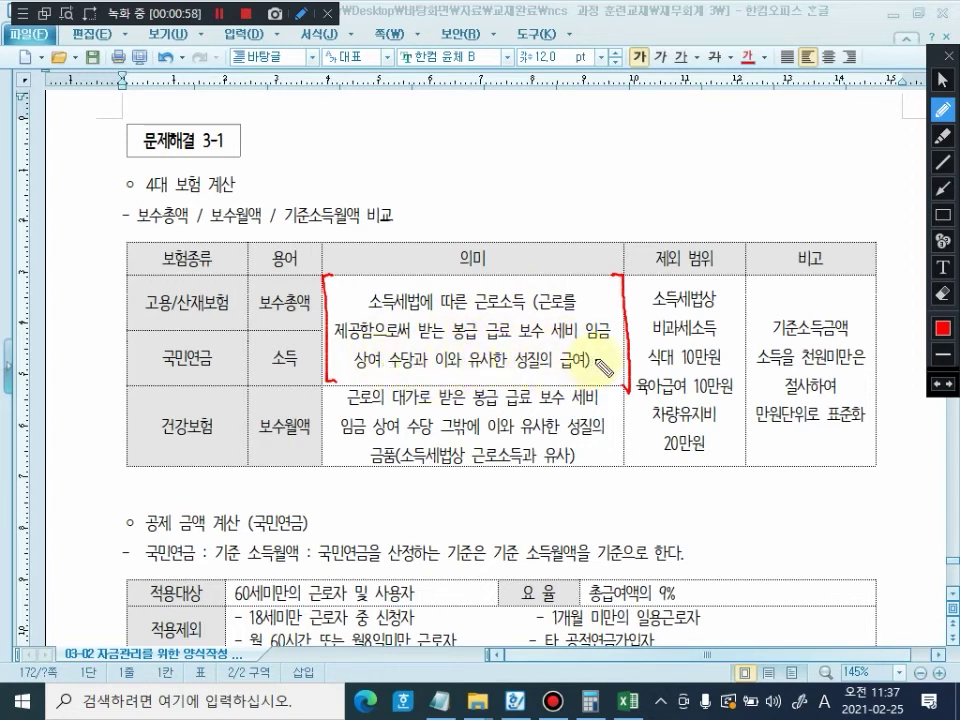
{"action": "left_click_drag", "start_coordinate": [477, 316], "coordinate": [514, 316]}
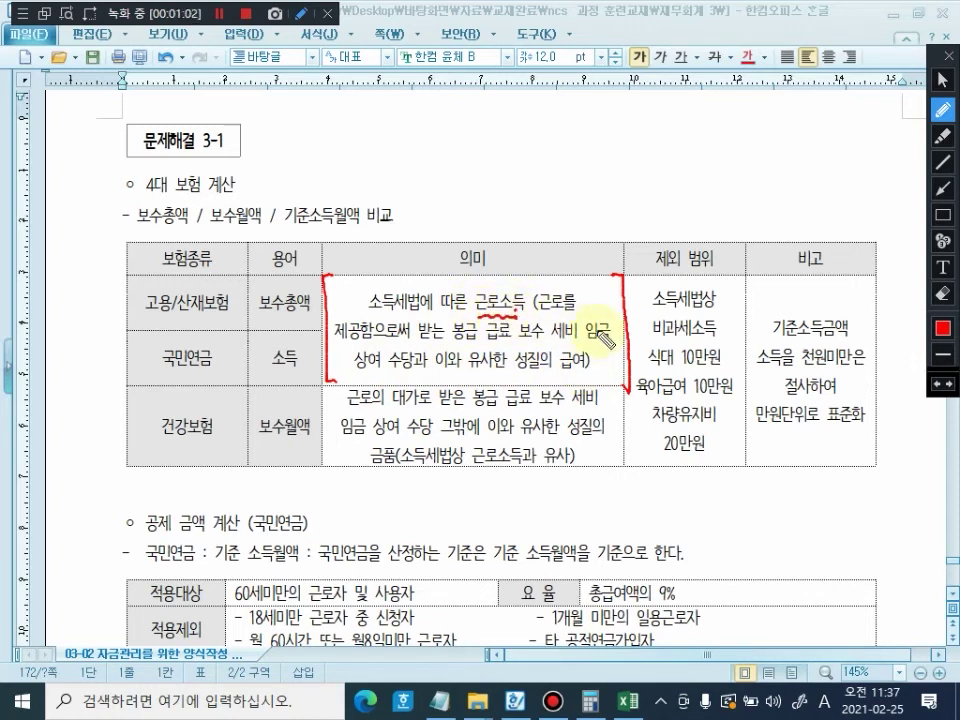
Step: Underline every line of the 제외 범위 cell, from 소득세법상 비과세소득 to 20만원, and add a circled minus sign beside it
{"action": "left_click_drag", "start_coordinate": [655, 313], "coordinate": [717, 313]}
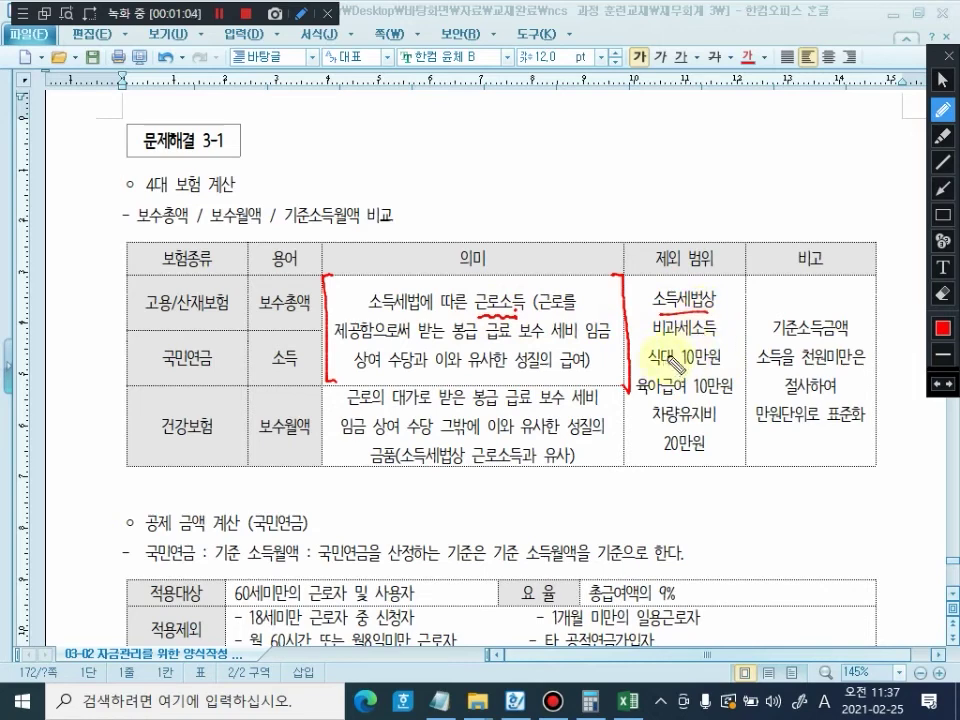
{"action": "left_click_drag", "start_coordinate": [657, 340], "coordinate": [718, 341]}
{"action": "left_click_drag", "start_coordinate": [651, 367], "coordinate": [720, 368]}
{"action": "left_click_drag", "start_coordinate": [633, 397], "coordinate": [718, 396]}
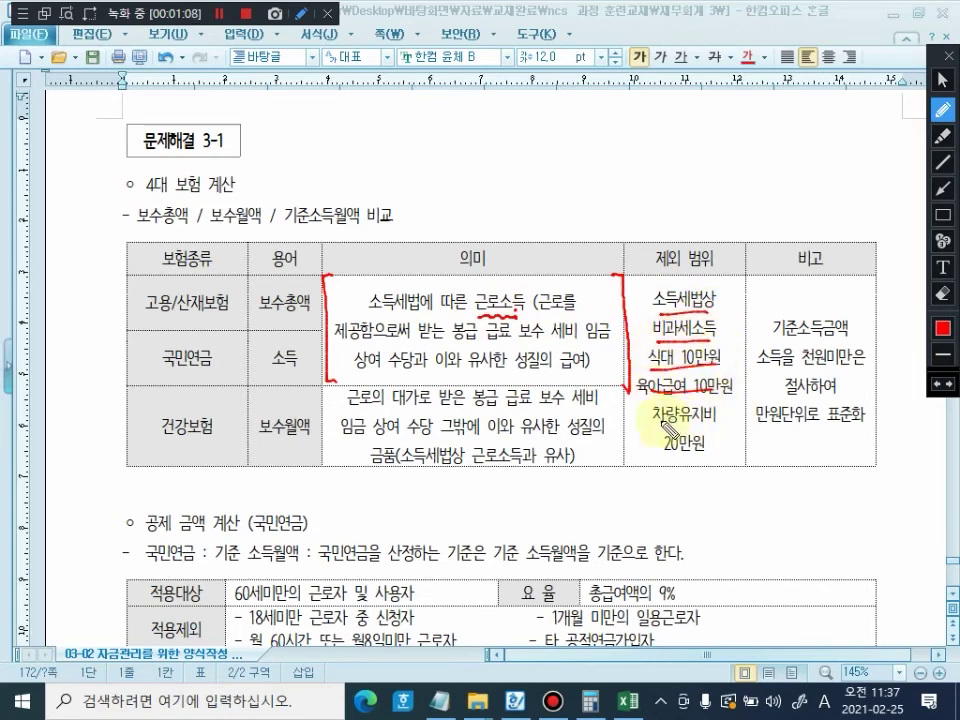
{"action": "left_click_drag", "start_coordinate": [652, 424], "coordinate": [714, 423]}
{"action": "left_click_drag", "start_coordinate": [665, 451], "coordinate": [700, 450]}
{"action": "left_click", "coordinate": [716, 461]}
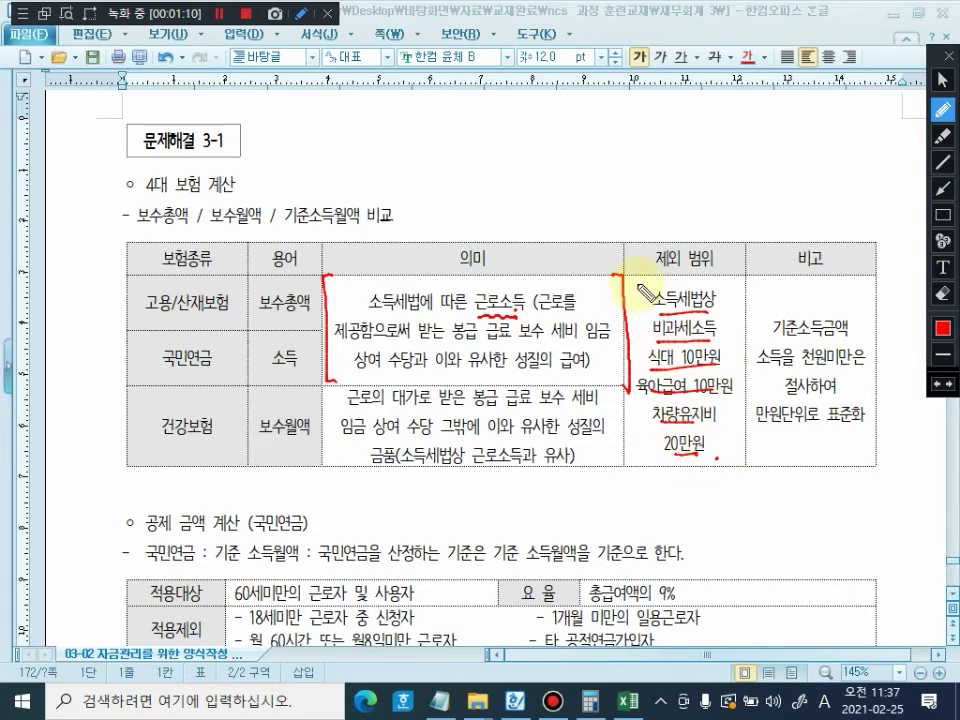
{"action": "left_click_drag", "start_coordinate": [645, 272], "coordinate": [646, 287]}
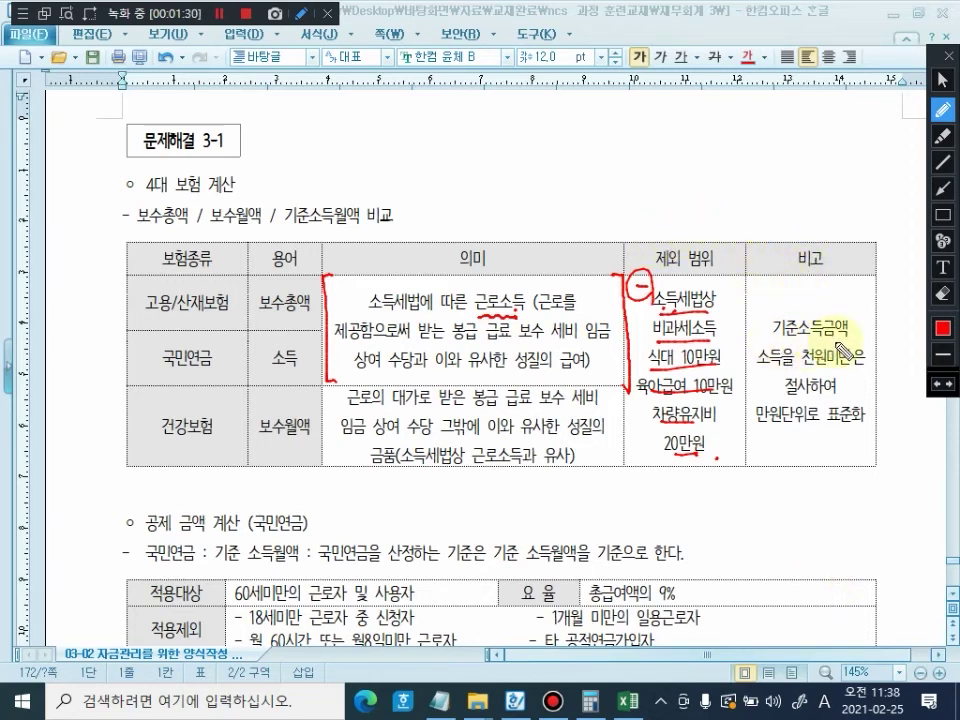
Step: Underline 천원미만, 절사하여 and 만원단위로 표준화 in the 비고 cell, and clear all pen annotations
{"action": "left_click_drag", "start_coordinate": [808, 367], "coordinate": [866, 366]}
{"action": "left_click_drag", "start_coordinate": [785, 398], "coordinate": [838, 398]}
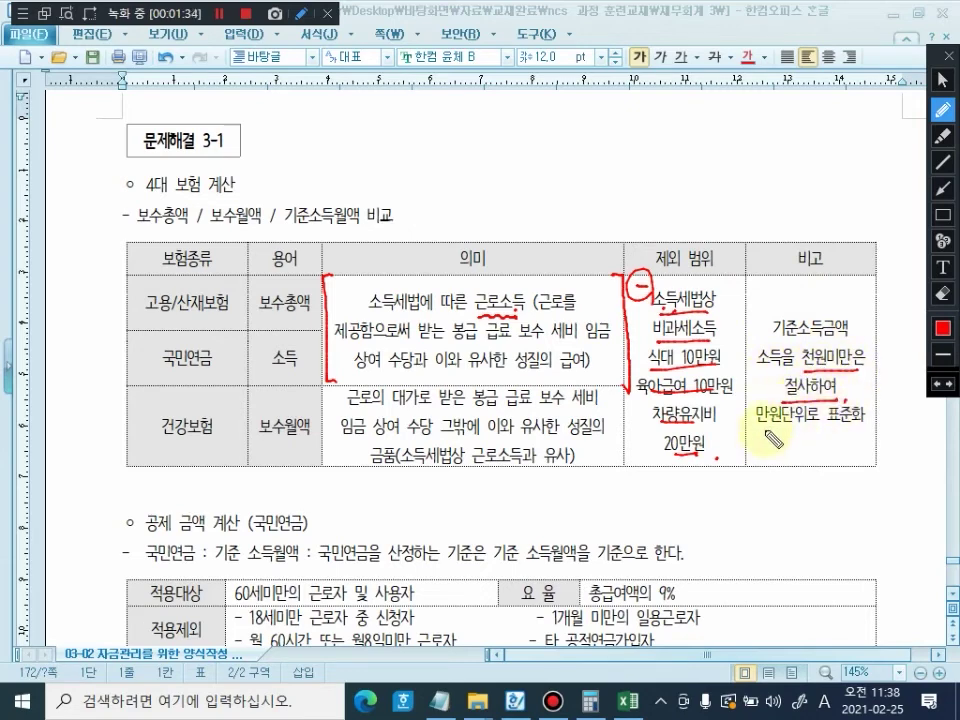
{"action": "mouse_move", "coordinate": [785, 425]}
{"action": "left_mouse_down"}
{"action": "mouse_move", "coordinate": [866, 423]}
{"action": "mouse_move", "coordinate": [848, 399]}
{"action": "left_mouse_up"}
{"action": "left_click", "coordinate": [845, 436]}
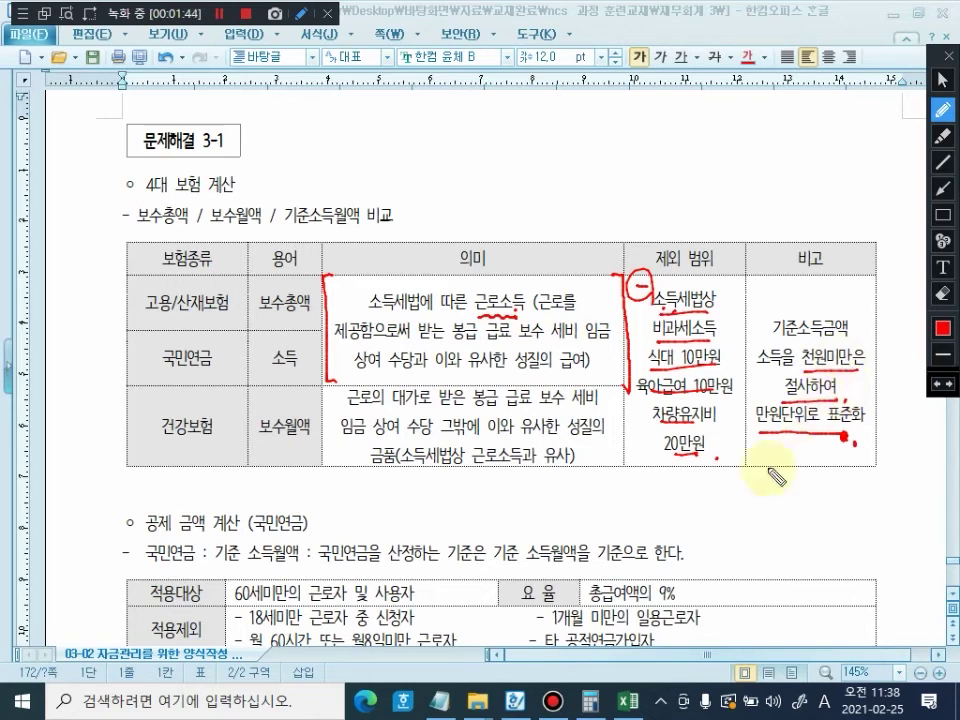
{"action": "key", "text": "Escape"}
Step: Enter the sample amounts 3,000,000 and 3,000,3,500 on the blank line above the 공제 금액 계산 (국민연금) heading
{"action": "scroll", "coordinate": [710, 548], "scroll_direction": "down", "scroll_amount": 3}
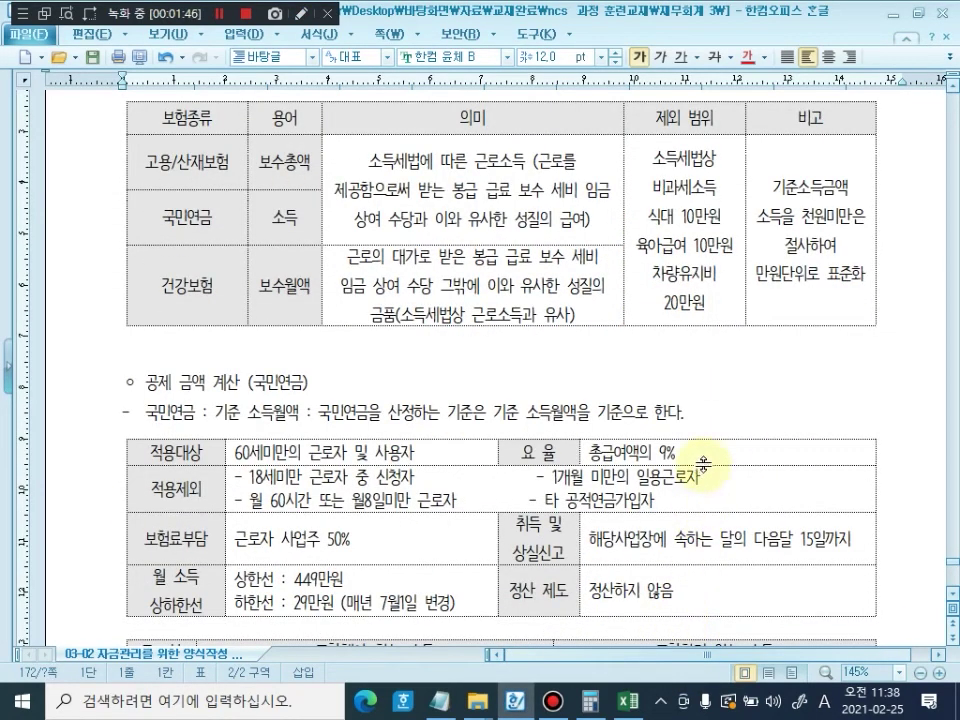
{"action": "scroll", "coordinate": [704, 464], "scroll_direction": "up", "scroll_amount": 5}
{"action": "scroll", "coordinate": [729, 467], "scroll_direction": "down", "scroll_amount": 4}
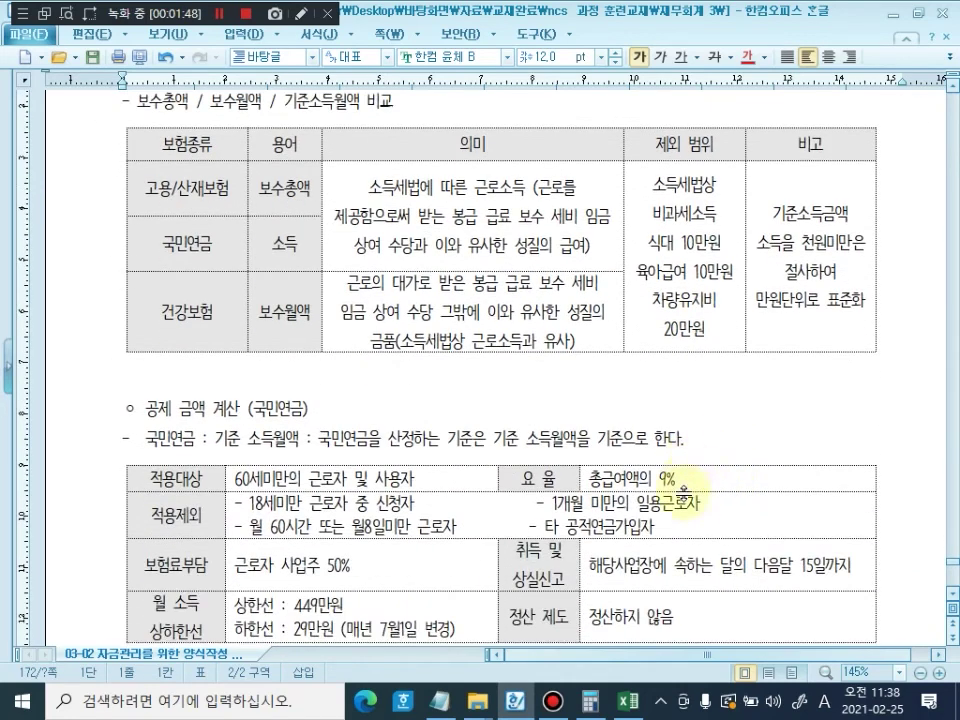
{"action": "left_click", "coordinate": [705, 478]}
{"action": "left_click", "coordinate": [596, 382]}
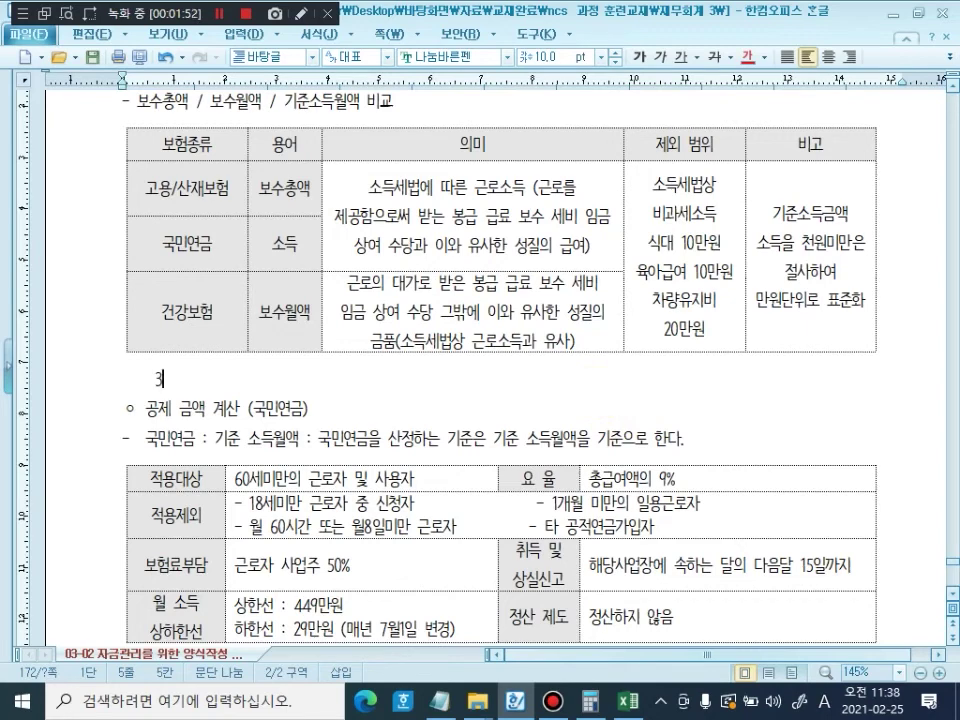
{"action": "type", "text": "3,000,000          3,000,3,500"}
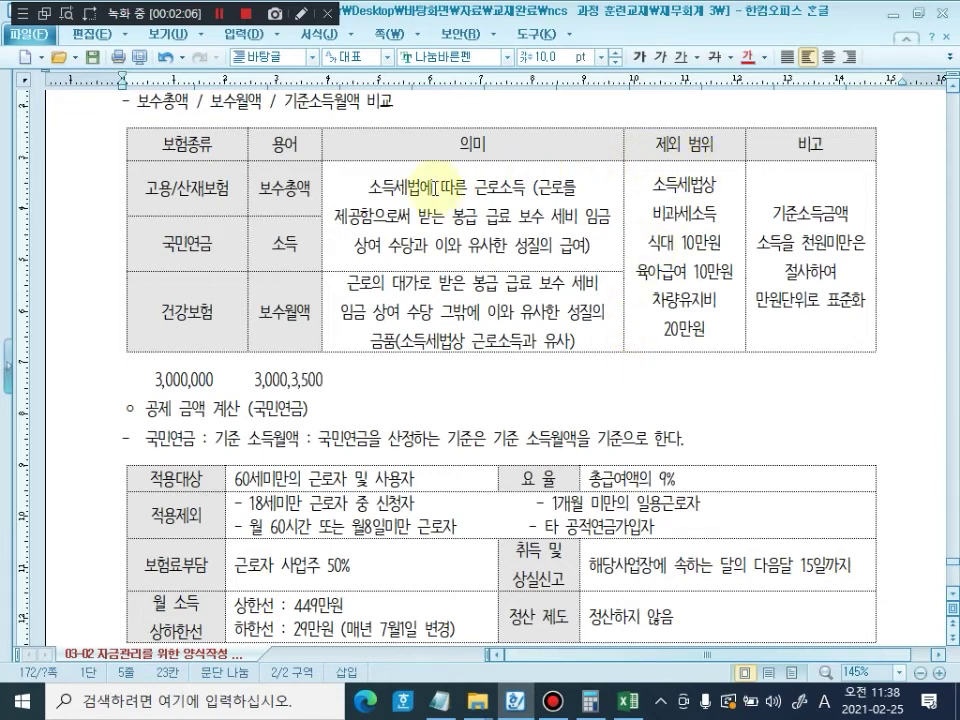
Step: Underline 천원미만 and 절사하여 in the 비고 cell with the red pen
{"action": "left_click", "coordinate": [301, 13]}
{"action": "left_click_drag", "start_coordinate": [803, 255], "coordinate": [864, 252]}
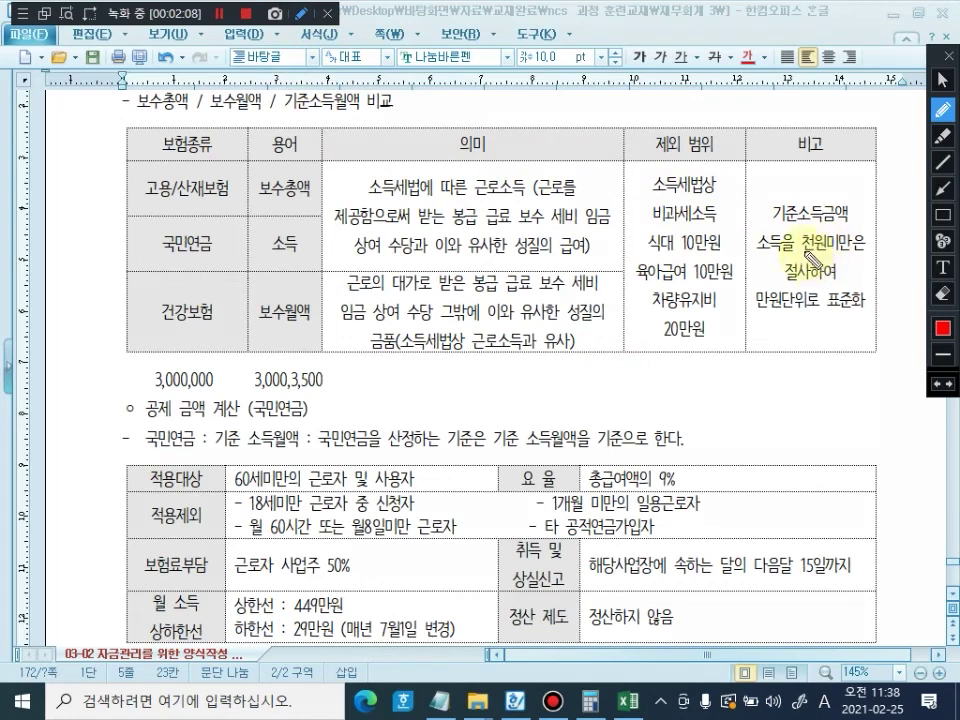
{"action": "left_click_drag", "start_coordinate": [787, 283], "coordinate": [835, 280]}
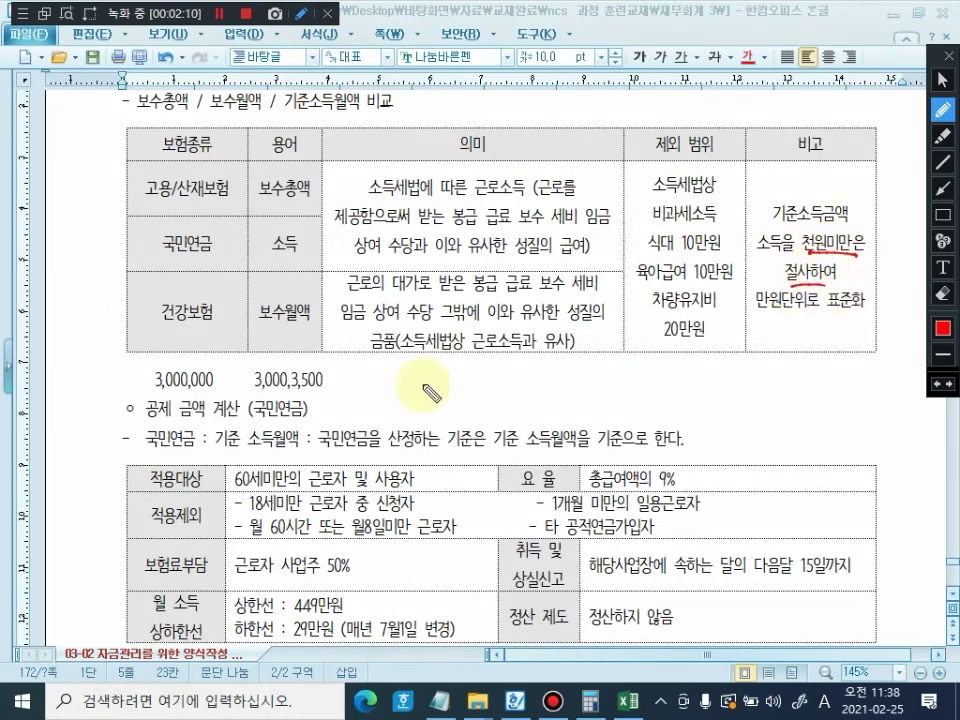
Step: Strike out the final 500 of the second sample amount, handwrite a figure beside it, and erase both marks
{"action": "left_click_drag", "start_coordinate": [304, 378], "coordinate": [322, 376]}
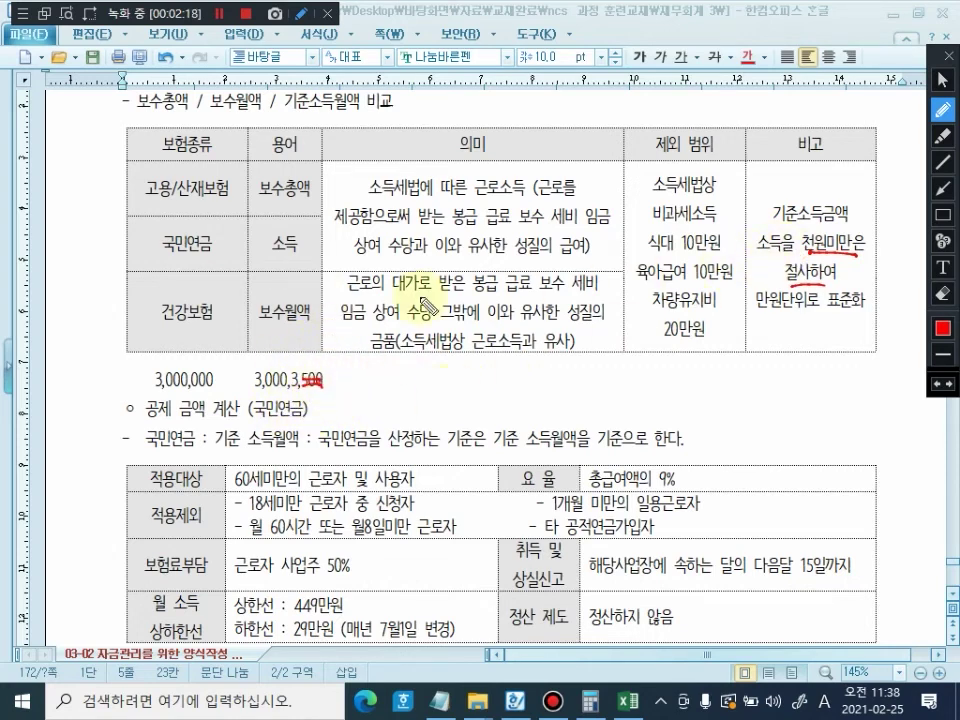
{"action": "left_click_drag", "start_coordinate": [384, 380], "coordinate": [447, 386]}
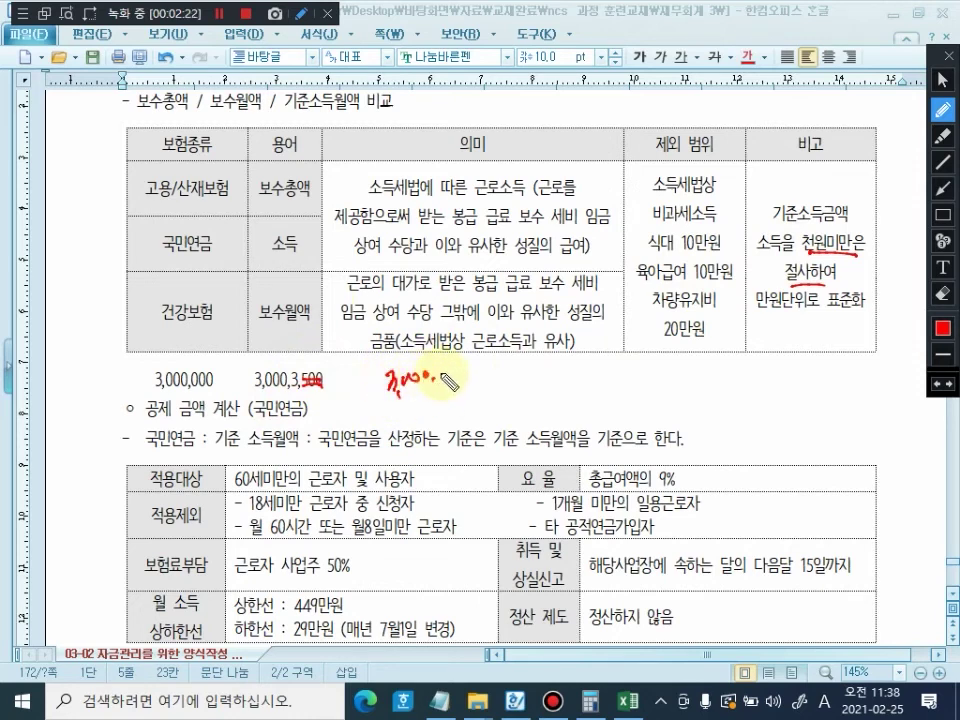
{"action": "left_click", "coordinate": [941, 290]}
{"action": "left_click_drag", "start_coordinate": [259, 369], "coordinate": [514, 401]}
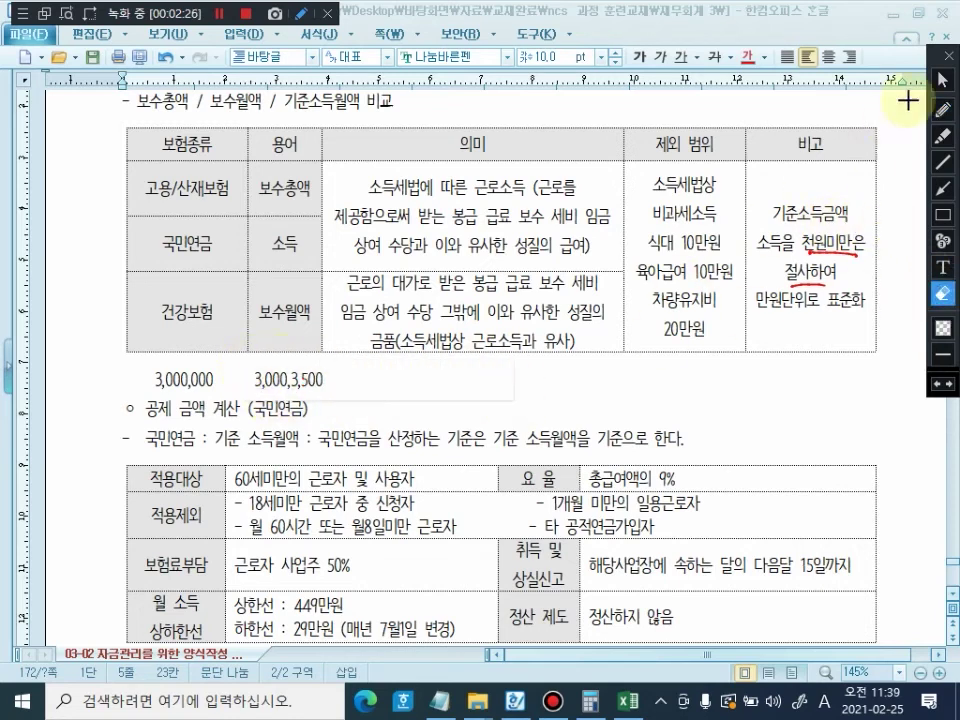
Step: Correct the second sample amount to 3,003,500
{"action": "left_click", "coordinate": [941, 78]}
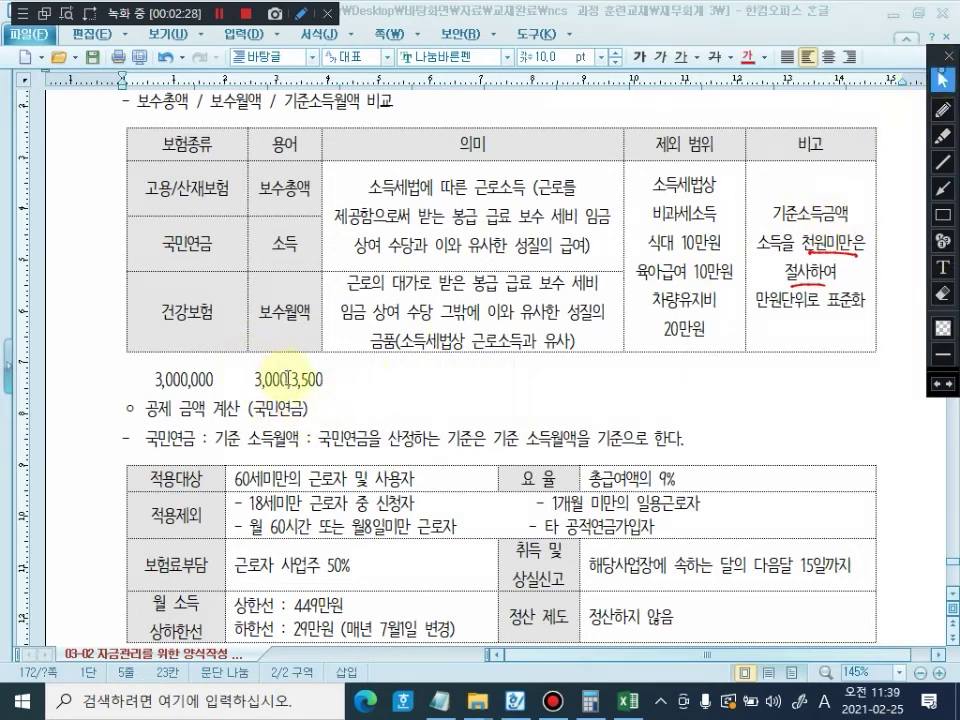
{"action": "left_click", "coordinate": [287, 379]}
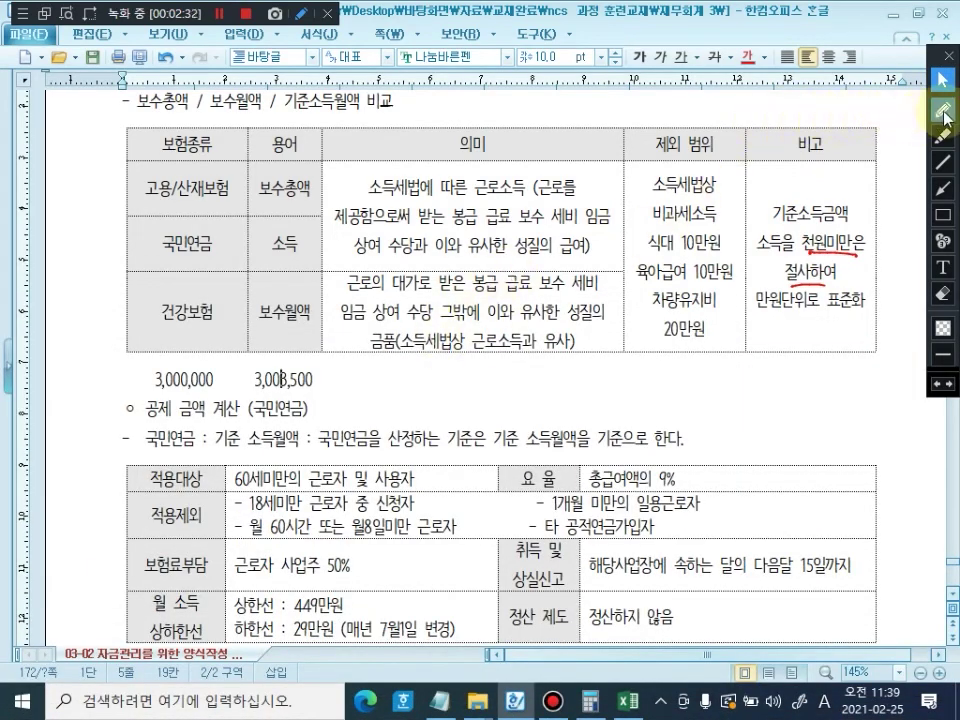
Step: Handwrite and underline an amount range in red beside 3,003,500, and underline 만원단위로 표준화 in the 비고 cell
{"action": "left_click", "coordinate": [943, 112]}
{"action": "mouse_move", "coordinate": [352, 384]}
{"action": "left_mouse_down"}
{"action": "mouse_move", "coordinate": [420, 371]}
{"action": "mouse_move", "coordinate": [484, 384]}
{"action": "mouse_move", "coordinate": [560, 374]}
{"action": "mouse_move", "coordinate": [628, 381]}
{"action": "mouse_move", "coordinate": [628, 366]}
{"action": "left_mouse_up"}
{"action": "left_click_drag", "start_coordinate": [356, 411], "coordinate": [608, 397]}
{"action": "left_click", "coordinate": [620, 399]}
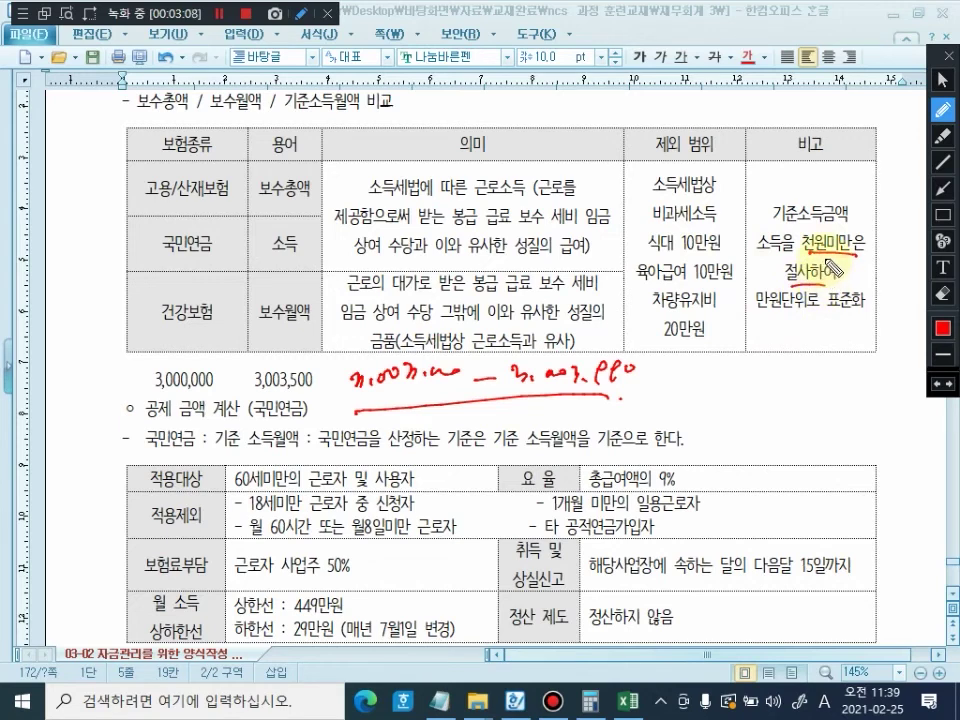
{"action": "left_click_drag", "start_coordinate": [755, 318], "coordinate": [848, 327]}
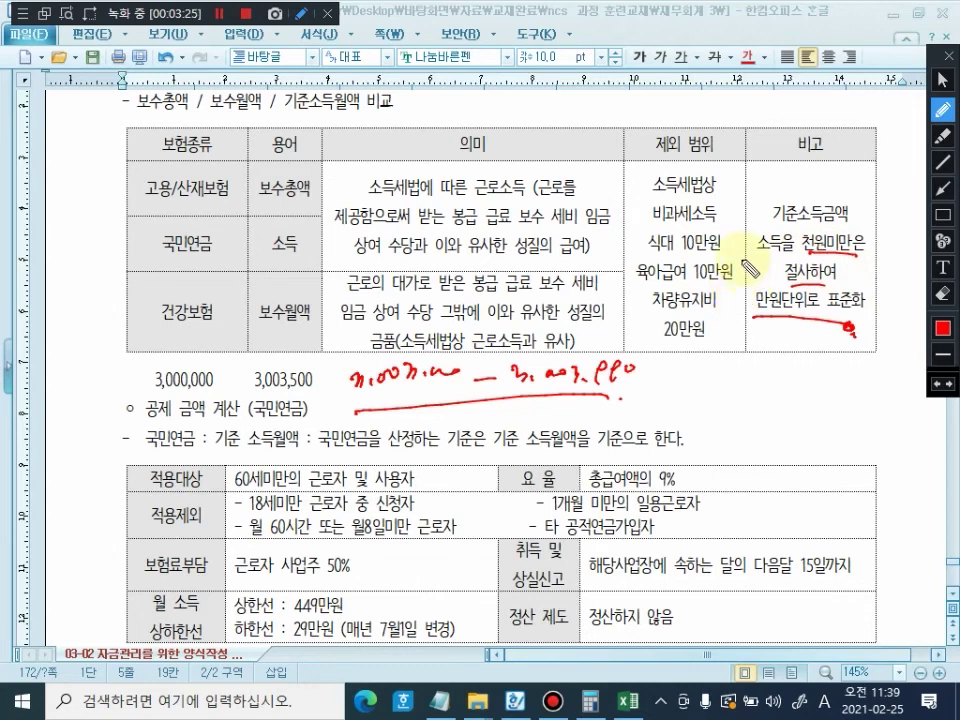
Step: Bracket the 비고 cell text in red and underline 만원단위로 and 천원미만은 again for emphasis
{"action": "left_click_drag", "start_coordinate": [745, 207], "coordinate": [752, 330]}
{"action": "left_click_drag", "start_coordinate": [865, 208], "coordinate": [868, 325]}
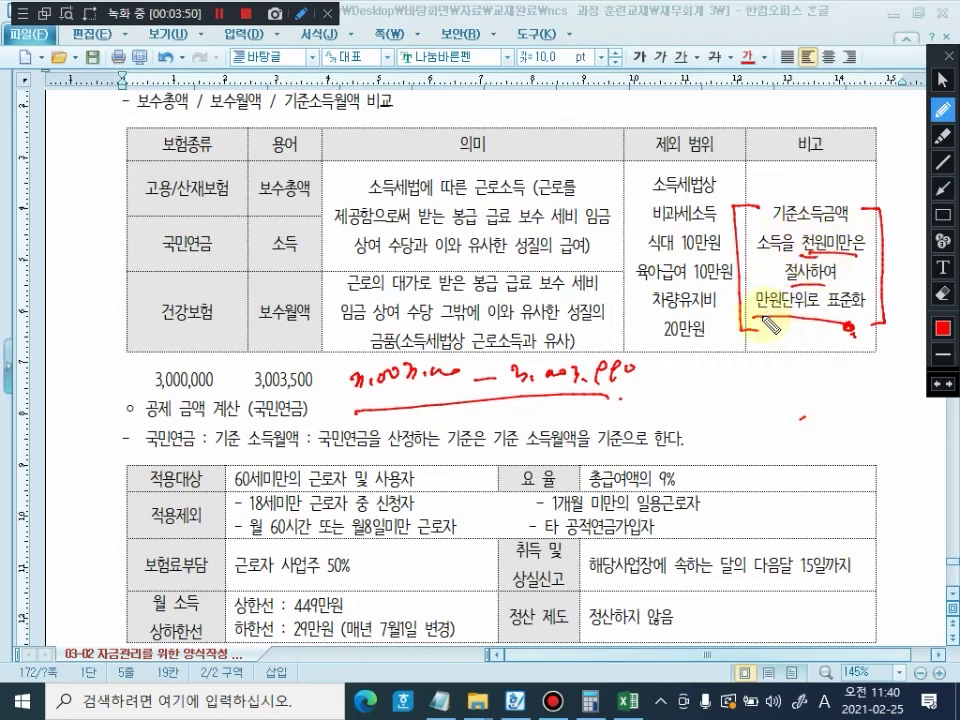
{"action": "left_click_drag", "start_coordinate": [758, 314], "coordinate": [820, 310]}
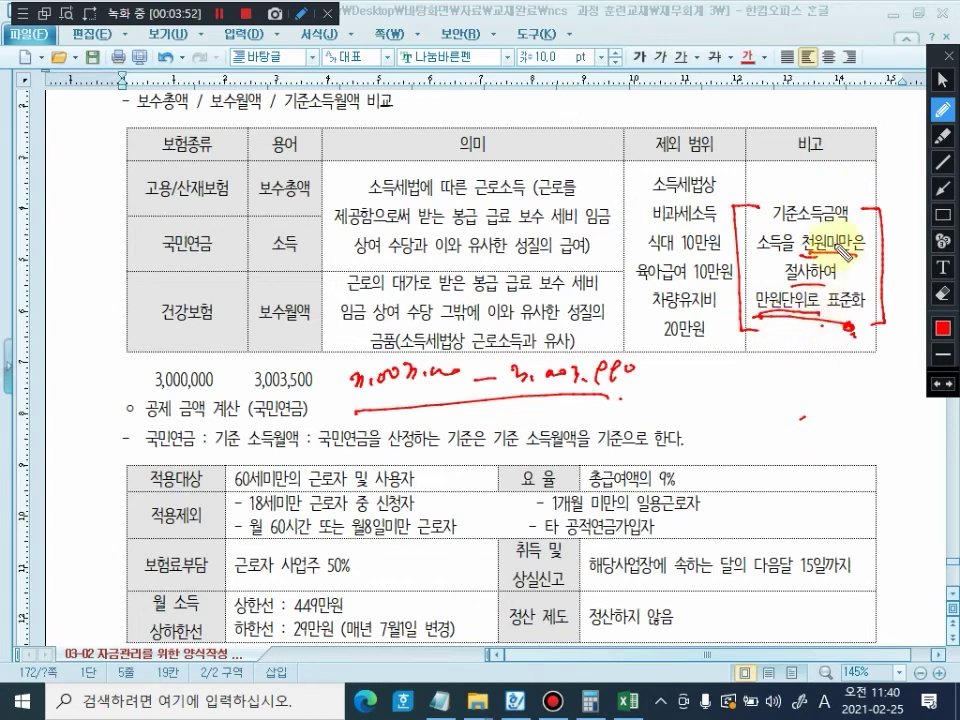
{"action": "left_click_drag", "start_coordinate": [833, 262], "coordinate": [858, 259]}
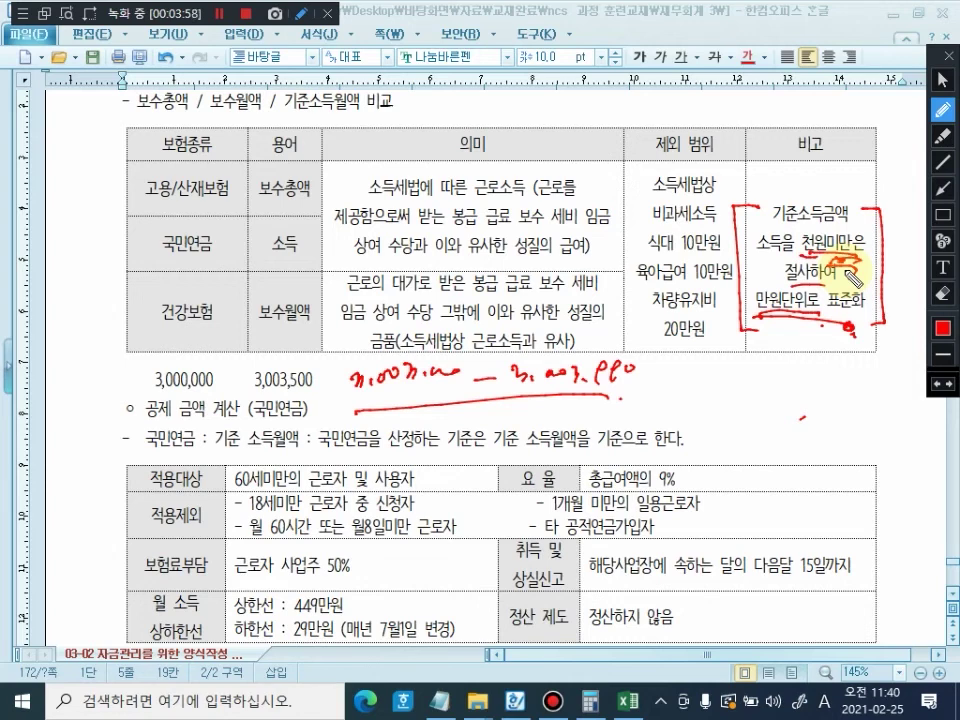
{"action": "left_click_drag", "start_coordinate": [756, 317], "coordinate": [821, 309]}
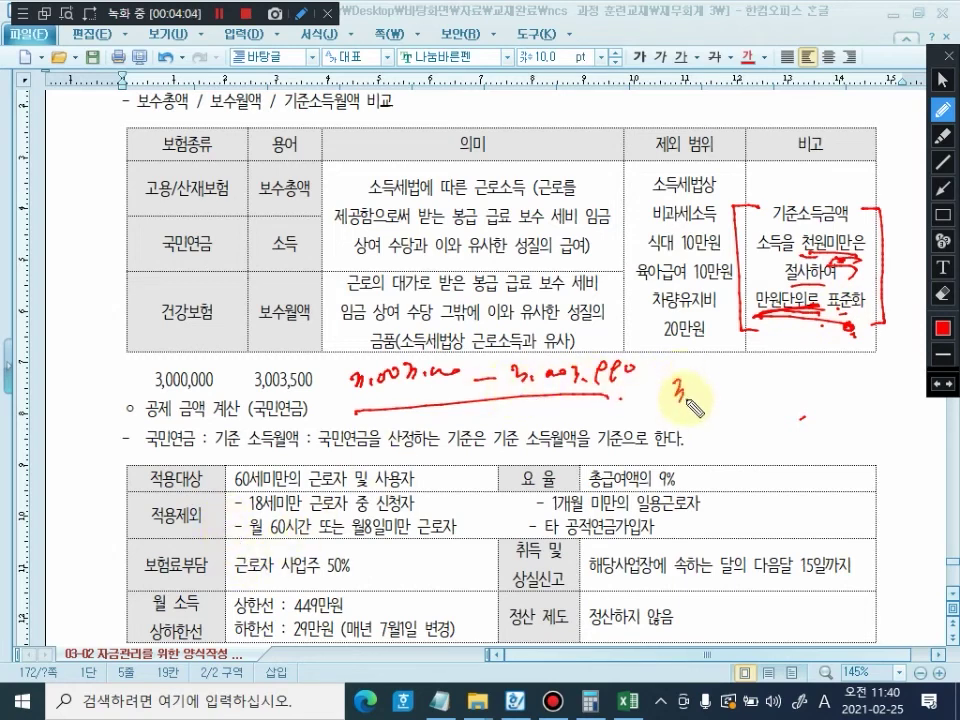
Step: Handwrite two amounts, one above the other, below the comparison table's 비고 column and draw a red box around them
{"action": "mouse_move", "coordinate": [673, 382]}
{"action": "left_mouse_down"}
{"action": "mouse_move", "coordinate": [707, 398]}
{"action": "mouse_move", "coordinate": [780, 395]}
{"action": "left_mouse_up"}
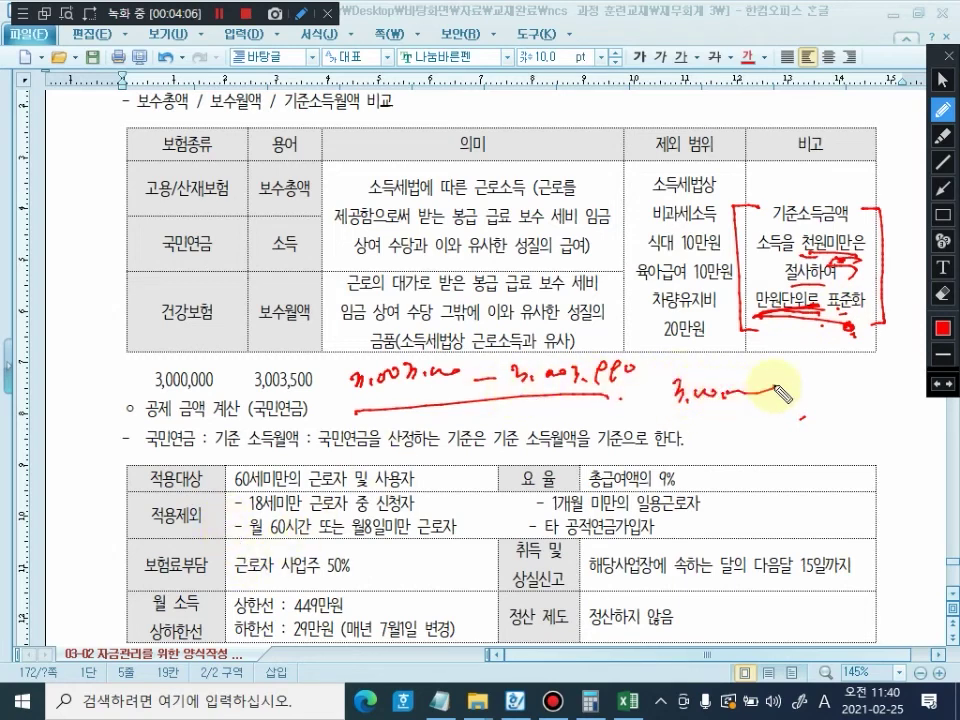
{"action": "mouse_move", "coordinate": [674, 420]}
{"action": "left_mouse_down"}
{"action": "mouse_move", "coordinate": [676, 433]}
{"action": "mouse_move", "coordinate": [720, 427]}
{"action": "mouse_move", "coordinate": [722, 446]}
{"action": "mouse_move", "coordinate": [778, 425]}
{"action": "mouse_move", "coordinate": [798, 442]}
{"action": "left_mouse_up"}
{"action": "left_click", "coordinate": [689, 431]}
{"action": "left_click", "coordinate": [730, 436]}
{"action": "left_click", "coordinate": [793, 439]}
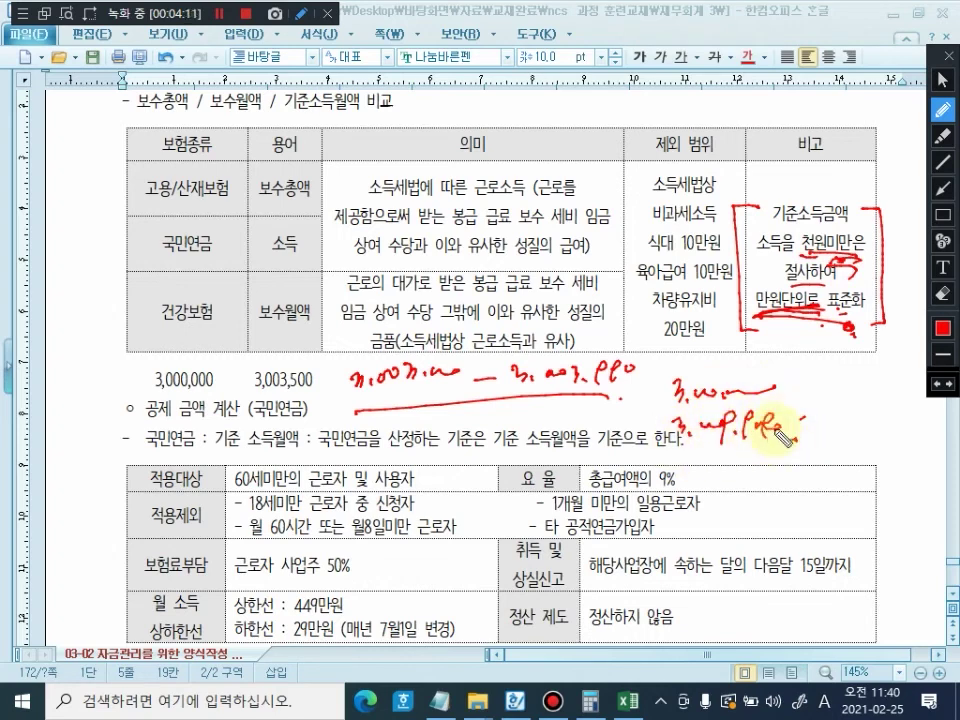
{"action": "mouse_move", "coordinate": [680, 465]}
{"action": "left_mouse_down"}
{"action": "mouse_move", "coordinate": [790, 362]}
{"action": "mouse_move", "coordinate": [665, 465]}
{"action": "left_mouse_up"}
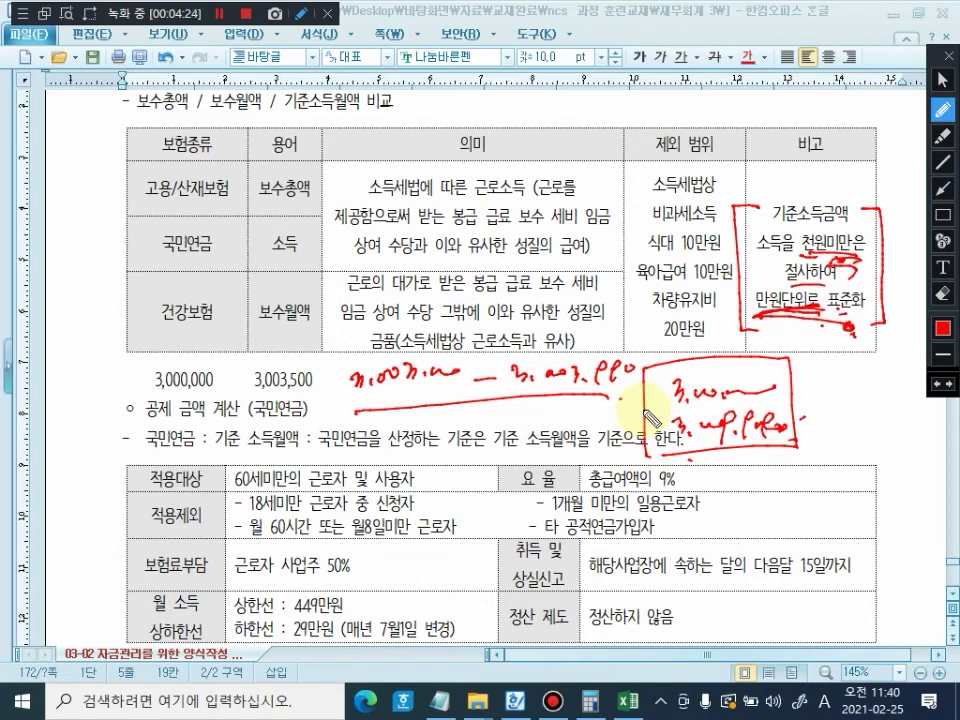
Step: Clear all pen annotations and delete the sample amounts 3,000,000 and 3,003,500 below the comparison table
{"action": "key", "text": "Escape"}
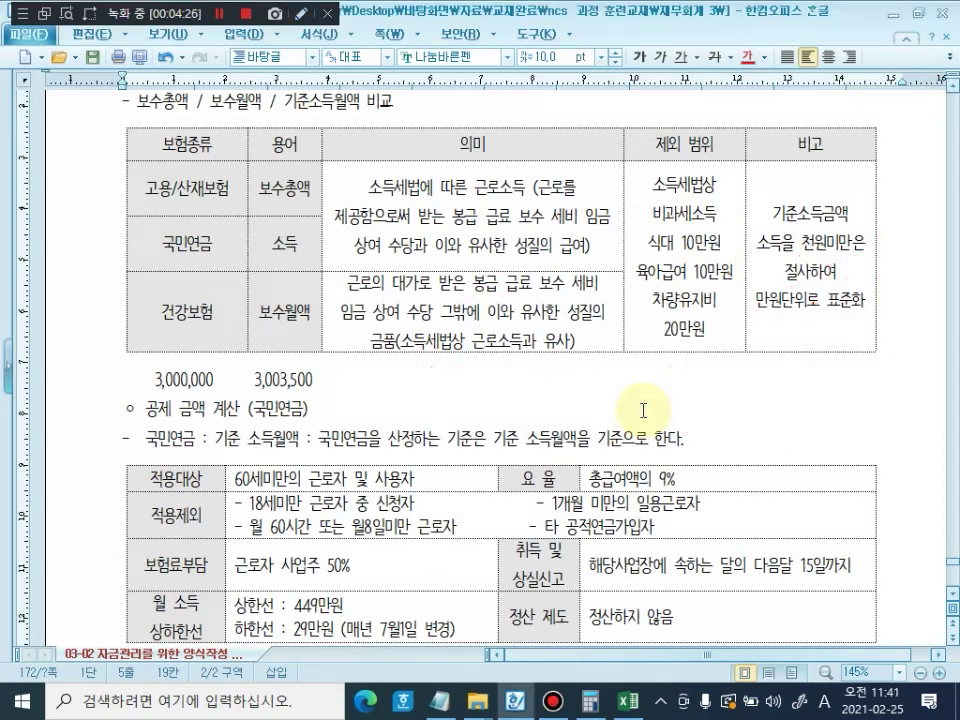
{"action": "left_click_drag", "start_coordinate": [315, 381], "coordinate": [147, 382]}
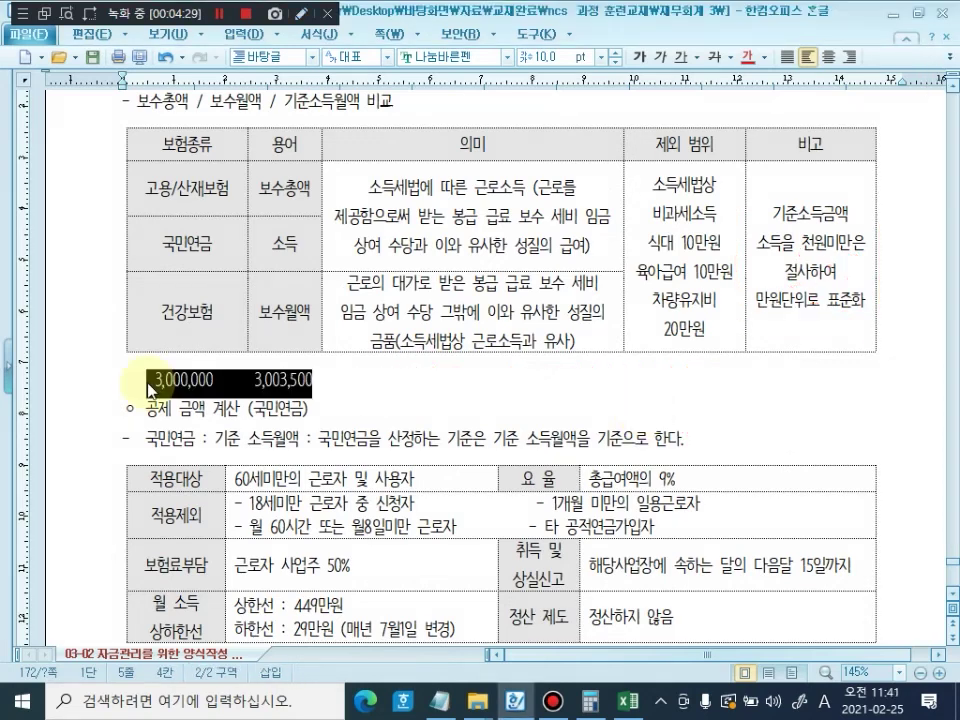
{"action": "key", "text": "Delete"}
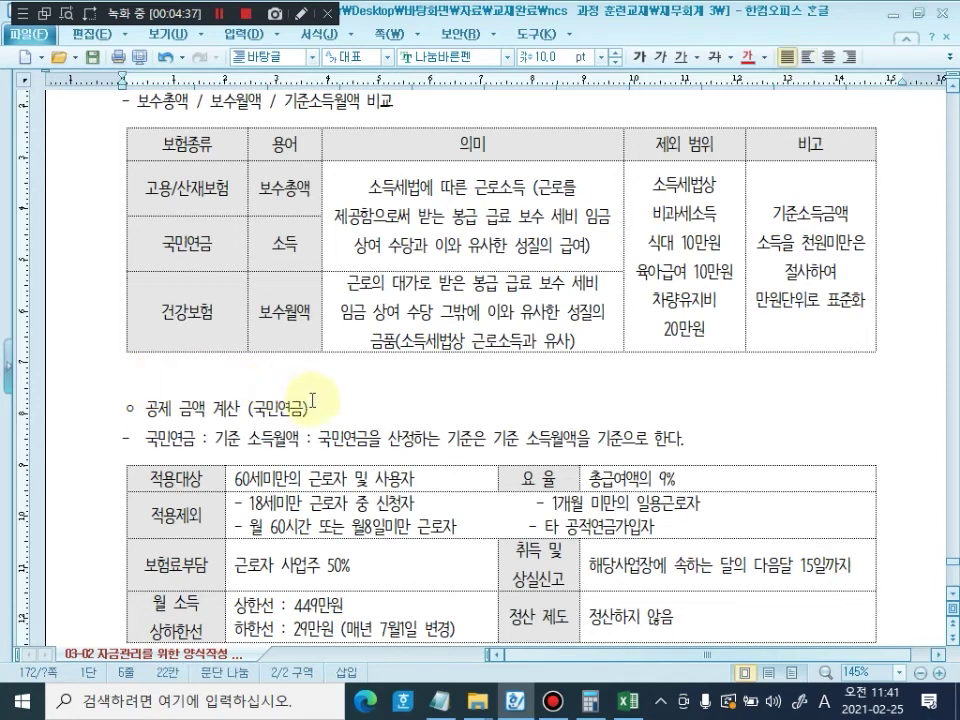
{"action": "left_click", "coordinate": [299, 320]}
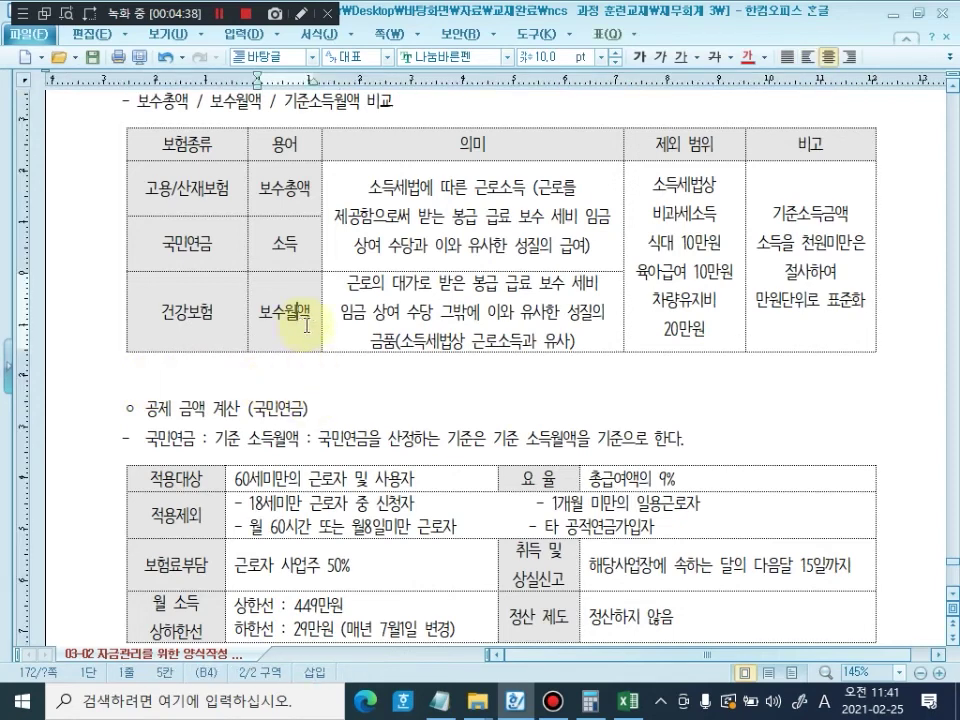
{"action": "left_click", "coordinate": [458, 312]}
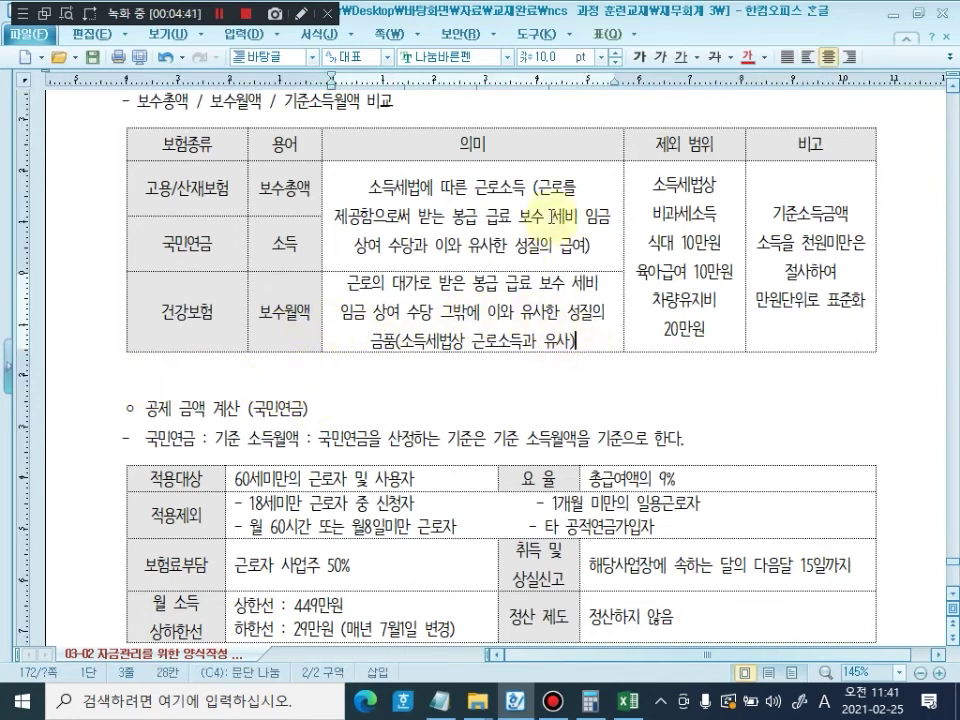
{"action": "left_click", "coordinate": [582, 320]}
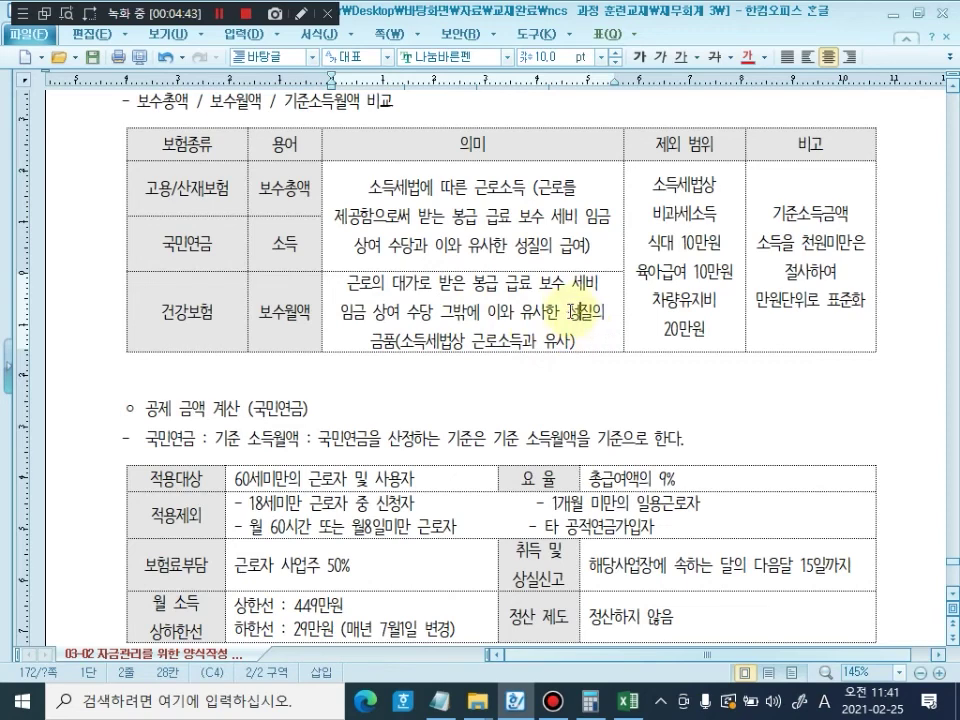
Step: Underline and bracket 적용대상 and 적용제외 in the 국민연금 table, and handwrite an underlined note about age 60 with an X above it
{"action": "scroll", "coordinate": [580, 320], "scroll_direction": "down", "scroll_amount": 5}
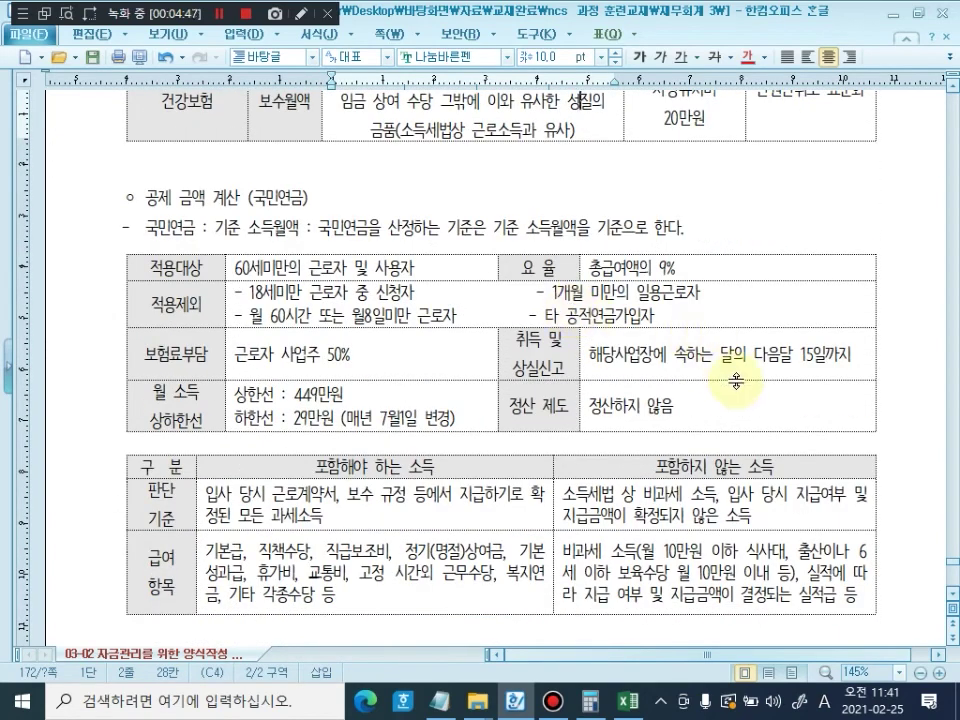
{"action": "left_click", "coordinate": [300, 12]}
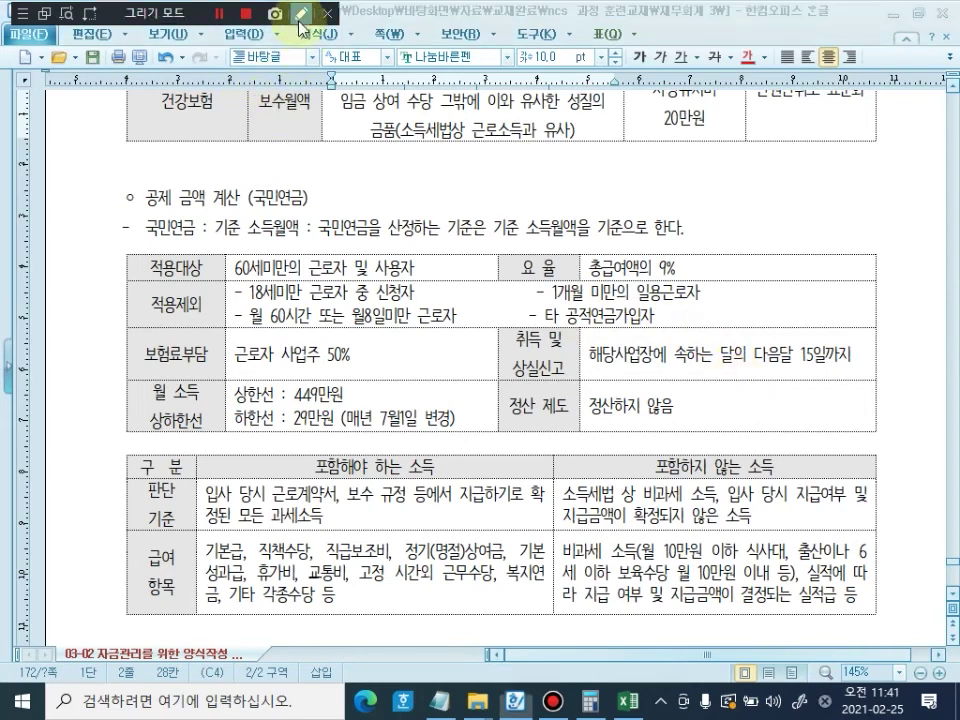
{"action": "left_click_drag", "start_coordinate": [133, 290], "coordinate": [197, 288]}
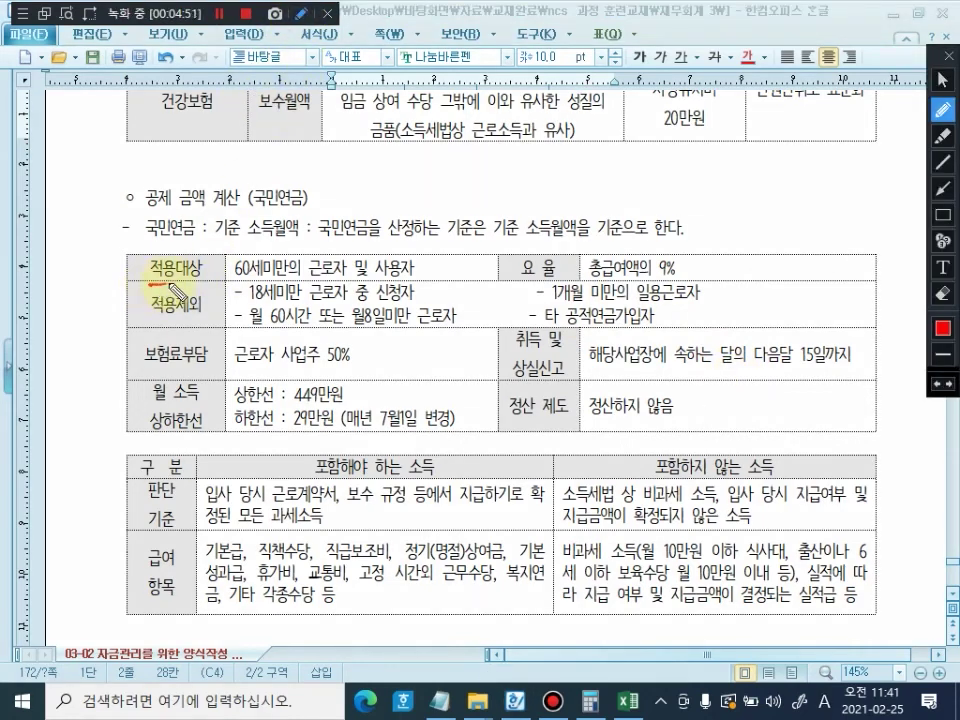
{"action": "left_click_drag", "start_coordinate": [150, 323], "coordinate": [195, 321]}
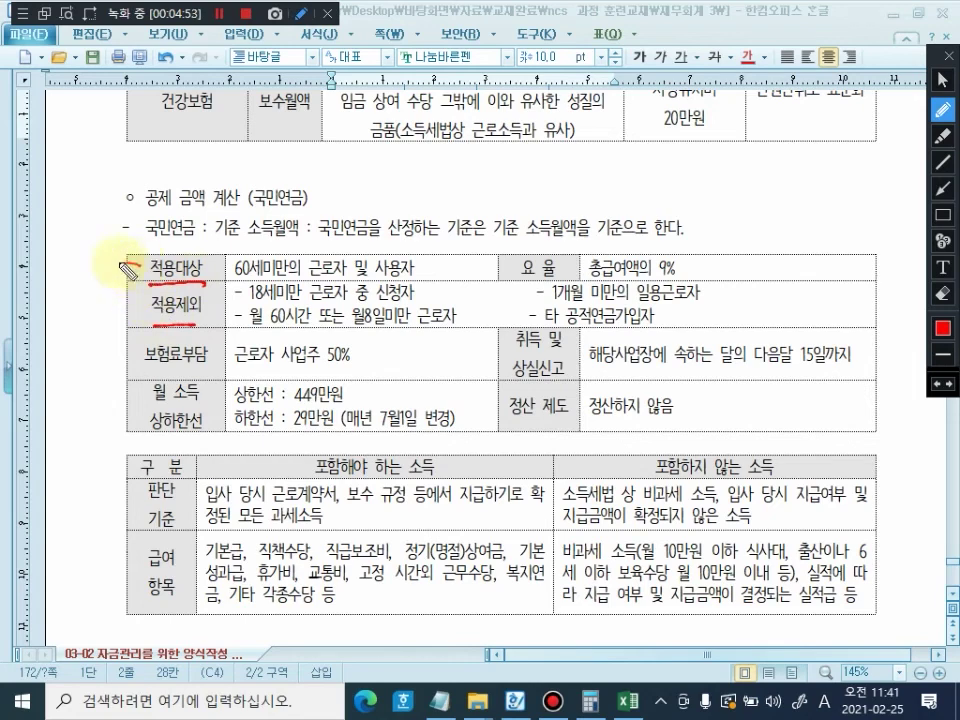
{"action": "mouse_move", "coordinate": [138, 263]}
{"action": "left_mouse_down"}
{"action": "mouse_move", "coordinate": [122, 313]}
{"action": "mouse_move", "coordinate": [150, 326]}
{"action": "left_mouse_up"}
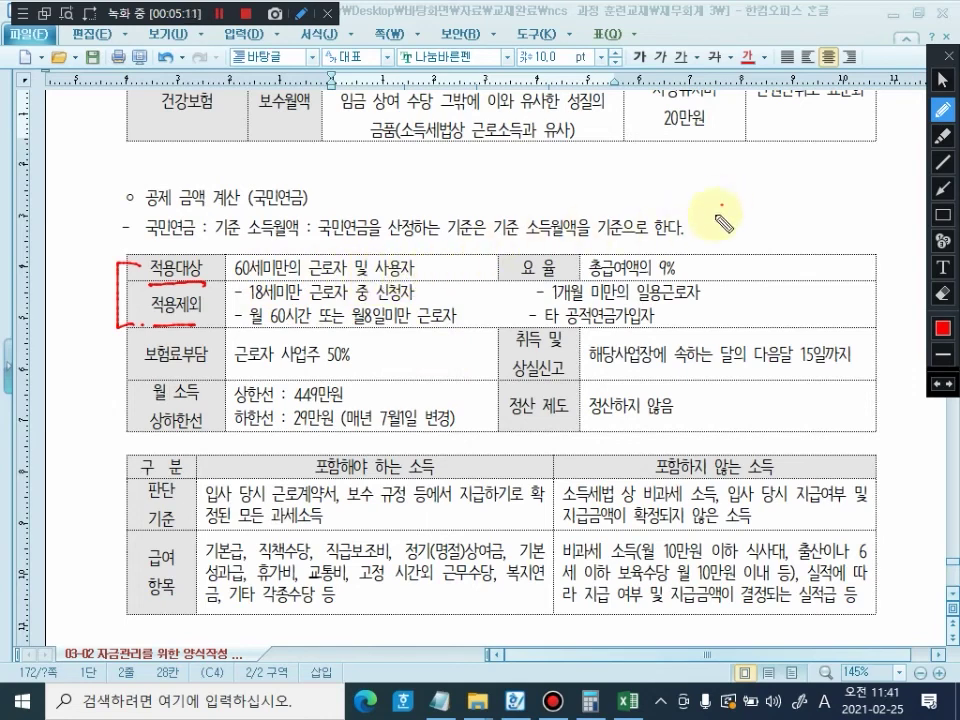
{"action": "mouse_move", "coordinate": [716, 210]}
{"action": "left_mouse_down"}
{"action": "mouse_move", "coordinate": [746, 231]}
{"action": "mouse_move", "coordinate": [795, 228]}
{"action": "mouse_move", "coordinate": [800, 256]}
{"action": "mouse_move", "coordinate": [826, 240]}
{"action": "mouse_move", "coordinate": [808, 241]}
{"action": "left_mouse_up"}
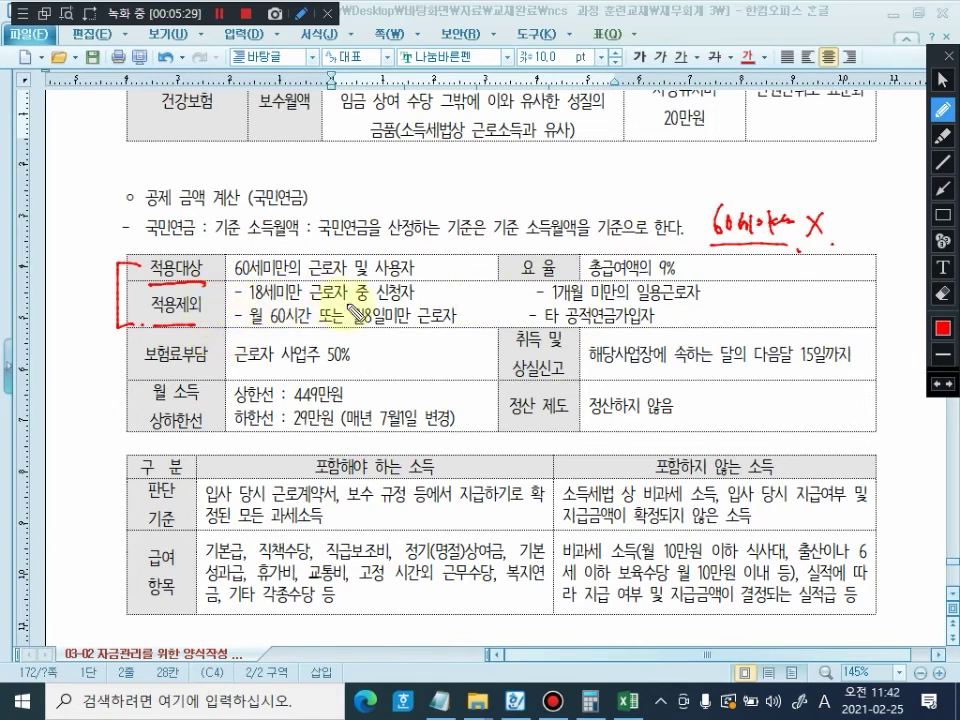
Step: Underline 중 신청자 in the 적용제외 row with an O beside it, and clear the pen annotations
{"action": "left_click_drag", "start_coordinate": [352, 303], "coordinate": [386, 302]}
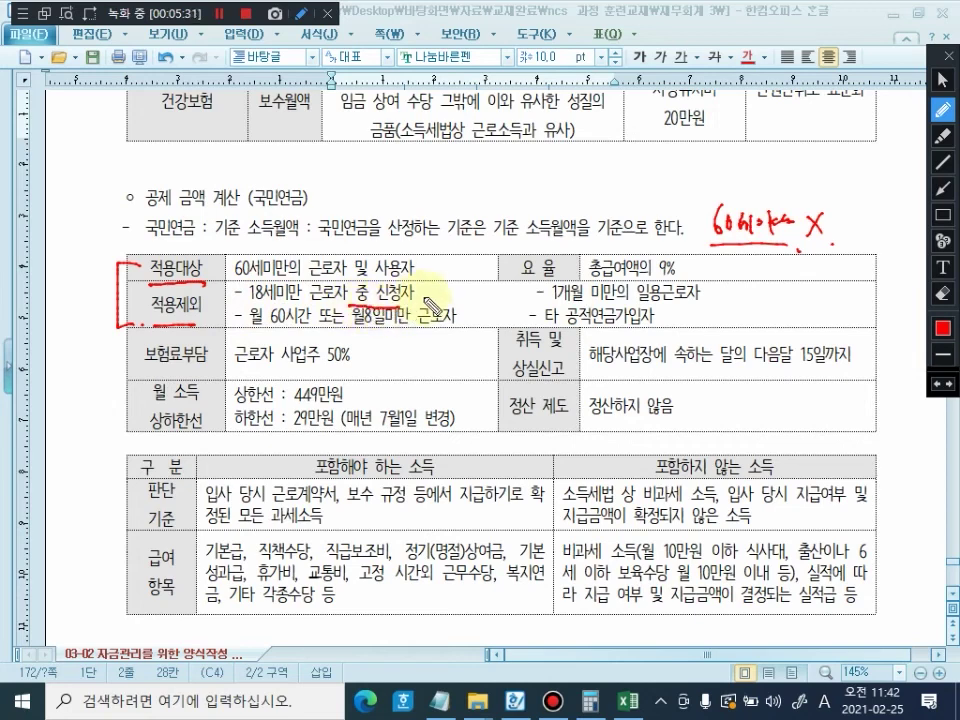
{"action": "left_click", "coordinate": [421, 296]}
{"action": "left_click", "coordinate": [429, 298]}
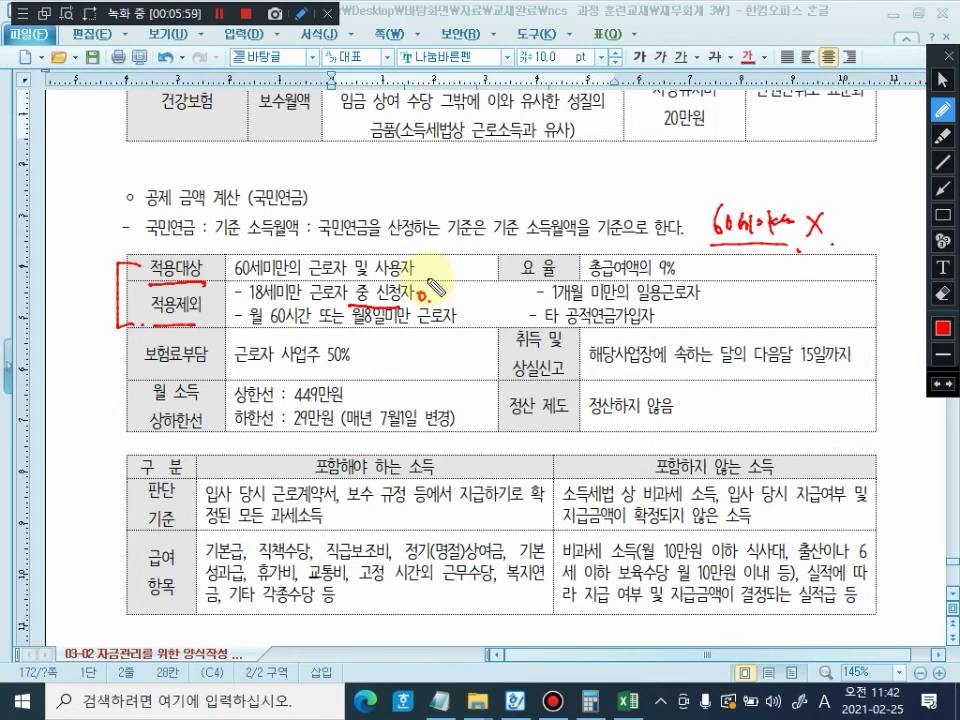
{"action": "key", "text": "ctrl+shift+h"}
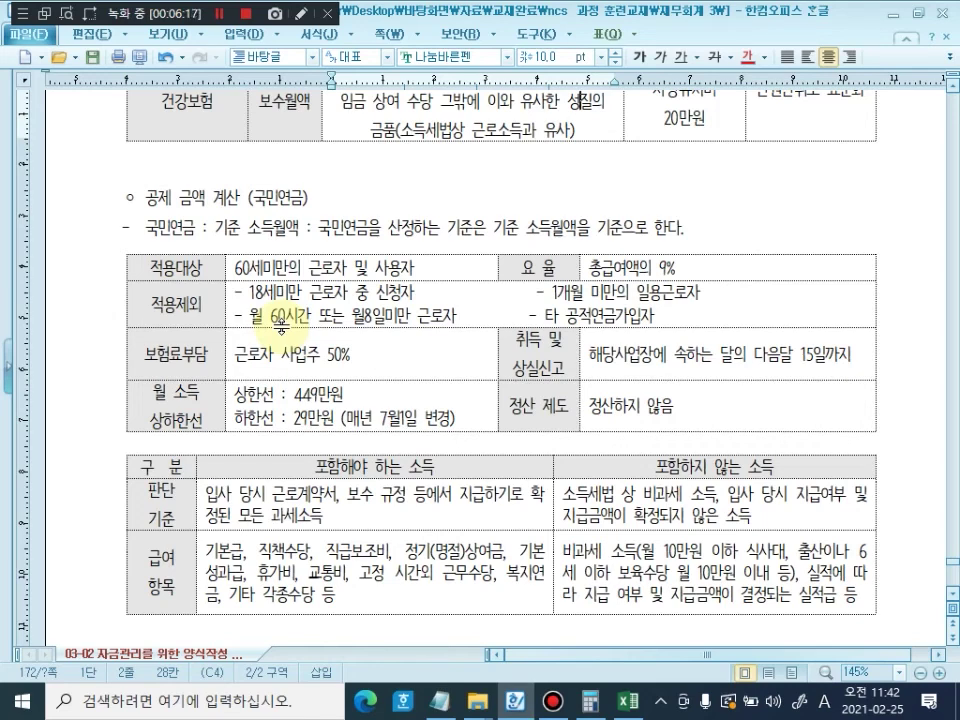
{"action": "left_click", "coordinate": [281, 323]}
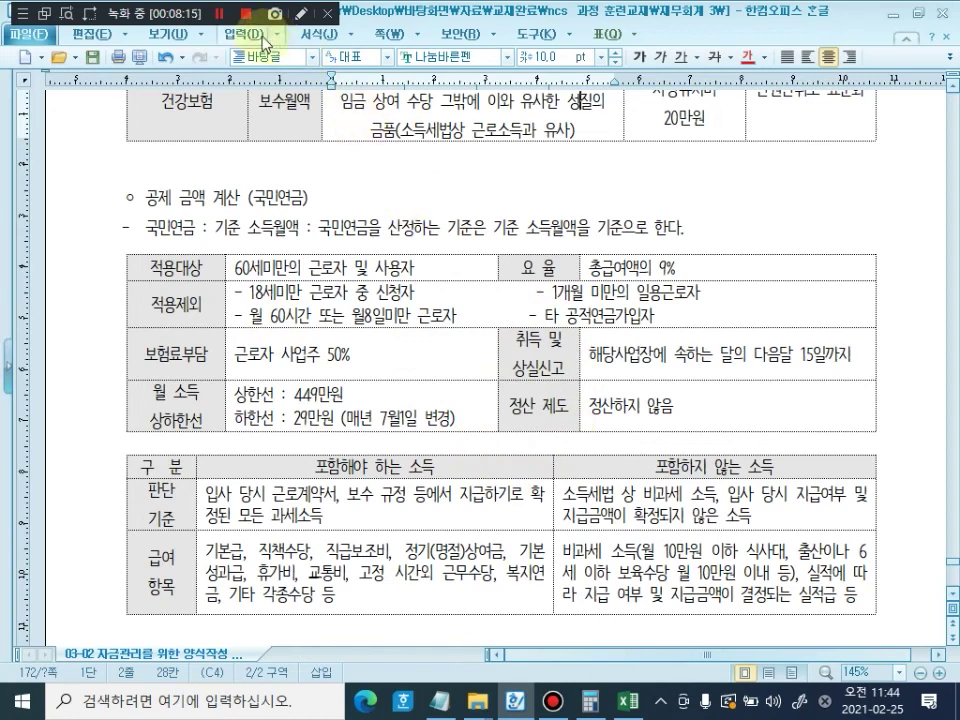
Step: Circle 취득 및 상실신고 and 다음달 15일까지 in red, and underline 해당사업장 and 속하는 달의
{"action": "left_click", "coordinate": [300, 14]}
{"action": "mouse_move", "coordinate": [548, 332]}
{"action": "left_mouse_down"}
{"action": "mouse_move", "coordinate": [508, 372]}
{"action": "mouse_move", "coordinate": [755, 374]}
{"action": "left_mouse_up"}
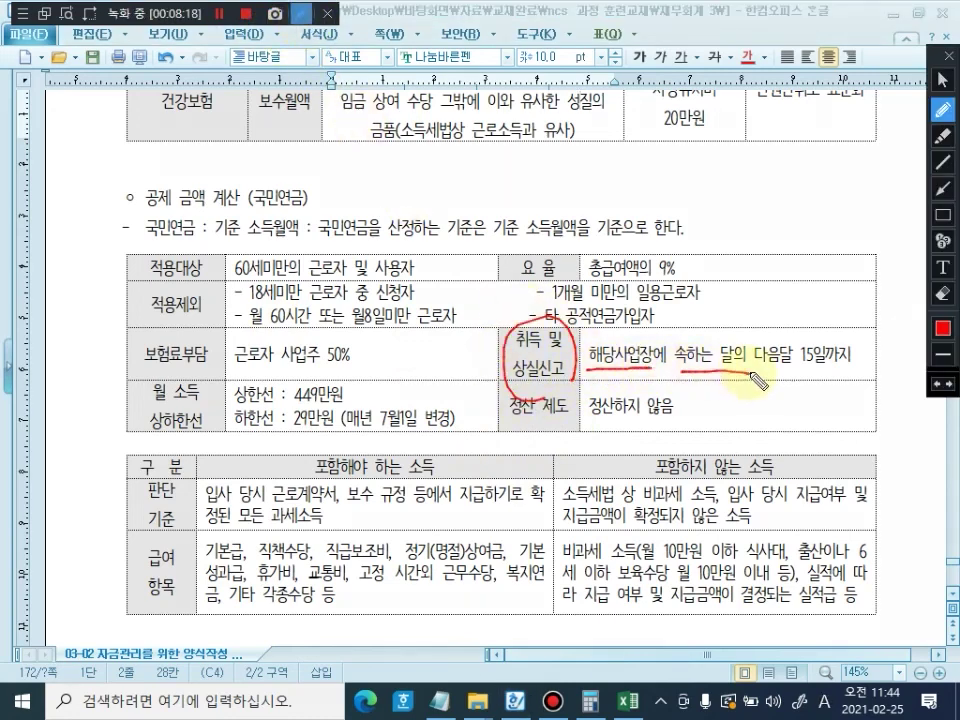
{"action": "mouse_move", "coordinate": [795, 330]}
{"action": "left_mouse_down"}
{"action": "mouse_move", "coordinate": [775, 380]}
{"action": "mouse_move", "coordinate": [803, 388]}
{"action": "left_mouse_up"}
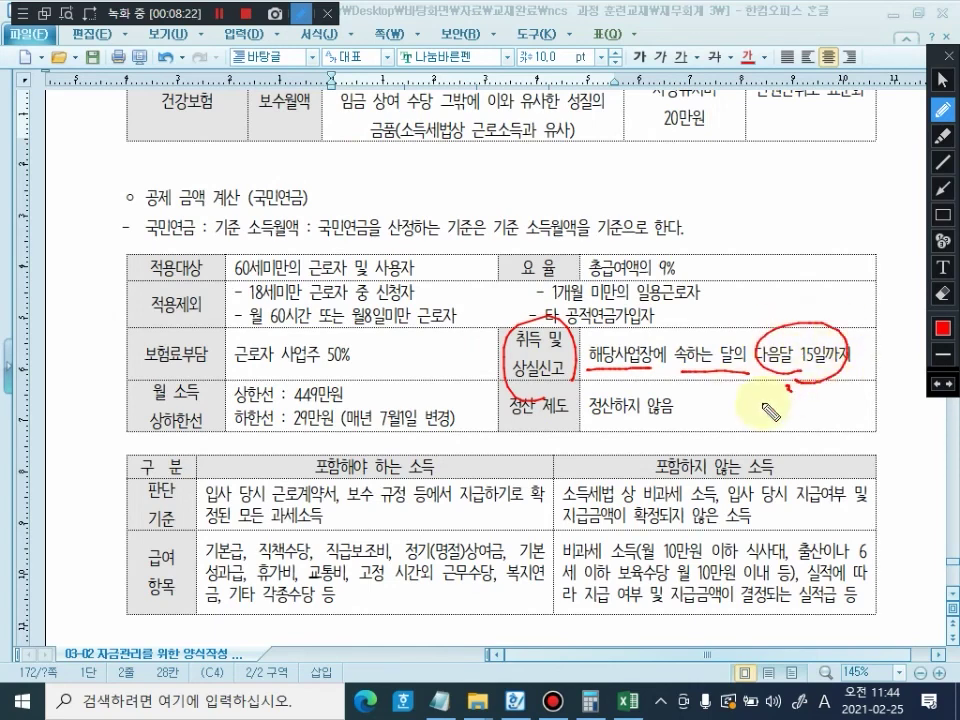
Step: Clear the red marks and draw a two-part timeline above the 국민연금 line, with a month label over its first part
{"action": "key", "text": "ctrl+alt+d"}
{"action": "key", "text": "ctrl+alt+d"}
{"action": "mouse_move", "coordinate": [462, 168]}
{"action": "left_mouse_down"}
{"action": "mouse_move", "coordinate": [462, 199]}
{"action": "mouse_move", "coordinate": [793, 178]}
{"action": "left_mouse_up"}
{"action": "left_click_drag", "start_coordinate": [793, 168], "coordinate": [793, 190]}
{"action": "left_click_drag", "start_coordinate": [618, 168], "coordinate": [618, 190]}
{"action": "left_click_drag", "start_coordinate": [535, 152], "coordinate": [551, 164]}
{"action": "left_click_drag", "start_coordinate": [556, 149], "coordinate": [554, 181]}
{"action": "mouse_move", "coordinate": [556, 145]}
{"action": "left_mouse_down"}
{"action": "mouse_move", "coordinate": [568, 181]}
{"action": "mouse_move", "coordinate": [566, 154]}
{"action": "left_mouse_up"}
{"action": "left_click_drag", "start_coordinate": [557, 163], "coordinate": [567, 162]}
{"action": "left_click", "coordinate": [560, 208]}
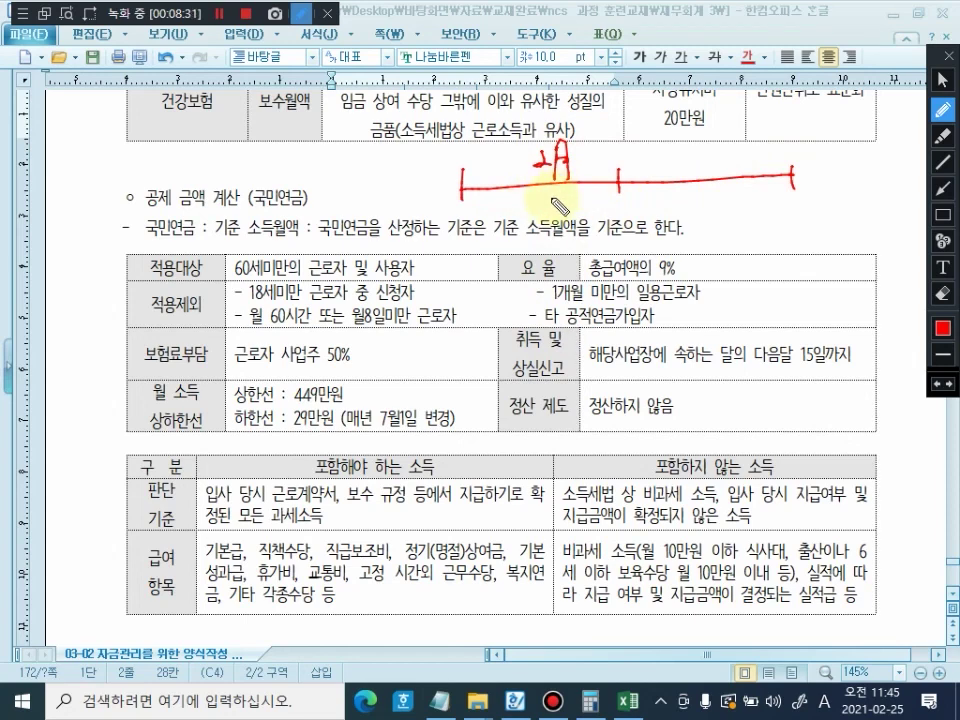
Step: Handwrite and underline a short note beneath the first part of the red timeline
{"action": "left_click_drag", "start_coordinate": [546, 191], "coordinate": [557, 205]}
{"action": "left_click_drag", "start_coordinate": [541, 205], "coordinate": [572, 212]}
{"action": "left_click_drag", "start_coordinate": [575, 203], "coordinate": [584, 212]}
{"action": "left_click", "coordinate": [588, 222]}
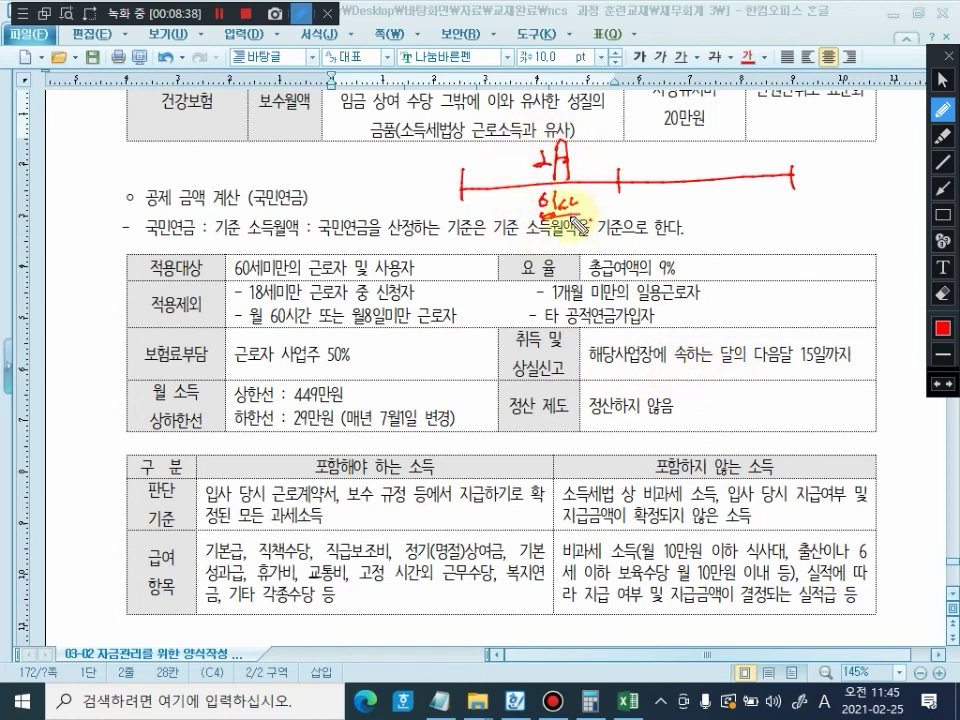
Step: Add an arrow with an underlined 15th-day label and an O beneath the timeline's second part, and clear the drawing
{"action": "mouse_move", "coordinate": [706, 232]}
{"action": "left_mouse_down"}
{"action": "mouse_move", "coordinate": [706, 195]}
{"action": "mouse_move", "coordinate": [713, 230]}
{"action": "left_mouse_up"}
{"action": "mouse_move", "coordinate": [729, 203]}
{"action": "left_mouse_down"}
{"action": "mouse_move", "coordinate": [724, 226]}
{"action": "mouse_move", "coordinate": [742, 222]}
{"action": "mouse_move", "coordinate": [748, 267]}
{"action": "left_mouse_up"}
{"action": "left_click", "coordinate": [768, 270]}
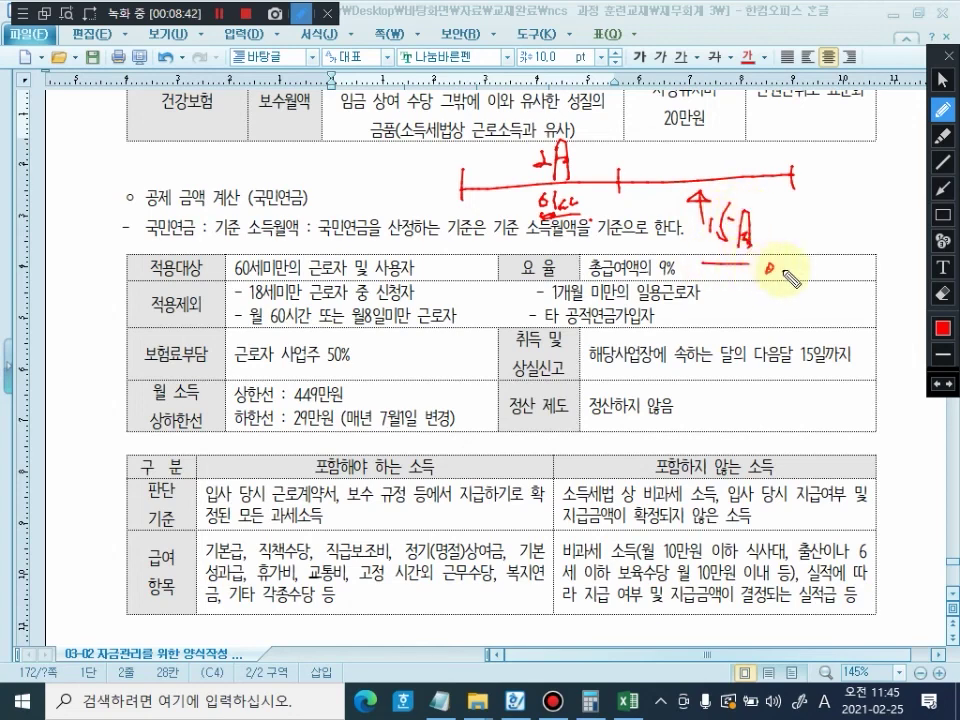
{"action": "key", "text": "Escape"}
Step: Examine the 취득 및 상실신고 deadlines in the 건강보험 and 고용보험 deduction tables
{"action": "scroll", "coordinate": [770, 240], "scroll_direction": "up", "scroll_amount": 1}
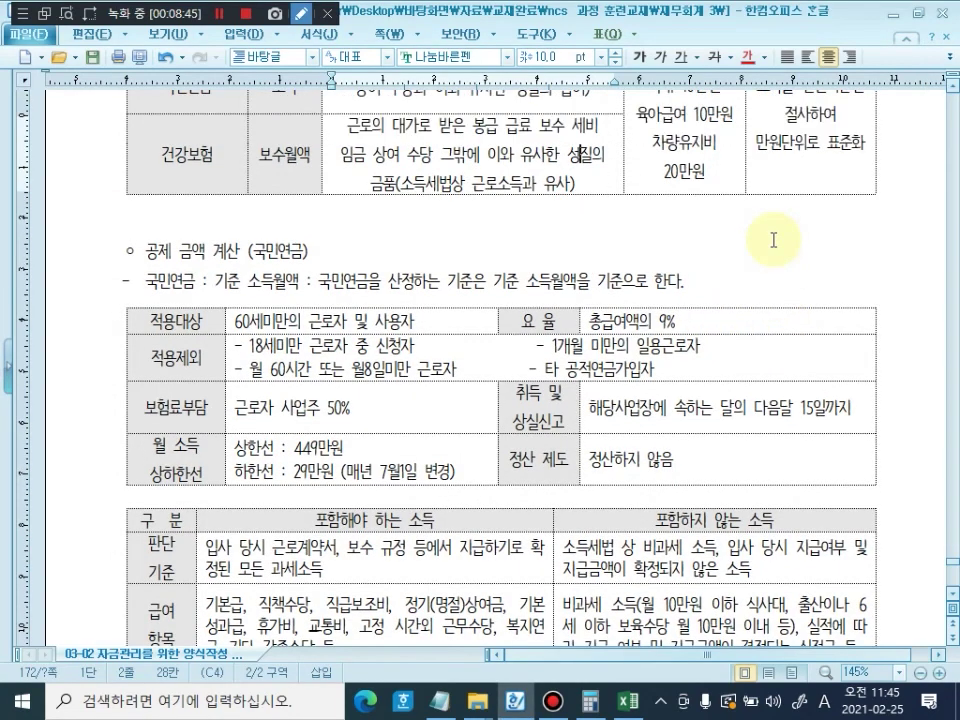
{"action": "scroll", "coordinate": [790, 230], "scroll_direction": "up", "scroll_amount": 8}
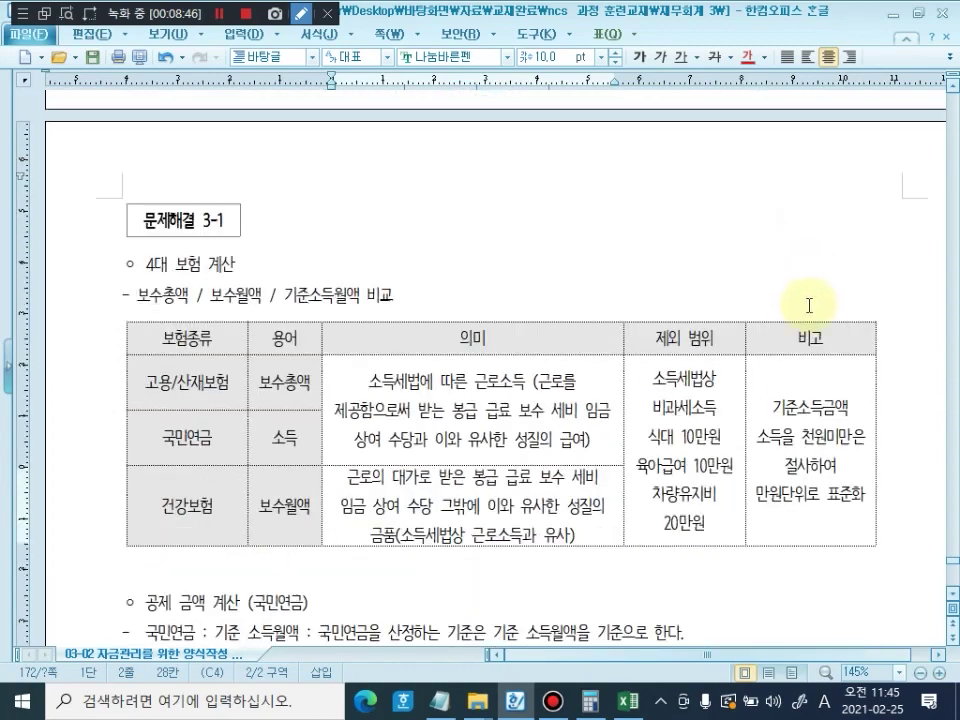
{"action": "scroll", "coordinate": [930, 300], "scroll_direction": "down", "scroll_amount": 5}
{"action": "scroll", "coordinate": [620, 480], "scroll_direction": "down", "scroll_amount": 11}
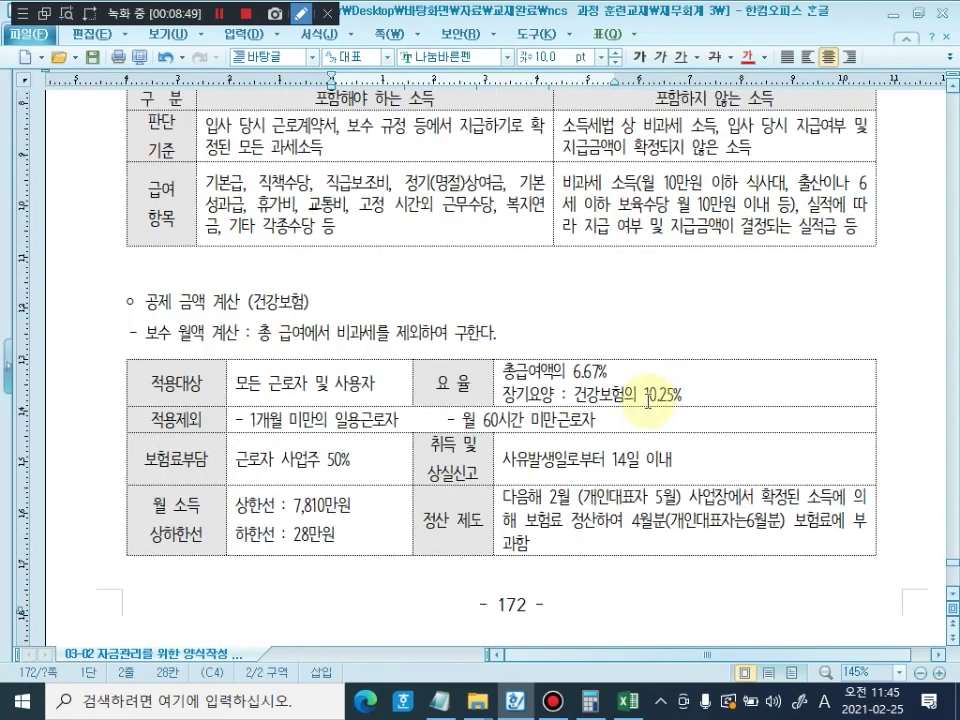
{"action": "left_click", "coordinate": [686, 460]}
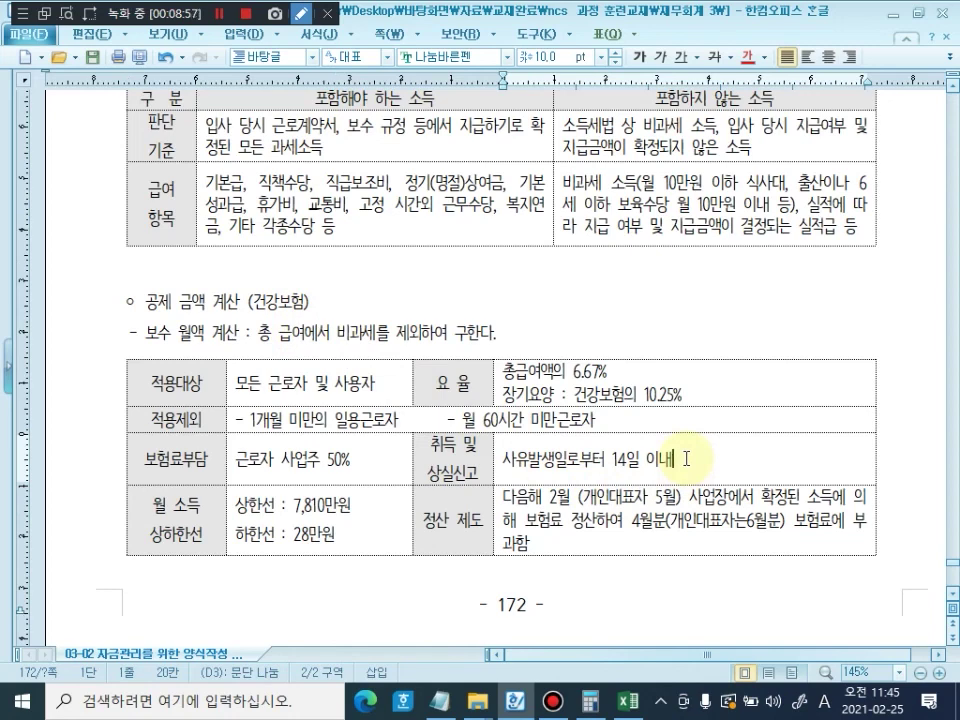
{"action": "scroll", "coordinate": [607, 531], "scroll_direction": "down", "scroll_amount": 1}
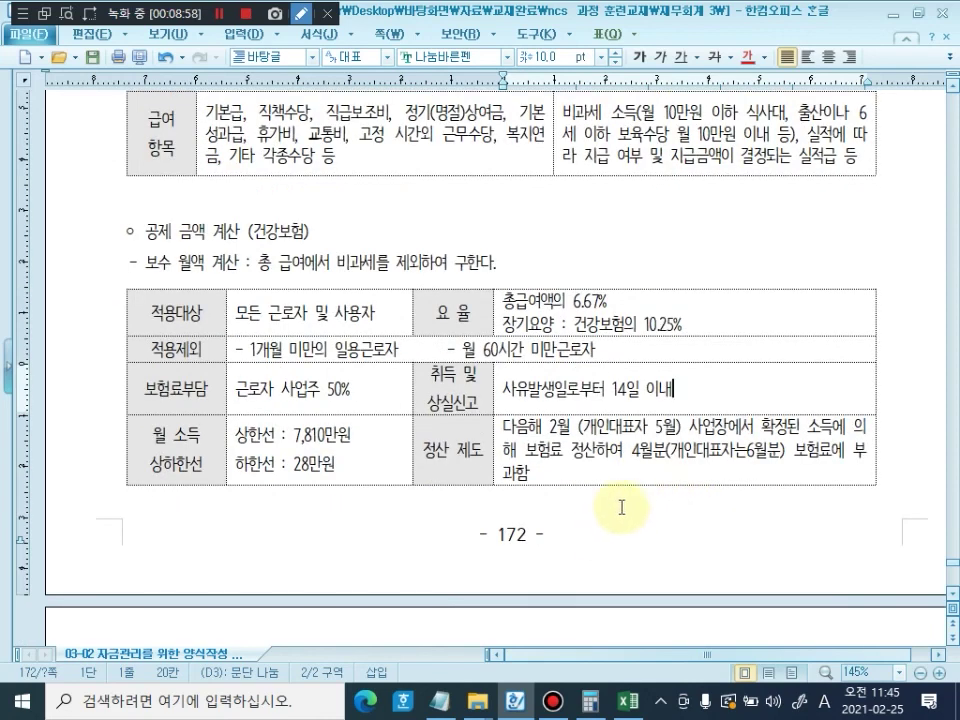
{"action": "scroll", "coordinate": [621, 508], "scroll_direction": "down", "scroll_amount": 3}
{"action": "scroll", "coordinate": [680, 362], "scroll_direction": "up", "scroll_amount": 2}
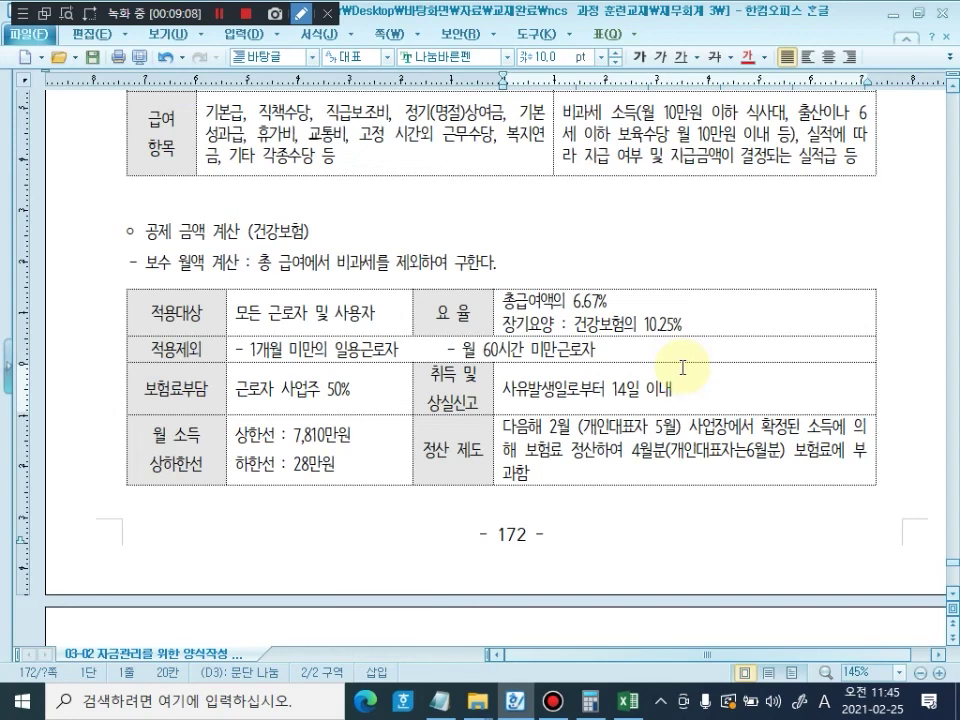
{"action": "scroll", "coordinate": [682, 368], "scroll_direction": "down", "scroll_amount": 5}
{"action": "scroll", "coordinate": [682, 368], "scroll_direction": "down", "scroll_amount": 2}
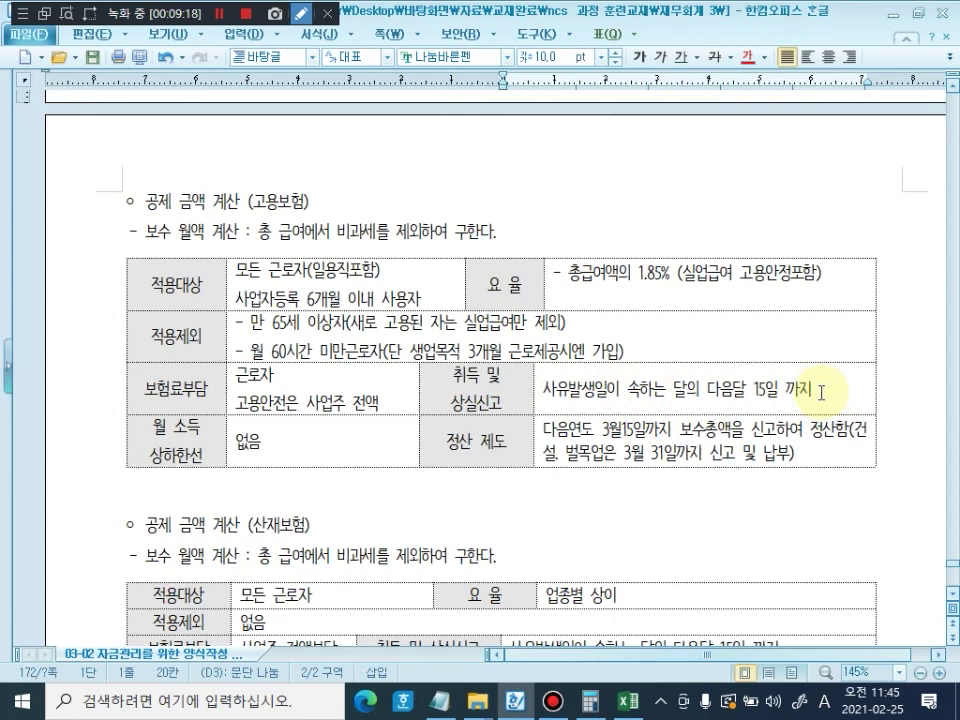
Step: Examine the 취득 및 상실신고 deadline in the 산재보험 table and compare it with the 국민연금 and 건강보험 tables
{"action": "scroll", "coordinate": [820, 392], "scroll_direction": "down", "scroll_amount": 3}
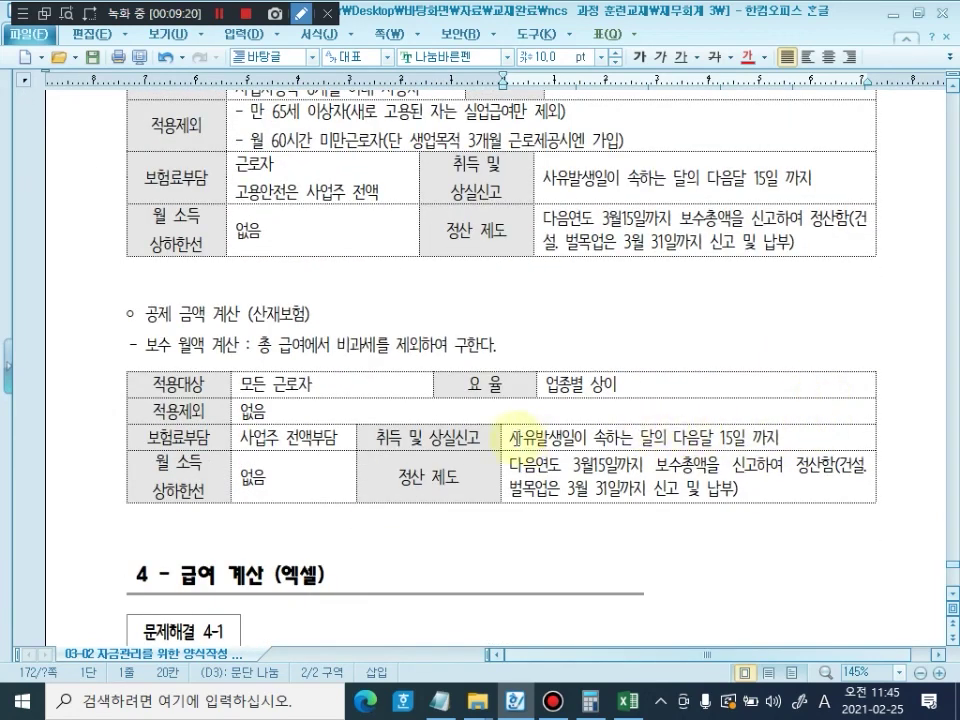
{"action": "left_click", "coordinate": [812, 439]}
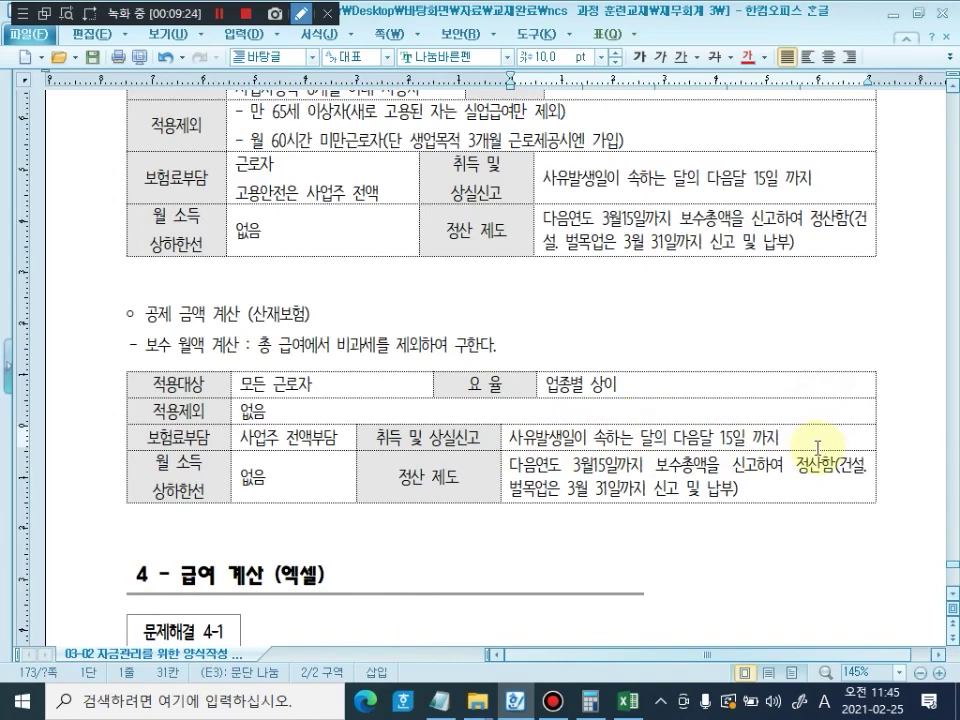
{"action": "scroll", "coordinate": [817, 448], "scroll_direction": "up", "scroll_amount": 15}
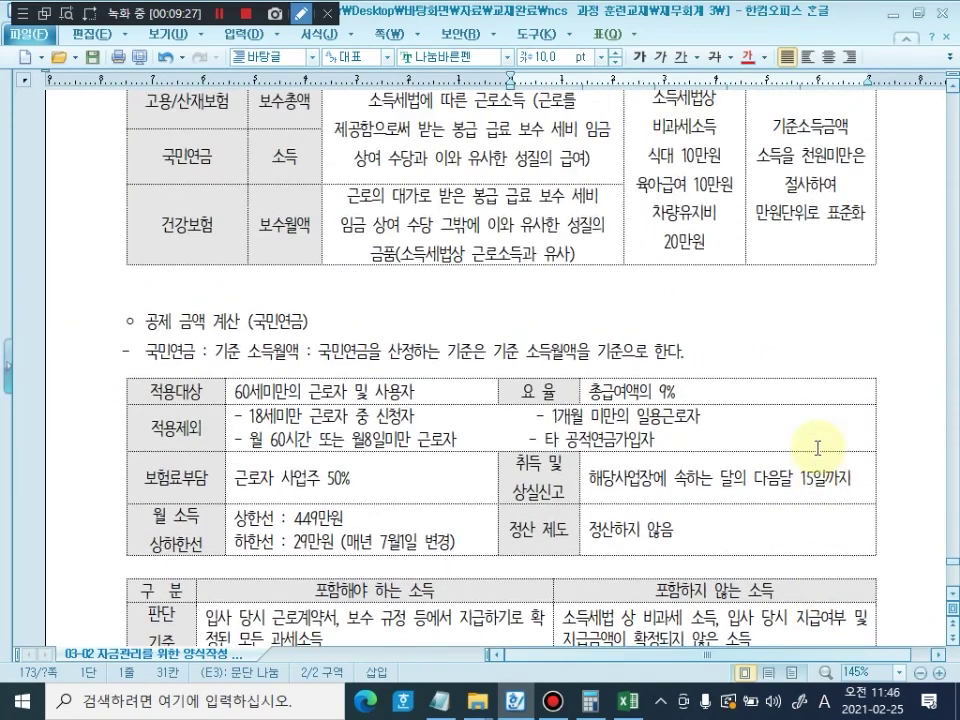
{"action": "scroll", "coordinate": [817, 448], "scroll_direction": "down", "scroll_amount": 4}
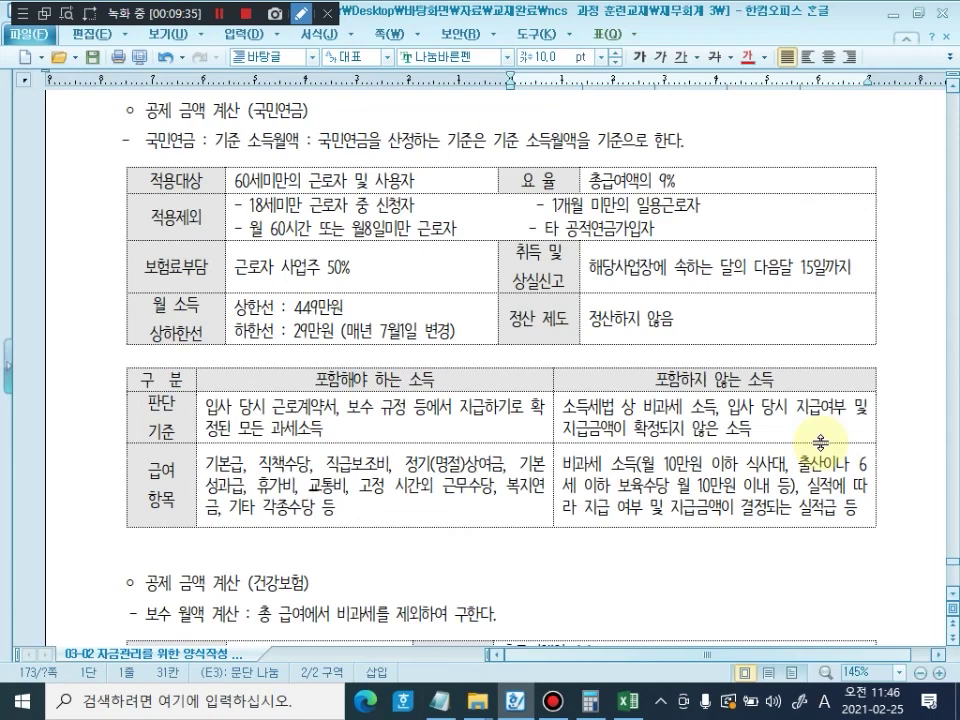
{"action": "scroll", "coordinate": [707, 454], "scroll_direction": "down", "scroll_amount": 5}
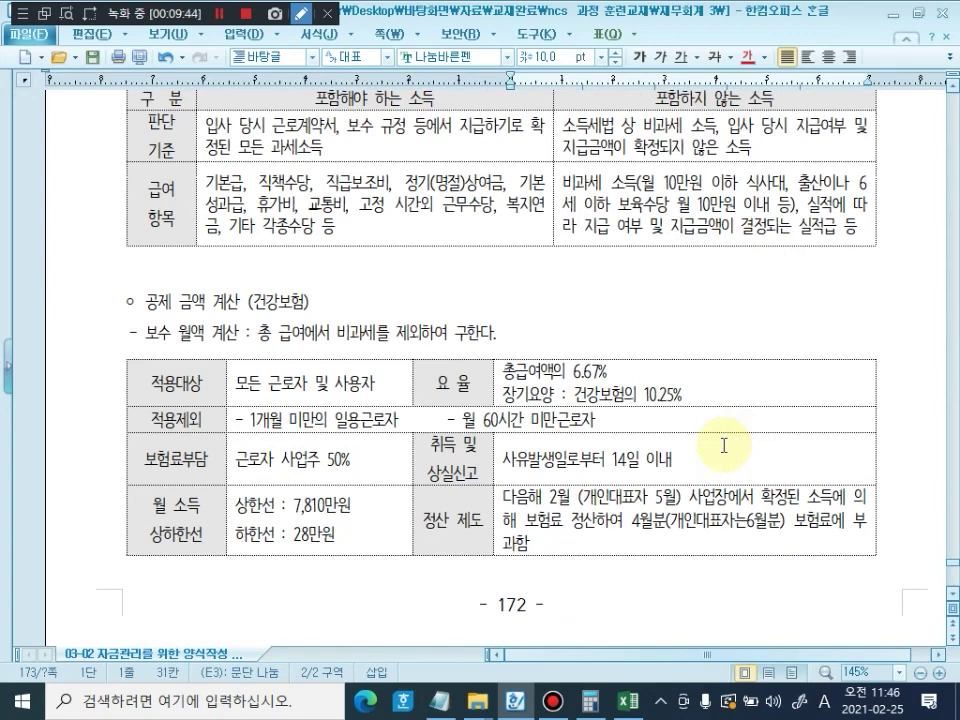
{"action": "scroll", "coordinate": [723, 445], "scroll_direction": "up", "scroll_amount": 5}
{"action": "scroll", "coordinate": [723, 445], "scroll_direction": "up", "scroll_amount": 3}
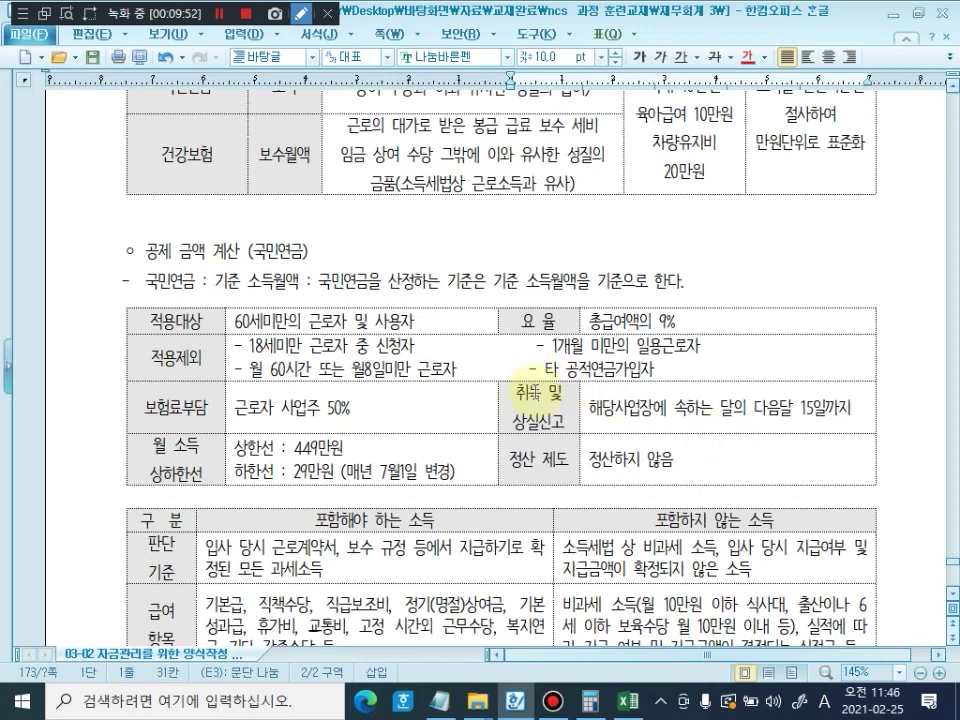
Step: Highlight the 취득 및 상실신고 deadline text "사유발생일로부터 14일 이내" in the 건강보험 table
{"action": "left_click", "coordinate": [249, 12]}
{"action": "scroll", "coordinate": [290, 100], "scroll_direction": "down", "scroll_amount": 7}
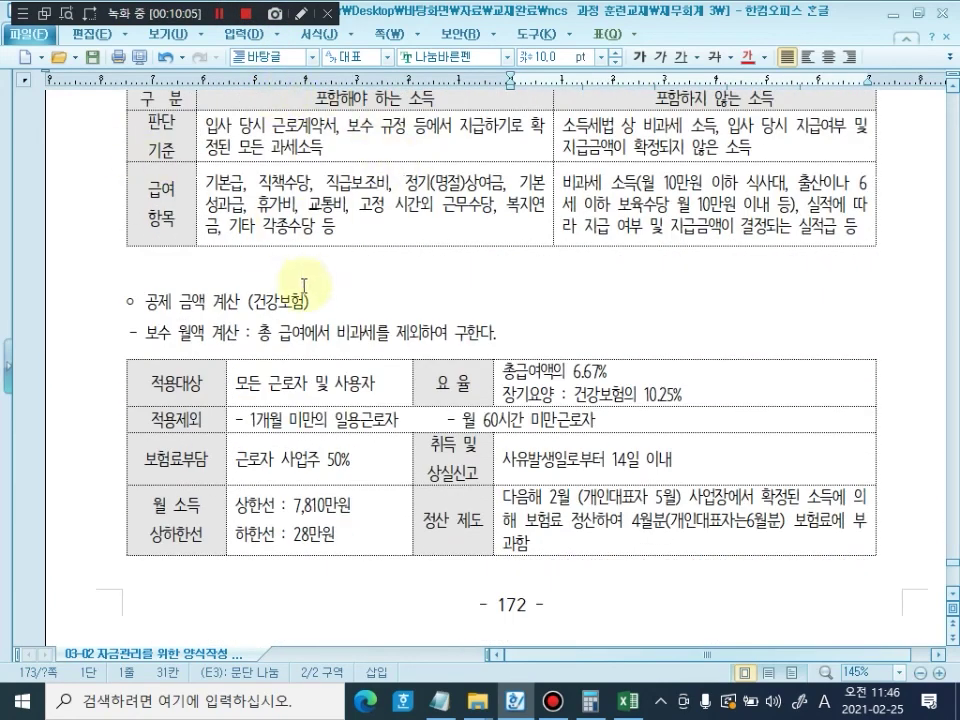
{"action": "left_click_drag", "start_coordinate": [672, 460], "coordinate": [502, 460]}
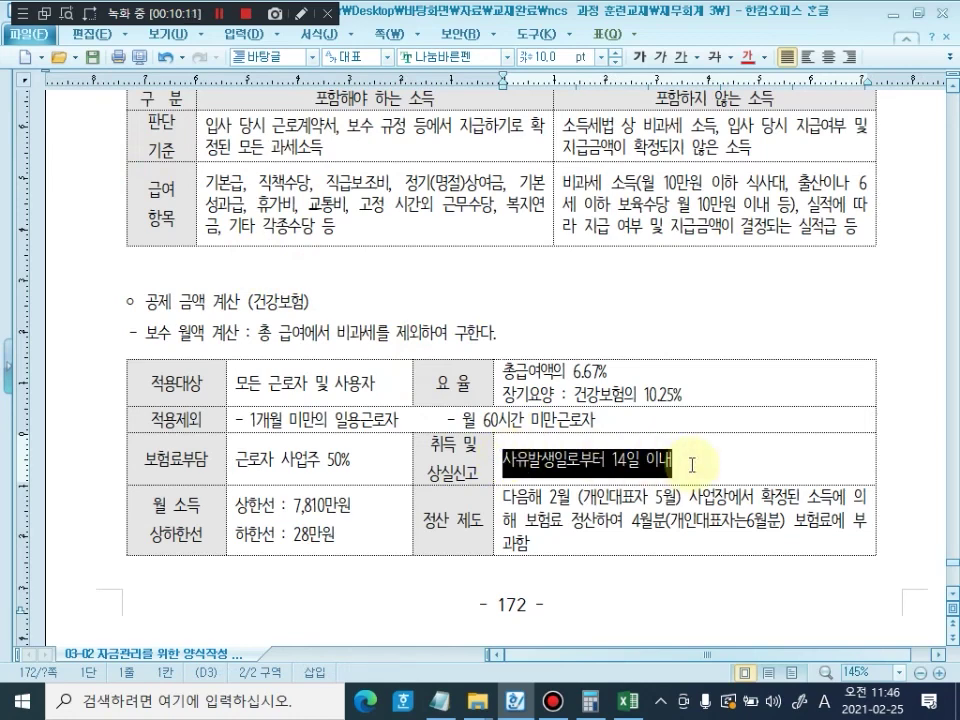
Step: Highlight the note "(매년 7월1일 변경)" in the 월 소득 상하한선 row of the 국민연금 table
{"action": "scroll", "coordinate": [691, 464], "scroll_direction": "up", "scroll_amount": 5}
{"action": "scroll", "coordinate": [690, 463], "scroll_direction": "up", "scroll_amount": 1}
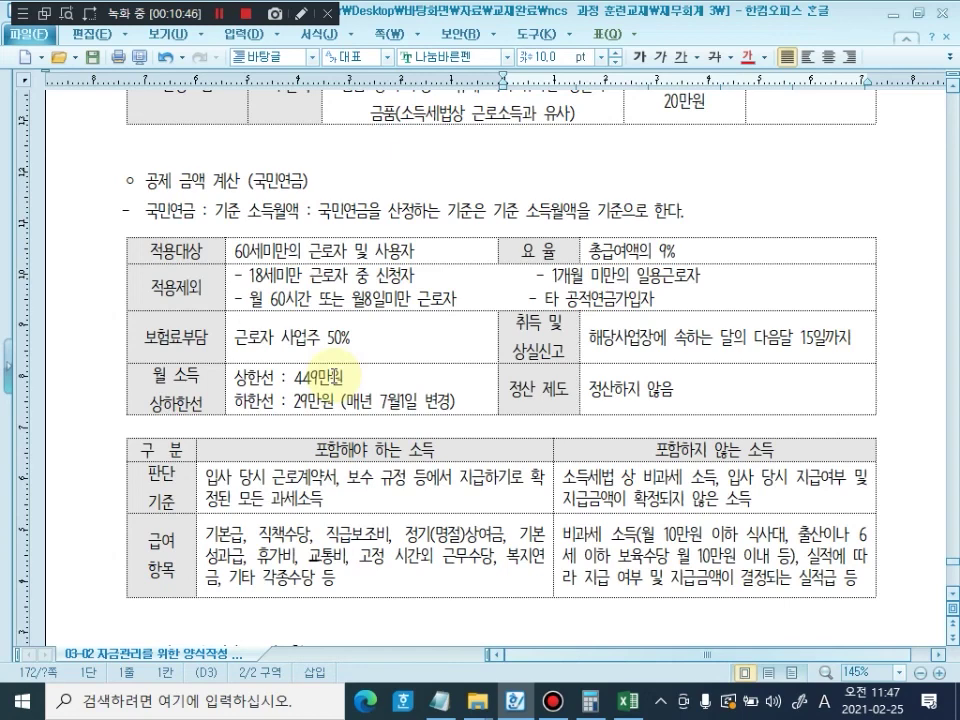
{"action": "left_click_drag", "start_coordinate": [340, 401], "coordinate": [462, 405]}
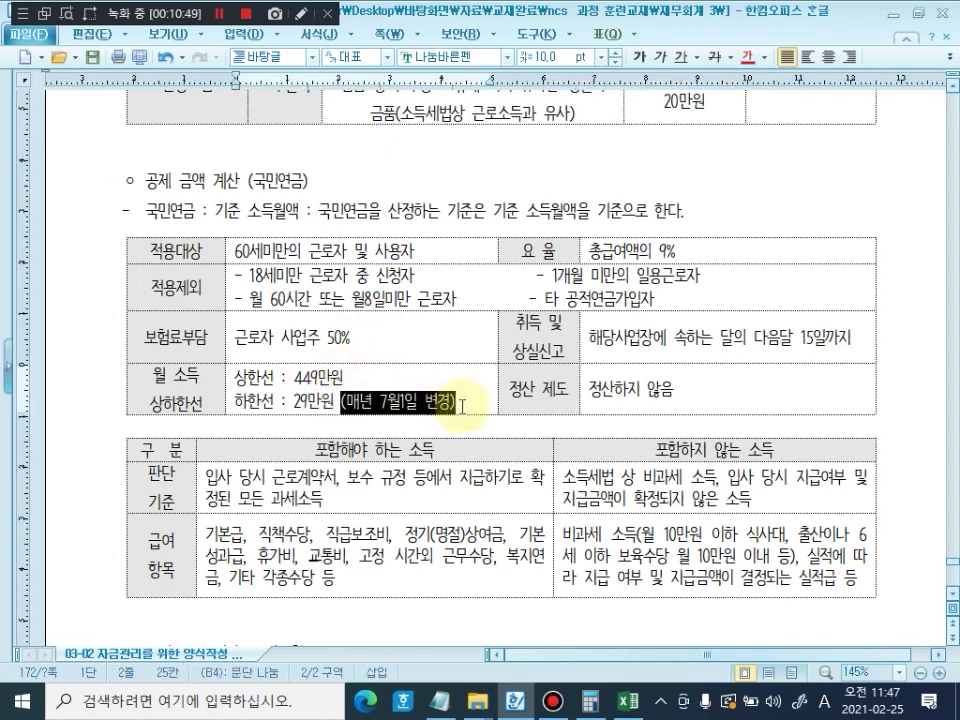